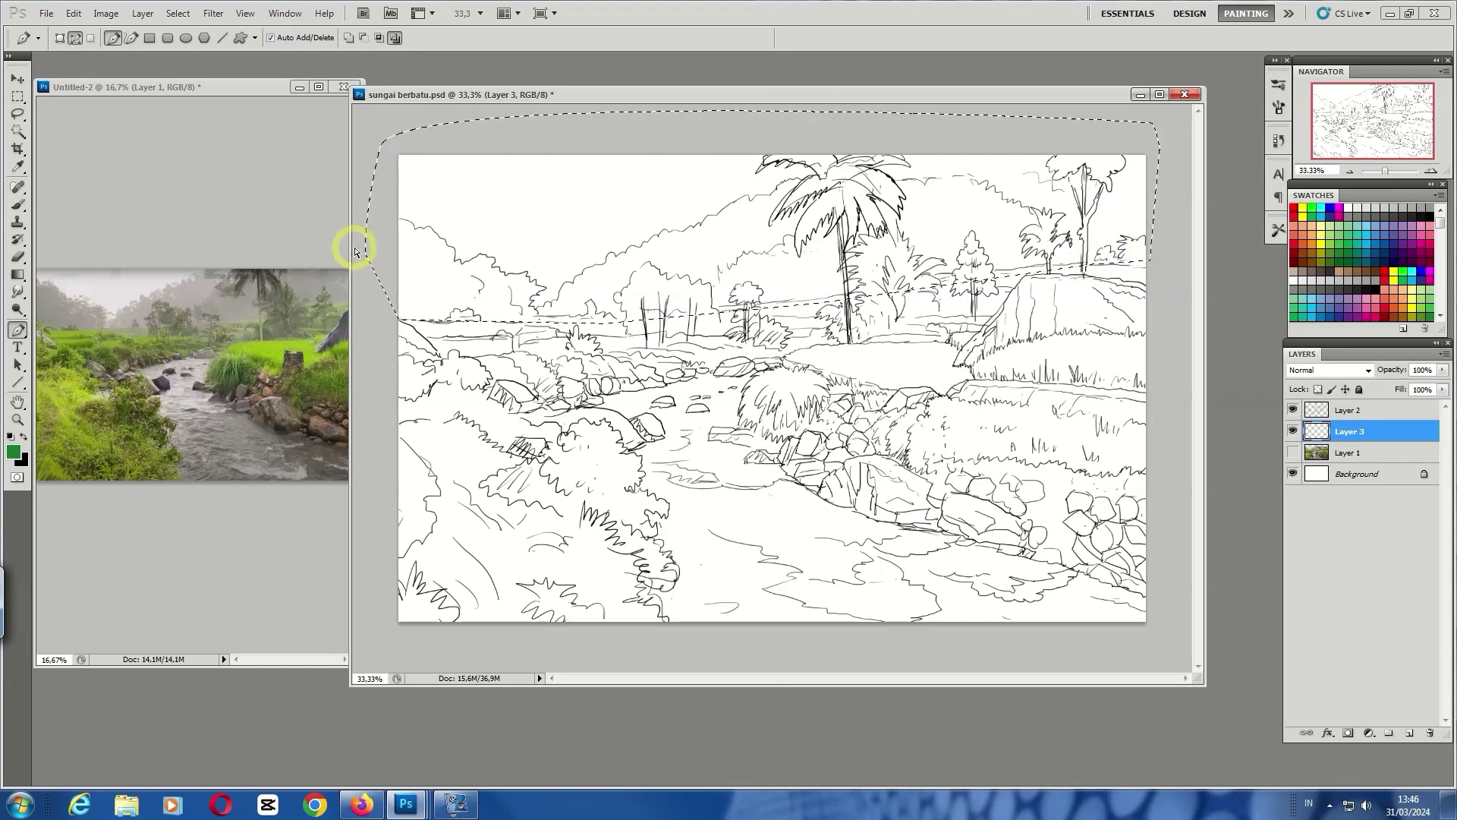
Paint a pale lilac wash across the sky with the Brush tool
key(b)
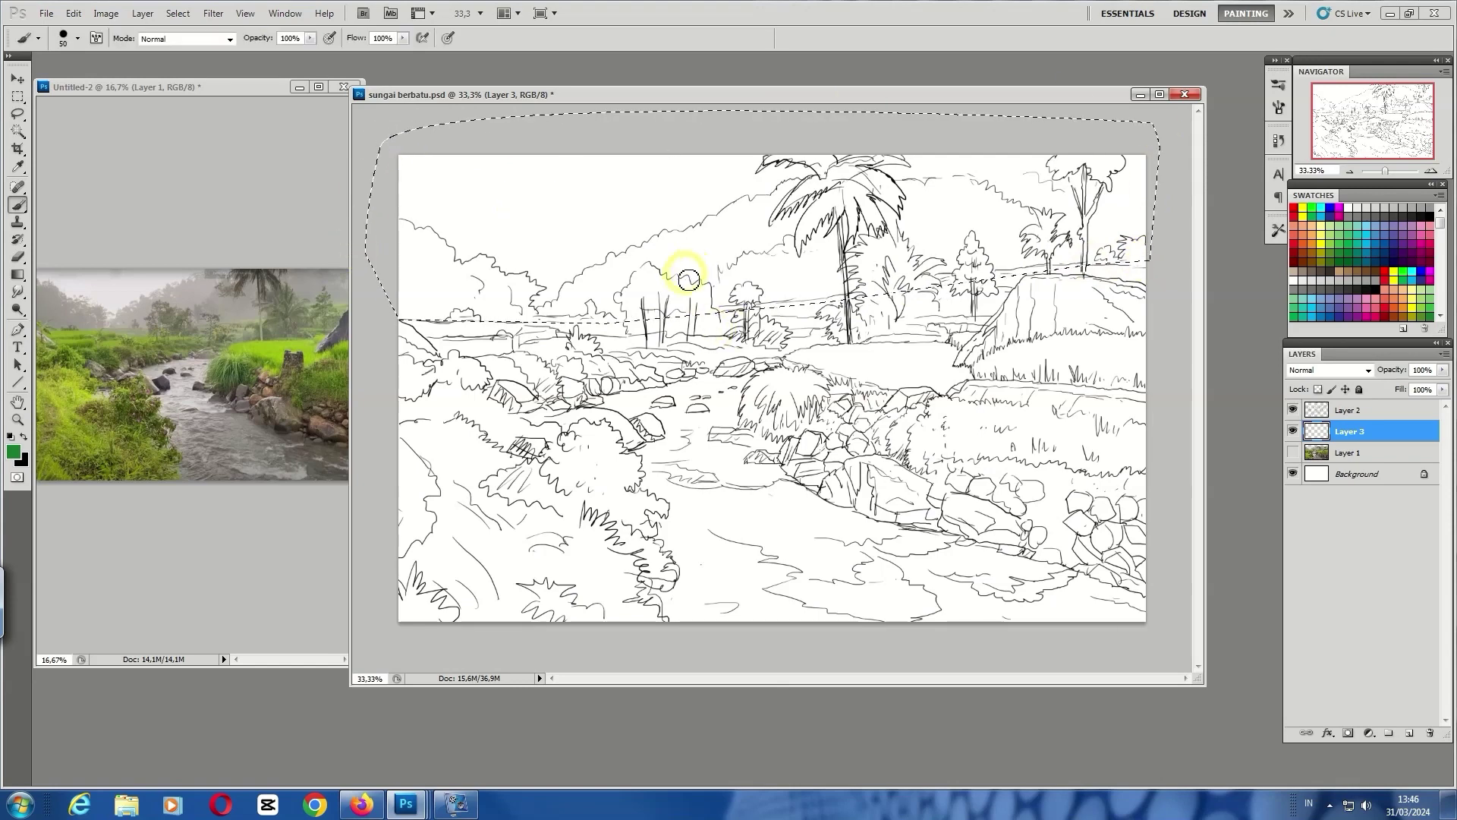
click(13, 452)
click(714, 292)
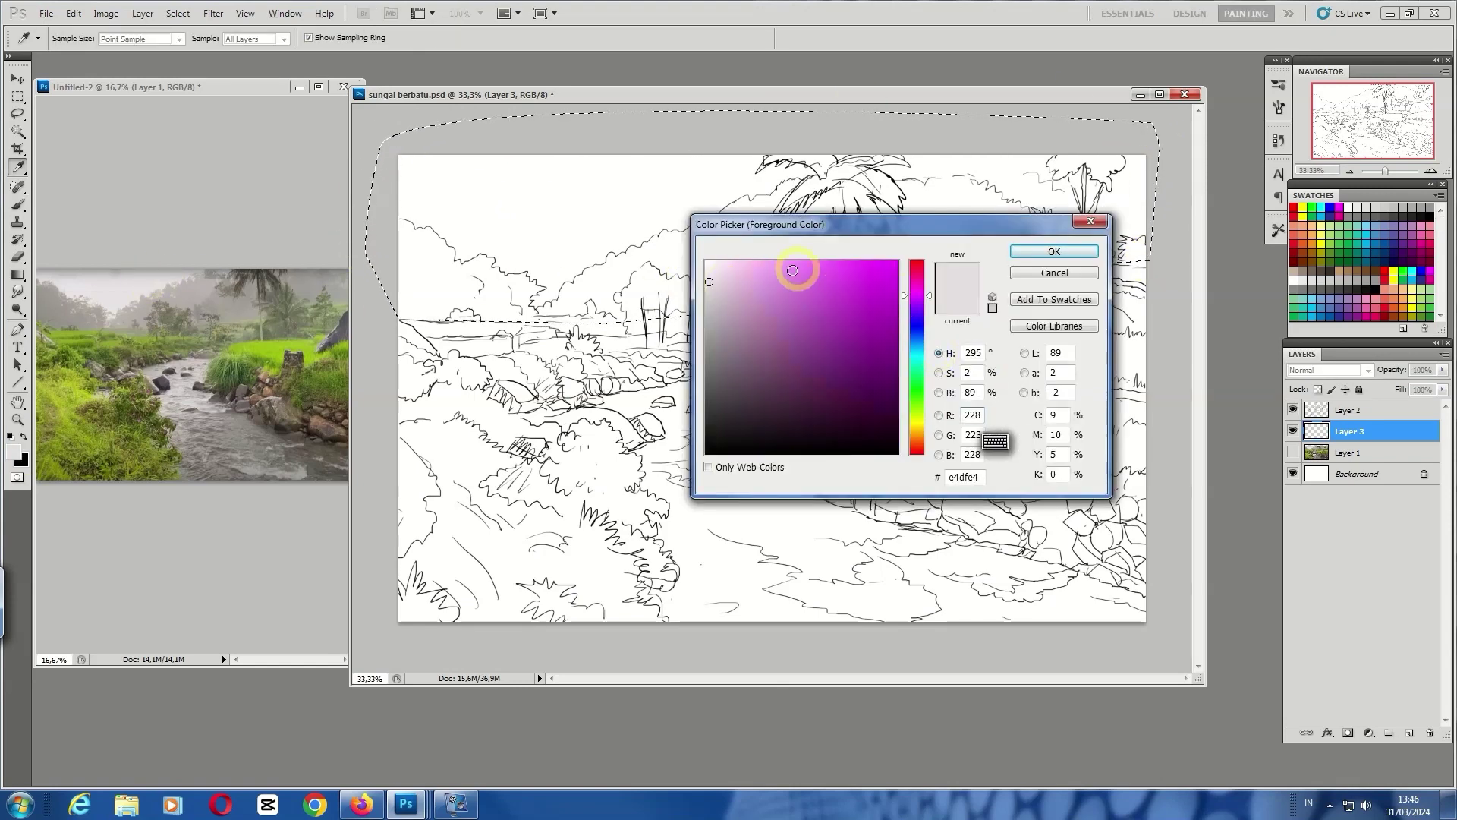
key(Return)
click(602, 234)
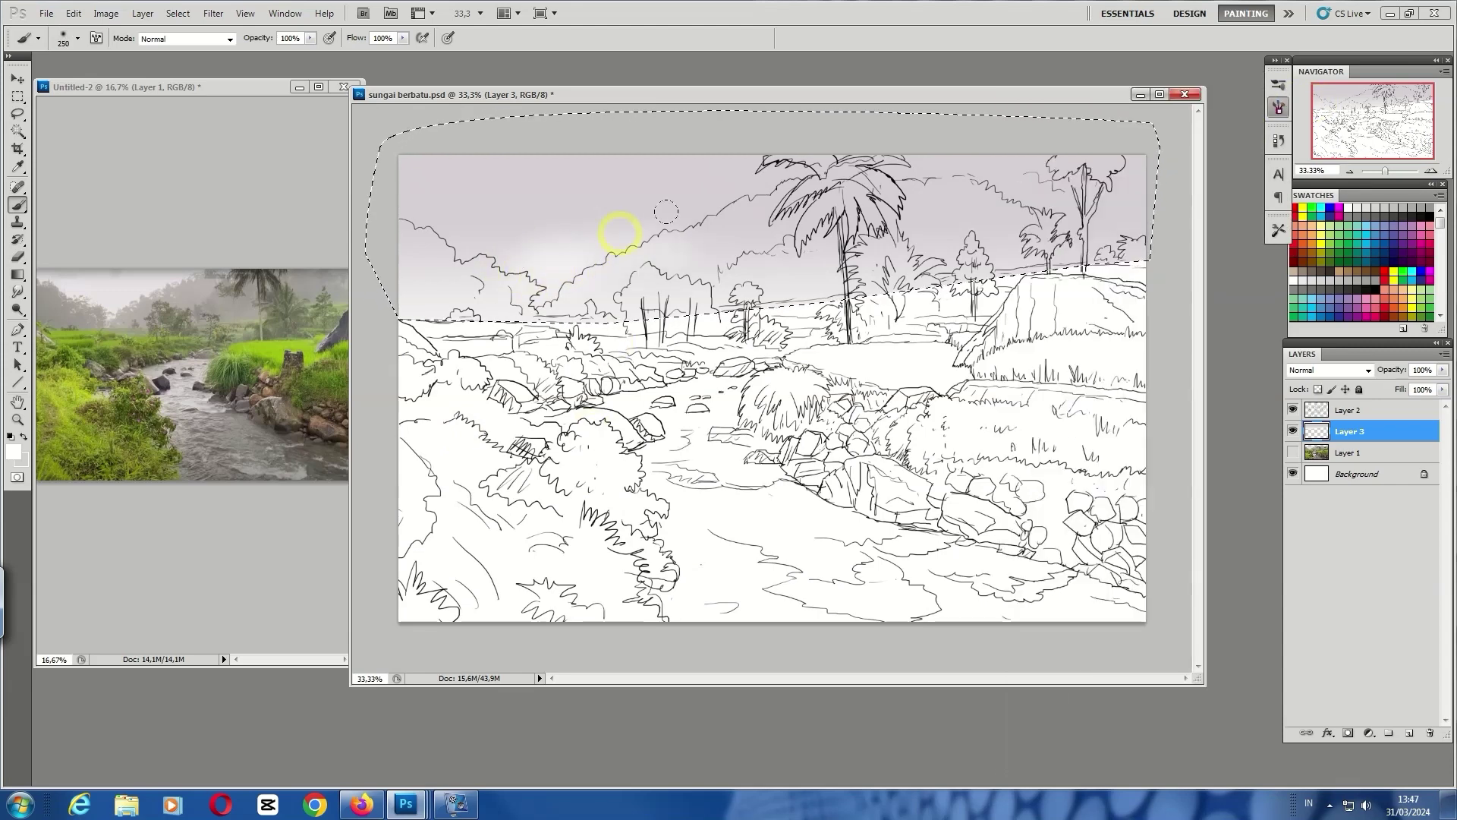
key(i)
key(Return)
key(b)
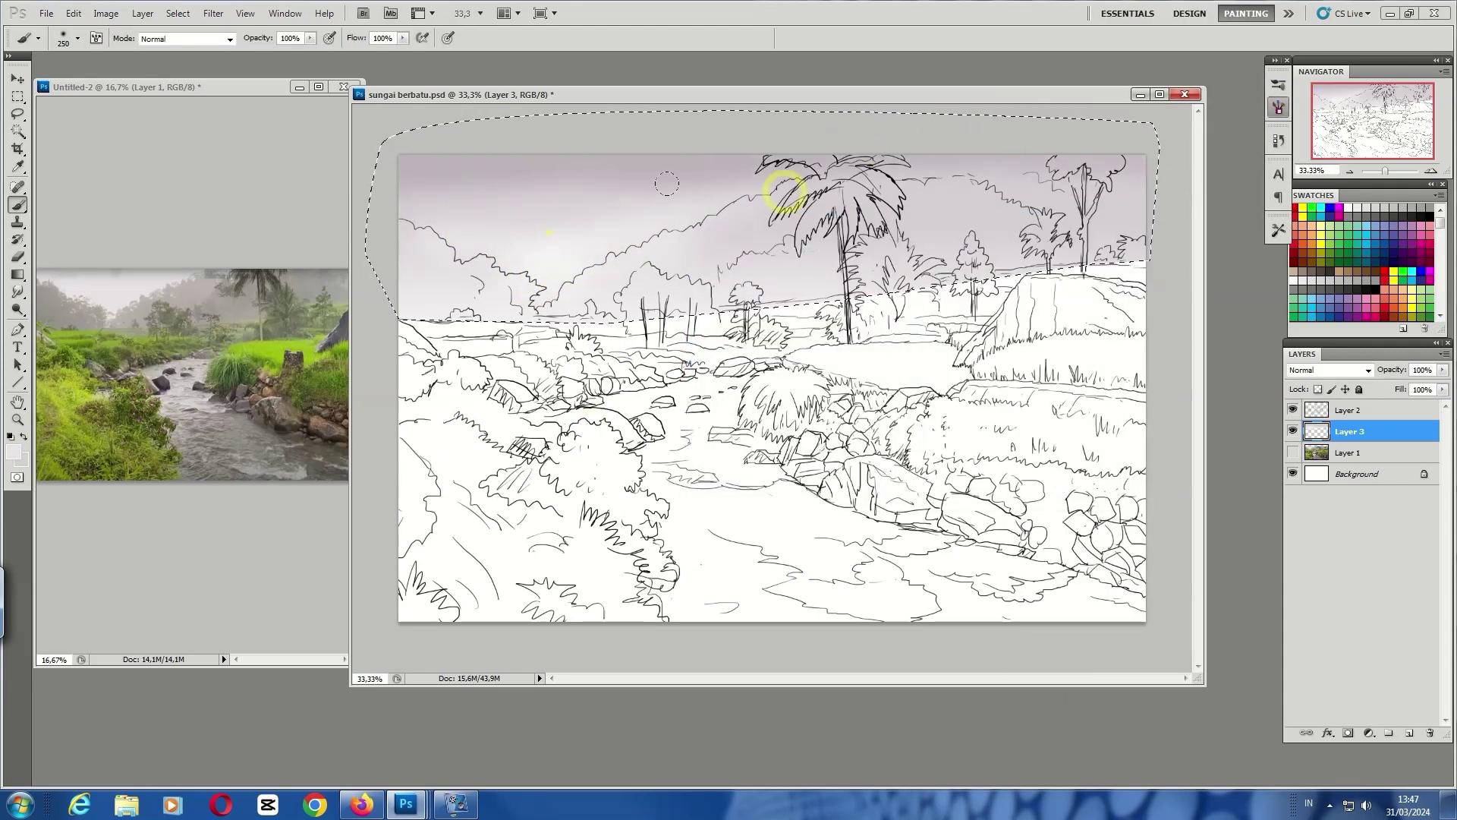
Paint grey-green distant hills with the 291 foliage brush on a new layer
key(F5)
key(F5)
click(1409, 734)
alt+click(47, 314)
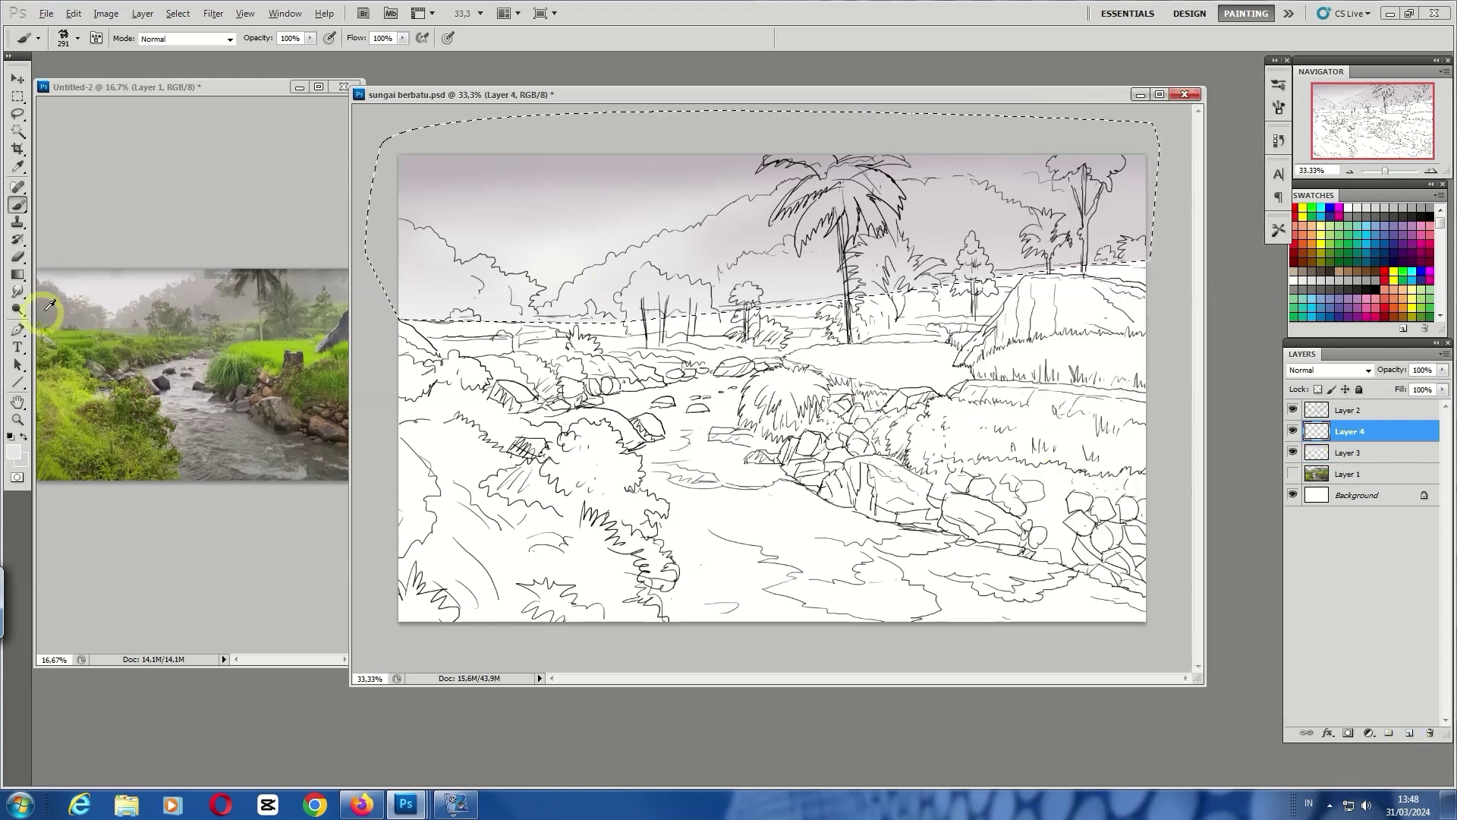
mouse_move(425, 281)
mouse_down()
mouse_move(494, 293)
mouse_move(617, 274)
mouse_move(937, 195)
mouse_move(876, 224)
mouse_move(921, 235)
mouse_up()
drag(1073, 162, 1022, 186)
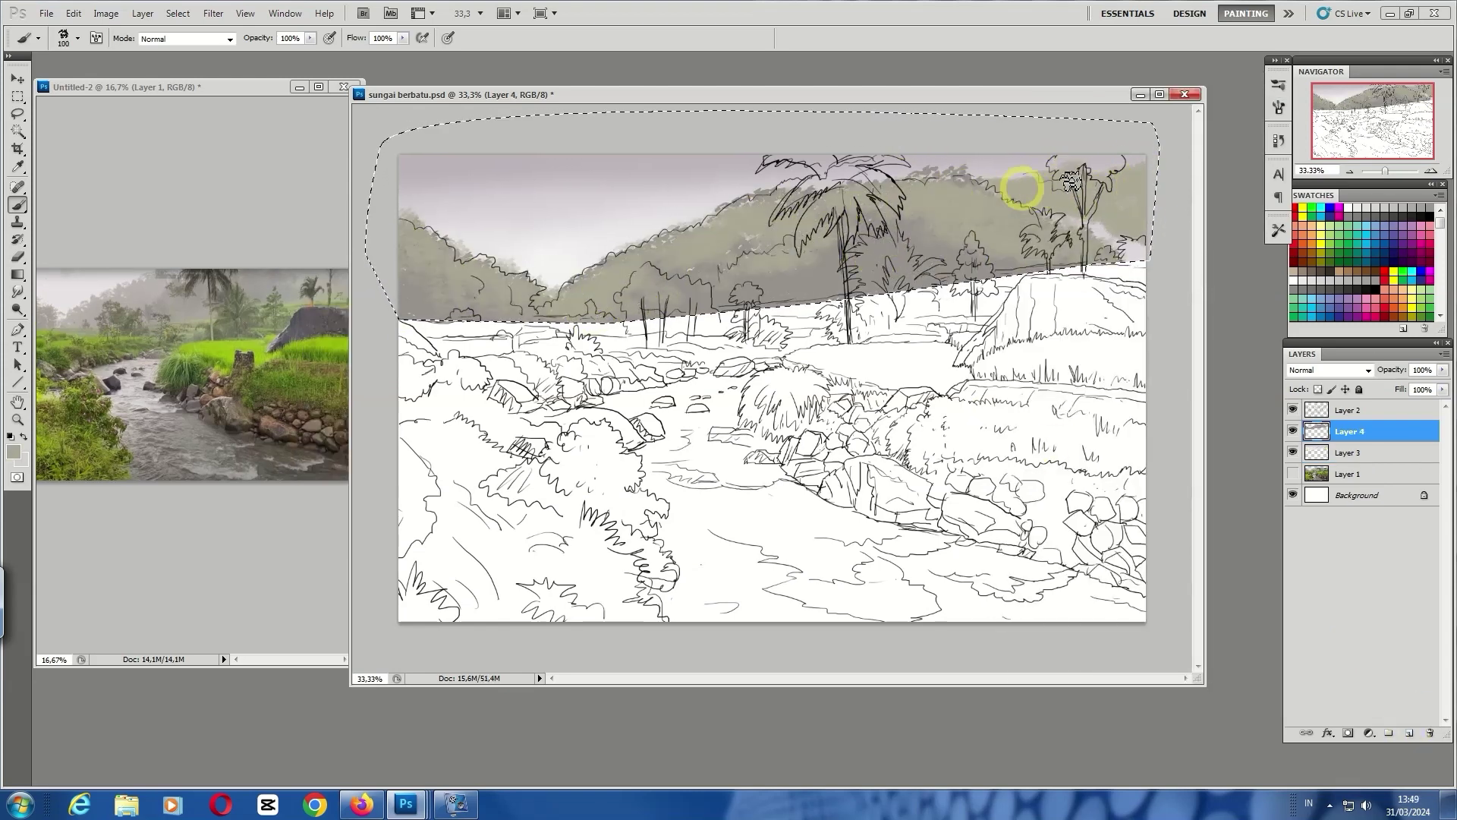
Lighten the upper-right treeline with a grey-beige colour at brush size 200
click(13, 452)
click(1042, 251)
key(])
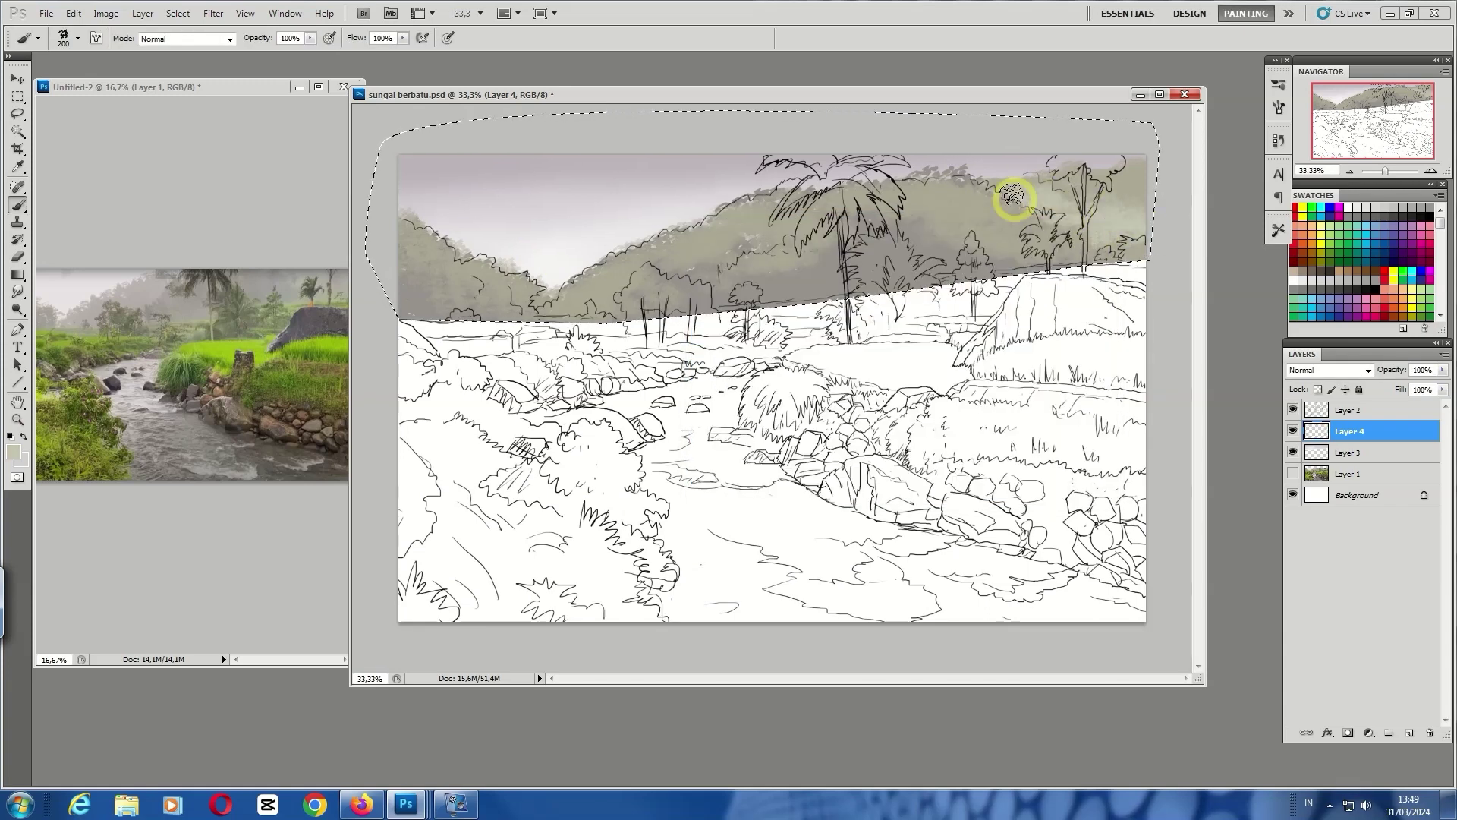
drag(643, 321, 776, 259)
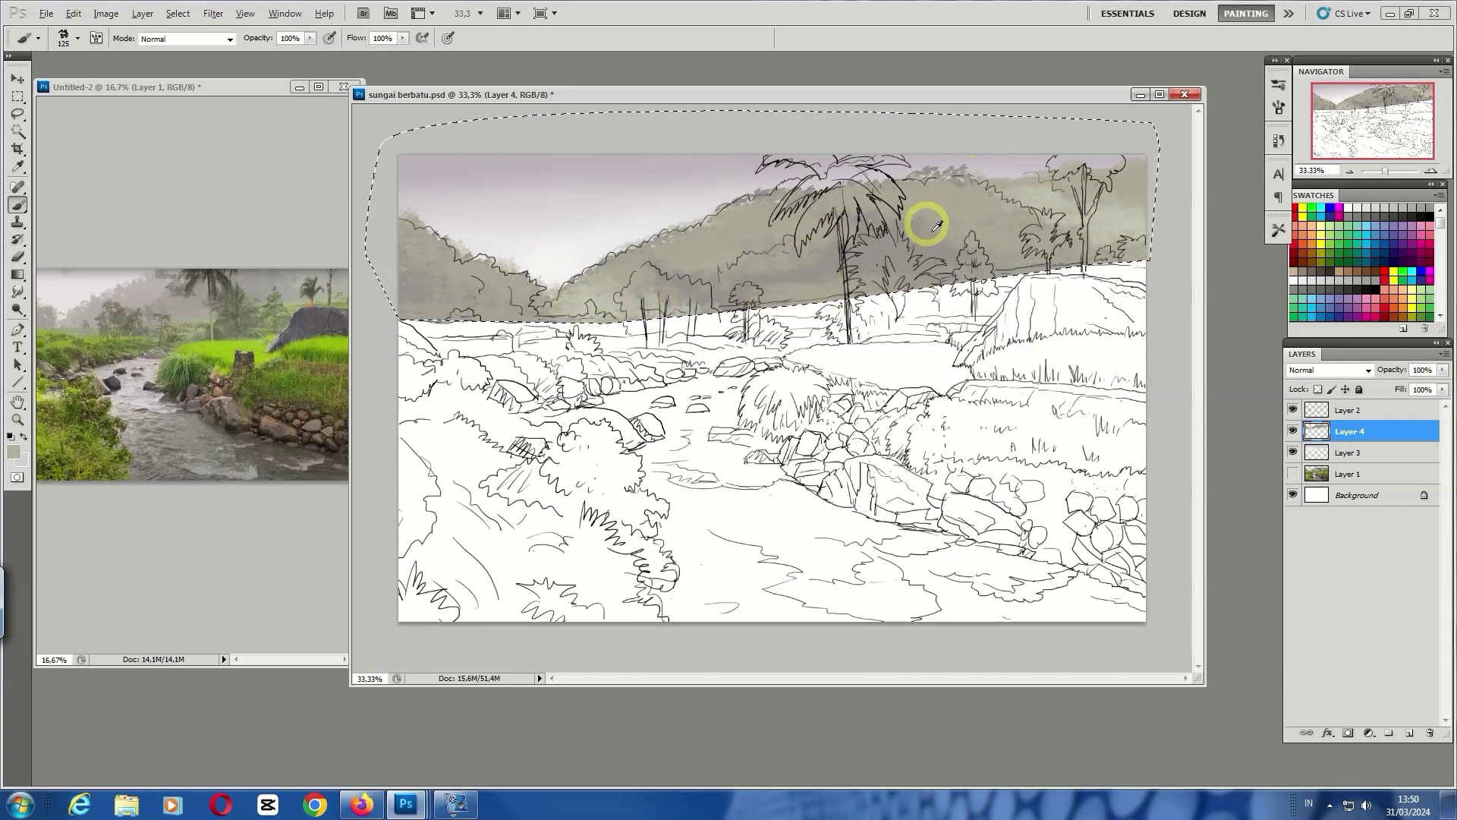
click(13, 452)
click(1045, 250)
Switch to a 256 px brush tip and set the paint colour to olive green
click(1279, 107)
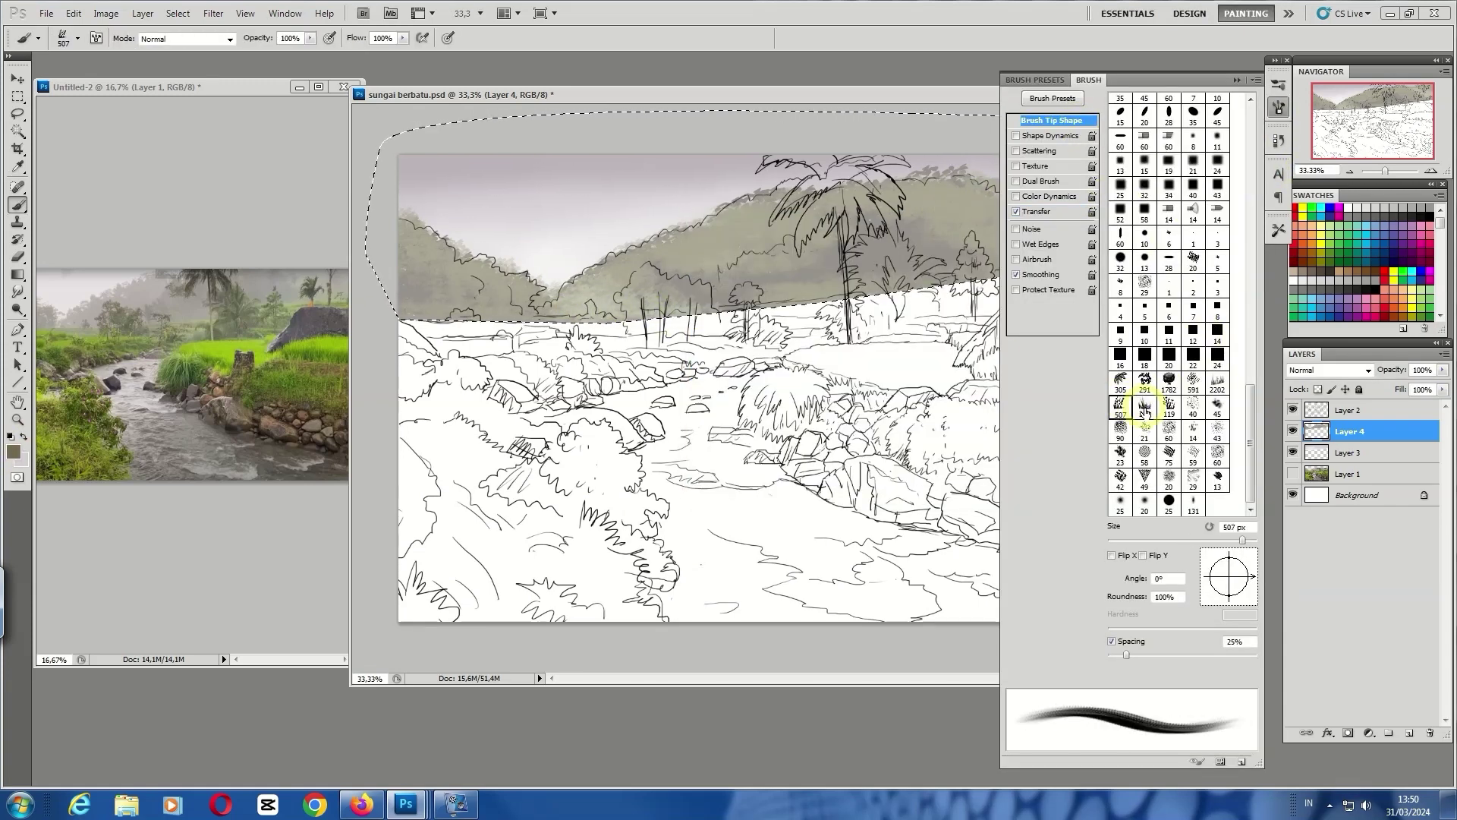
click(699, 287)
key(Return)
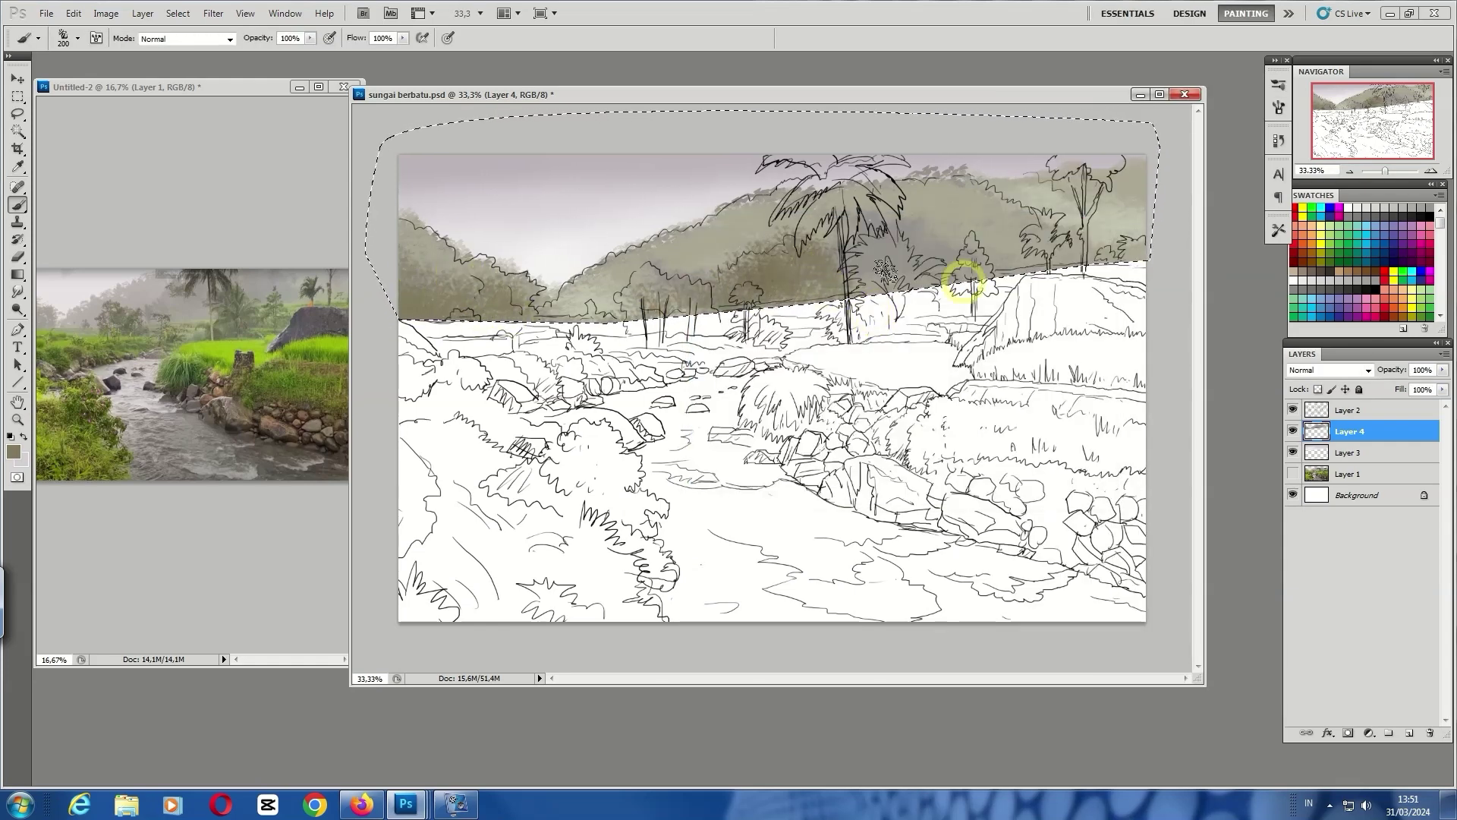
click(1279, 107)
click(1144, 407)
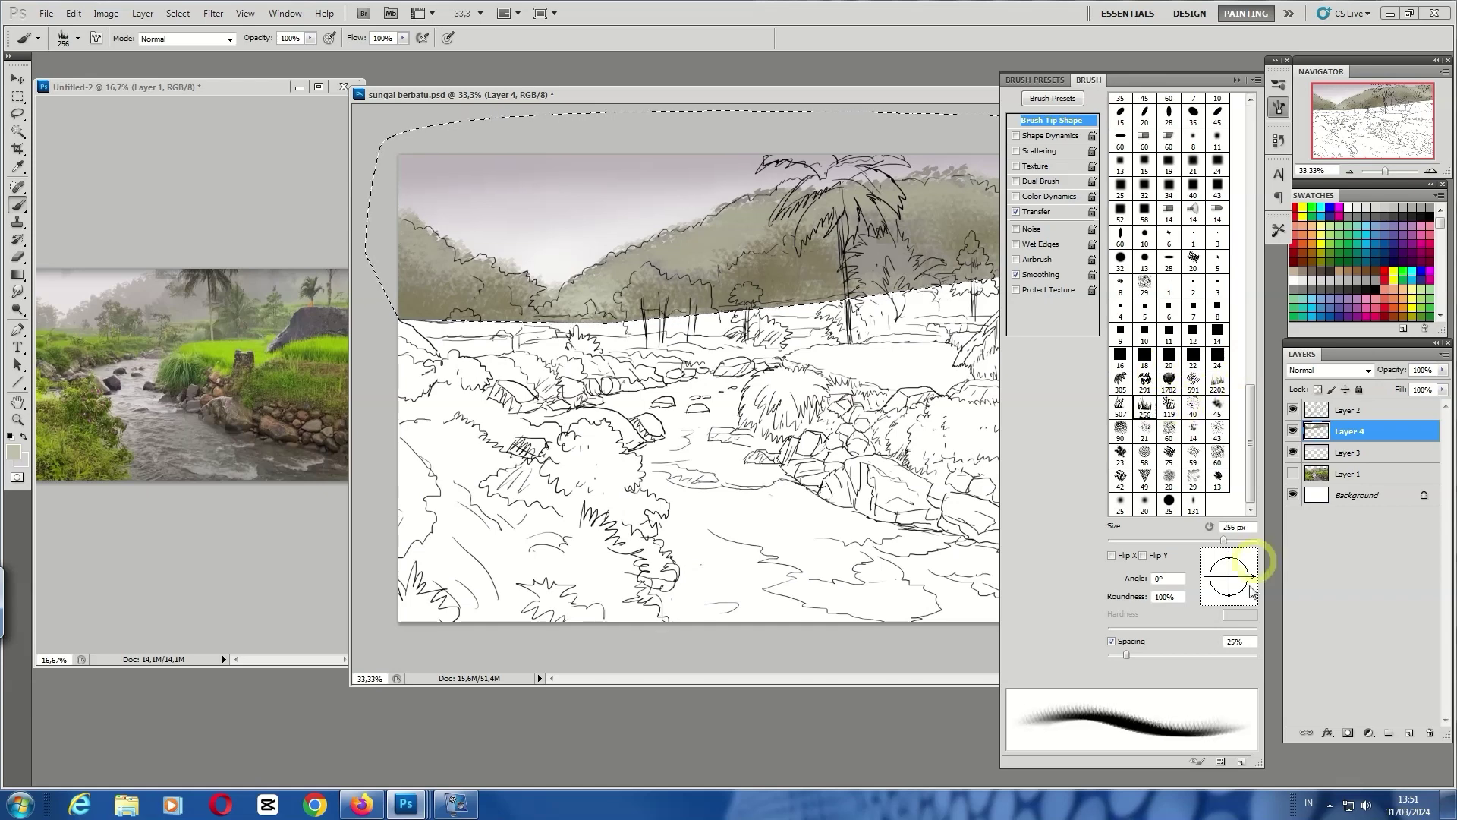
click(928, 423)
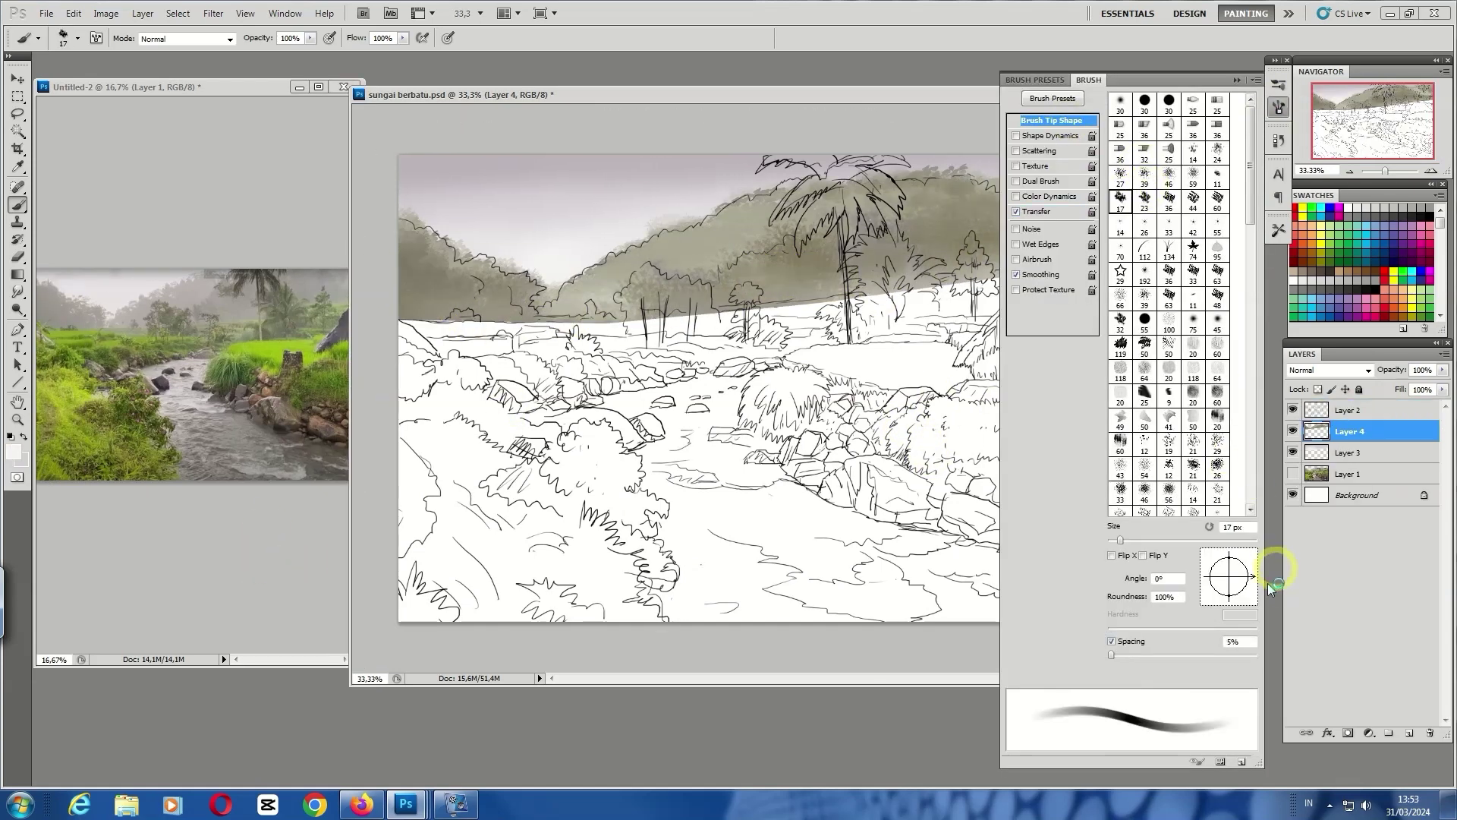
alt+click(285, 390)
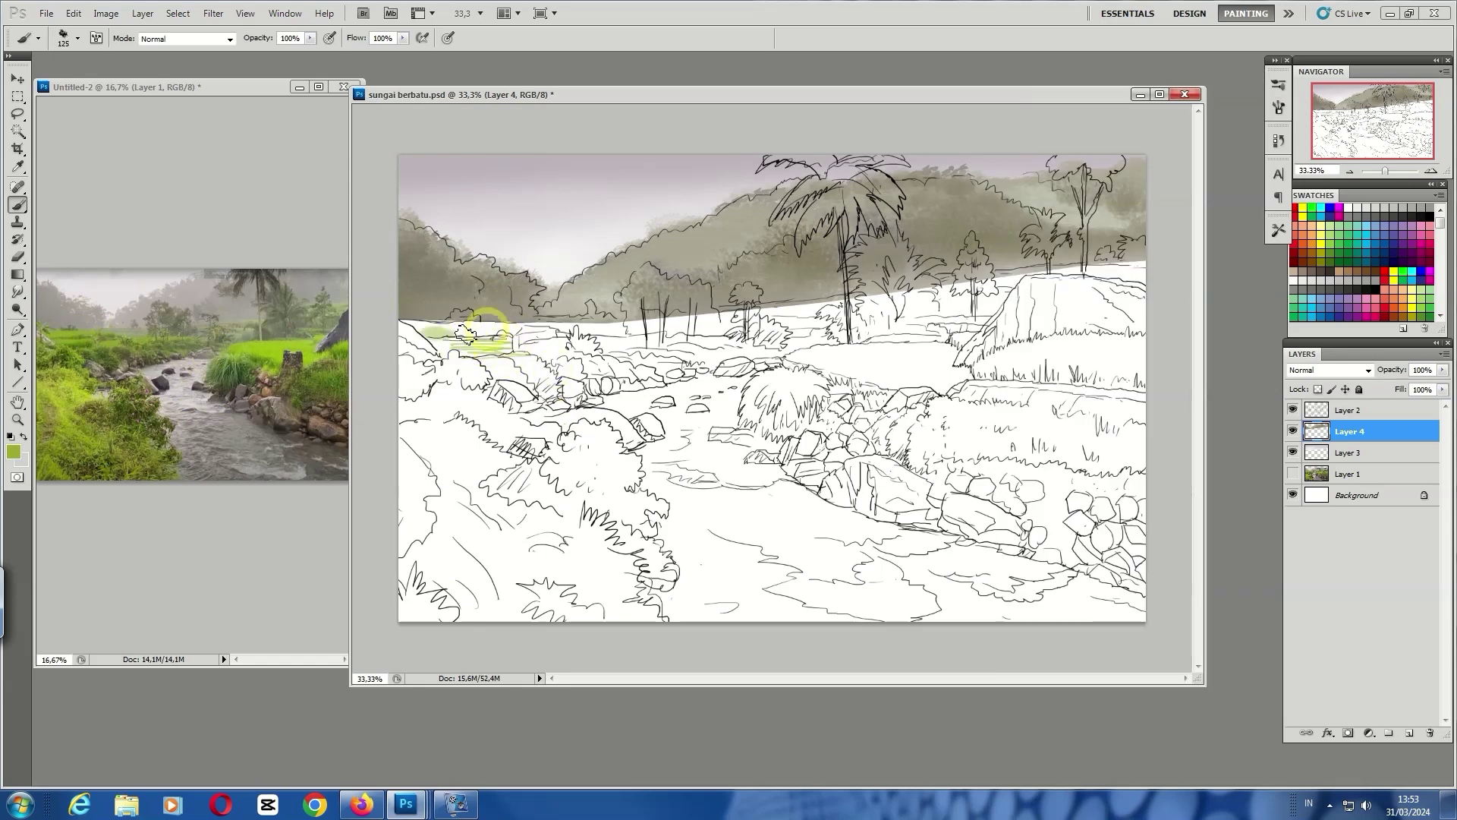
Paint a green band along the hill base and over the lower-left bushes
drag(475, 331, 1143, 267)
click(1280, 114)
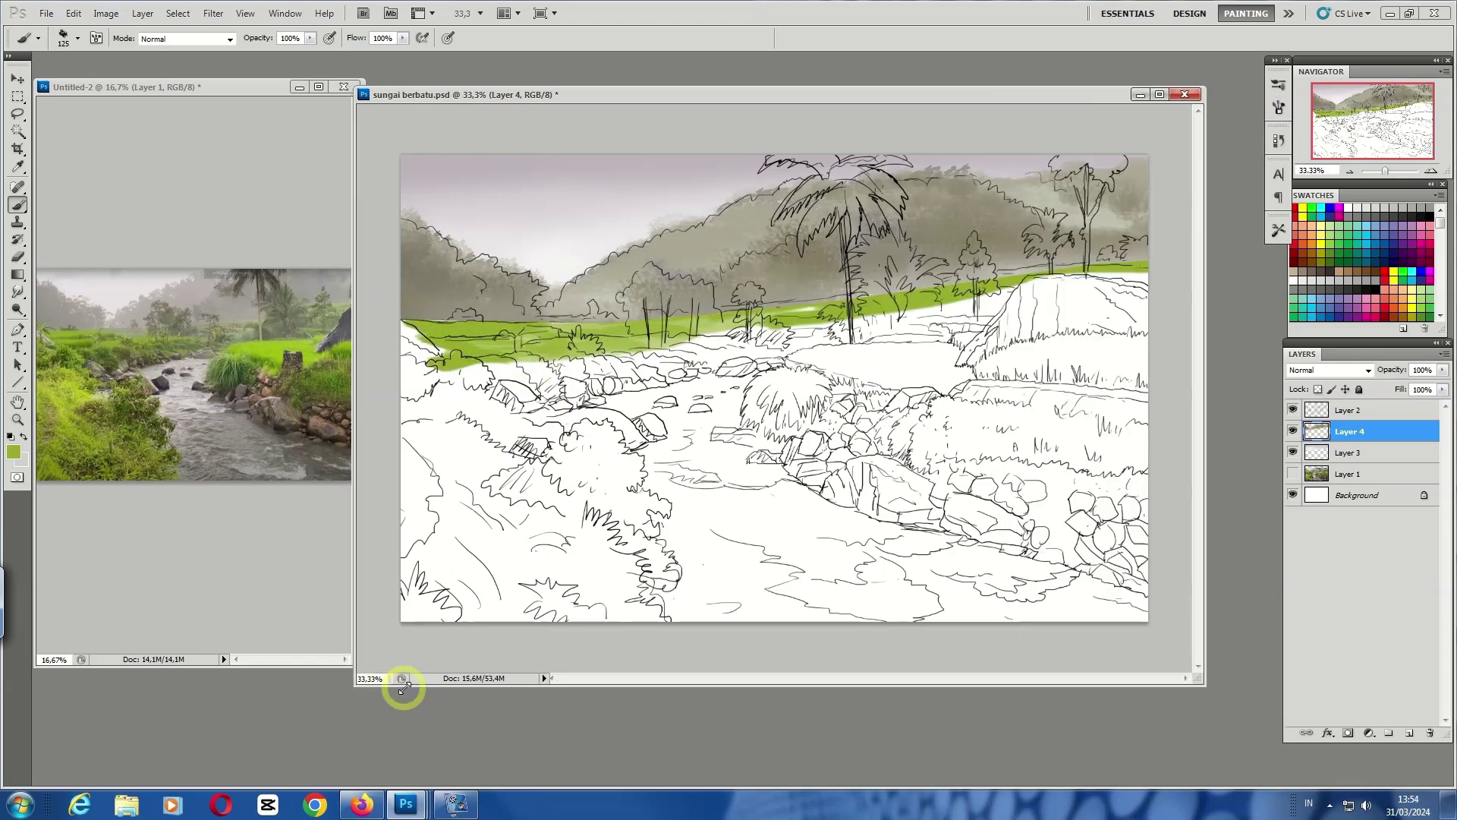
drag(404, 687, 454, 694)
drag(365, 622, 396, 625)
key(ctrl+minus)
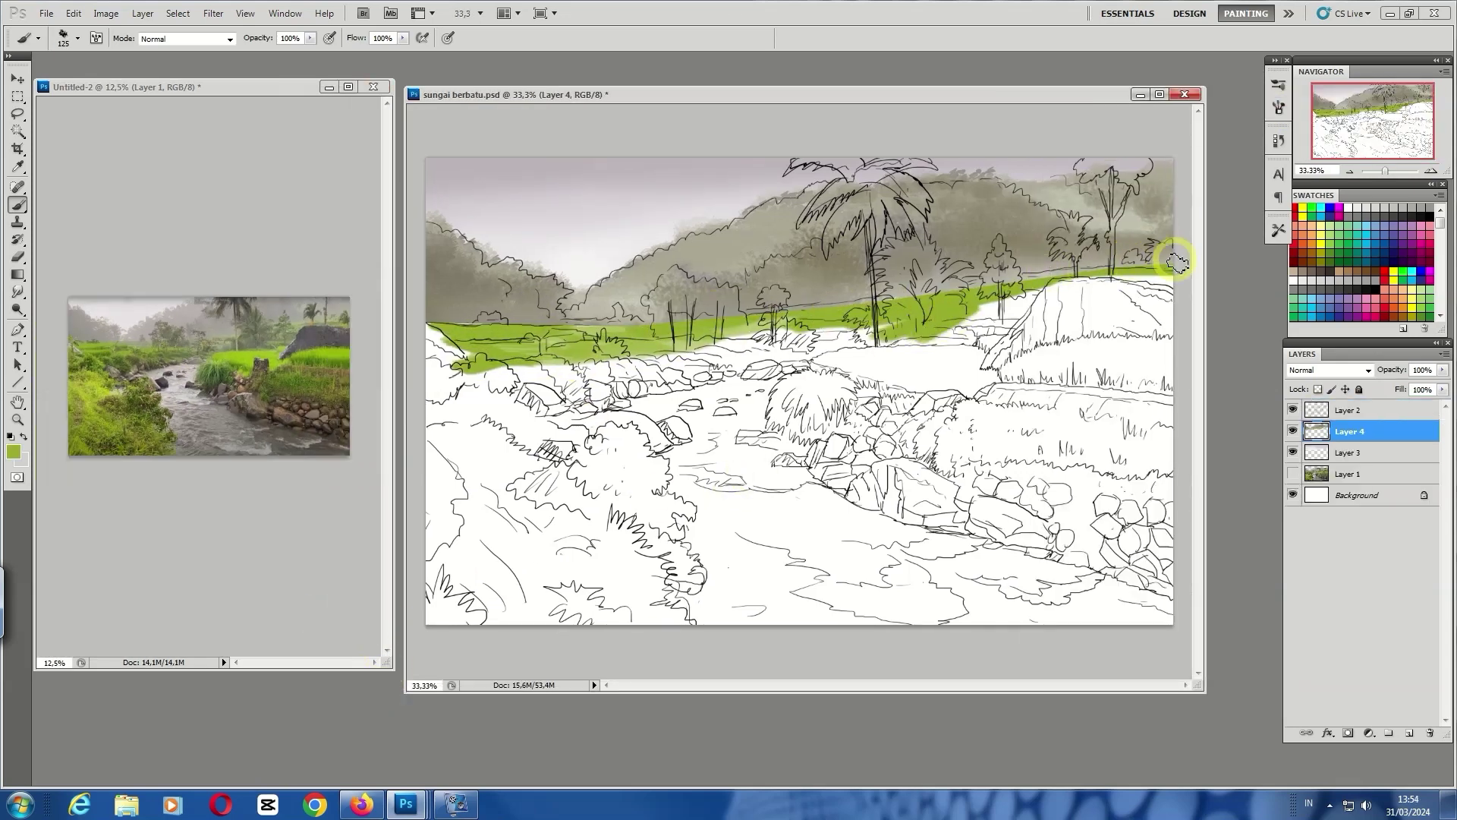
mouse_move(444, 357)
mouse_down()
mouse_move(716, 368)
mouse_move(804, 334)
mouse_up()
mouse_move(904, 338)
mouse_down()
mouse_move(1162, 277)
mouse_move(470, 418)
mouse_move(593, 353)
mouse_up()
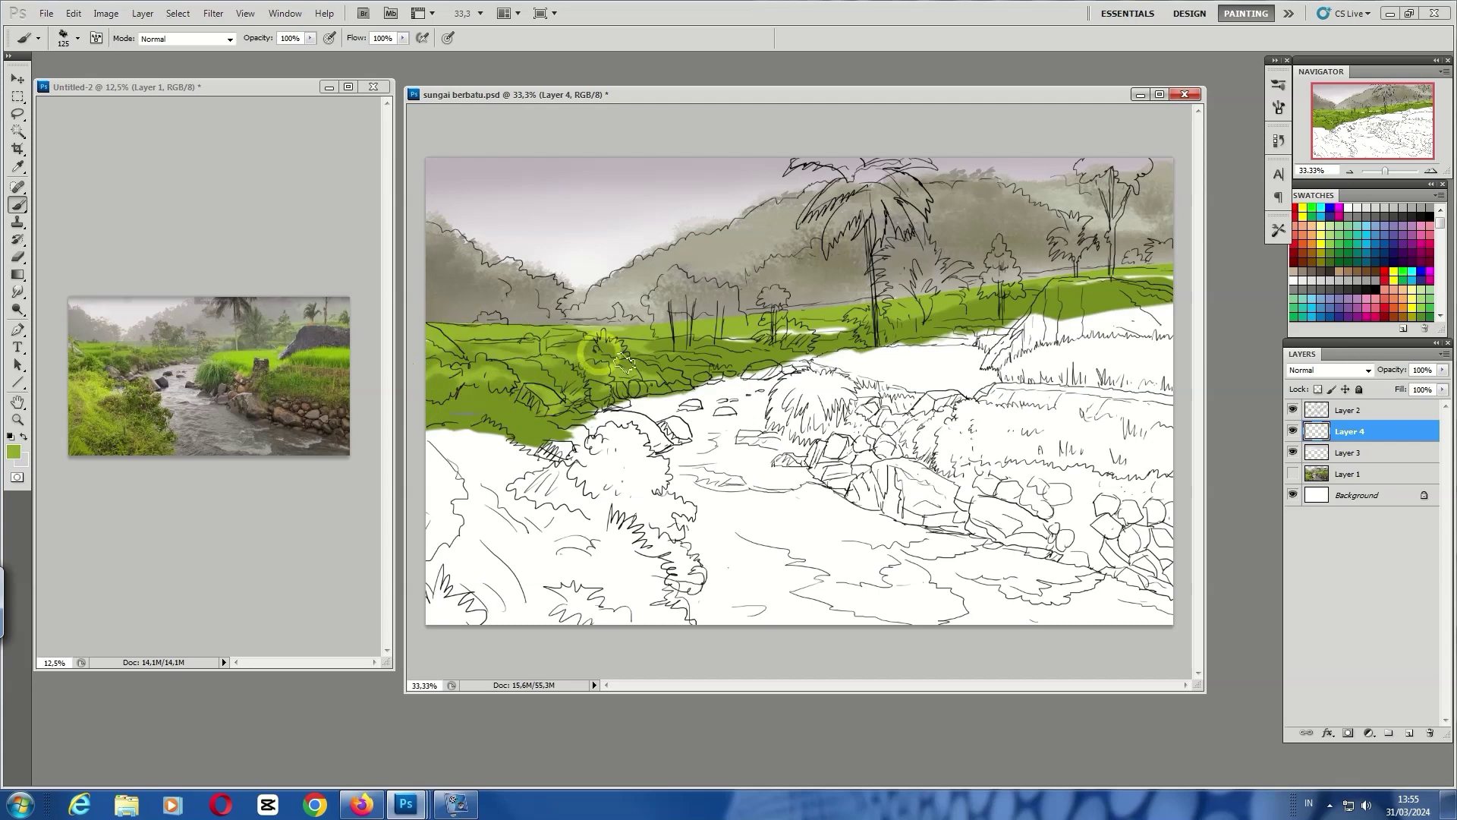
Fill the lower-left foreground with yellow-green #ccff00
text(i)
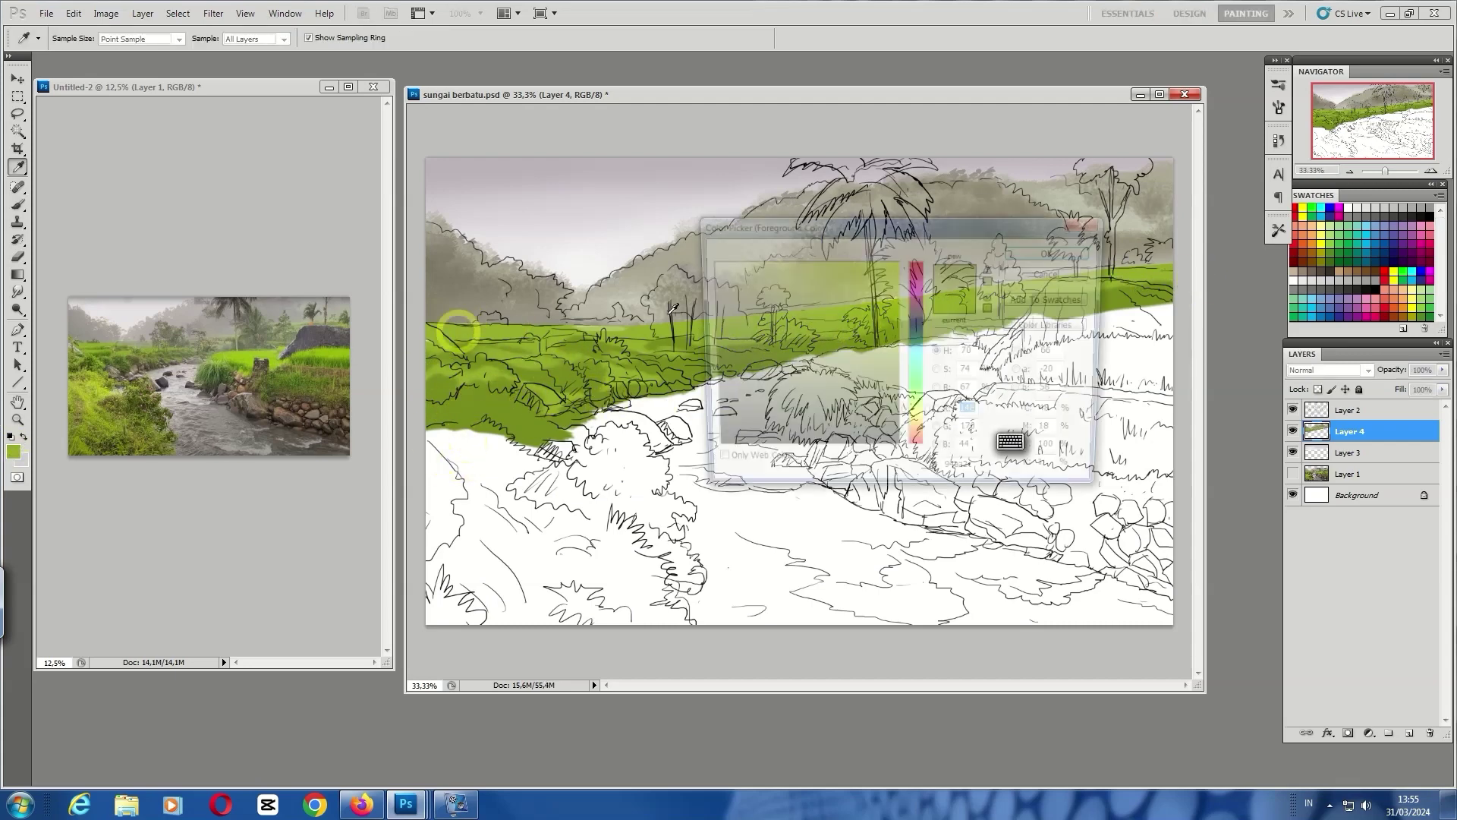
text(ccff00)
key(Return)
key(b)
mouse_move(524, 474)
mouse_down()
mouse_move(456, 460)
mouse_move(577, 608)
mouse_up()
drag(471, 532, 531, 600)
Add dark olive strokes to the lower-left foreground bush
mouse_move(486, 501)
mouse_down()
mouse_move(607, 577)
mouse_move(614, 562)
mouse_move(562, 464)
mouse_up()
key(ctrl+d)
key(l)
key(b)
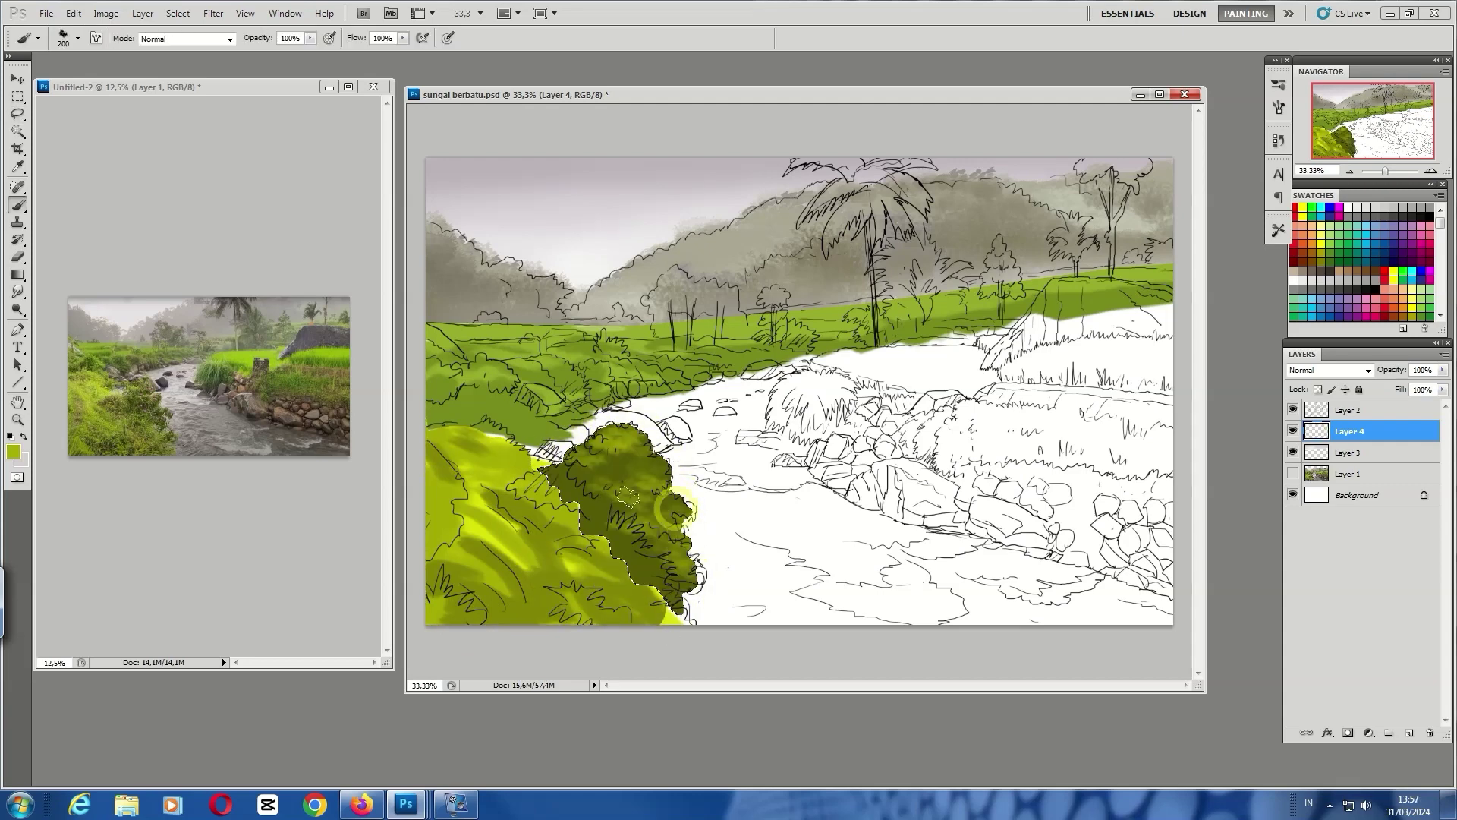
drag(653, 432, 607, 524)
Add more olive strokes to the bush and the mid-ground trees
key(ctrl+plus)
key(ctrl+plus)
drag(228, 395, 250, 592)
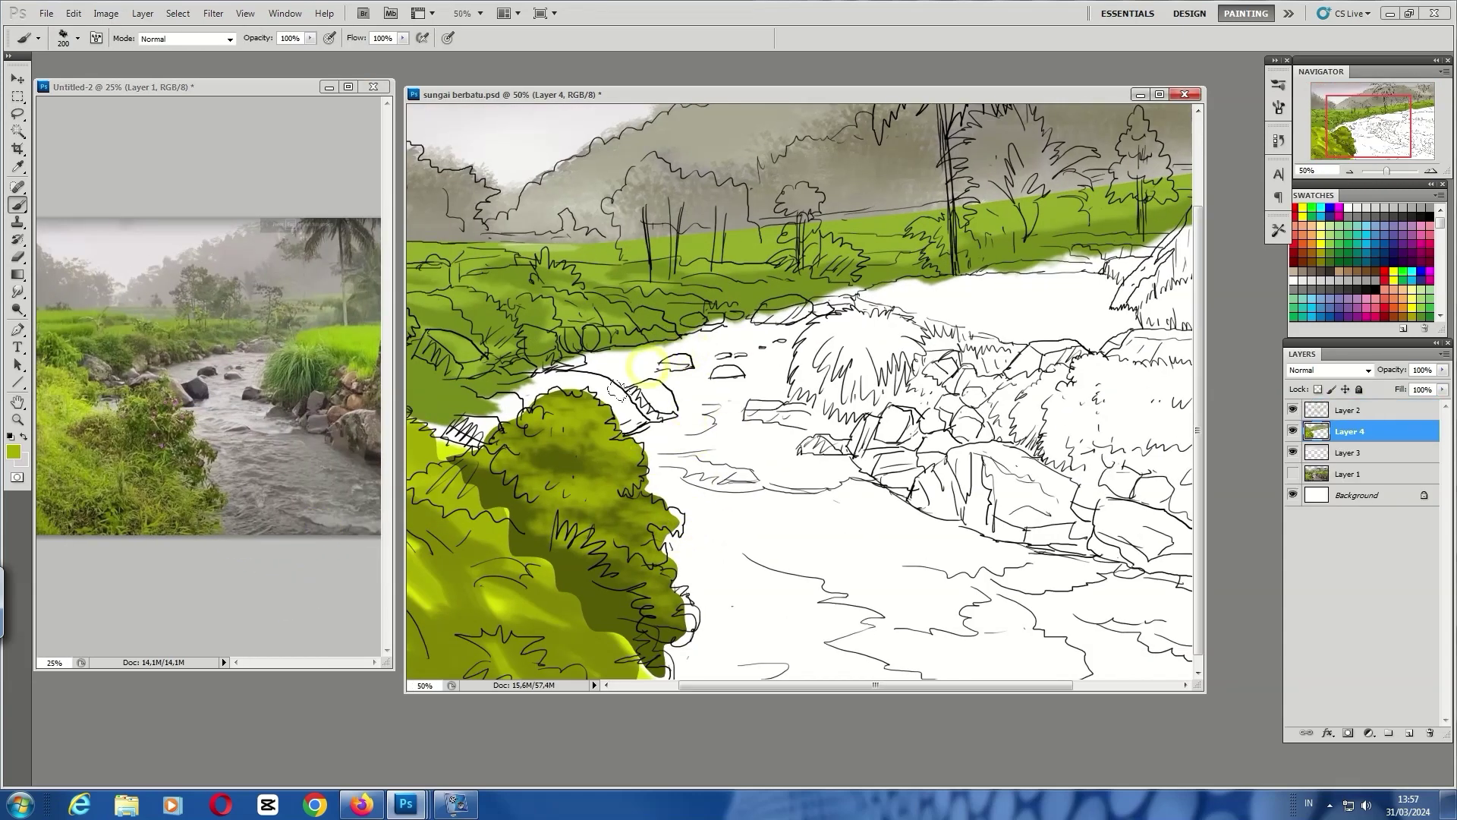
drag(683, 456, 793, 443)
mouse_move(531, 463)
mouse_down()
mouse_move(602, 521)
mouse_move(564, 627)
mouse_move(504, 383)
mouse_move(579, 433)
mouse_up()
key(ctrl+minus)
mouse_move(728, 357)
mouse_down()
mouse_move(923, 296)
mouse_move(877, 328)
mouse_up()
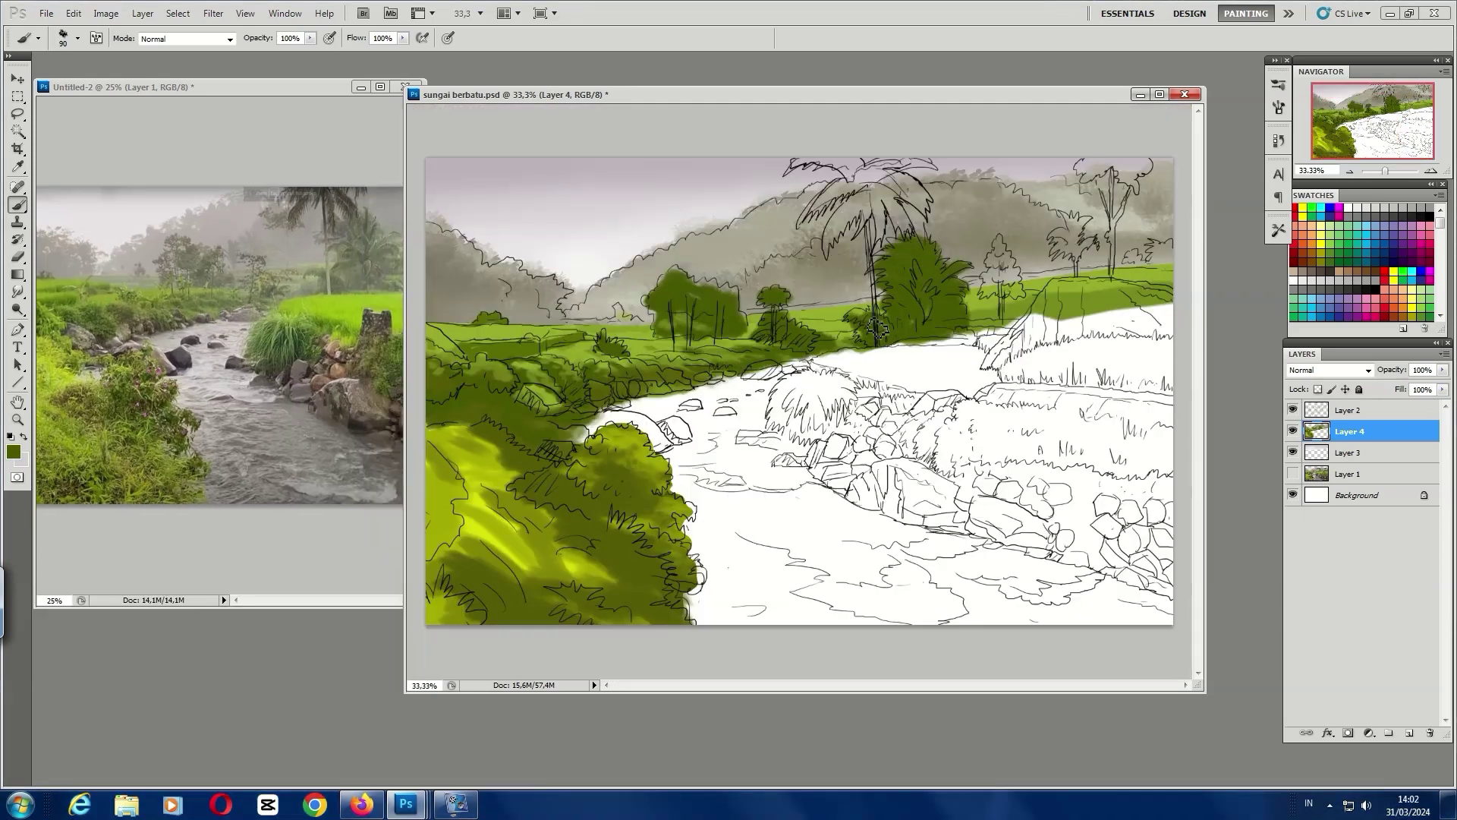
Fill the bush beside the palm olive and the small right tree green at brush size 50
drag(894, 267, 867, 331)
key(bracketleft)
key(bracketleft)
key(bracketleft)
drag(998, 258, 1003, 262)
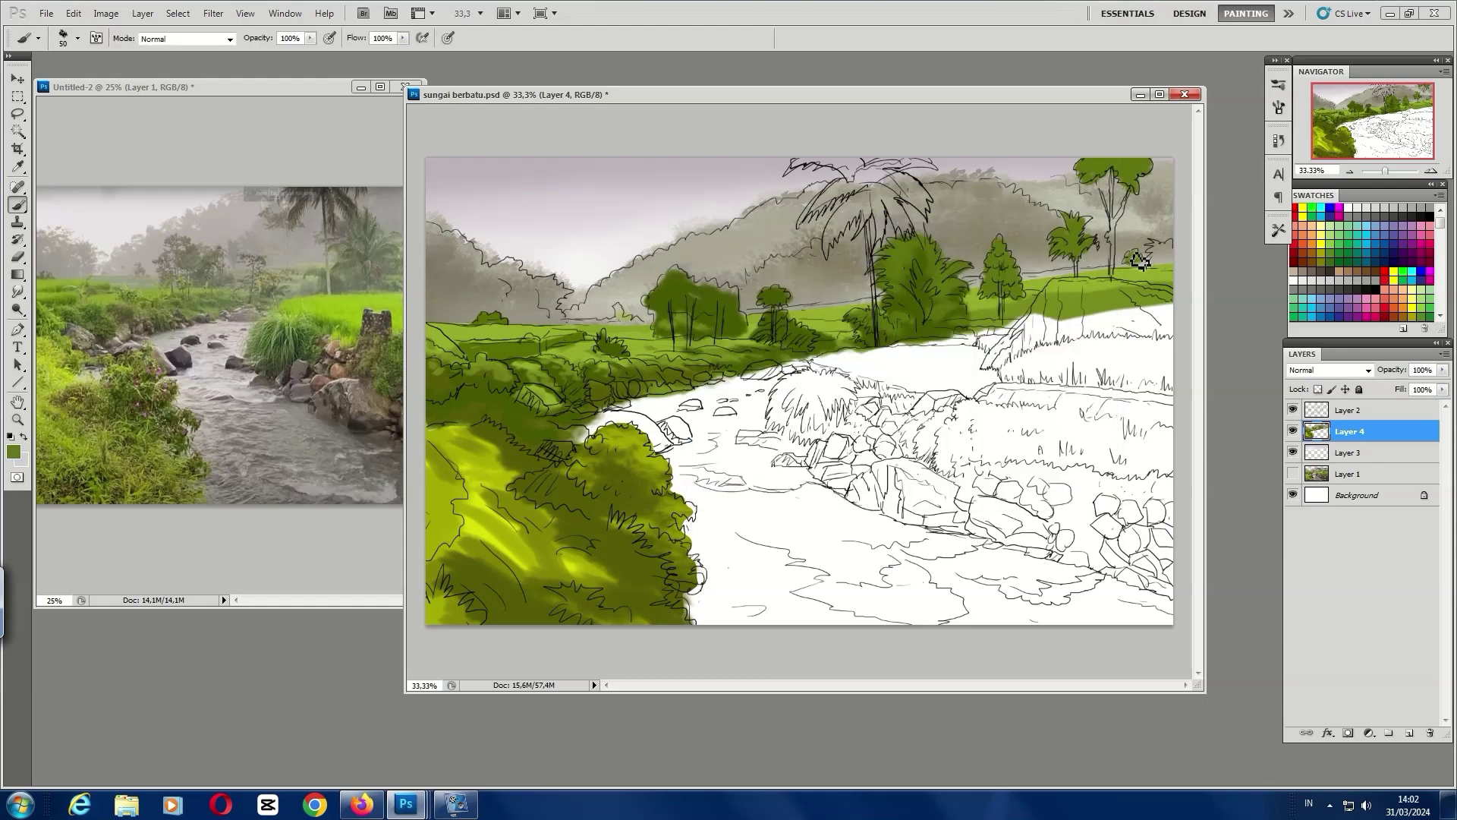
click(13, 452)
click(1054, 251)
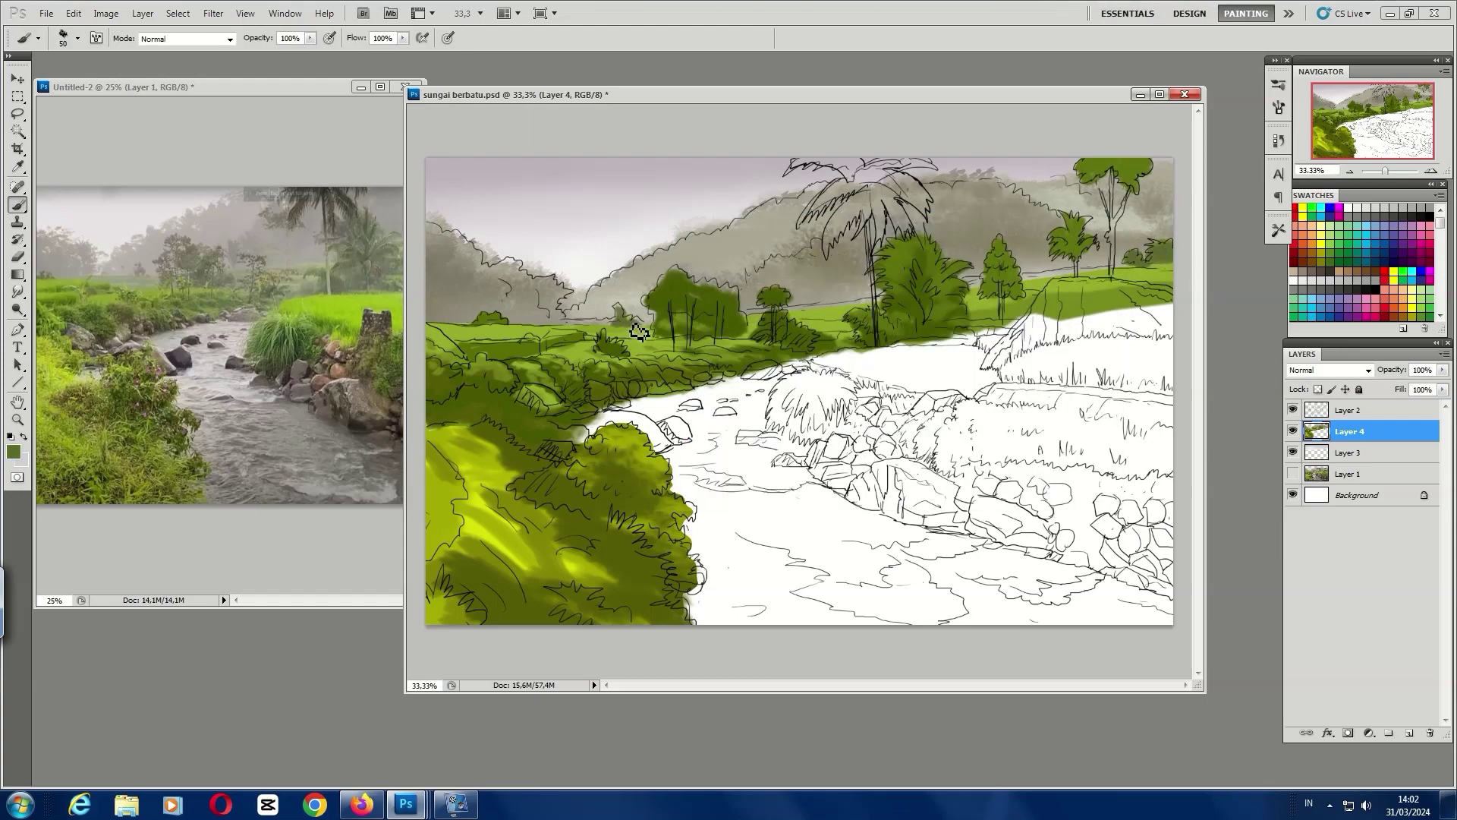
key(ctrl+plus)
scroll(728, 316, right, 5)
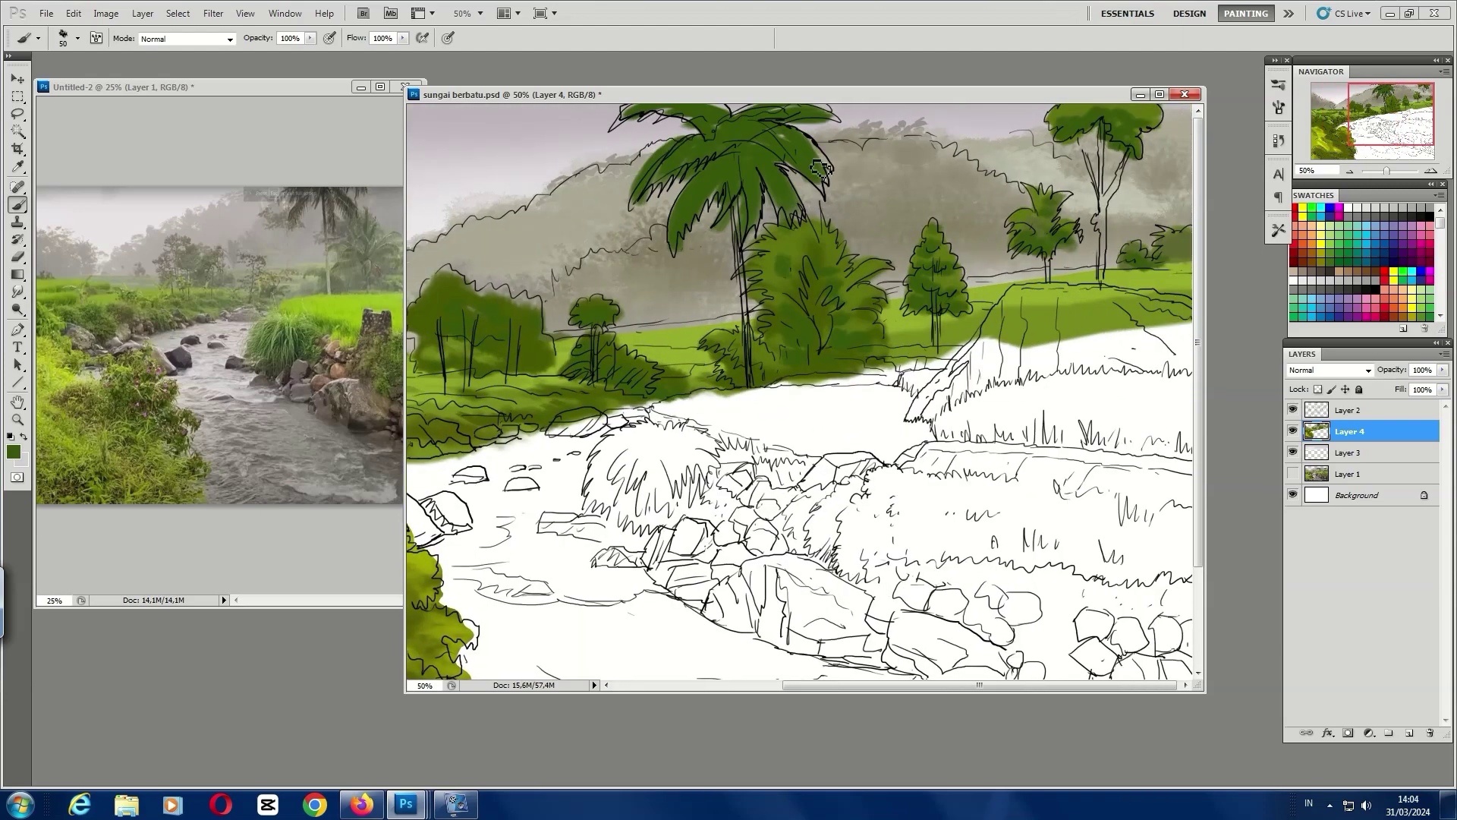
Paint the palm fronds dark green, redoing the first strokes slightly darker
click(13, 451)
click(1055, 251)
drag(767, 189, 698, 175)
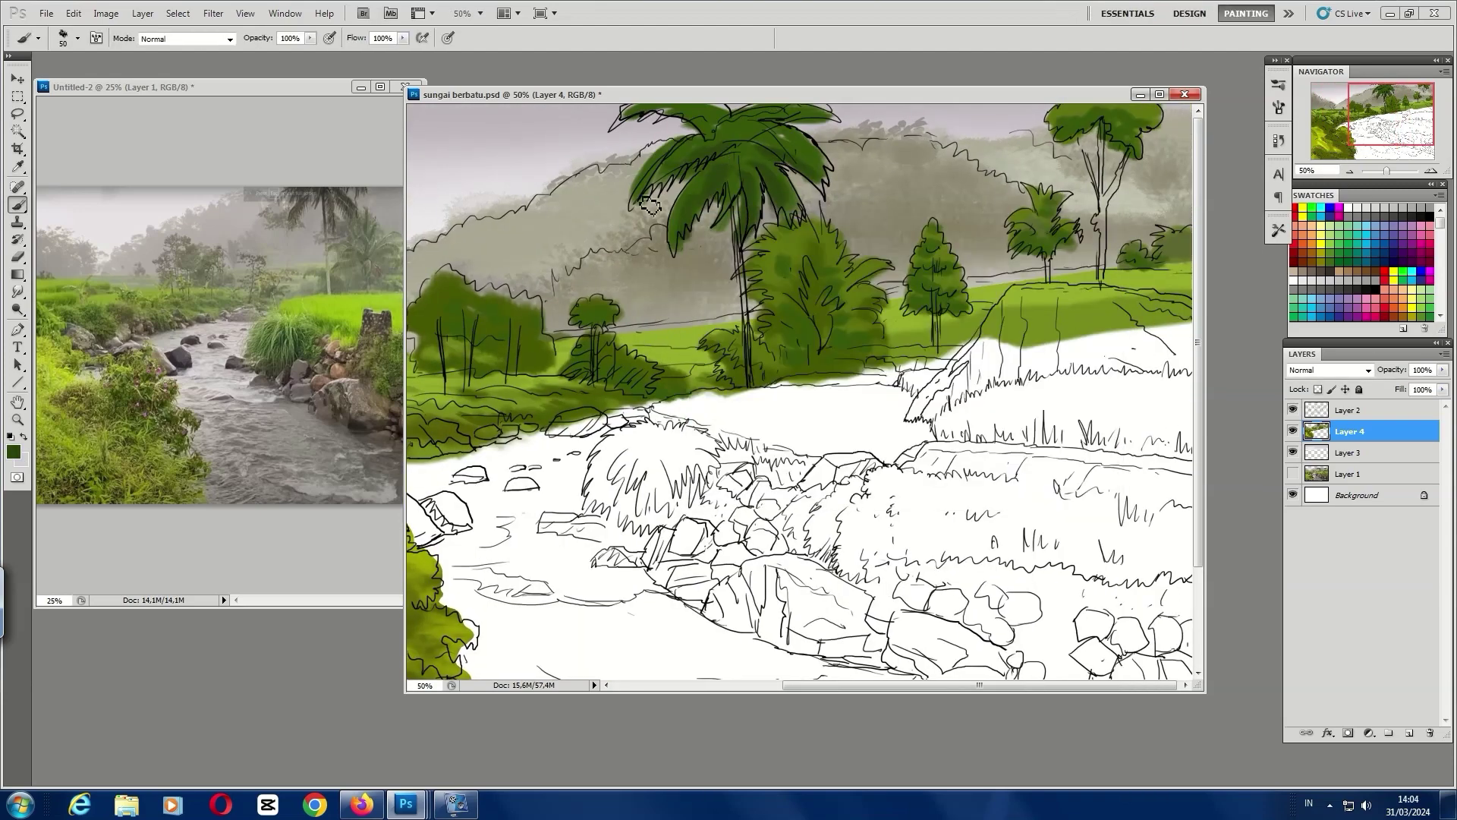
drag(645, 122, 782, 120)
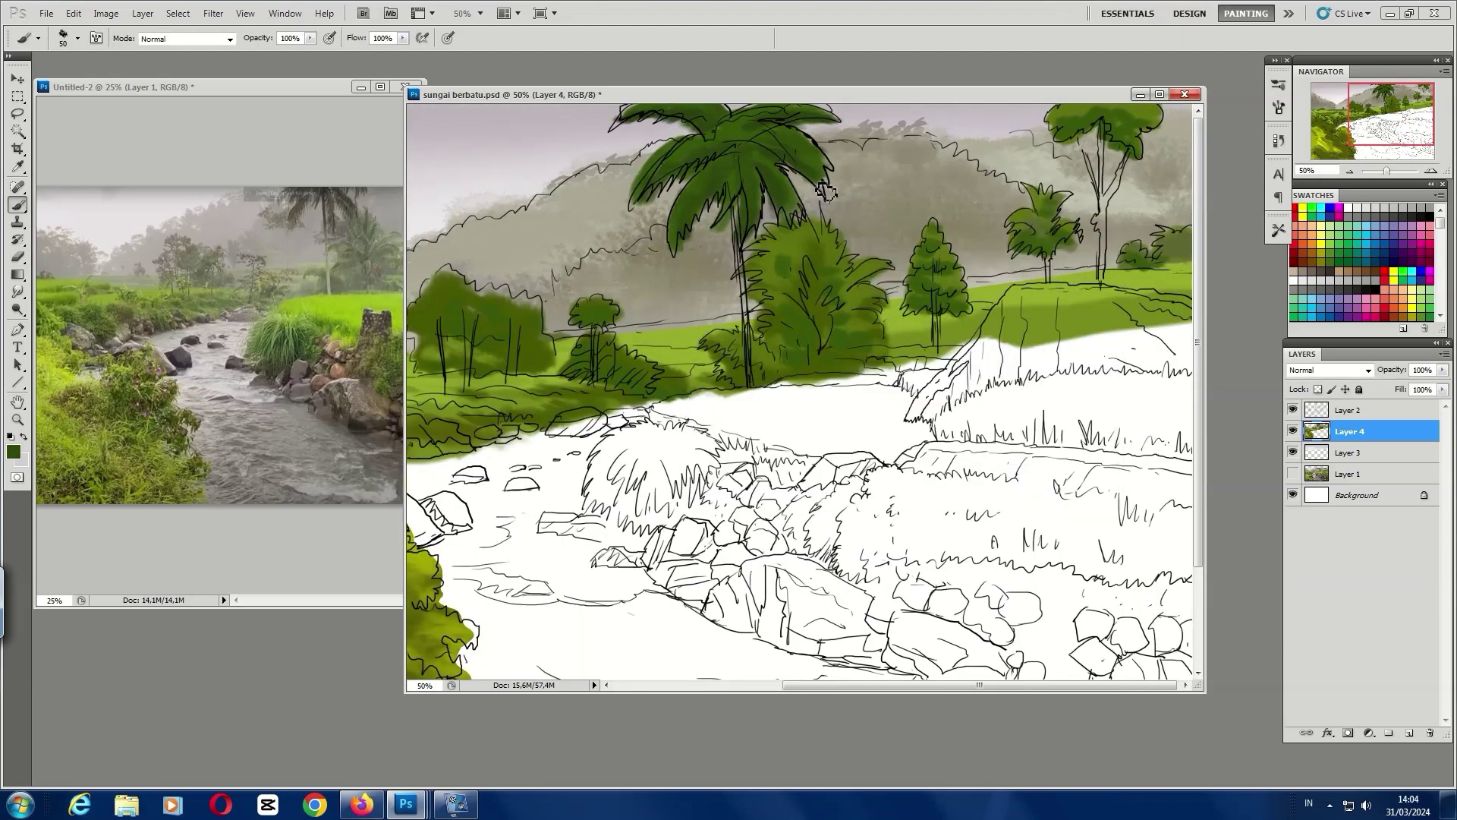
key(ctrl+z)
drag(724, 219, 769, 176)
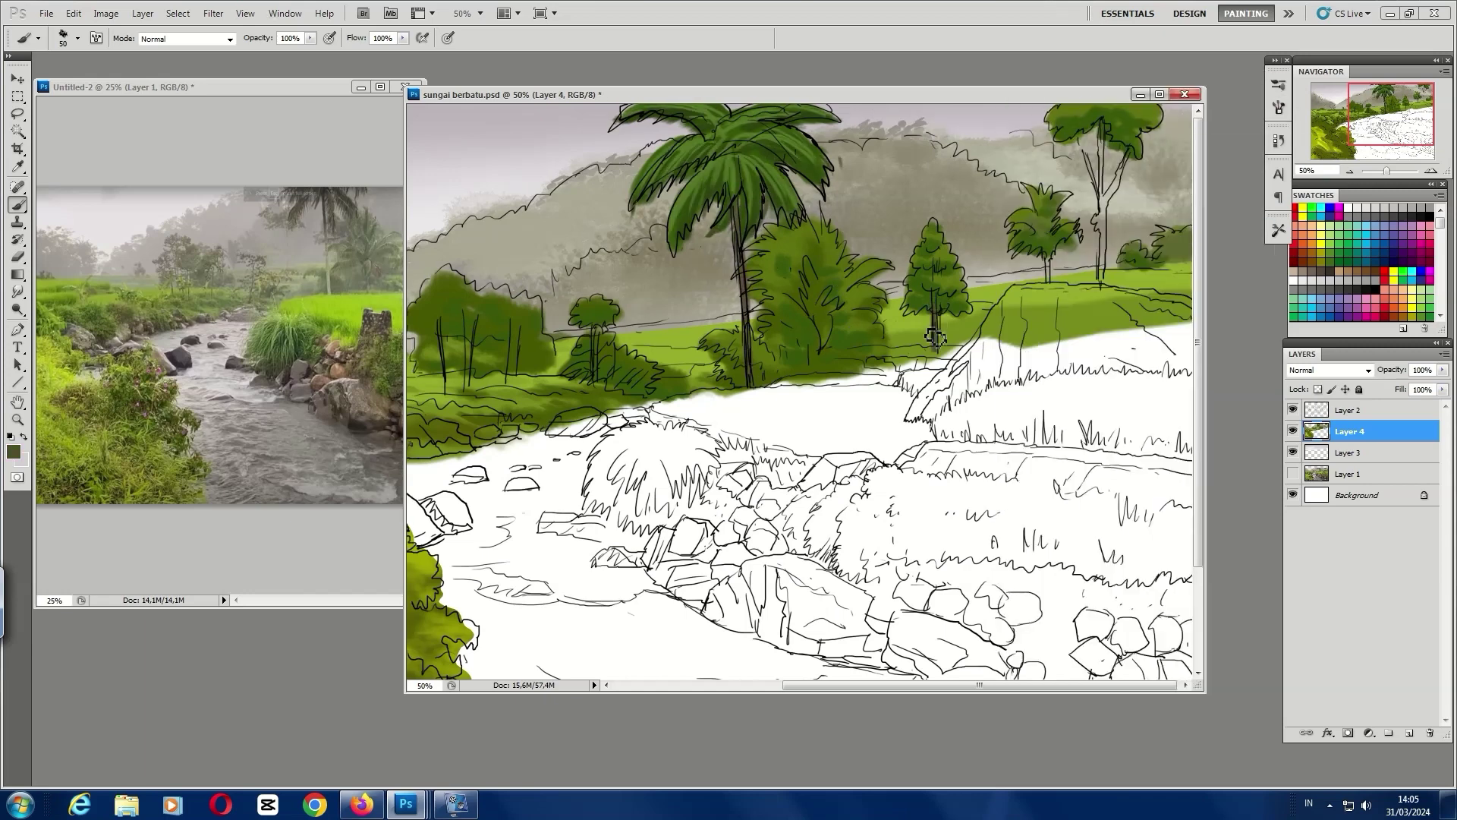
Darken the tree trunks with dark brown
click(12, 452)
key(Return)
drag(464, 391, 458, 339)
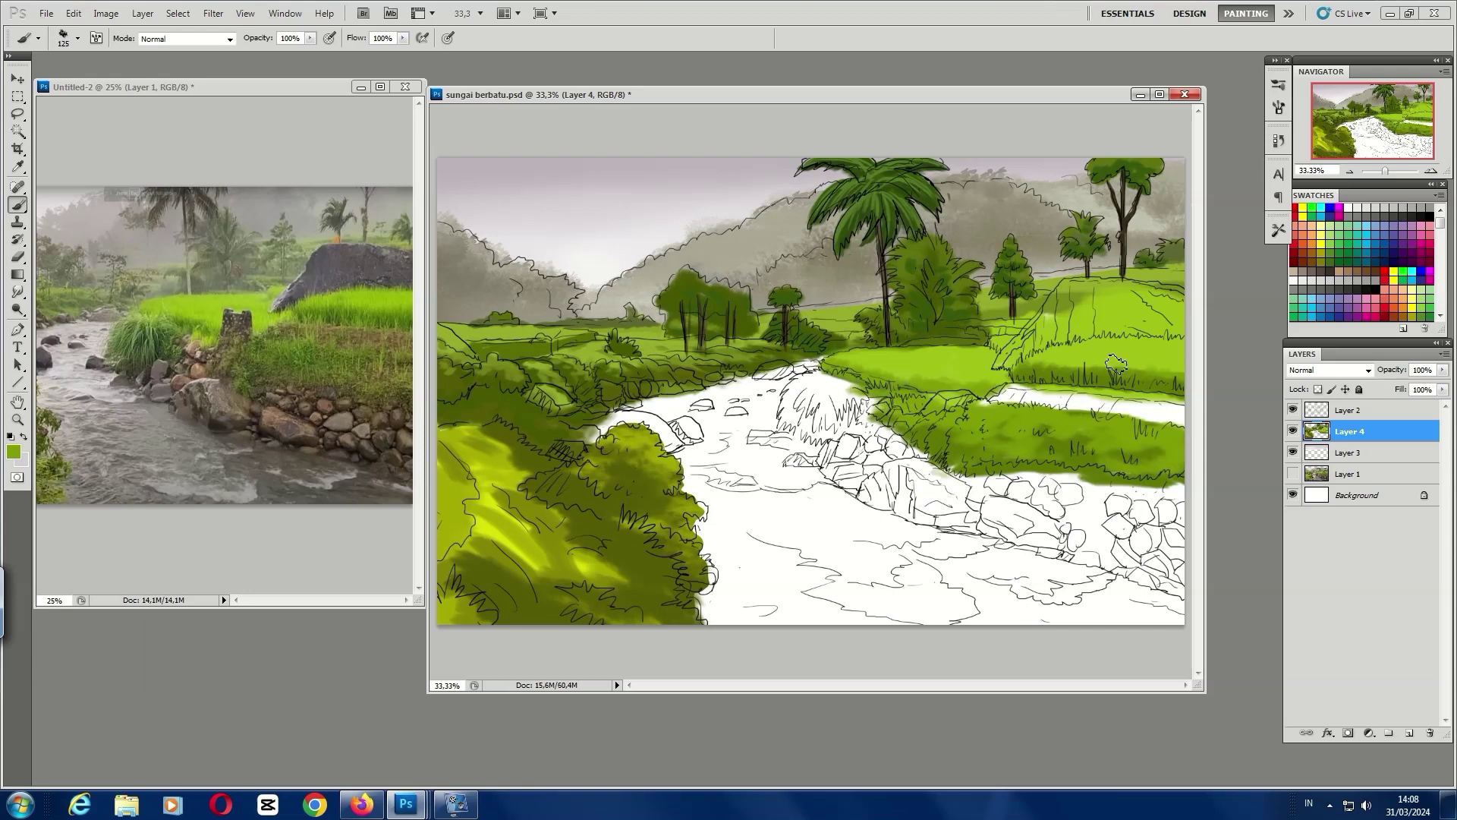
Brush dark green grass strokes across the right-hand fields
click(13, 452)
key(Return)
drag(1139, 375, 1010, 372)
drag(956, 433, 1161, 475)
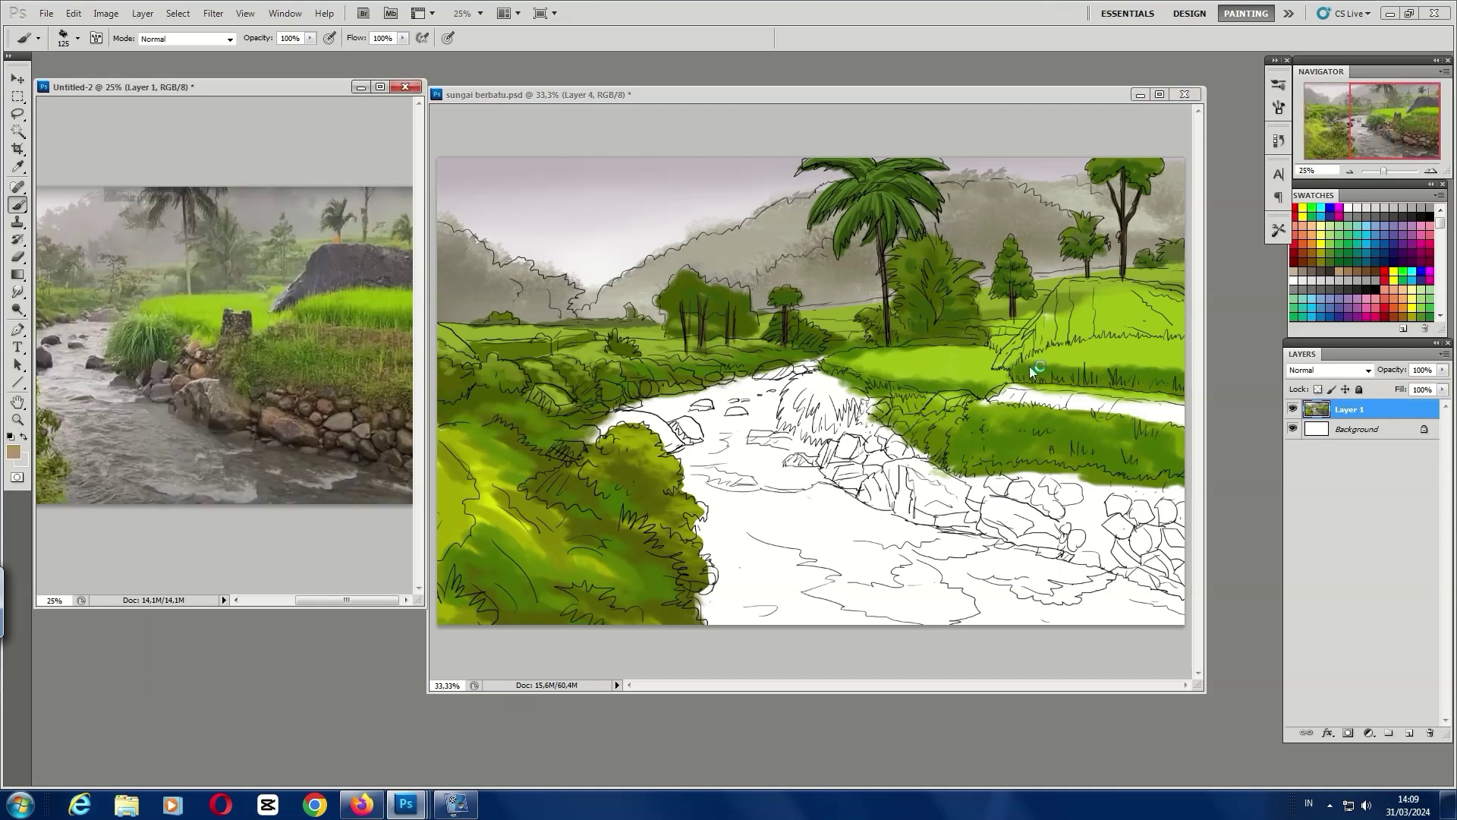
Paint the rocky bank brown, its upper edge green at size 70, and a grey terrace stroke
mouse_move(895, 448)
mouse_down()
mouse_move(850, 463)
mouse_move(1165, 531)
mouse_move(1063, 494)
mouse_move(1101, 547)
mouse_move(1018, 486)
mouse_move(1084, 514)
mouse_move(911, 501)
mouse_move(850, 456)
mouse_move(820, 463)
mouse_move(1010, 403)
mouse_up()
alt+click(948, 448)
key(bracketleft)
key(bracketleft)
key(bracketleft)
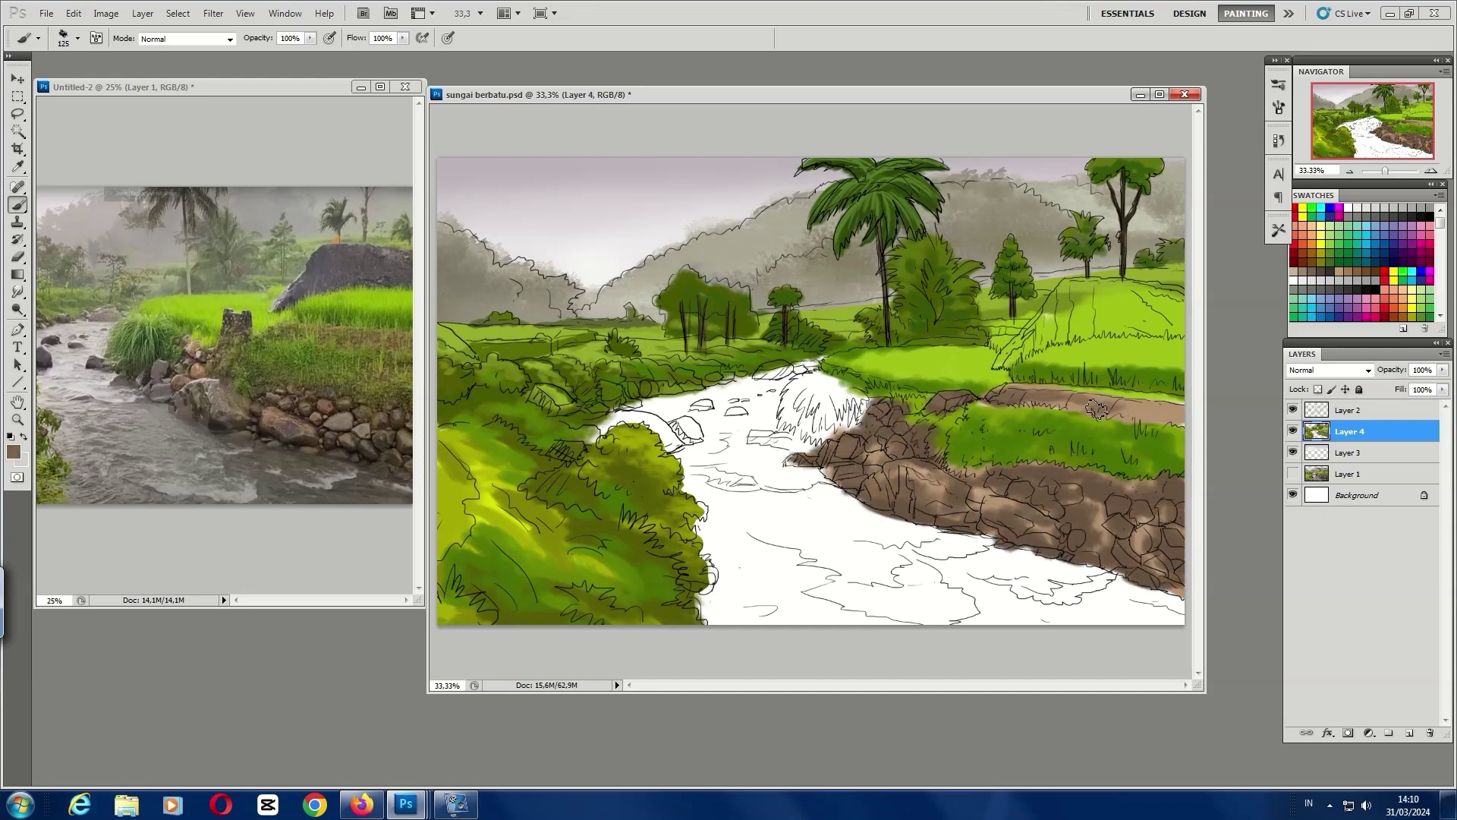
mouse_move(880, 409)
mouse_down()
mouse_move(987, 467)
mouse_move(958, 430)
mouse_up()
alt+click(706, 292)
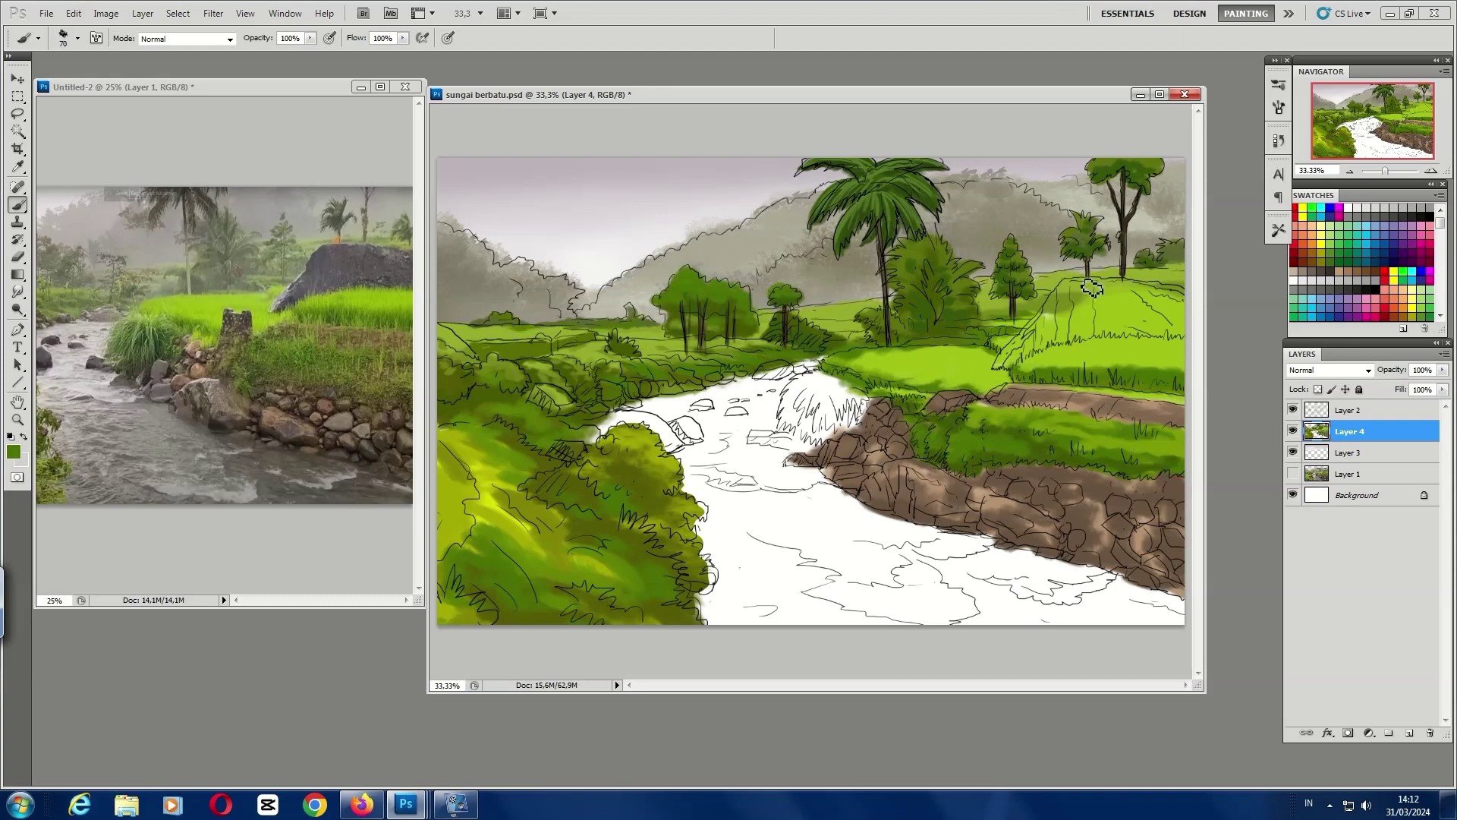
drag(1097, 279, 1084, 319)
scroll(1093, 303, up, 1)
scroll(1093, 303, up, 1)
Trace the boulder with a Pen path and fill it as a selection with grey
key(p)
scroll(1072, 338, down, 1)
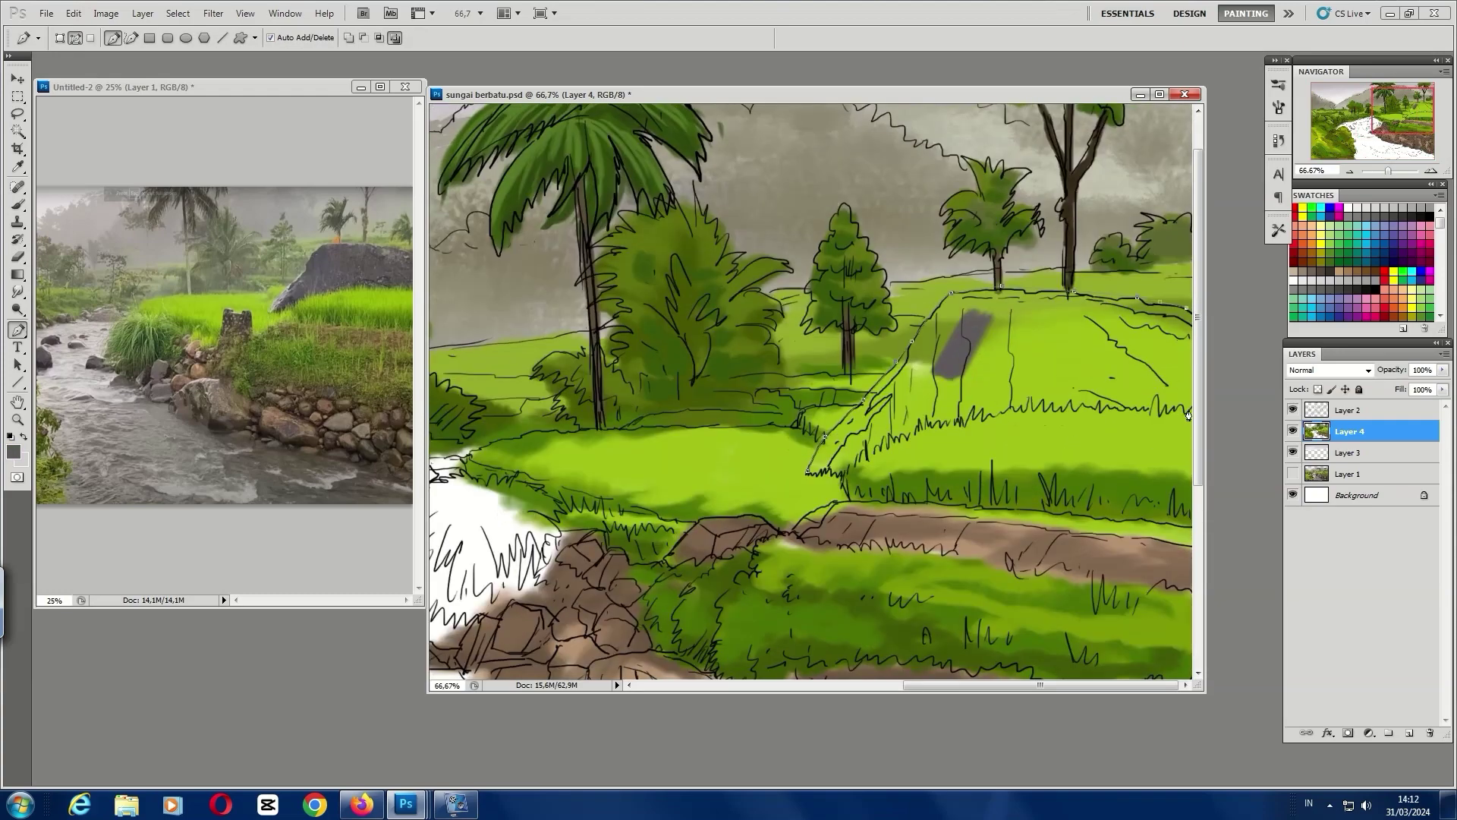
key(ctrl+Return)
key(alt+BackSpace)
Shade the boulder with darker grey vertical brush strokes
key(b)
mouse_move(835, 456)
mouse_down()
mouse_move(869, 382)
mouse_move(937, 323)
mouse_up()
alt+click(869, 382)
mouse_move(922, 410)
mouse_down()
mouse_move(960, 296)
mouse_move(987, 331)
mouse_move(994, 399)
mouse_up()
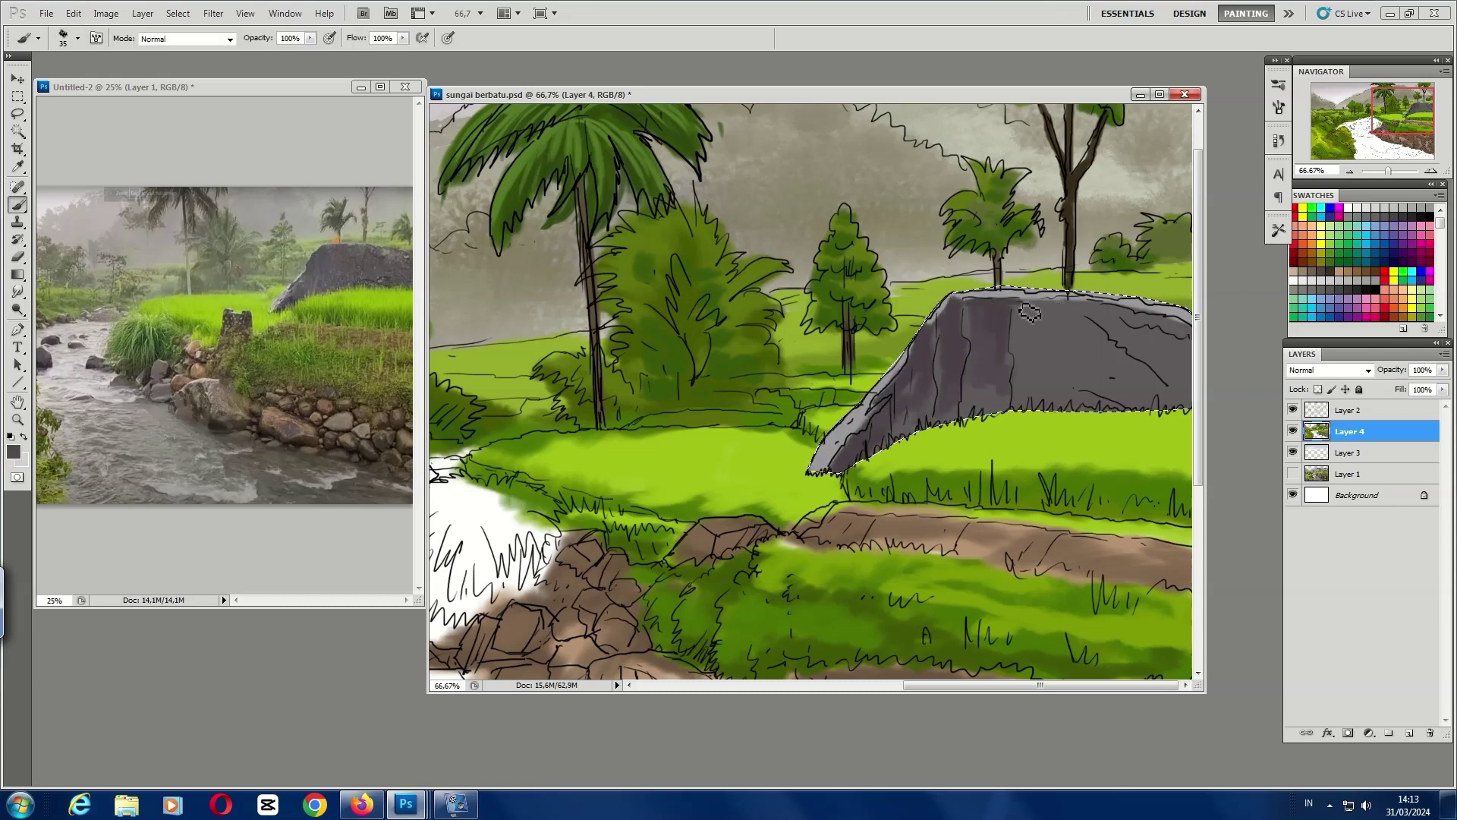
drag(1021, 299, 1124, 326)
scroll(1093, 319, down, 1)
drag(1017, 304, 1184, 402)
mouse_move(835, 455)
mouse_down()
mouse_move(884, 420)
mouse_move(964, 304)
mouse_move(911, 414)
mouse_move(1018, 357)
mouse_up()
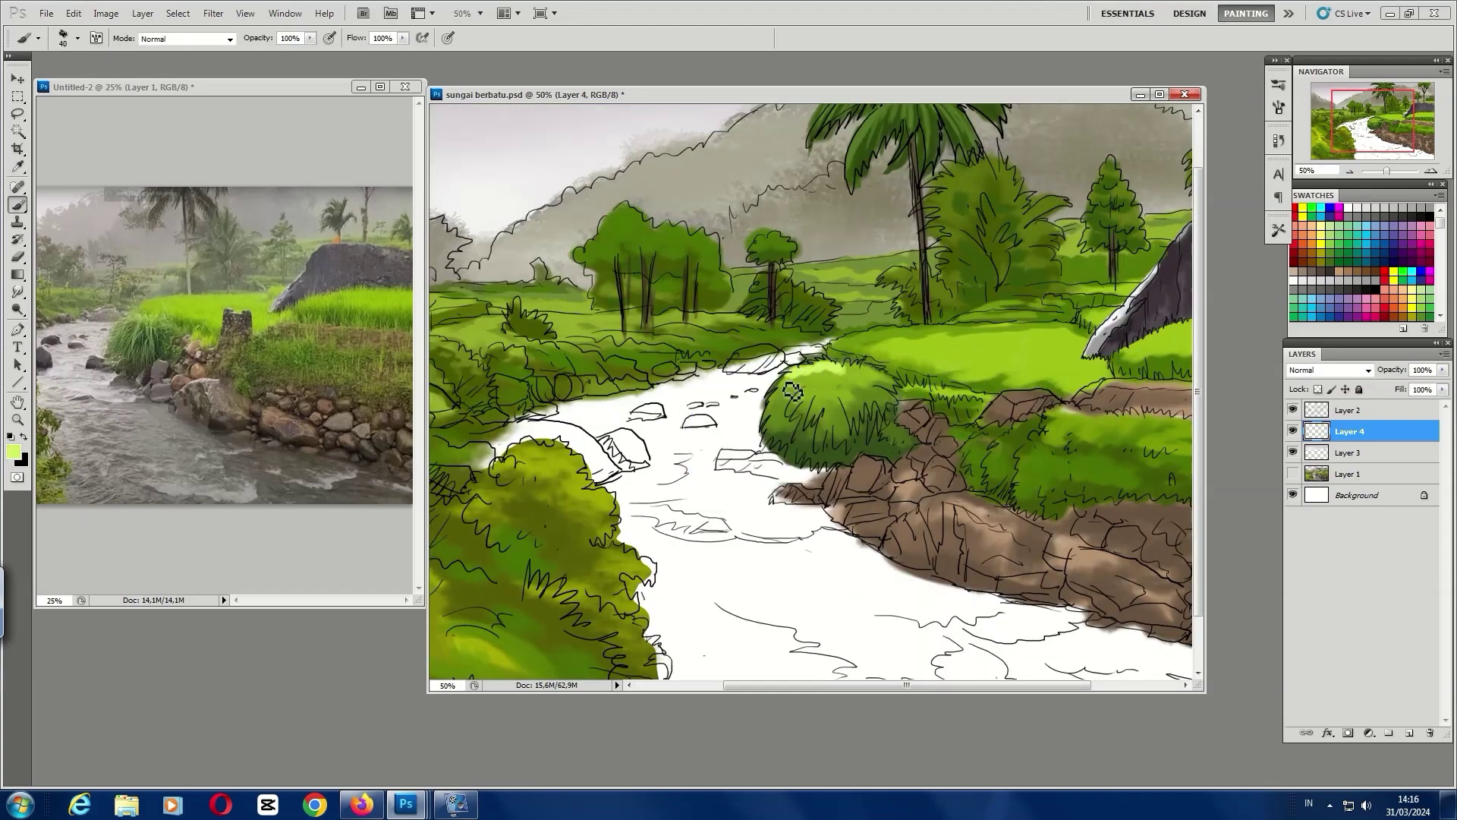
Paint the upper river rock and the left-bank rocks dark grey
alt+click(786, 394)
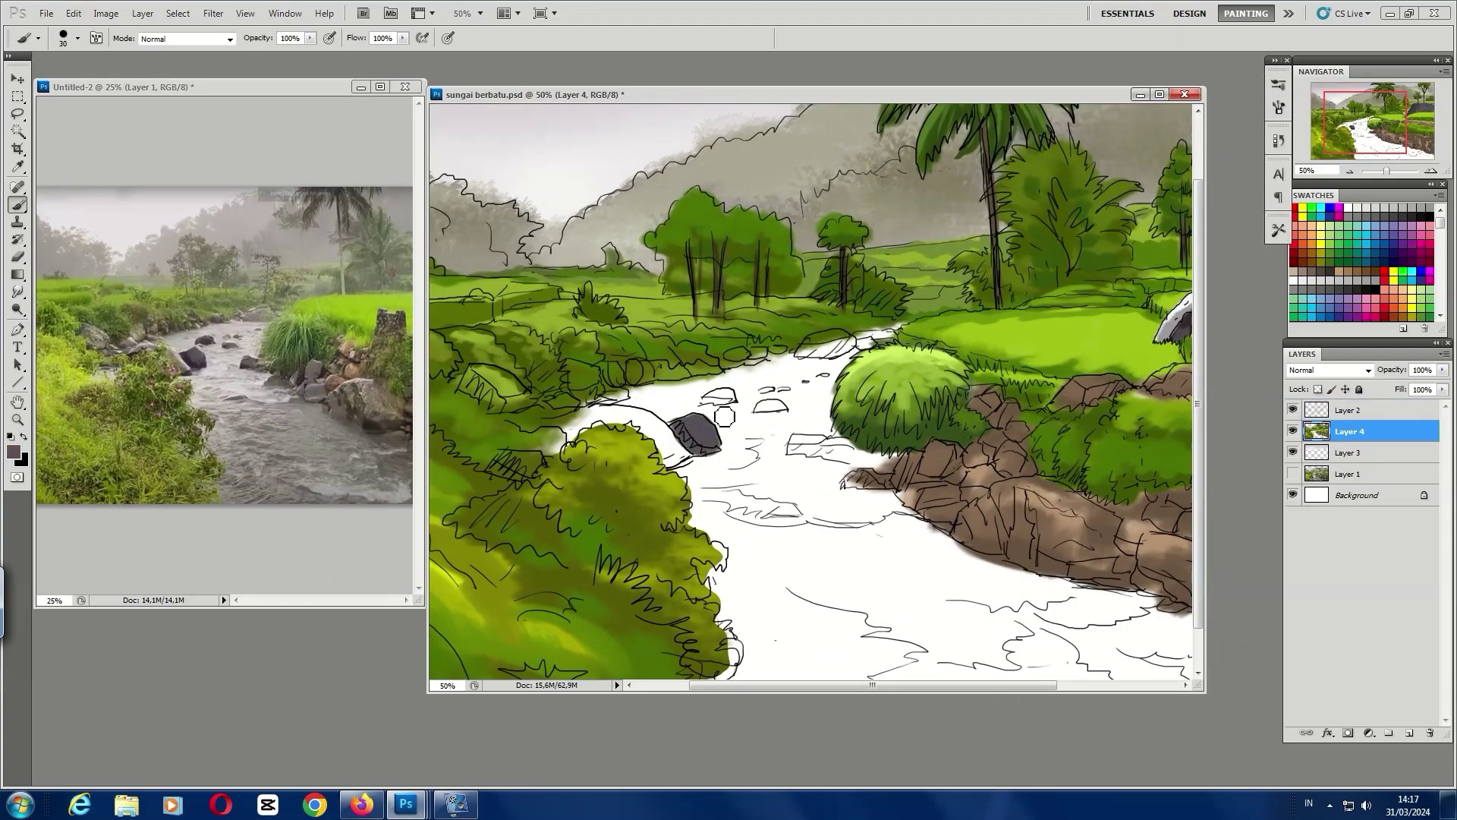
key(ctrl+plus)
drag(975, 345, 1015, 342)
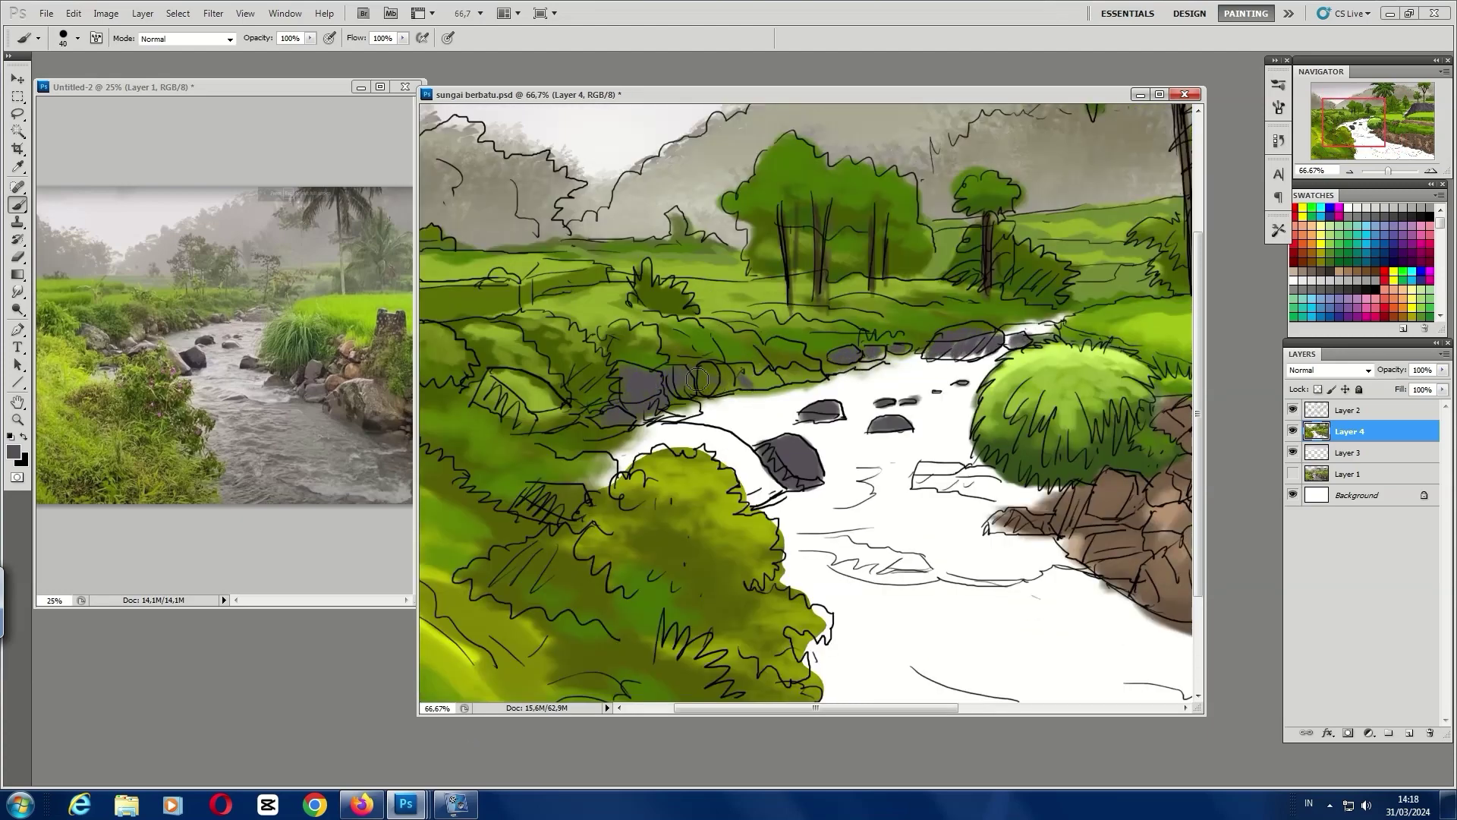
mouse_move(698, 380)
mouse_down()
mouse_move(653, 410)
mouse_move(566, 399)
mouse_up()
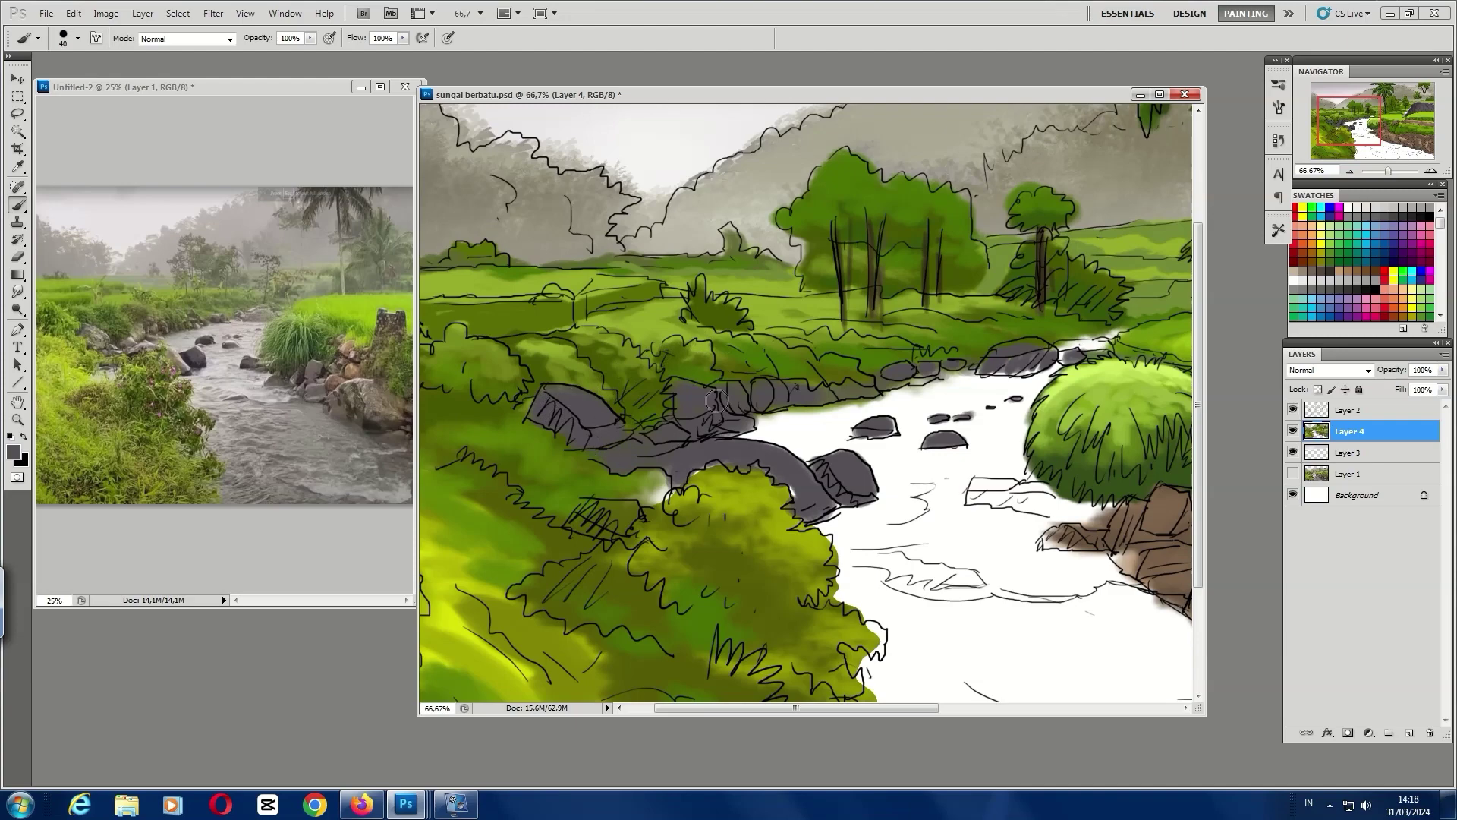
Shade the right-bank rocks with broad and fine dark strokes
drag(1010, 368, 759, 292)
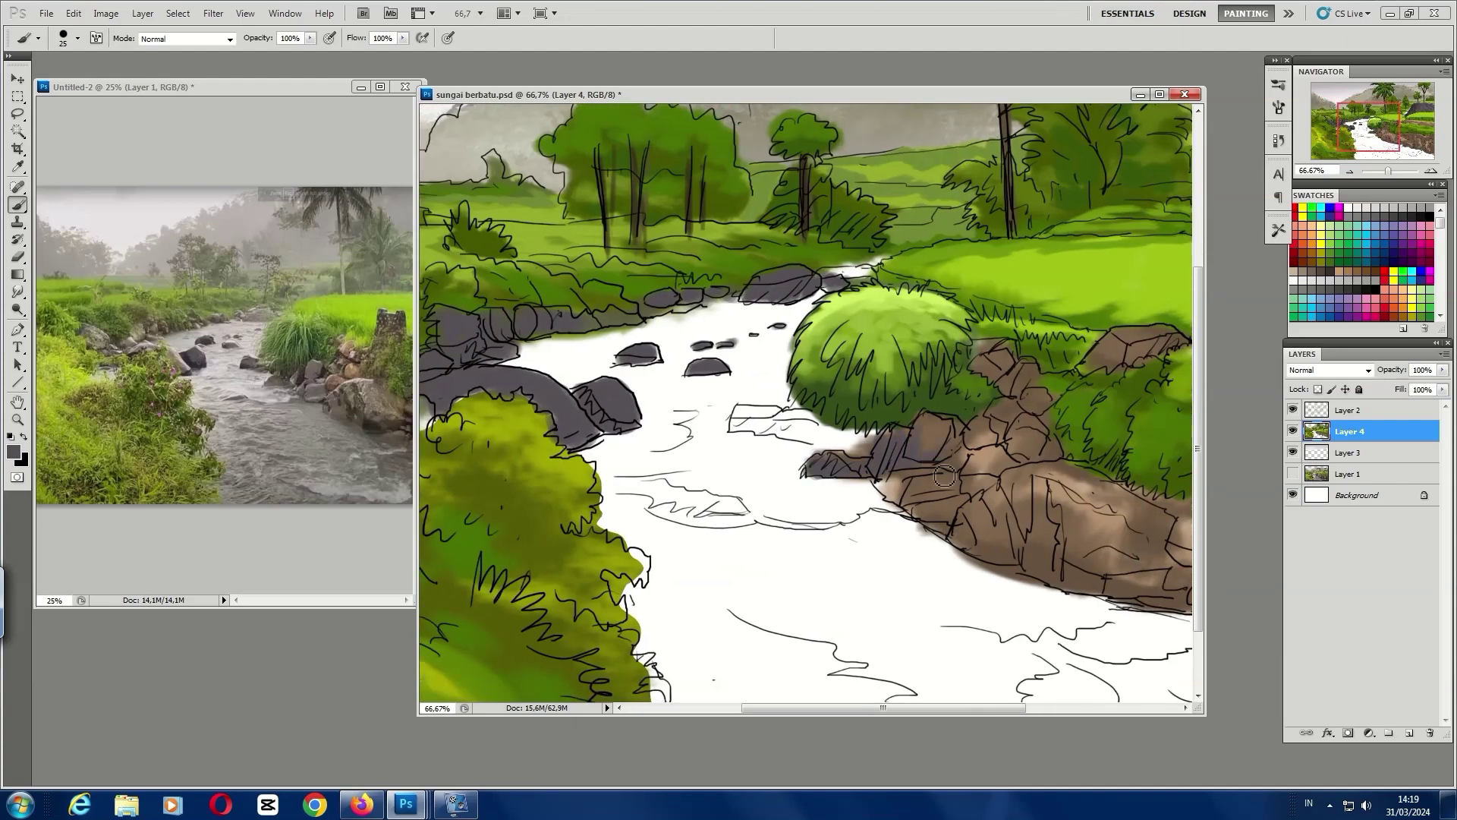
mouse_move(881, 486)
mouse_down()
mouse_move(928, 461)
mouse_move(1013, 490)
mouse_up()
drag(1056, 456, 944, 454)
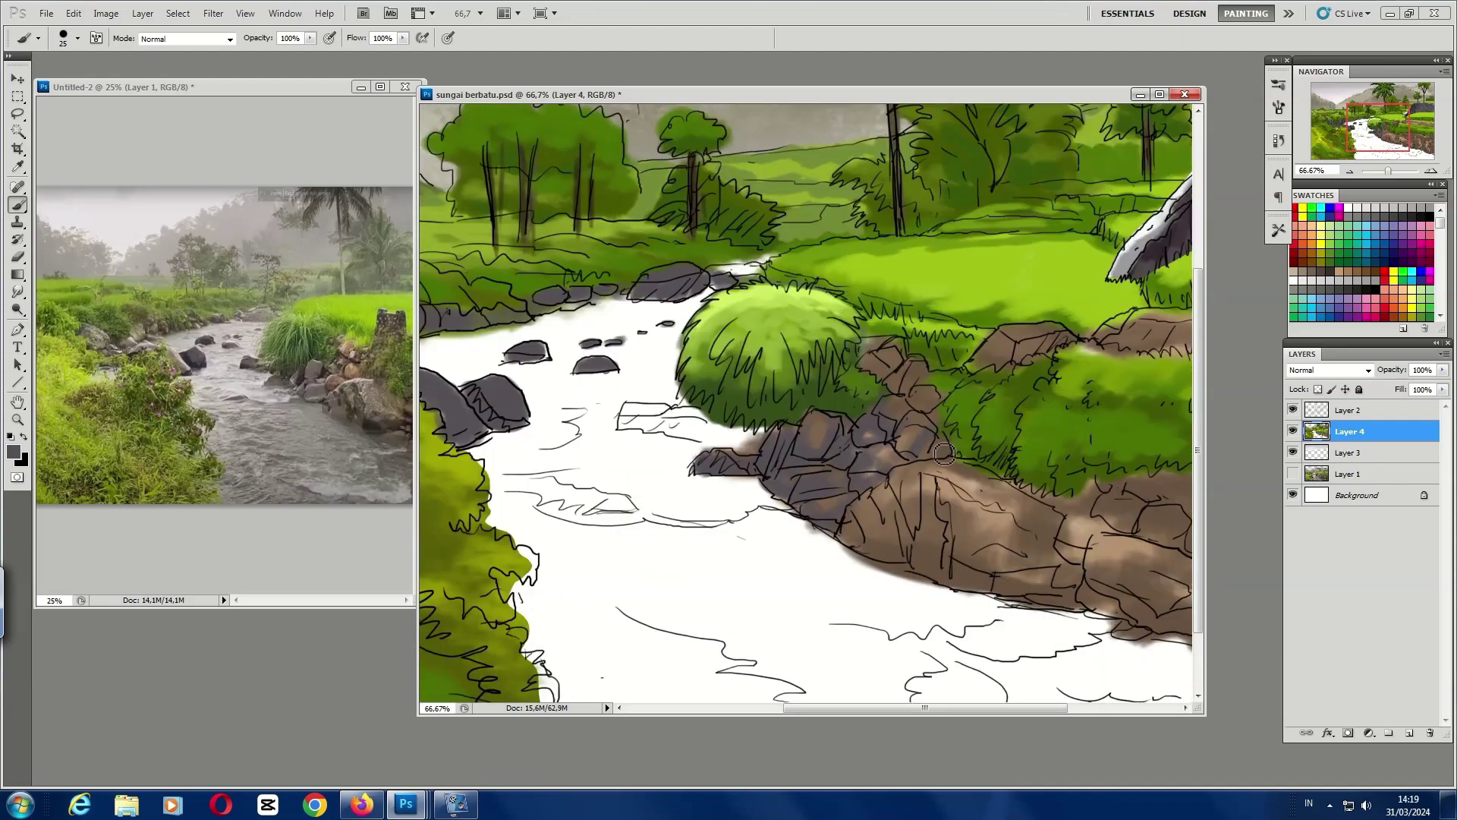
drag(980, 361, 699, 277)
key(bracketright)
key(bracketright)
key(bracketright)
mouse_move(653, 524)
mouse_down()
mouse_move(759, 425)
mouse_move(810, 537)
mouse_move(804, 493)
mouse_move(539, 390)
mouse_move(677, 326)
mouse_up()
key(bracketleft)
drag(720, 241, 803, 232)
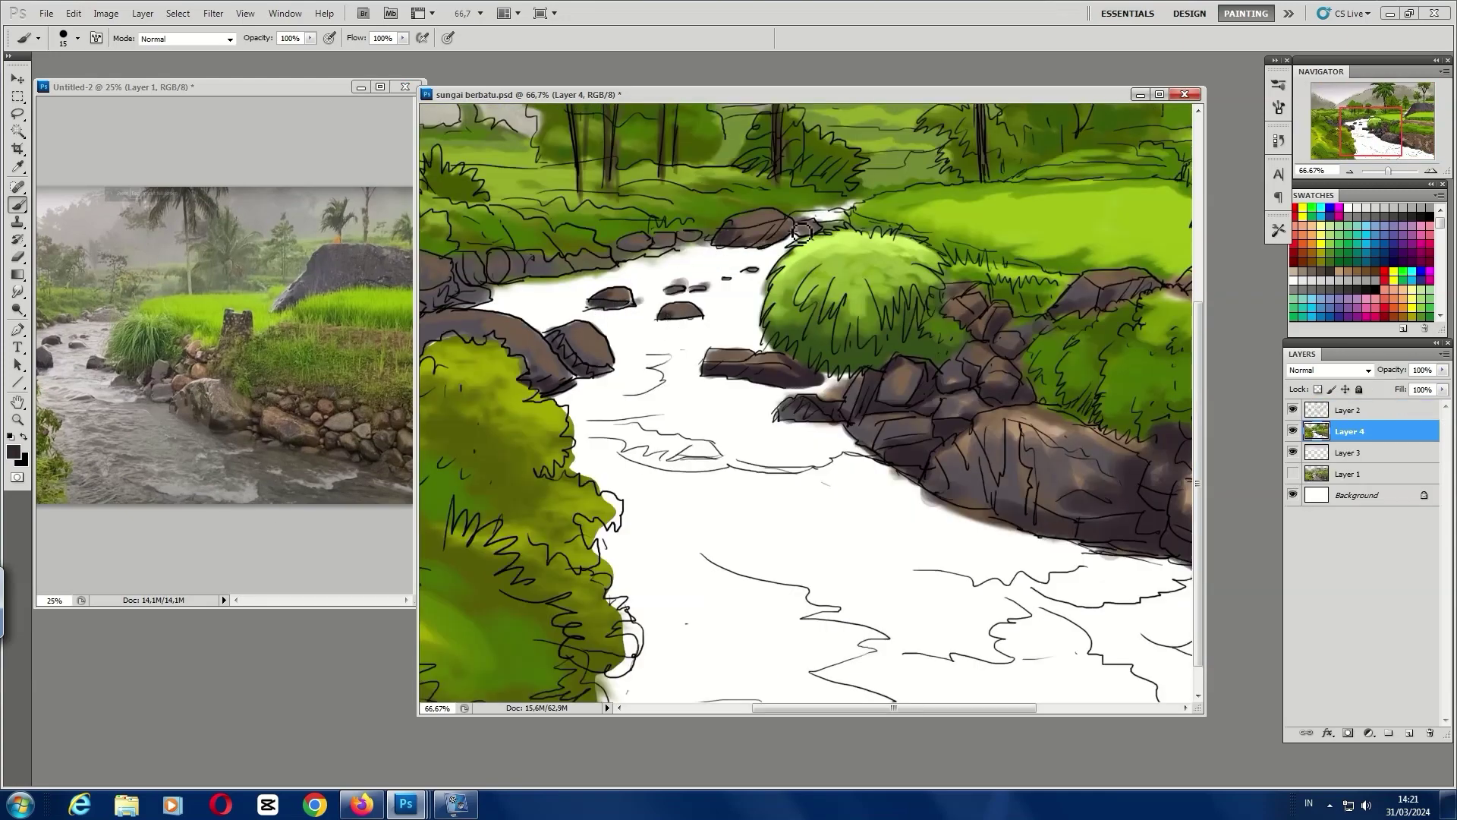
Outline the left-bank rock edges with small dark strokes
mouse_move(625, 263)
mouse_down()
mouse_move(577, 273)
mouse_move(782, 265)
mouse_up()
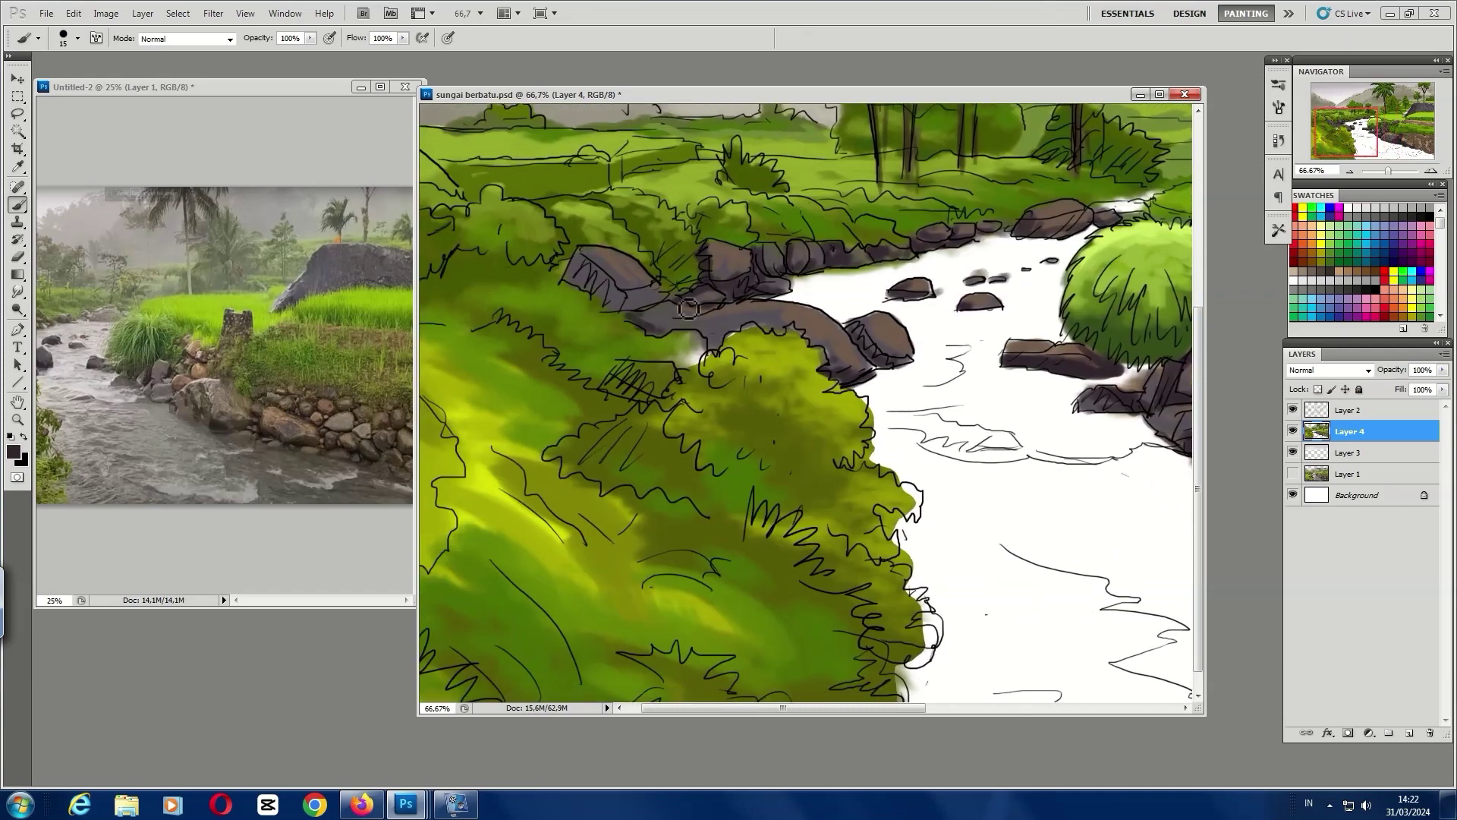
drag(577, 311, 672, 303)
drag(728, 334, 660, 321)
drag(577, 273, 619, 307)
scroll(805, 410, right, 5)
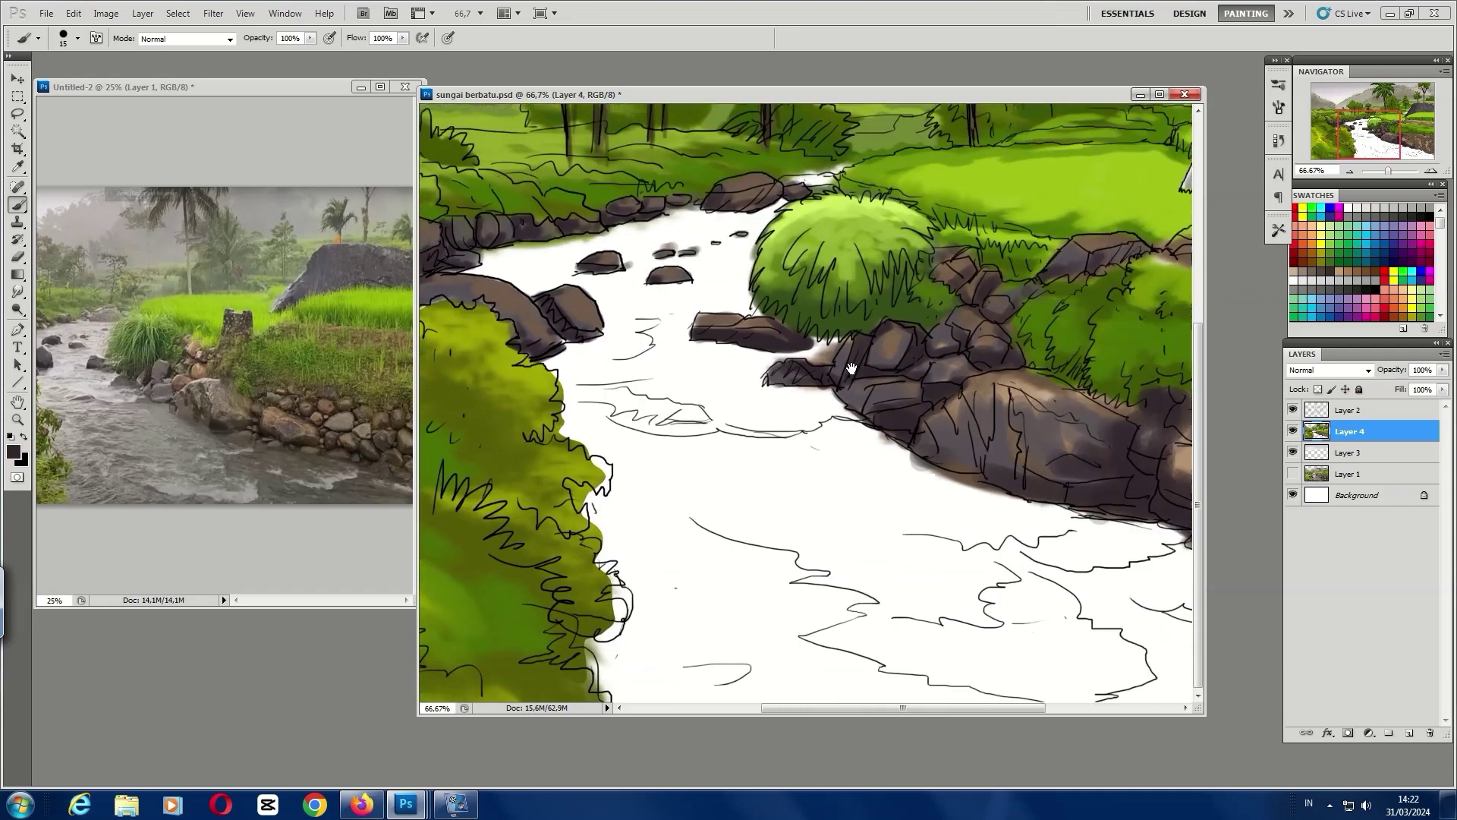
scroll(999, 249, right, 5)
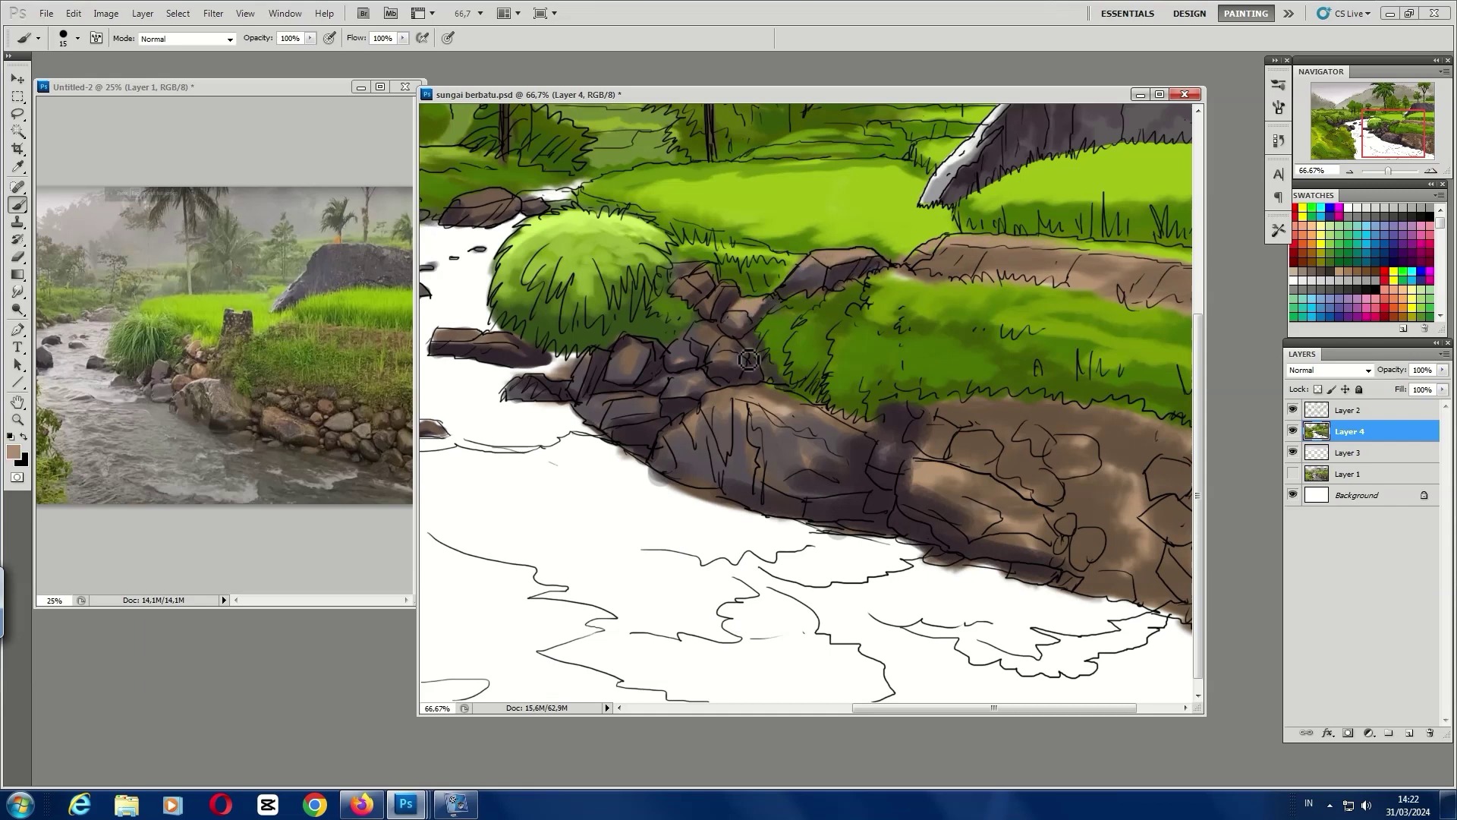
Paint the small stones brown and shade the bank wall dark brown
drag(705, 282, 693, 390)
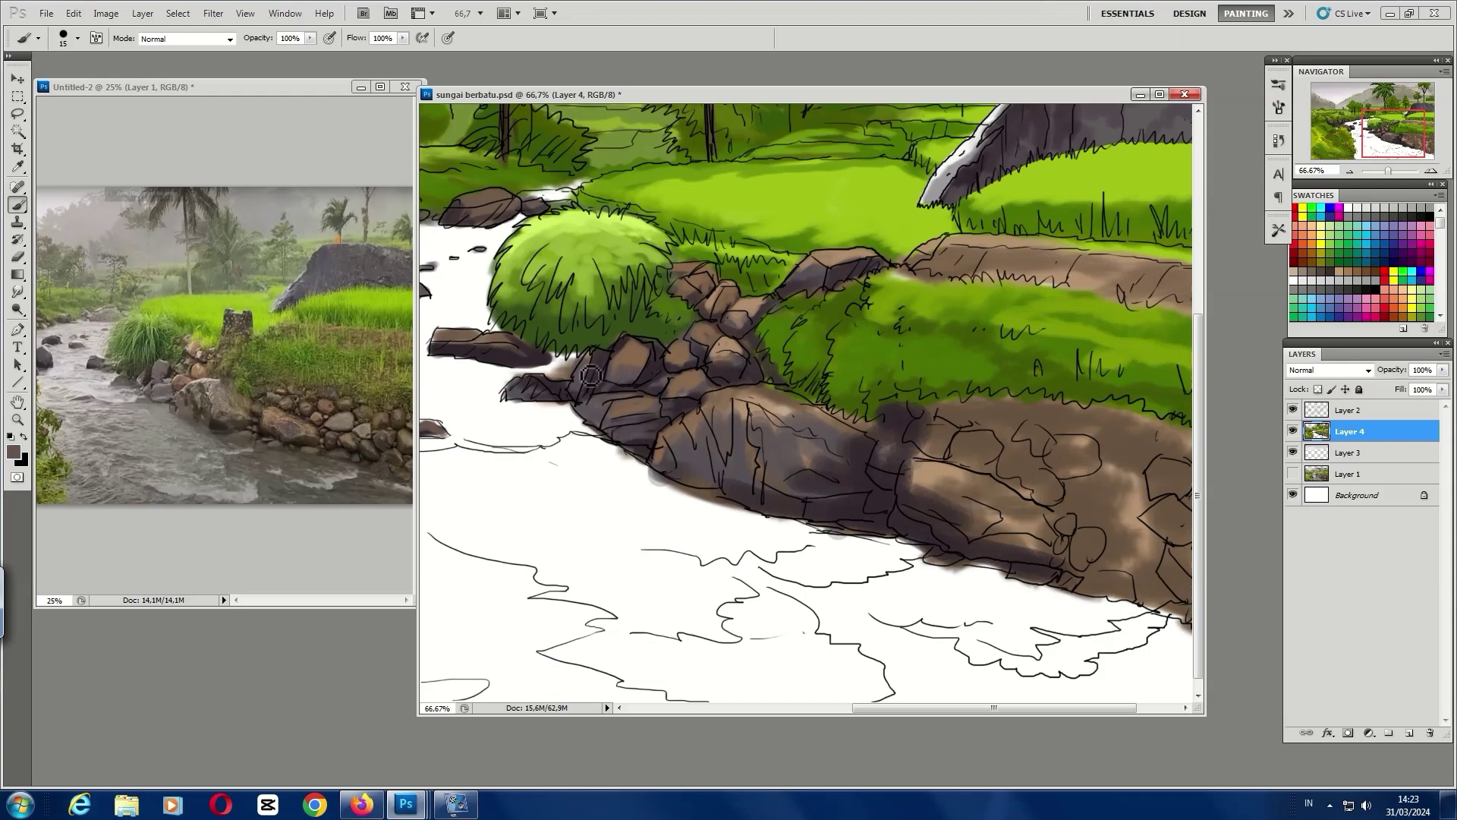
scroll(530, 365, left, 3)
alt+click(851, 388)
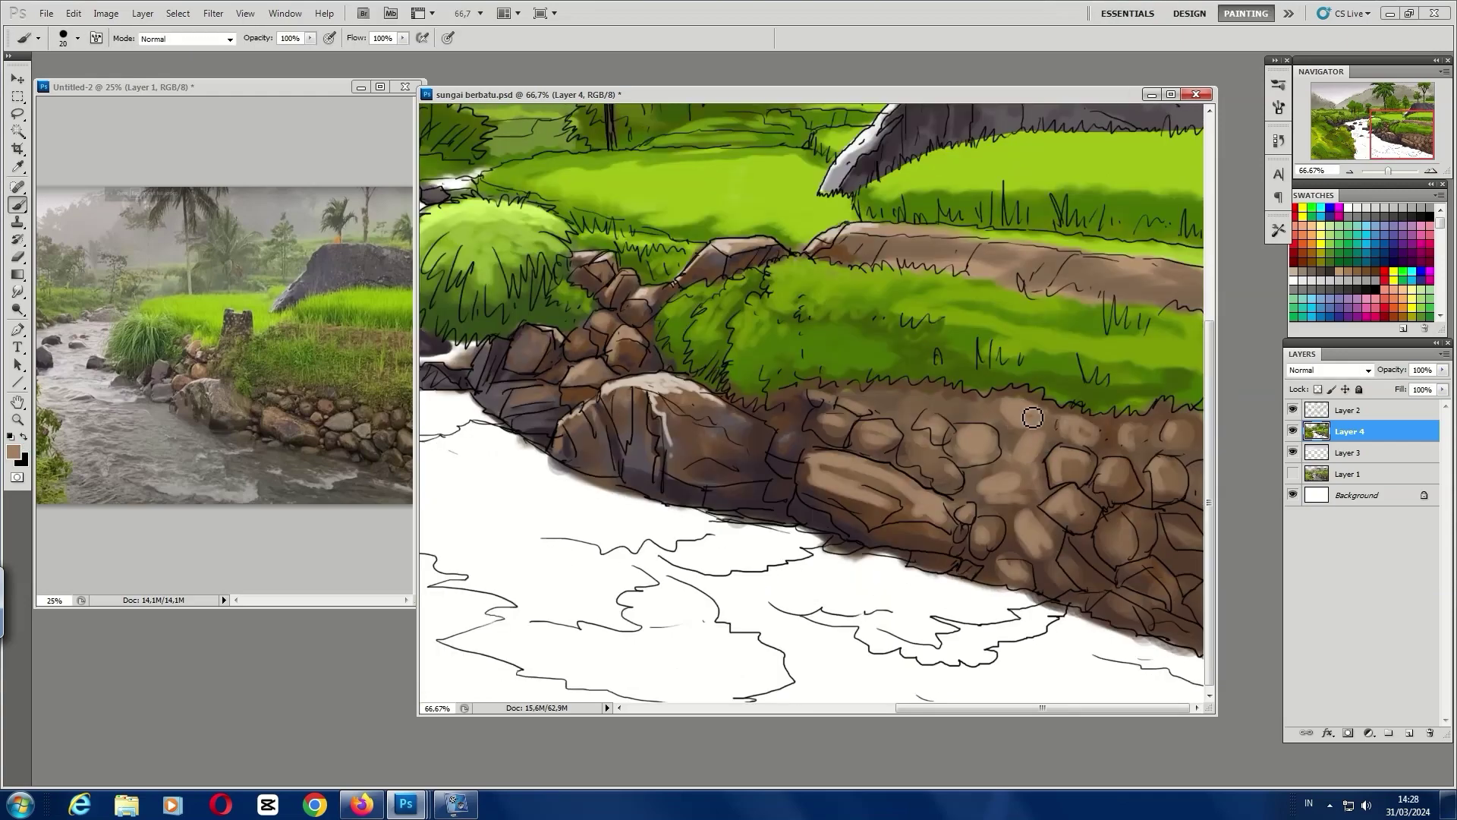
drag(1101, 607, 1198, 647)
drag(1173, 570, 1181, 554)
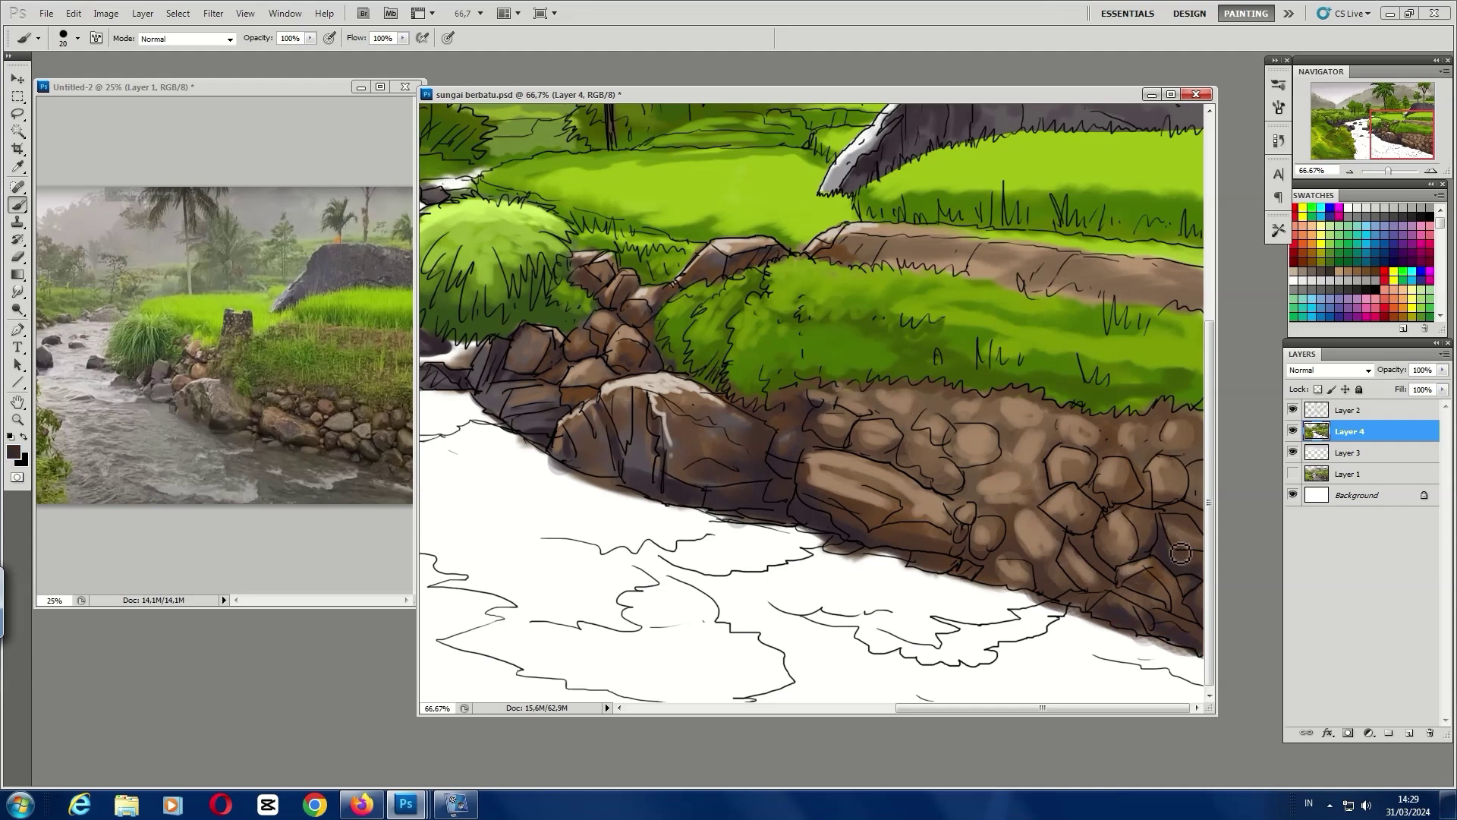
mouse_move(1097, 496)
mouse_down()
mouse_move(1017, 585)
mouse_move(934, 396)
mouse_move(911, 463)
mouse_move(850, 410)
mouse_up()
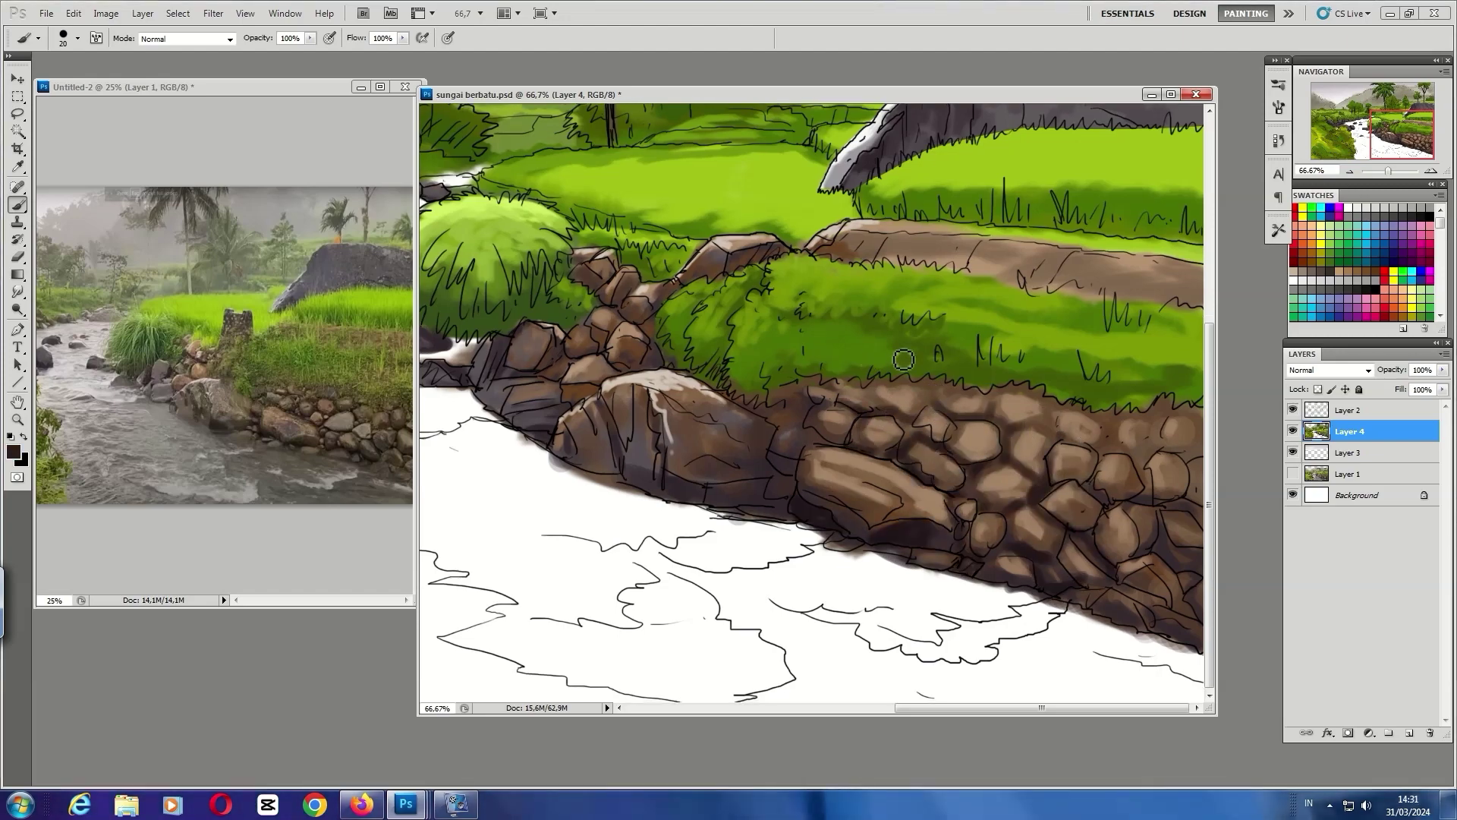
mouse_move(1041, 473)
mouse_down()
mouse_move(1188, 501)
mouse_move(1257, 547)
mouse_up()
Highlight the big boulder light brown and darken the dirt bank brown
alt+click(767, 463)
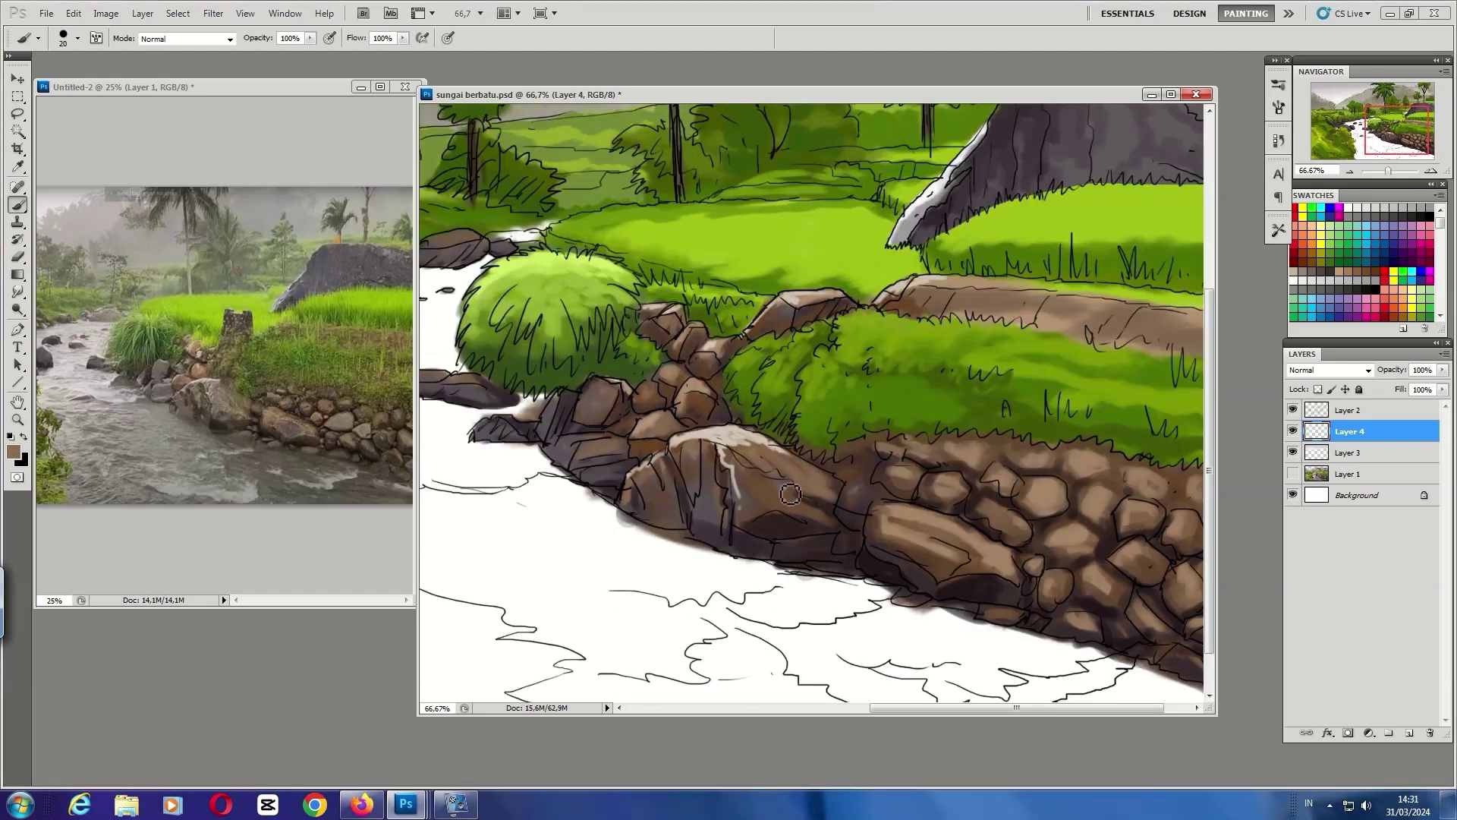
drag(759, 456, 799, 510)
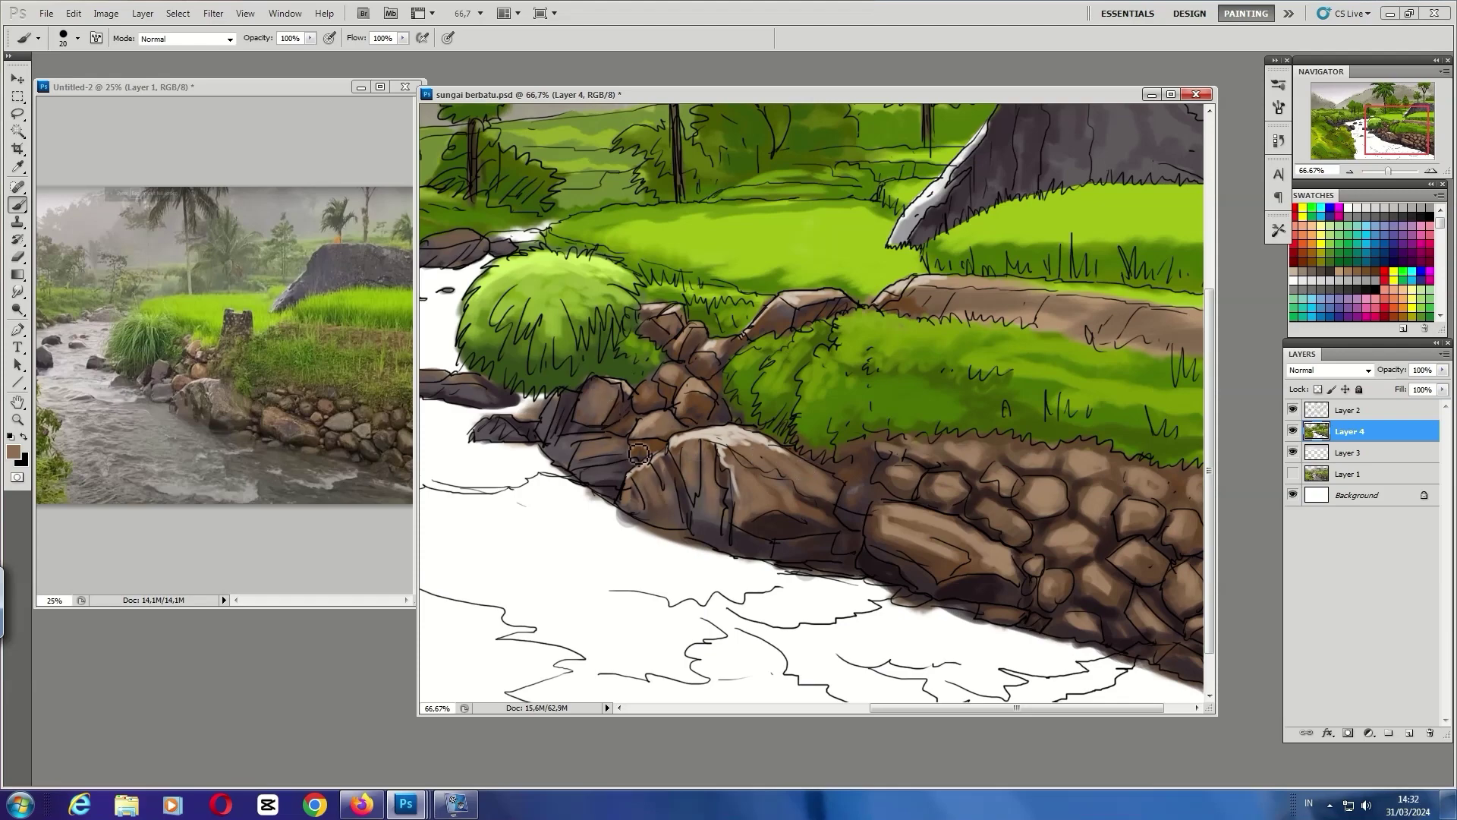
drag(726, 340, 660, 351)
alt+click(873, 319)
drag(873, 319, 1148, 374)
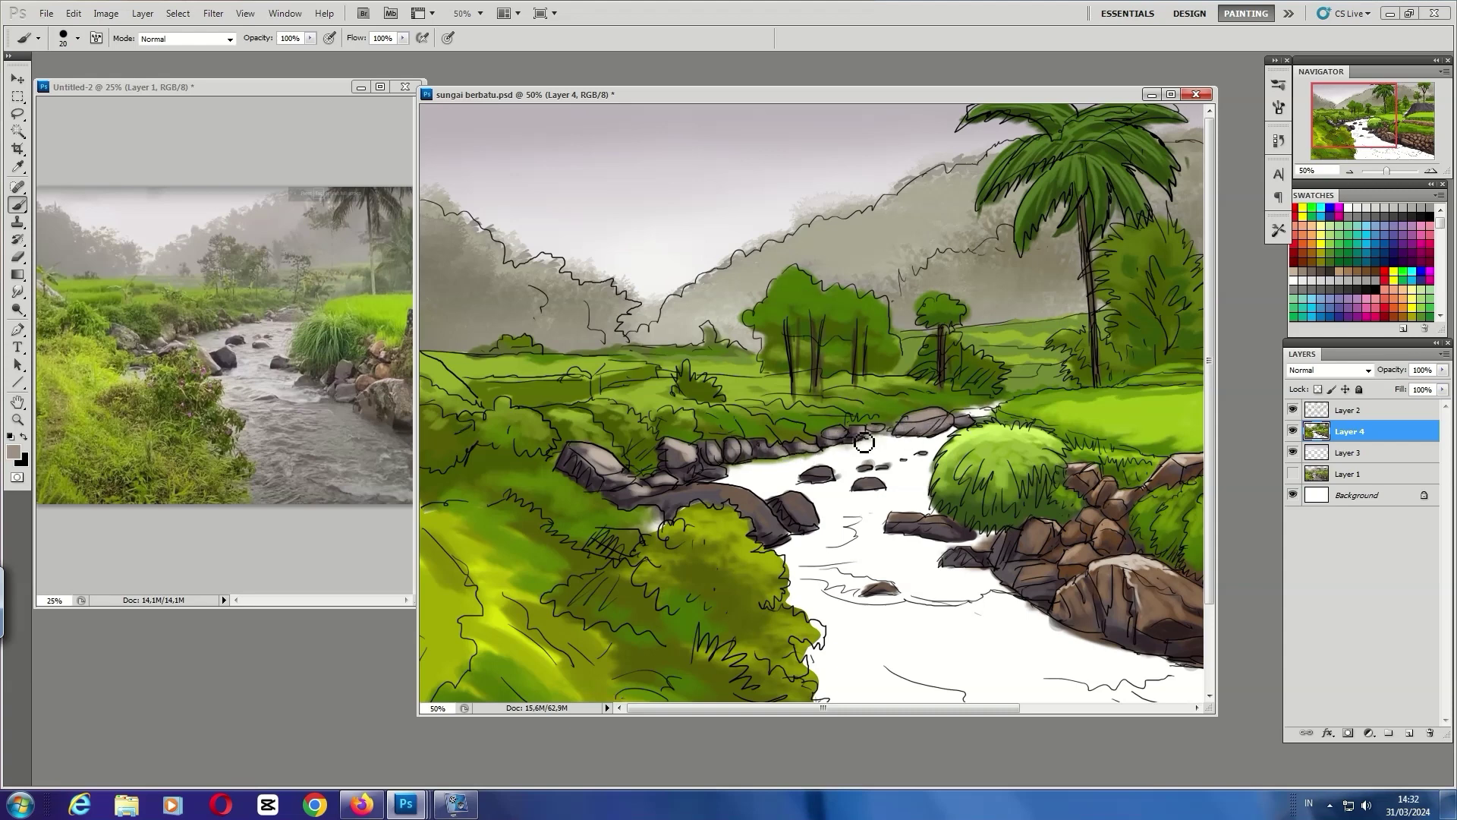
Brush sampled olive green over the left-bank grass
alt+click(662, 503)
scroll(662, 504, down, 1)
drag(584, 502, 578, 478)
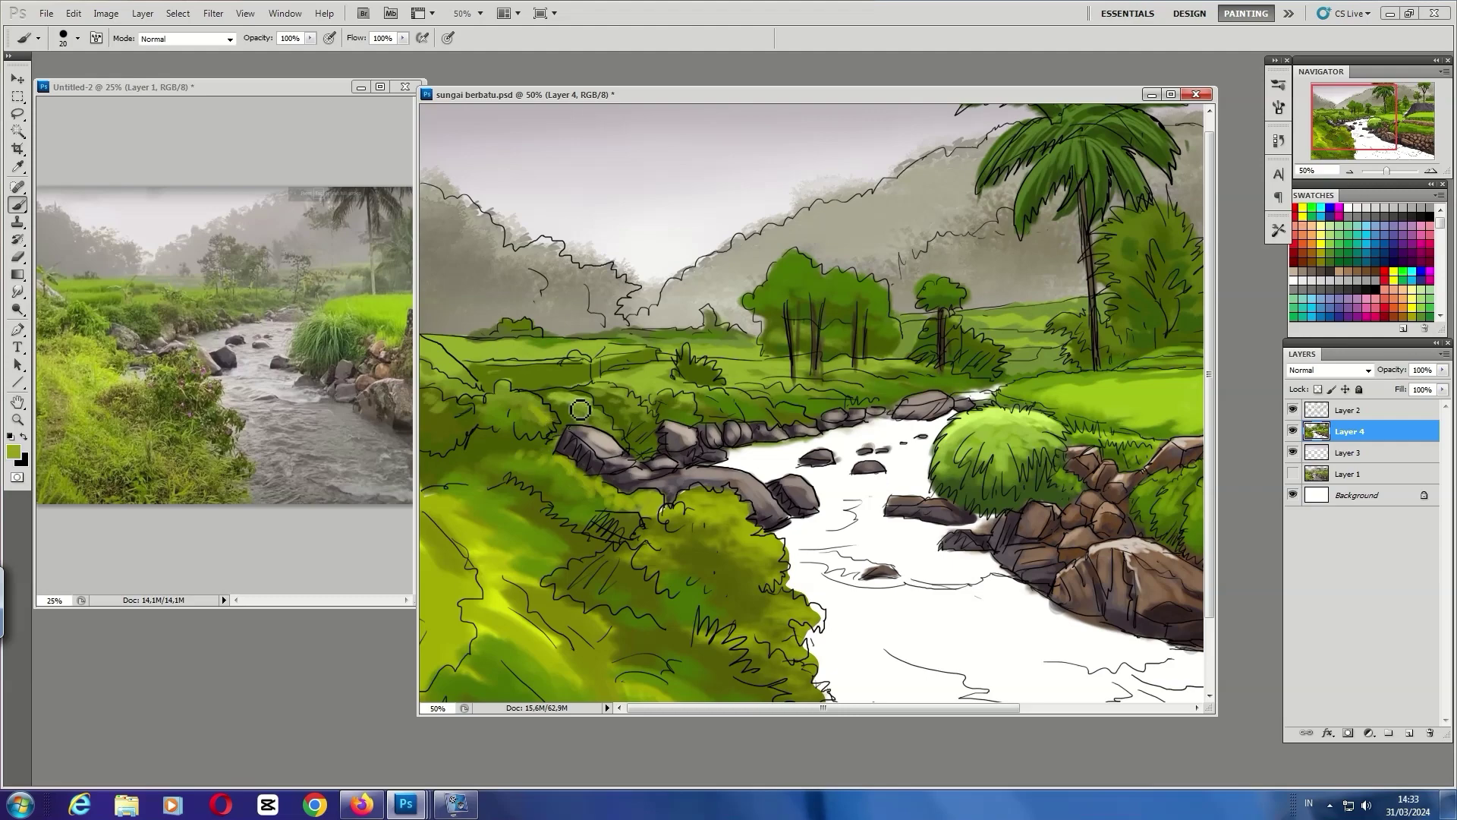
drag(580, 410, 485, 356)
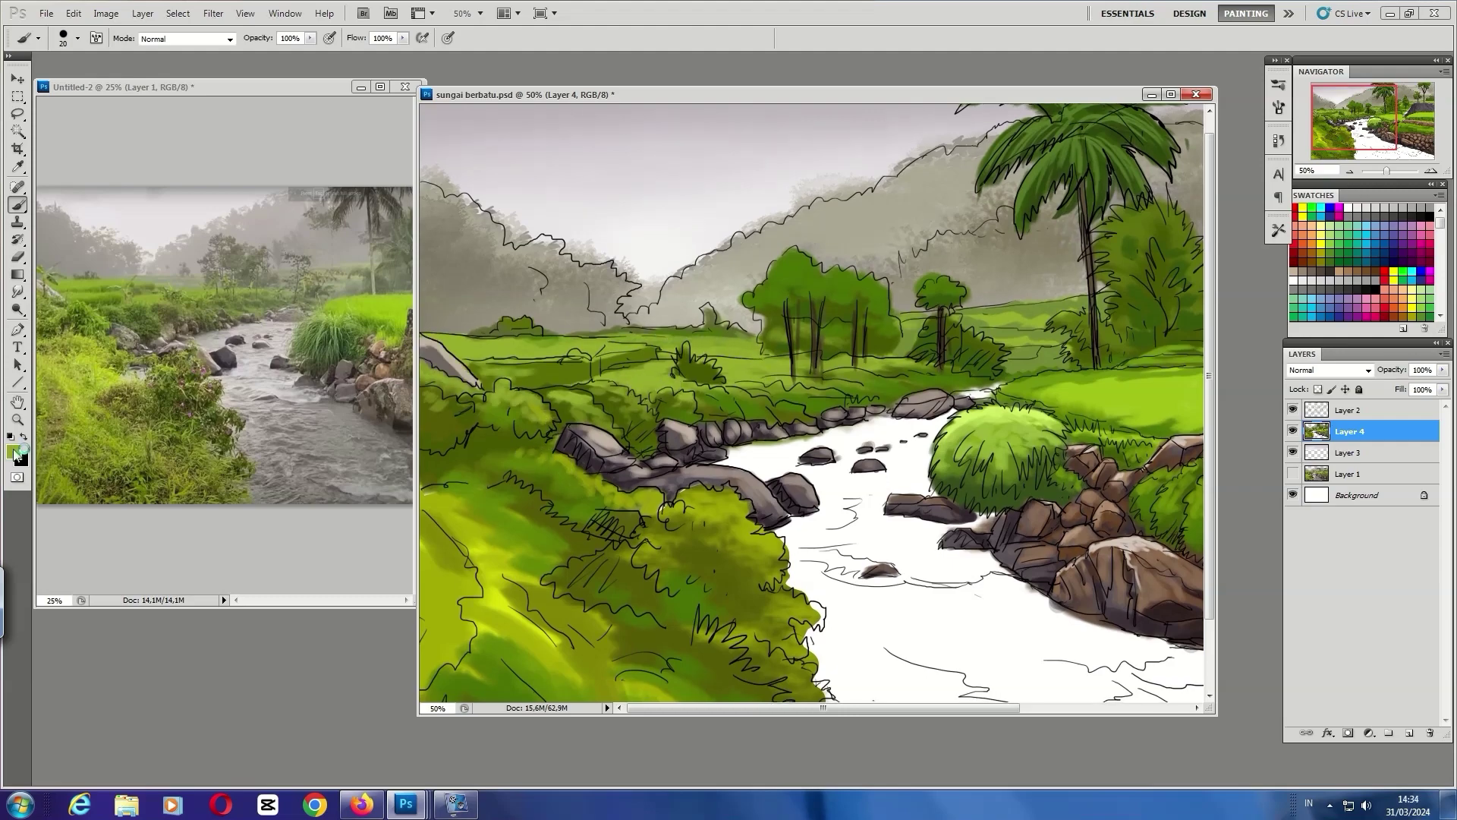
Highlight the left-bank grass and meadow strip with light yellow-green
alt+click(751, 354)
drag(737, 375, 862, 372)
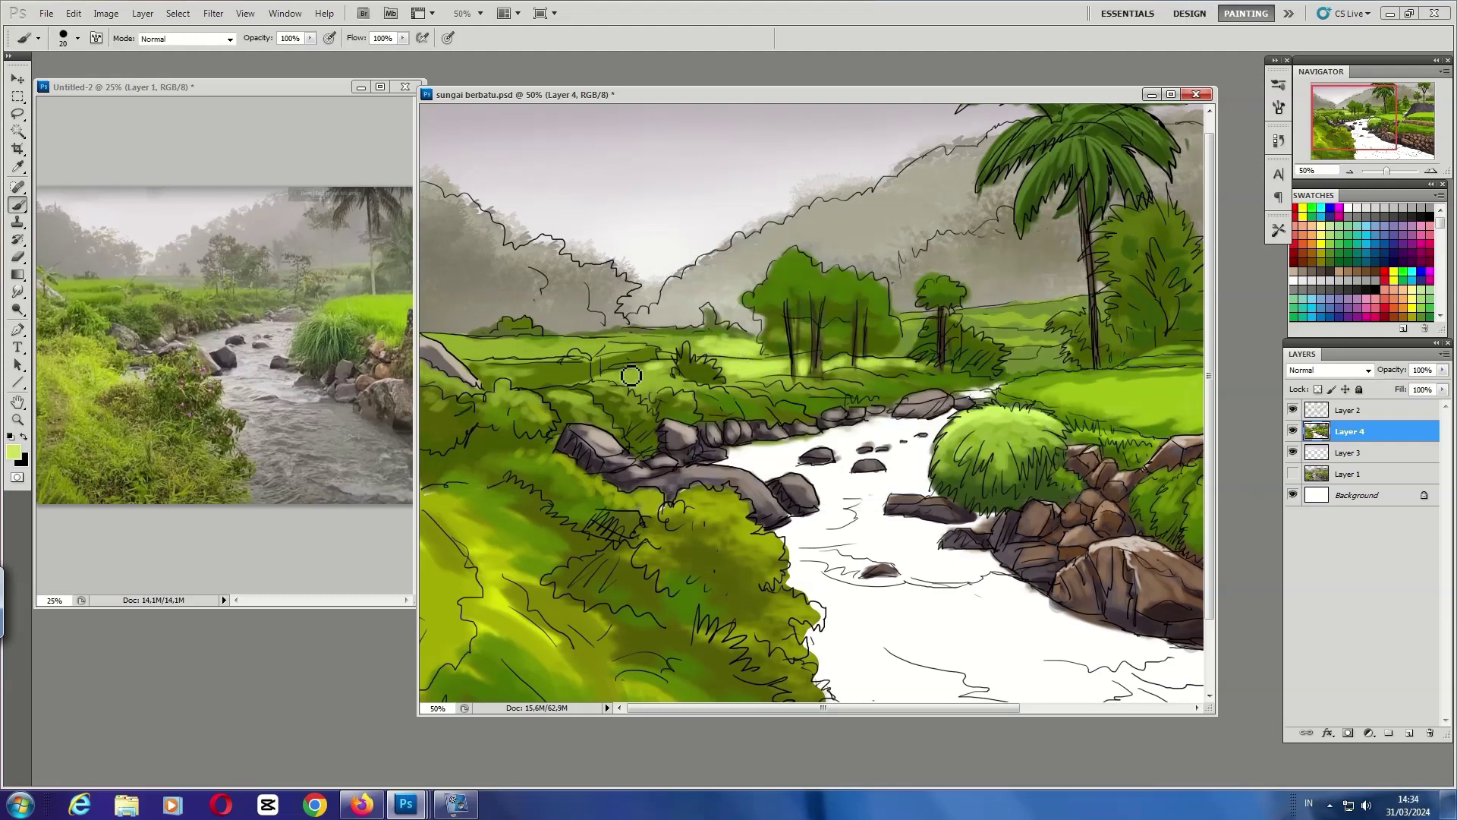
drag(615, 354, 479, 351)
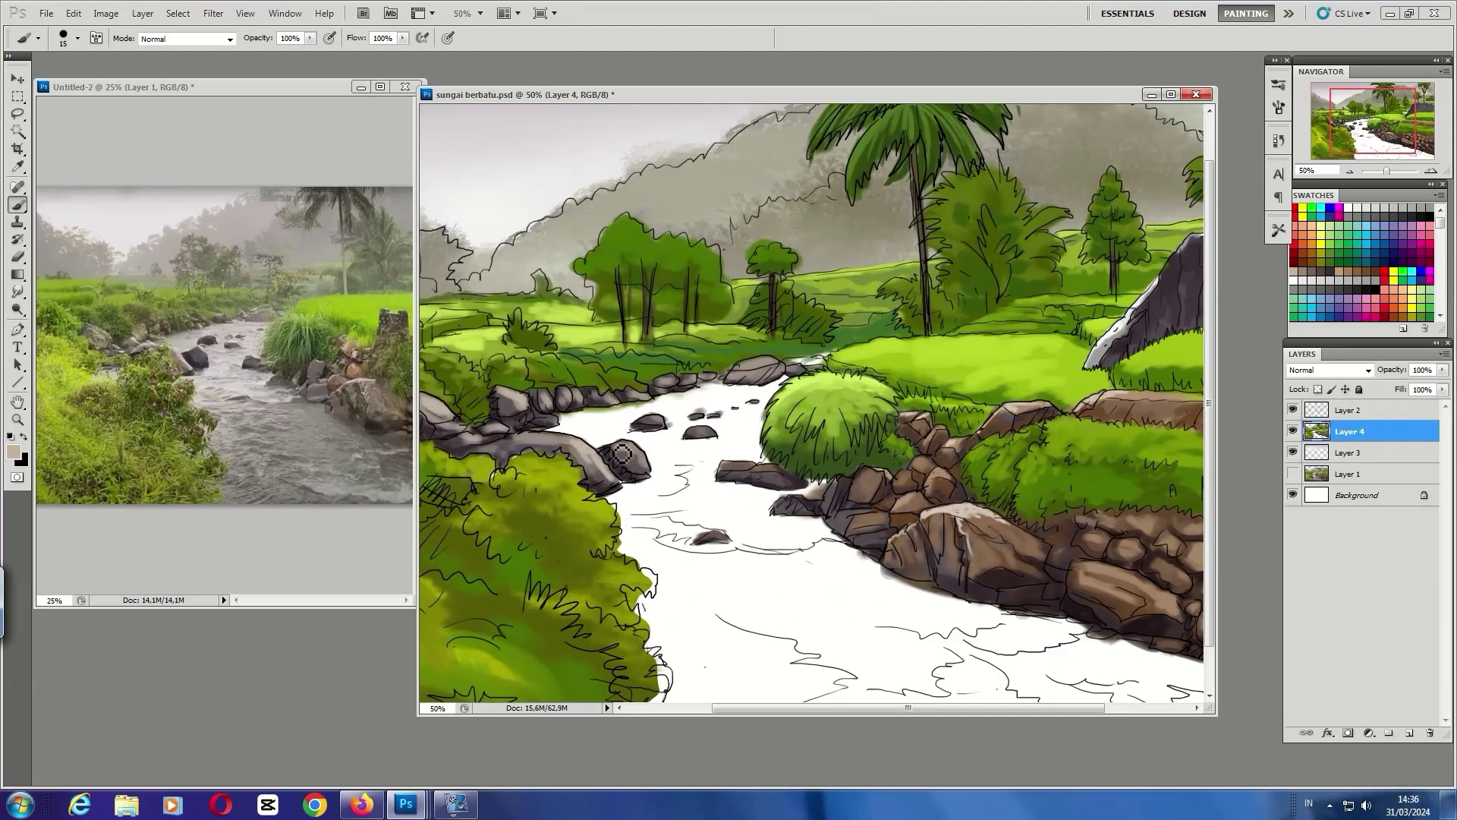
alt+click(682, 357)
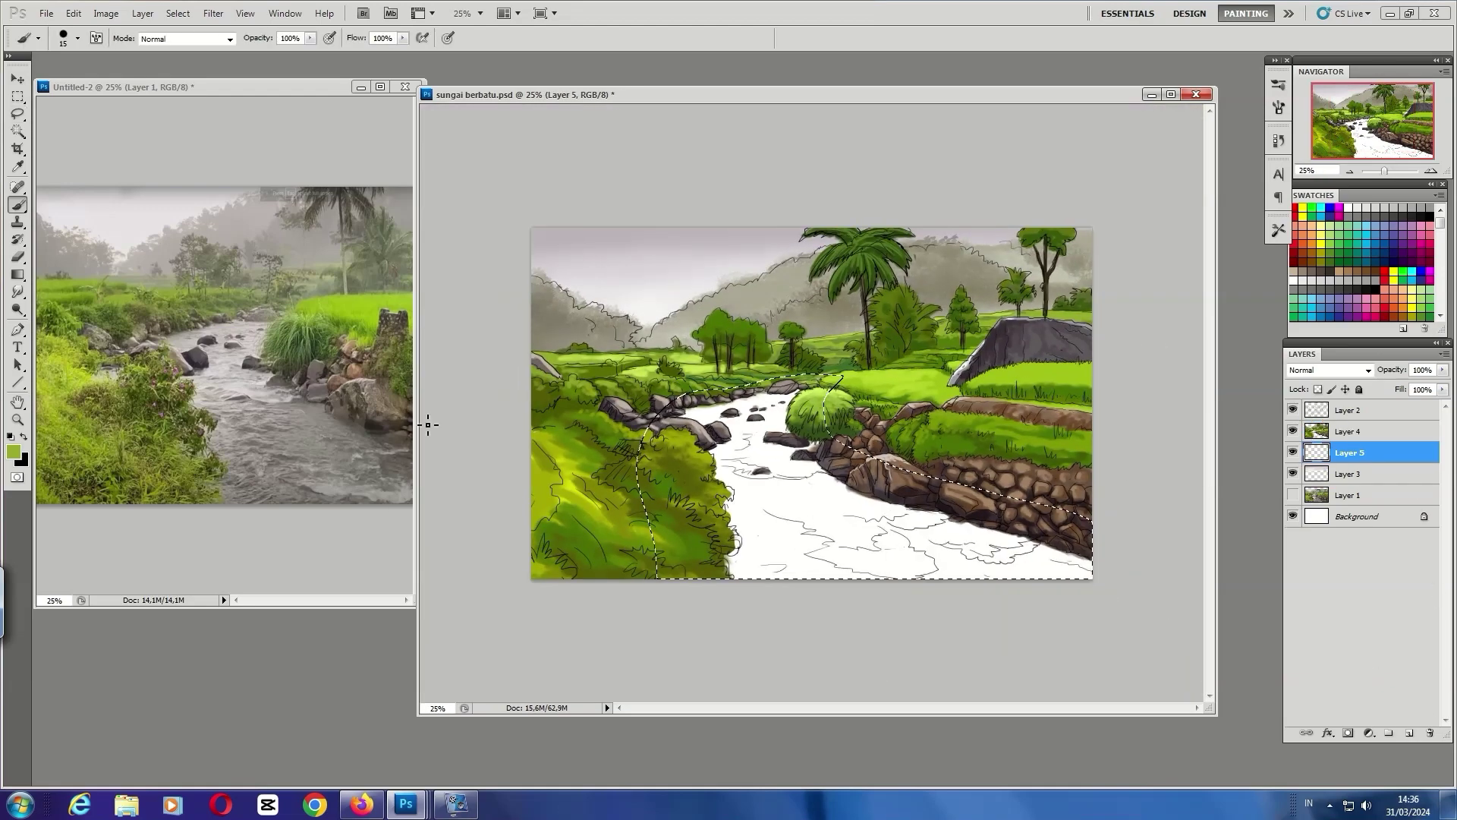
Paint dark grey shadows below the rocks and grey water tones across the river
mouse_move(812, 565)
mouse_down()
mouse_move(752, 531)
mouse_move(873, 577)
mouse_move(797, 494)
mouse_move(721, 474)
mouse_up()
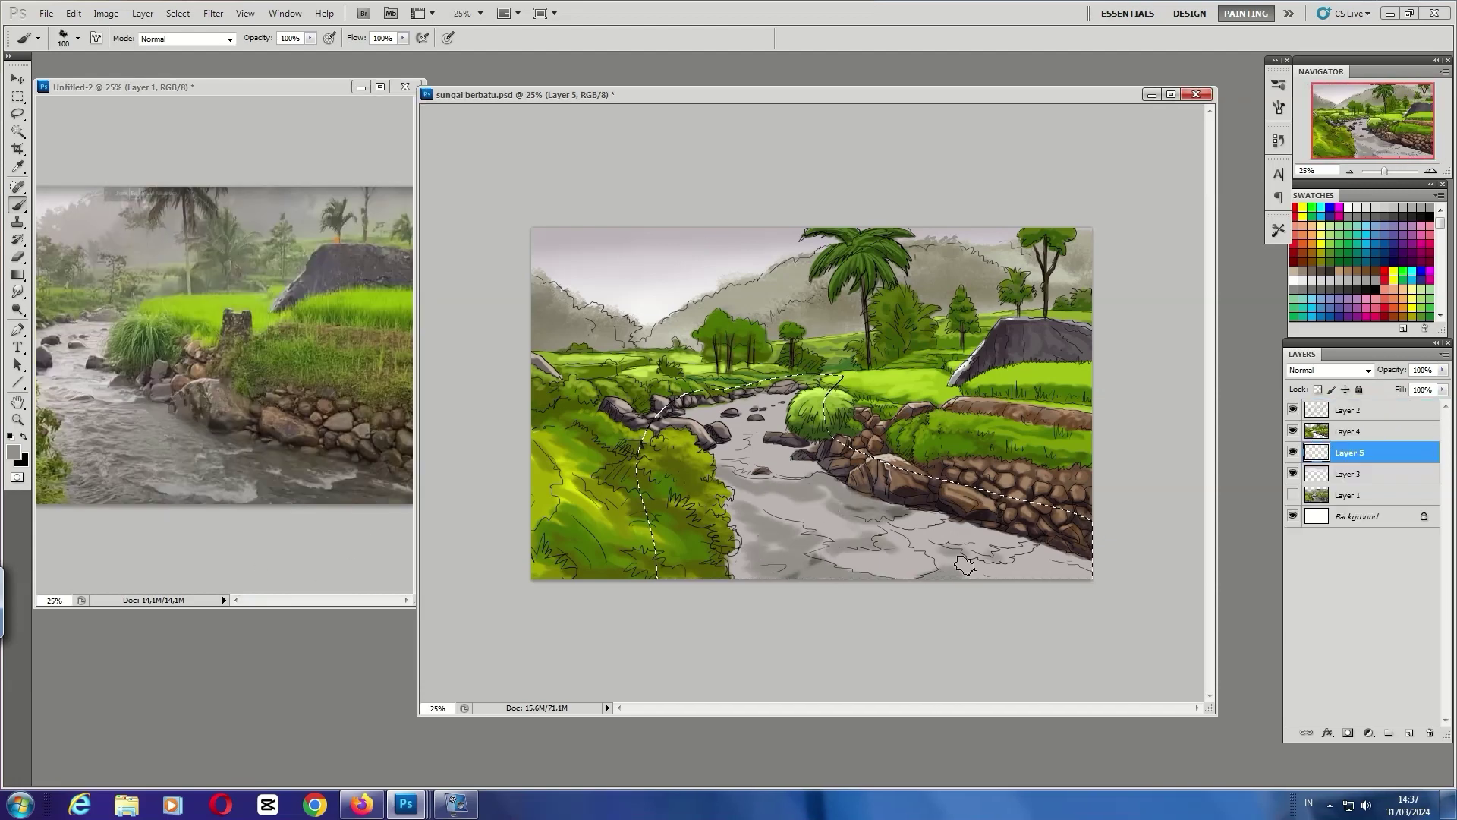
drag(943, 545, 956, 521)
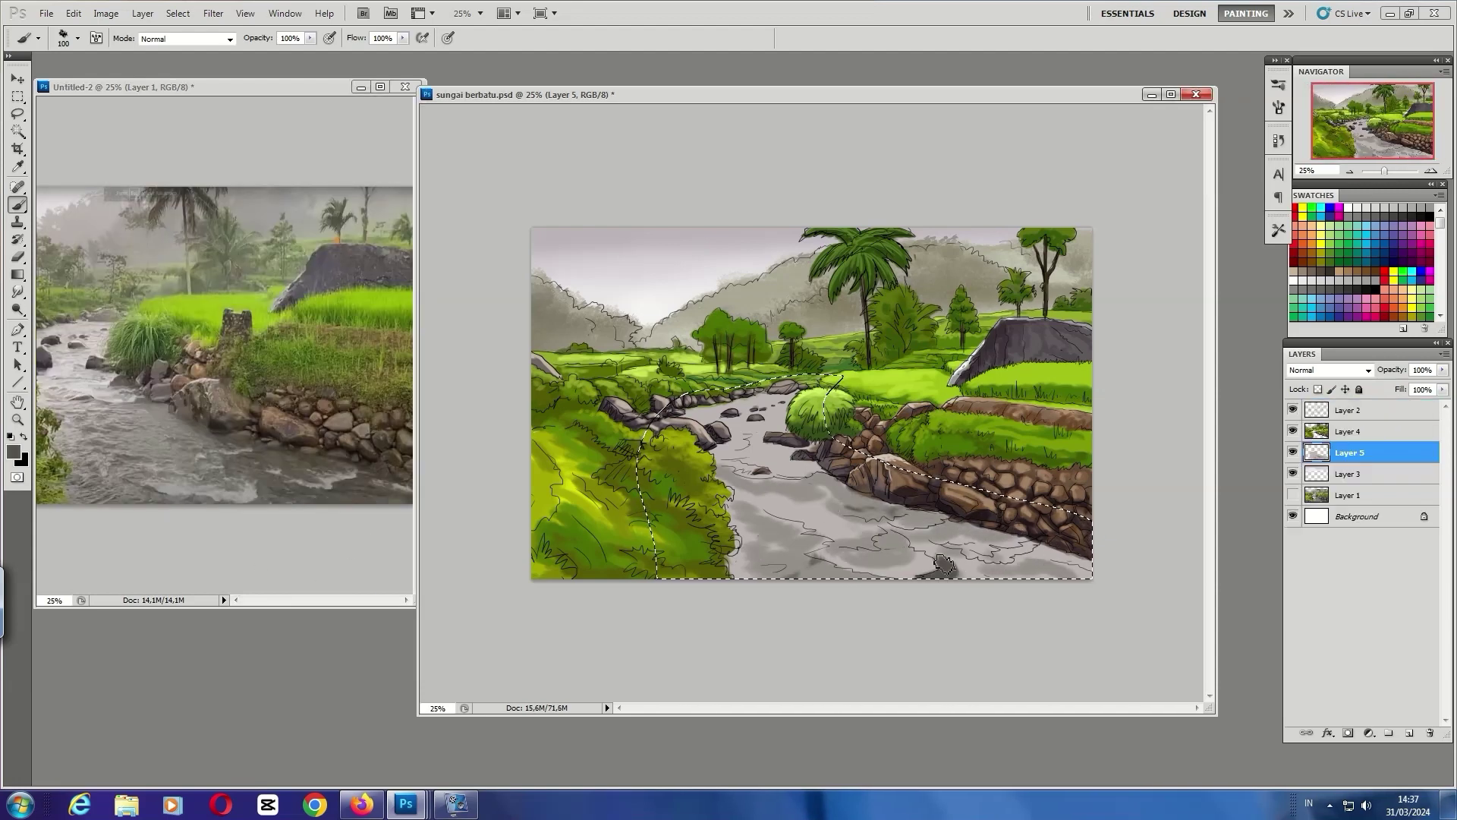
drag(1052, 556, 949, 545)
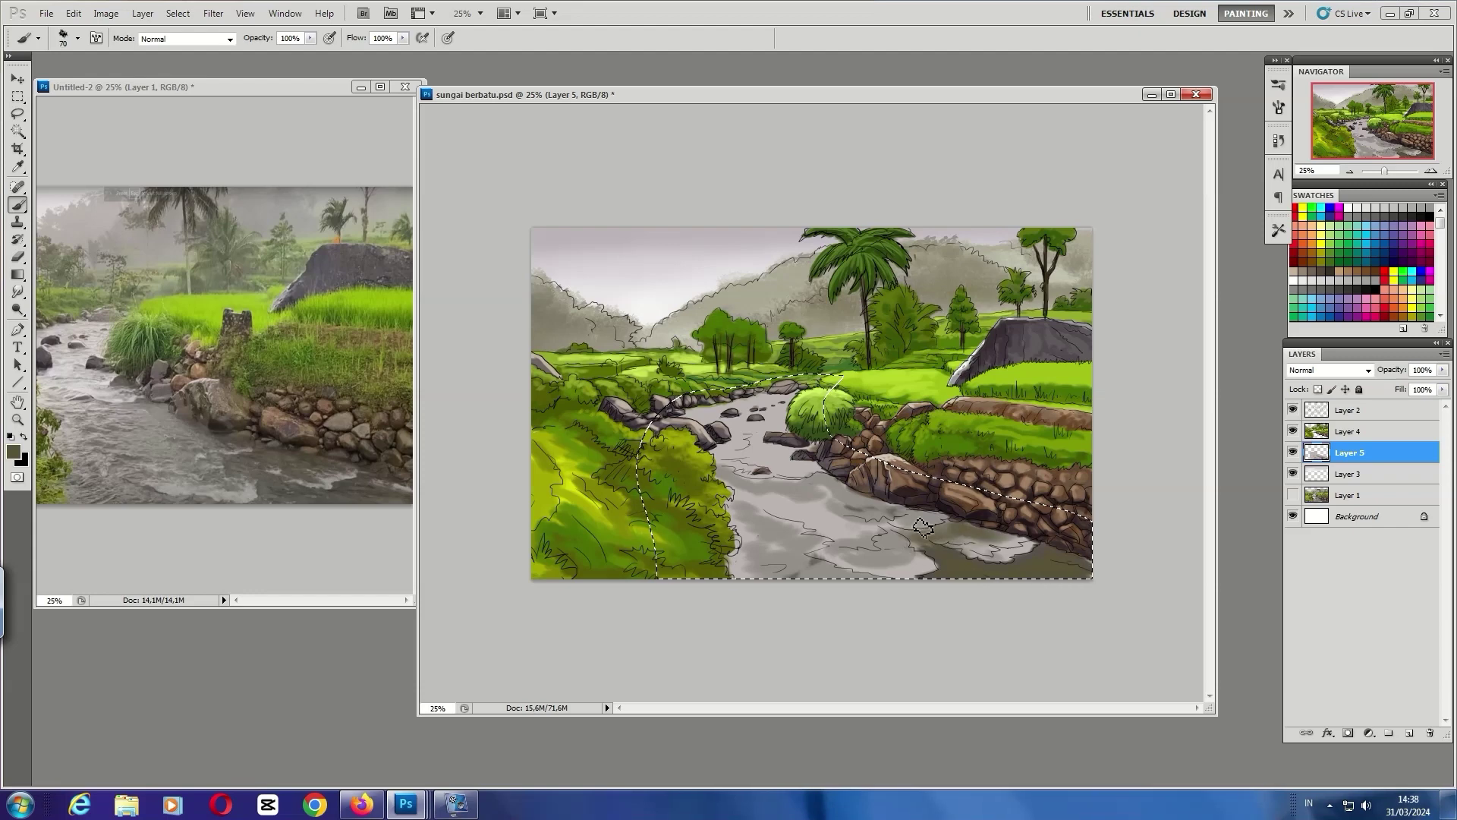
mouse_move(891, 531)
mouse_down()
mouse_move(879, 484)
mouse_move(775, 562)
mouse_up()
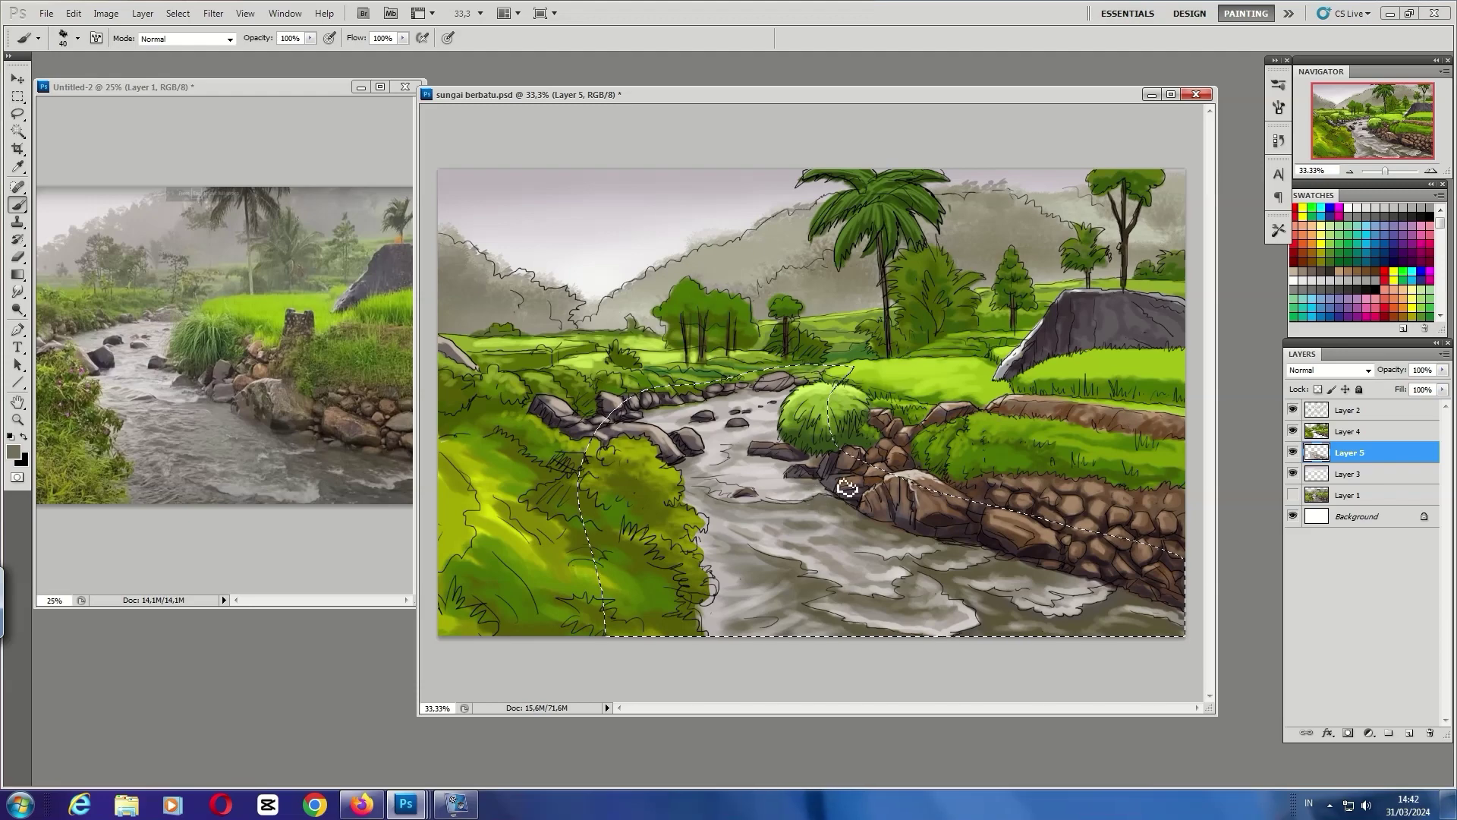
drag(748, 504, 729, 585)
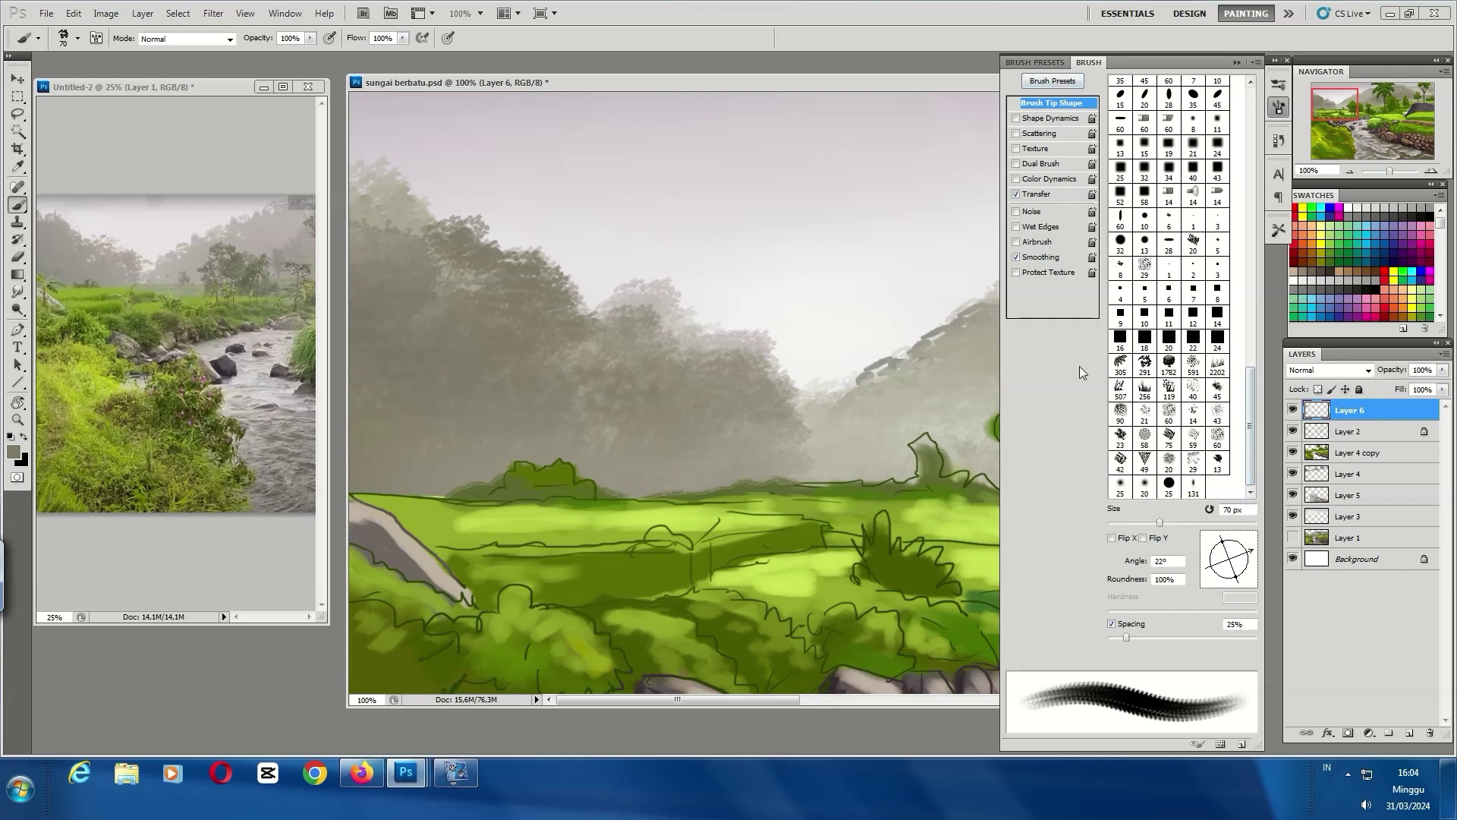
key(F5)
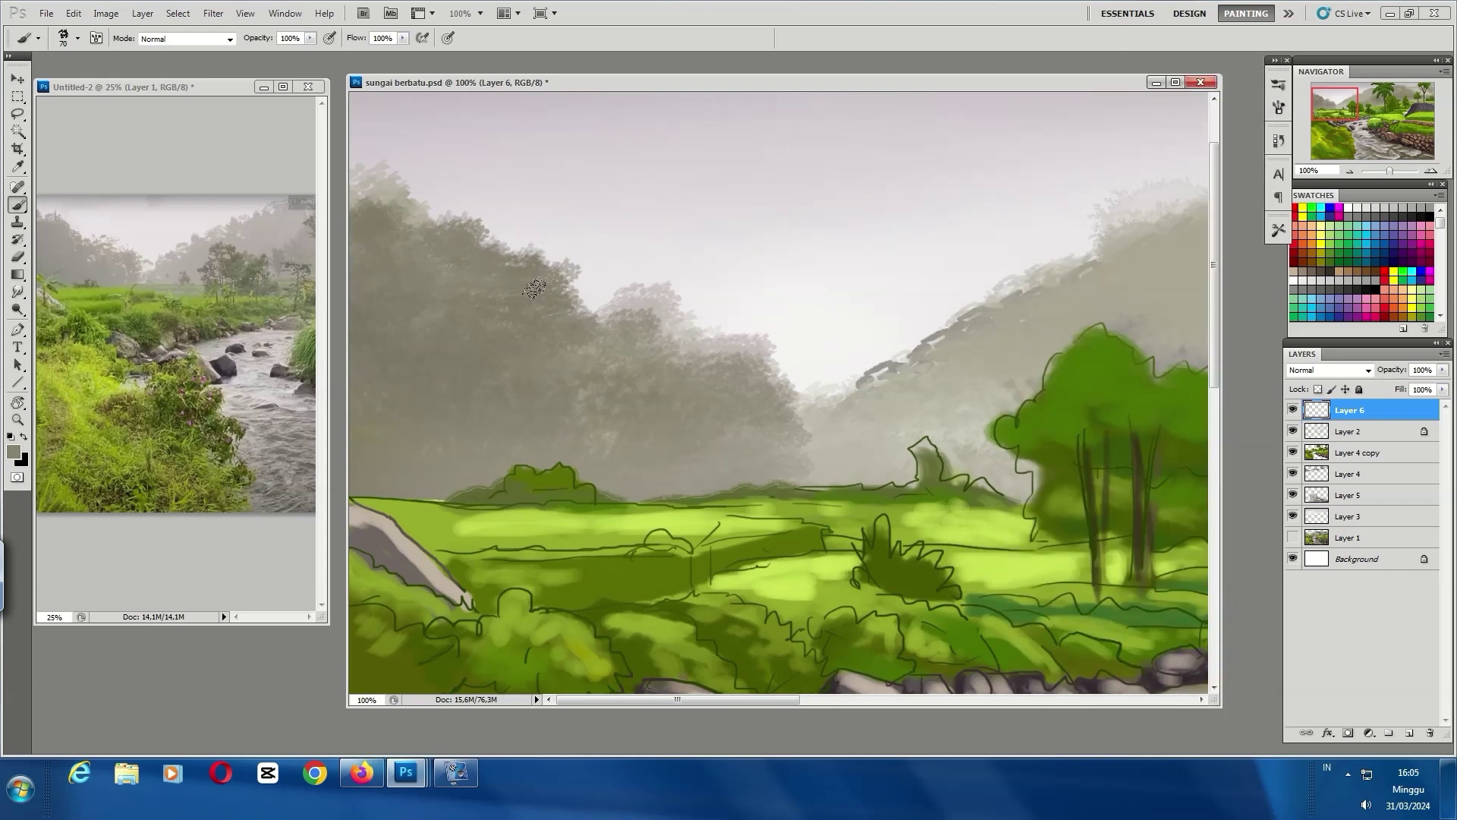
Paint lighter bluish mist over the left trees
click(13, 452)
click(1041, 248)
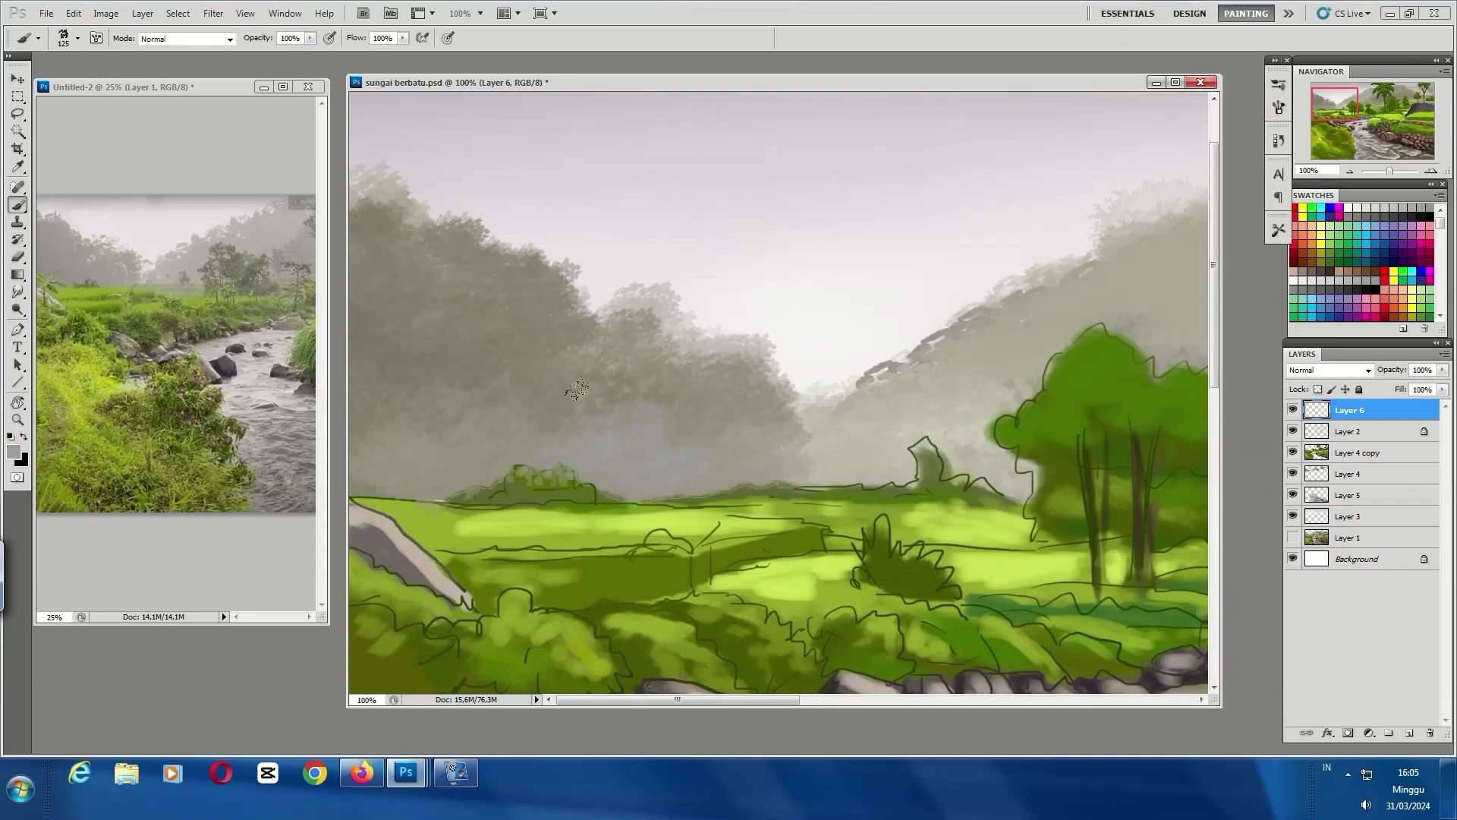
mouse_move(690, 425)
mouse_down()
mouse_move(456, 398)
mouse_move(487, 422)
mouse_move(719, 408)
mouse_up()
key(bracketleft)
key(bracketleft)
key(bracketleft)
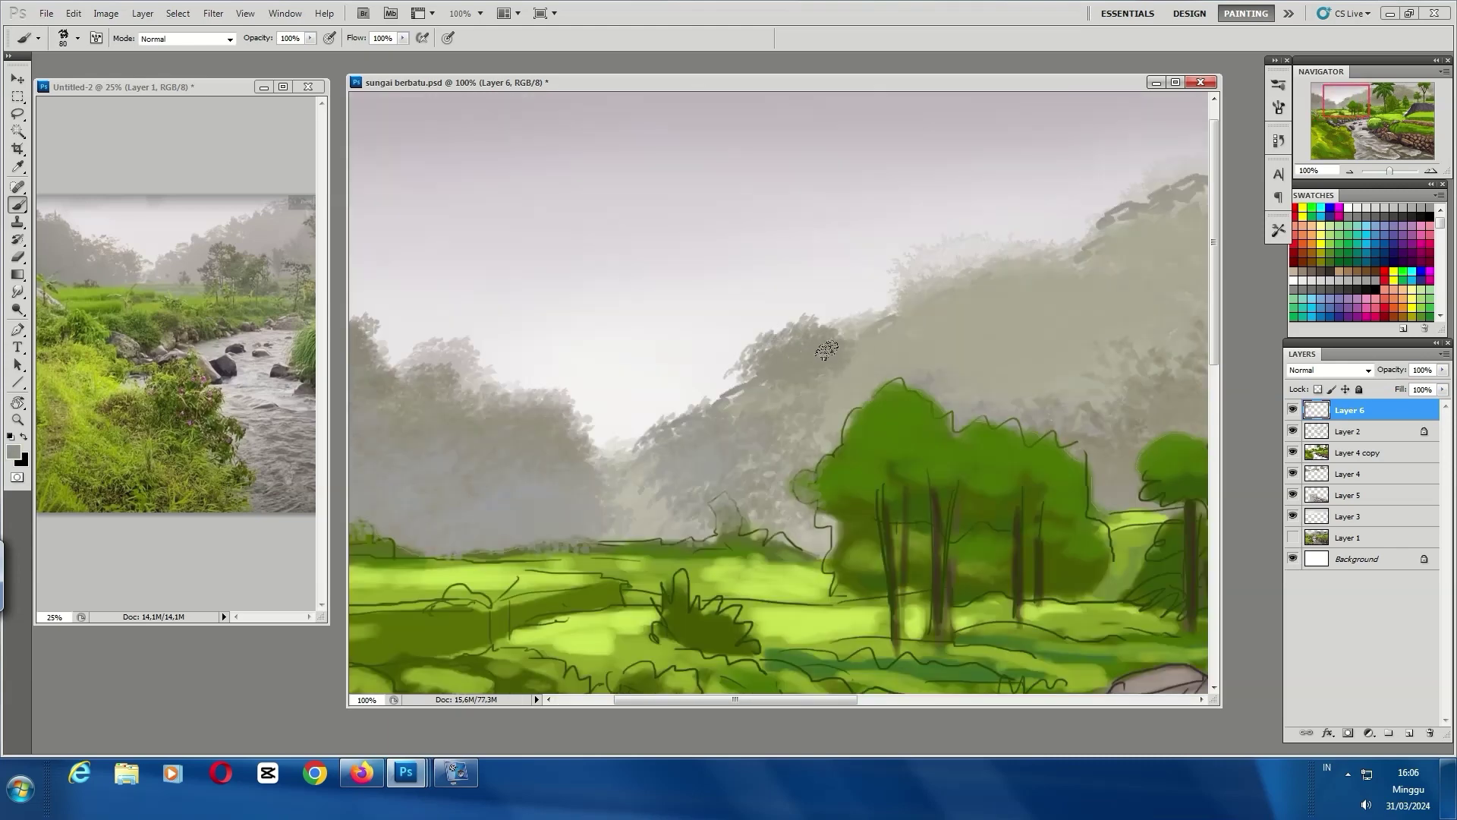
drag(865, 344, 668, 400)
key(bracketright)
key(bracketright)
key(bracketright)
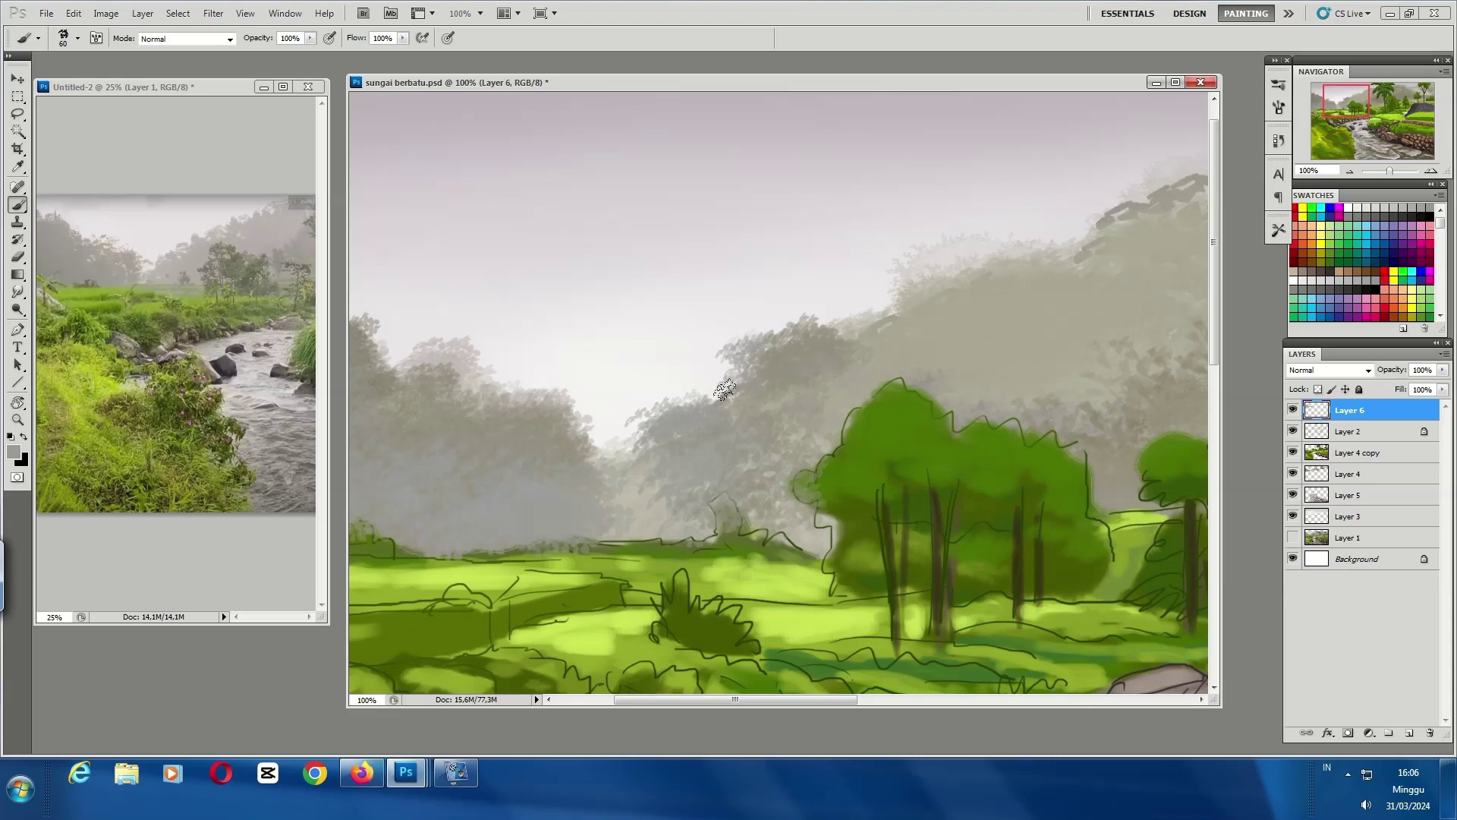
Pan across the misty hills to centre the palm tree, then zoom out over the river scene
drag(1124, 354, 890, 388)
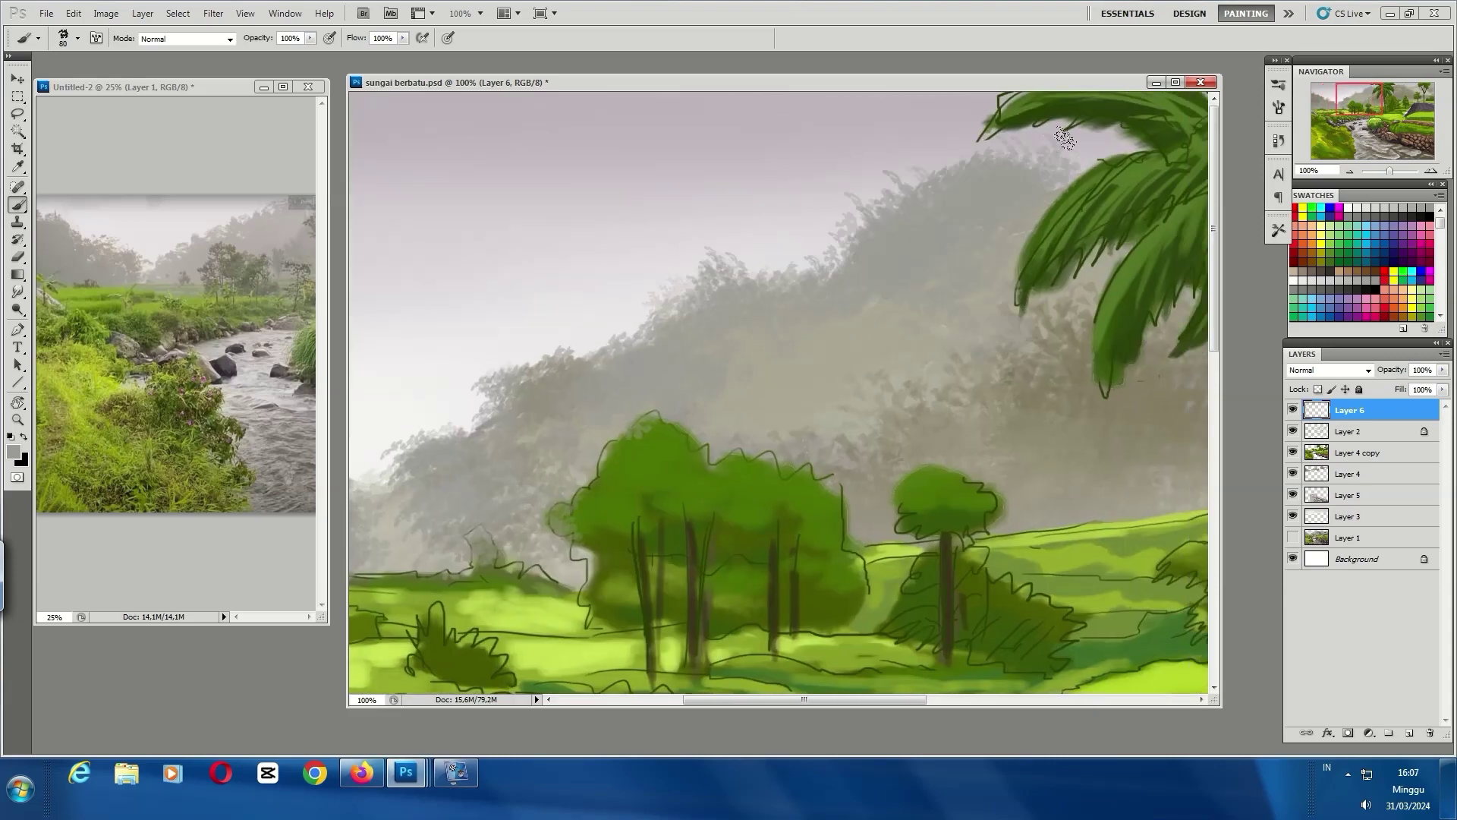
drag(567, 370, 748, 309)
key(bracketleft)
key(bracketleft)
key(bracketleft)
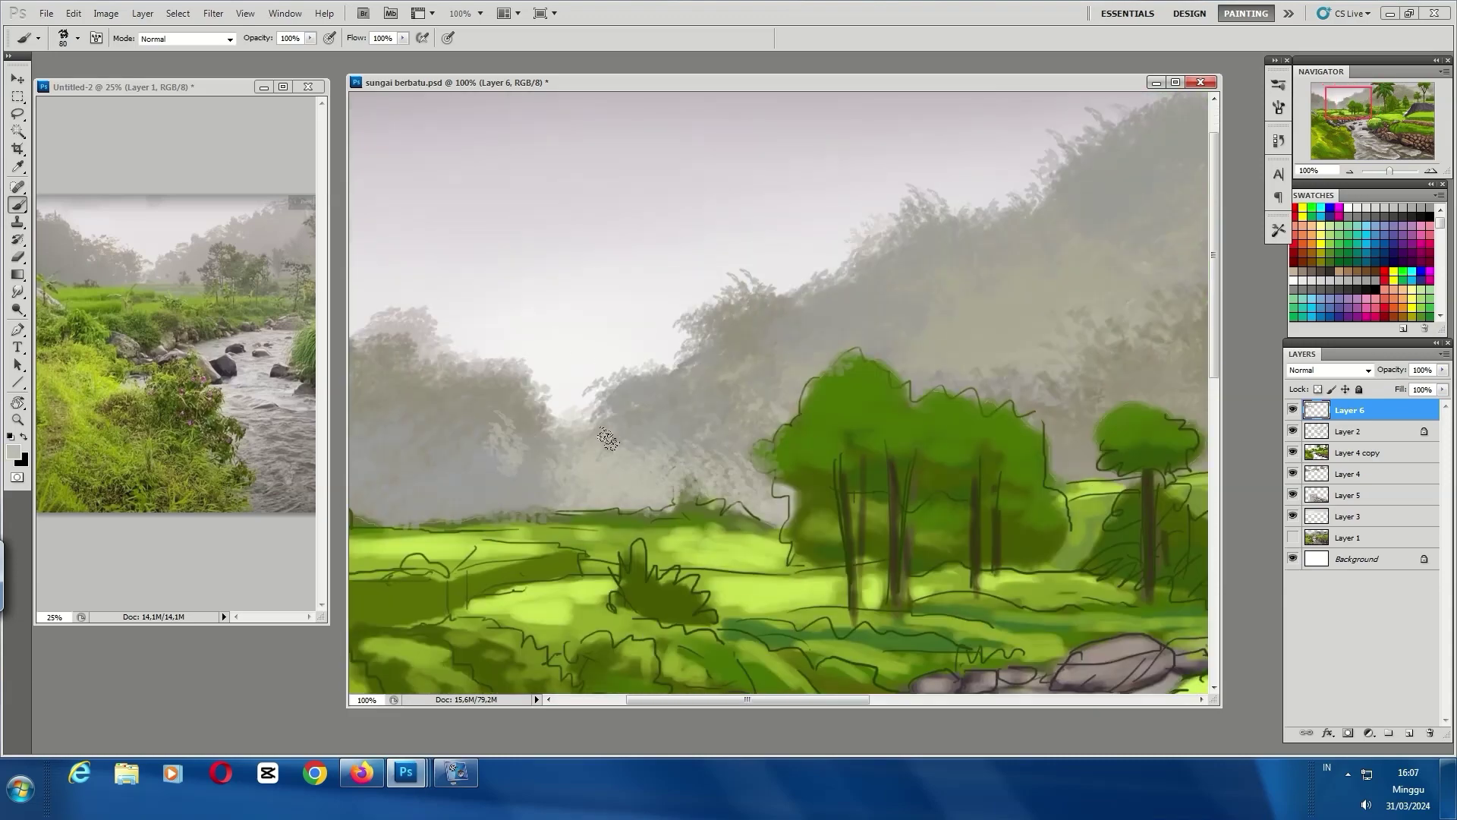
drag(951, 392, 625, 407)
key(bracketright)
key(bracketright)
key(bracketright)
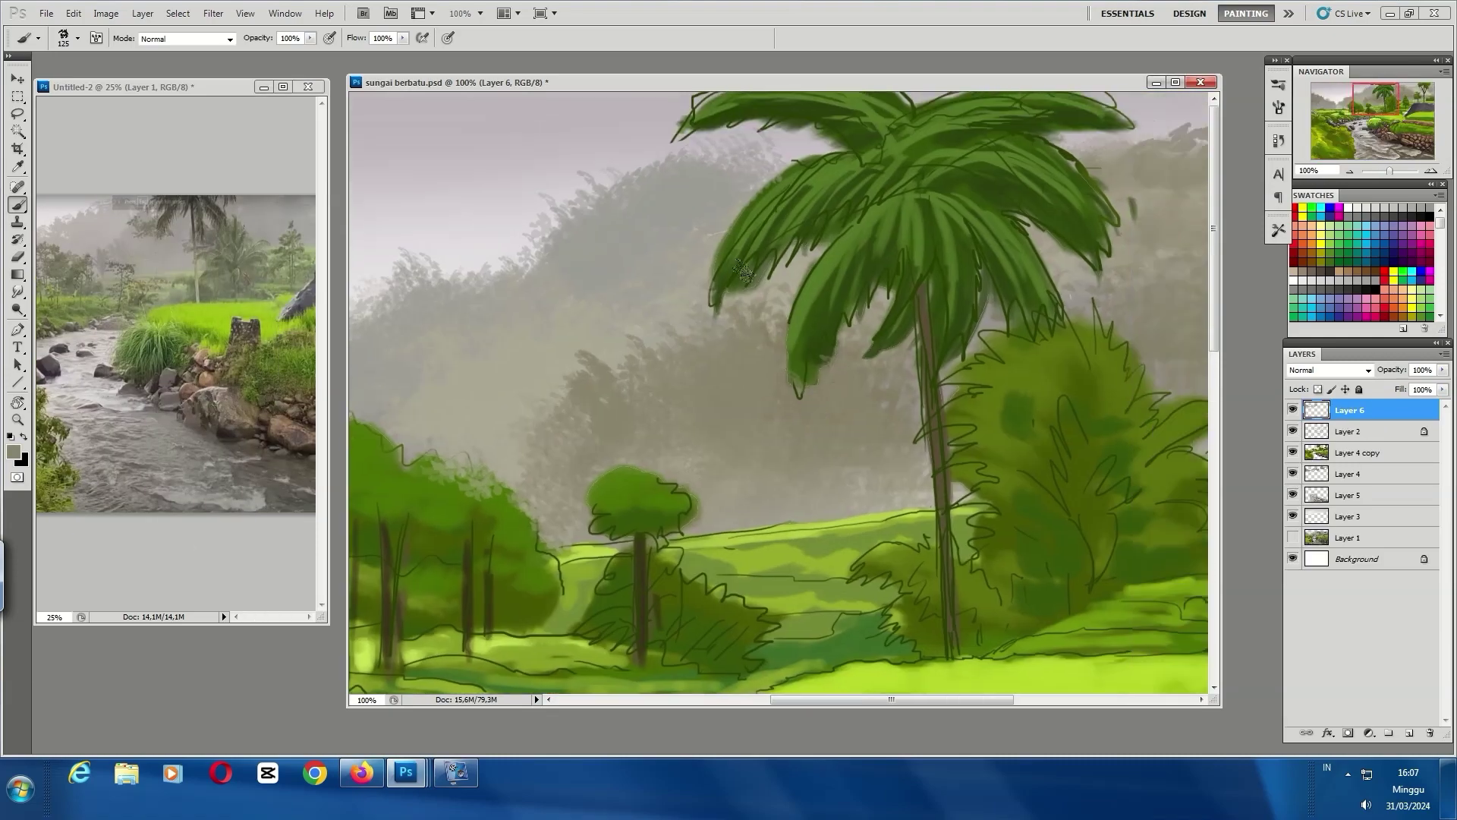
mouse_move(718, 307)
mouse_down()
mouse_move(404, 361)
mouse_move(746, 353)
mouse_move(744, 367)
mouse_up()
key(ctrl+minus)
key(bracketleft)
key(bracketleft)
key(bracketleft)
Paint alternating dark olive and light green bands along the horizon meadow and field
alt+click(527, 363)
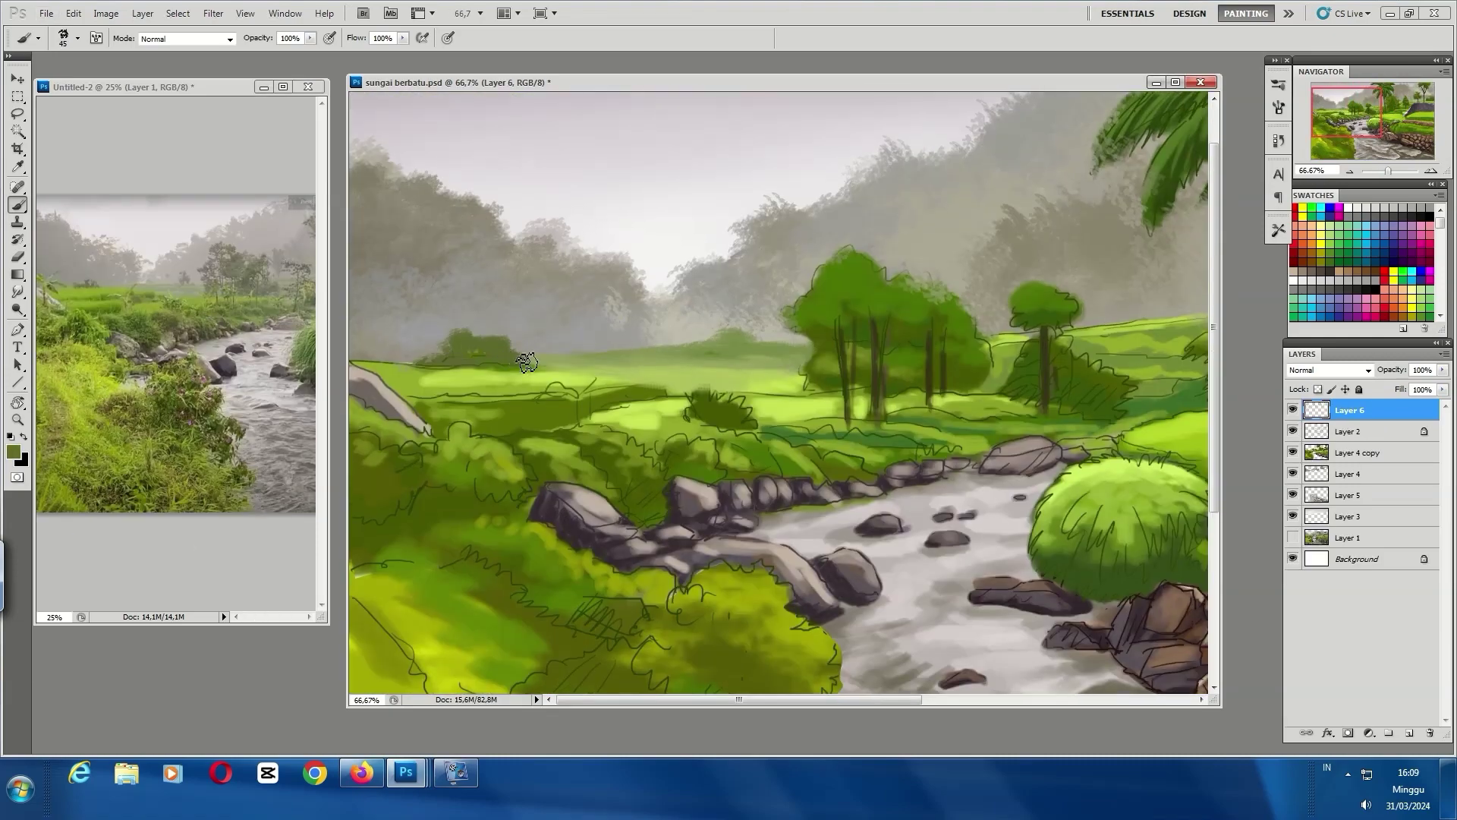
drag(420, 366, 532, 361)
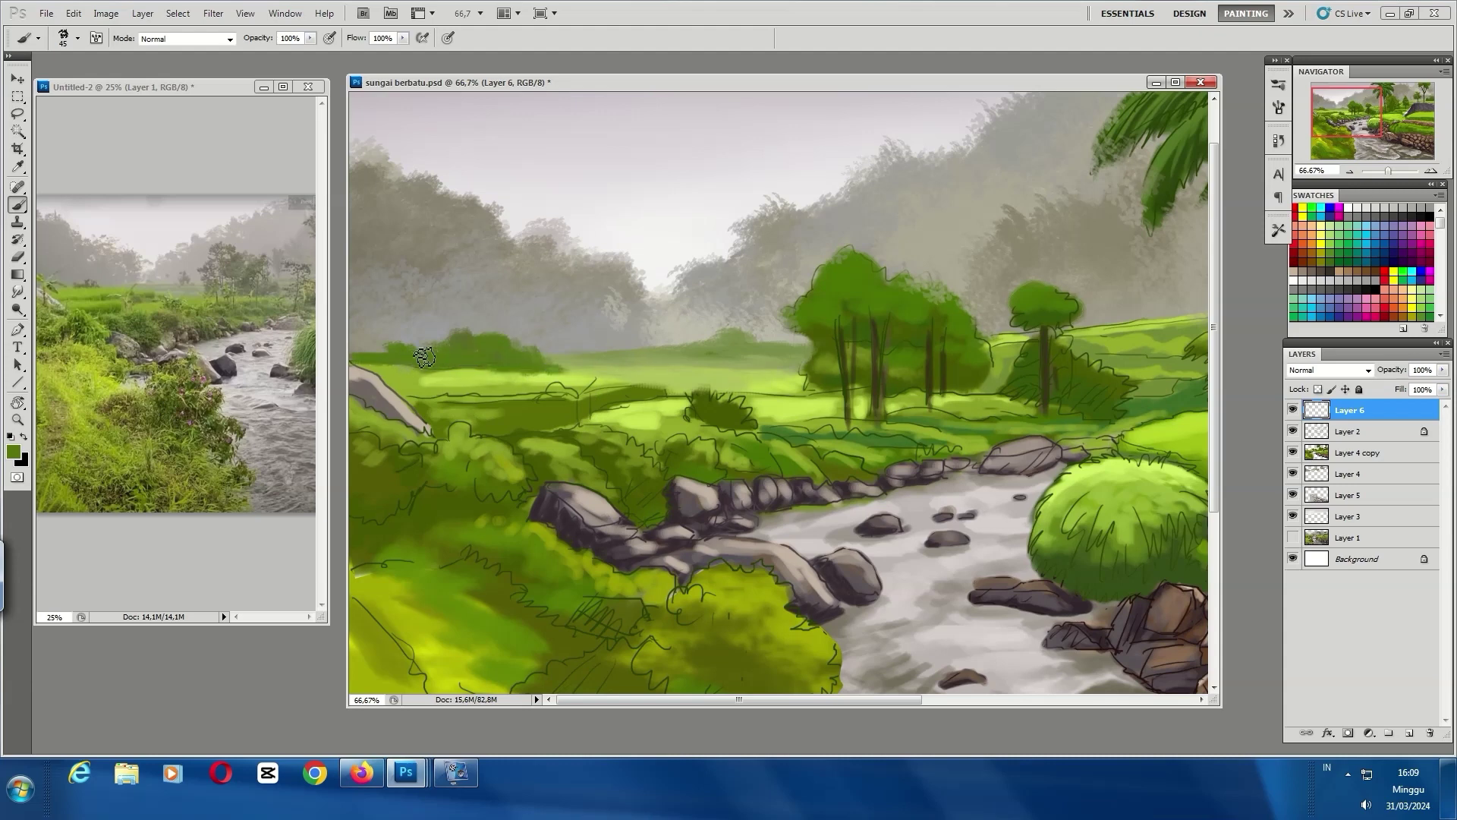
alt+click(423, 377)
drag(422, 394, 488, 400)
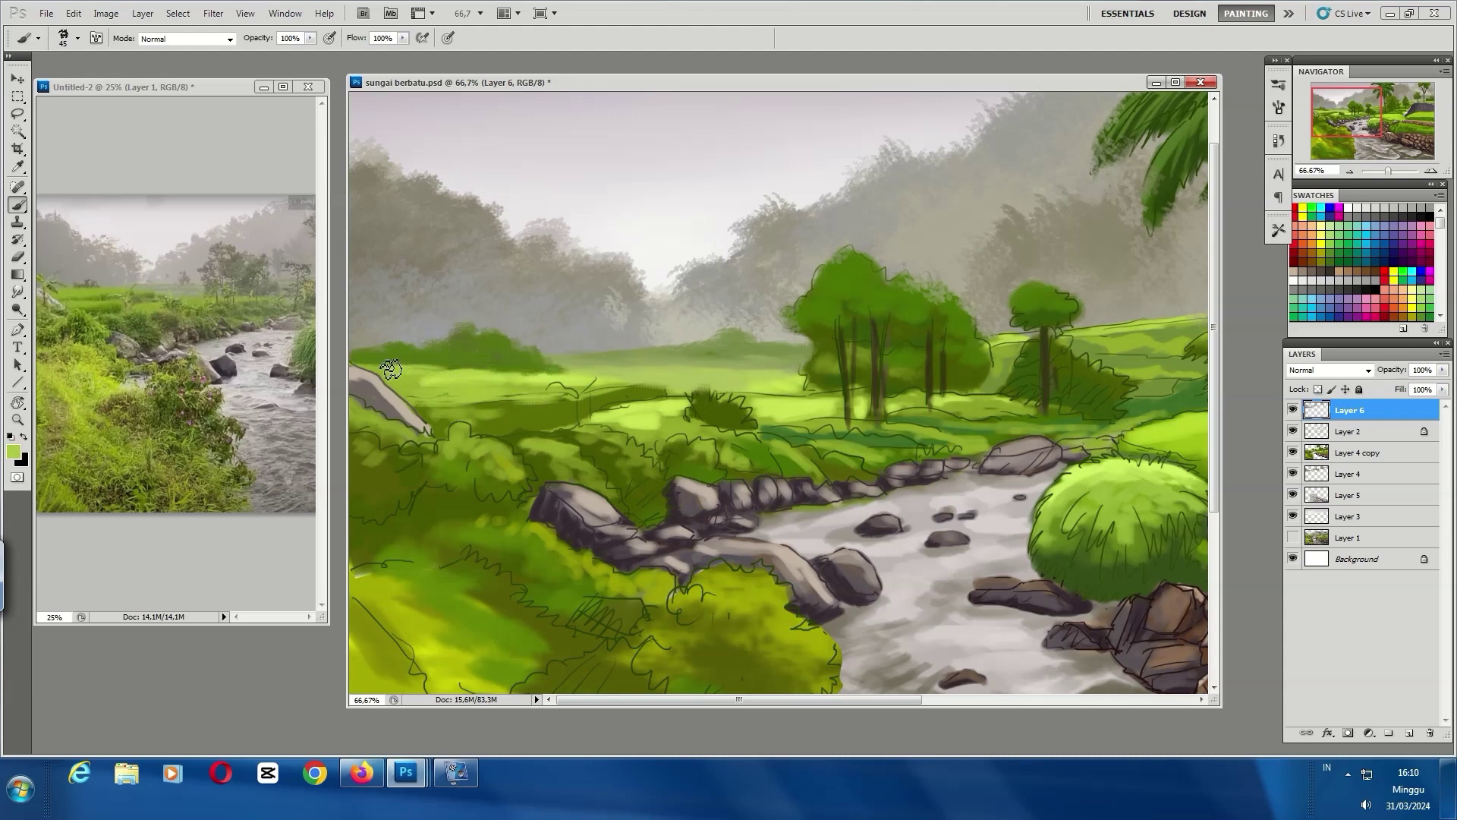
drag(391, 369, 529, 375)
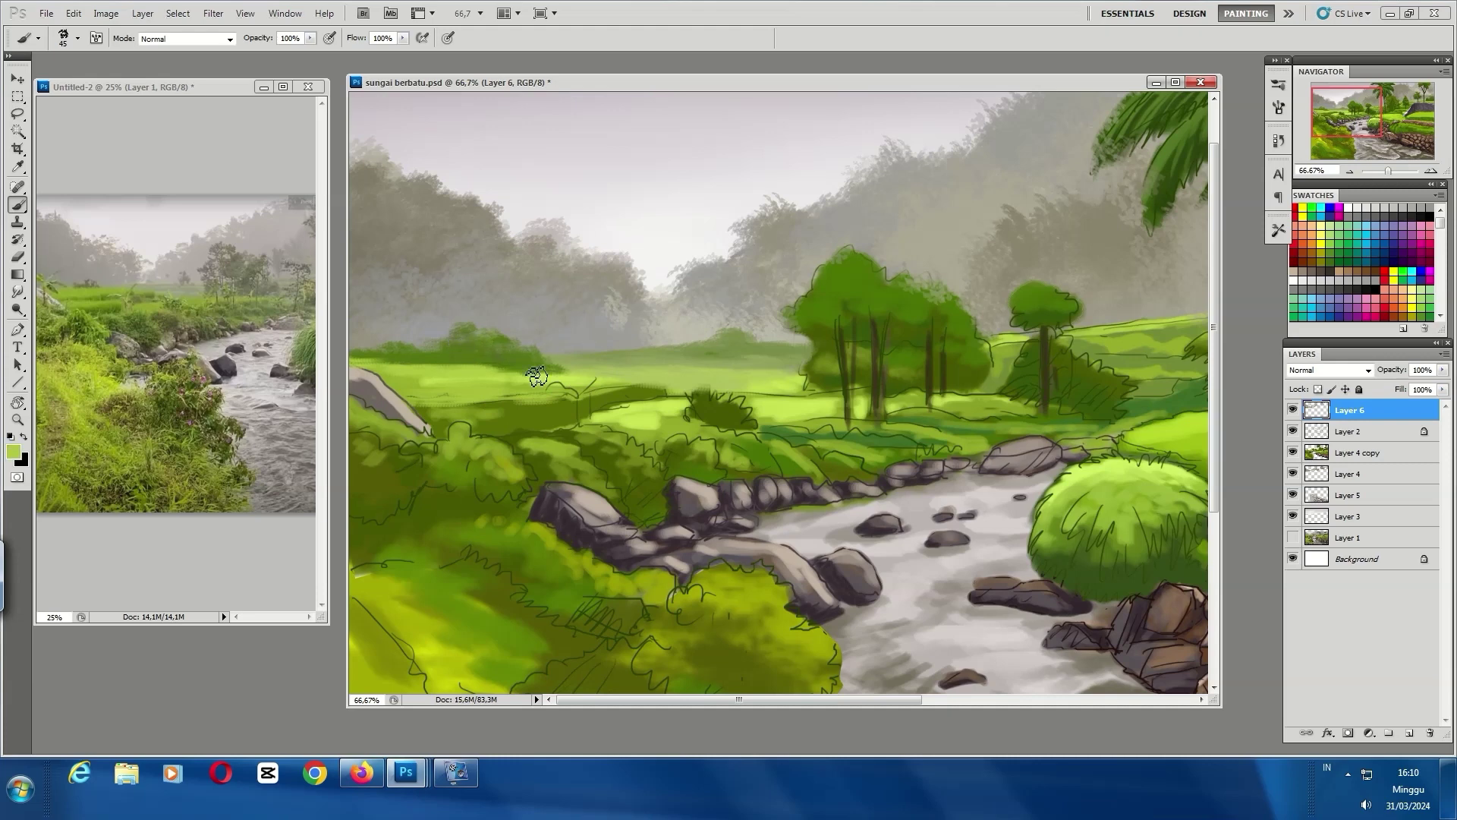
alt+click(607, 391)
mouse_move(410, 414)
mouse_down()
mouse_move(615, 401)
mouse_move(582, 434)
mouse_up()
alt+click(566, 407)
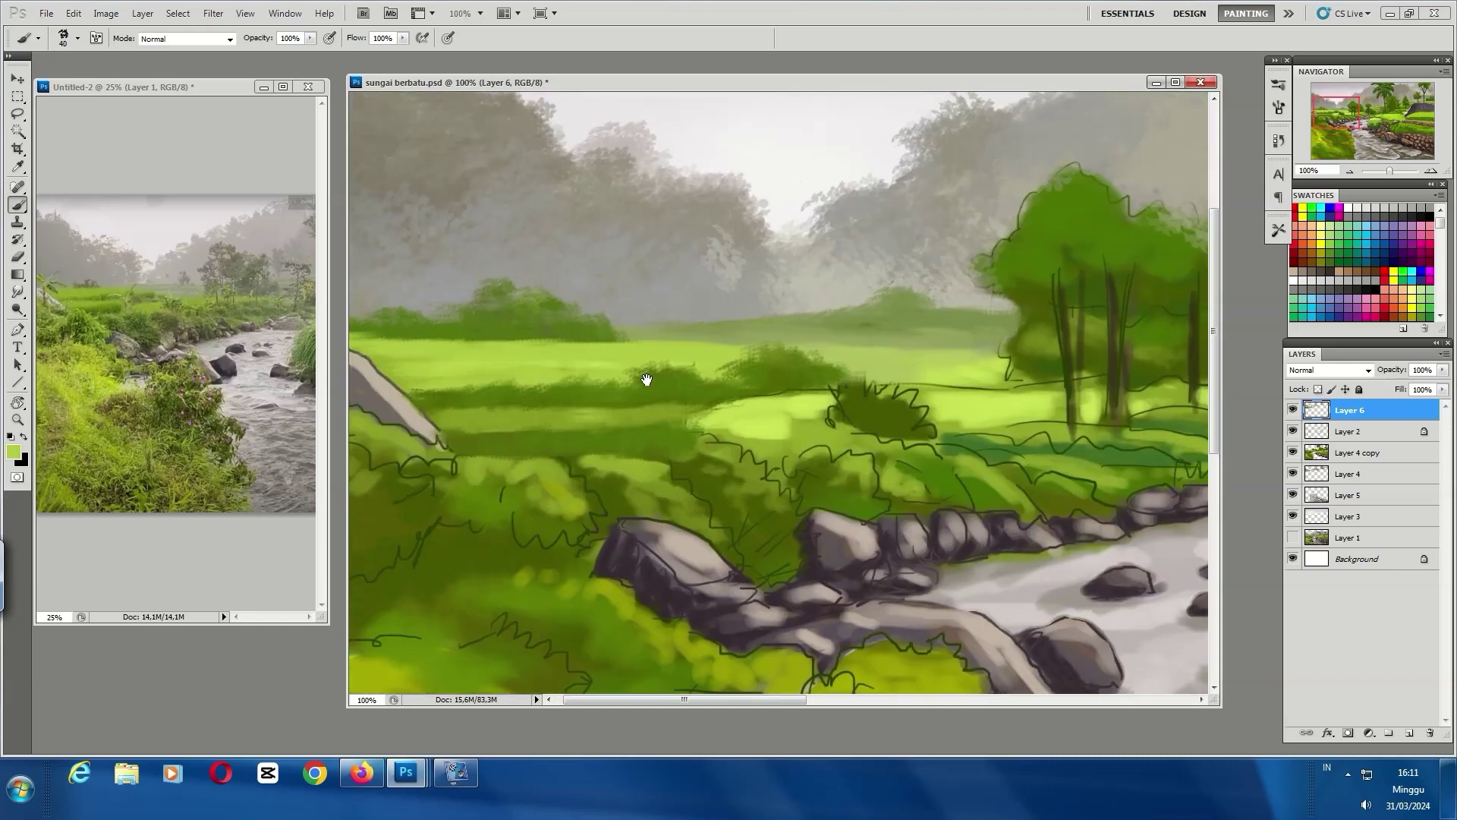
Paint light yellow-green grass strokes across the meadow left of the river rocks
key(ctrl+plus)
drag(687, 410, 658, 432)
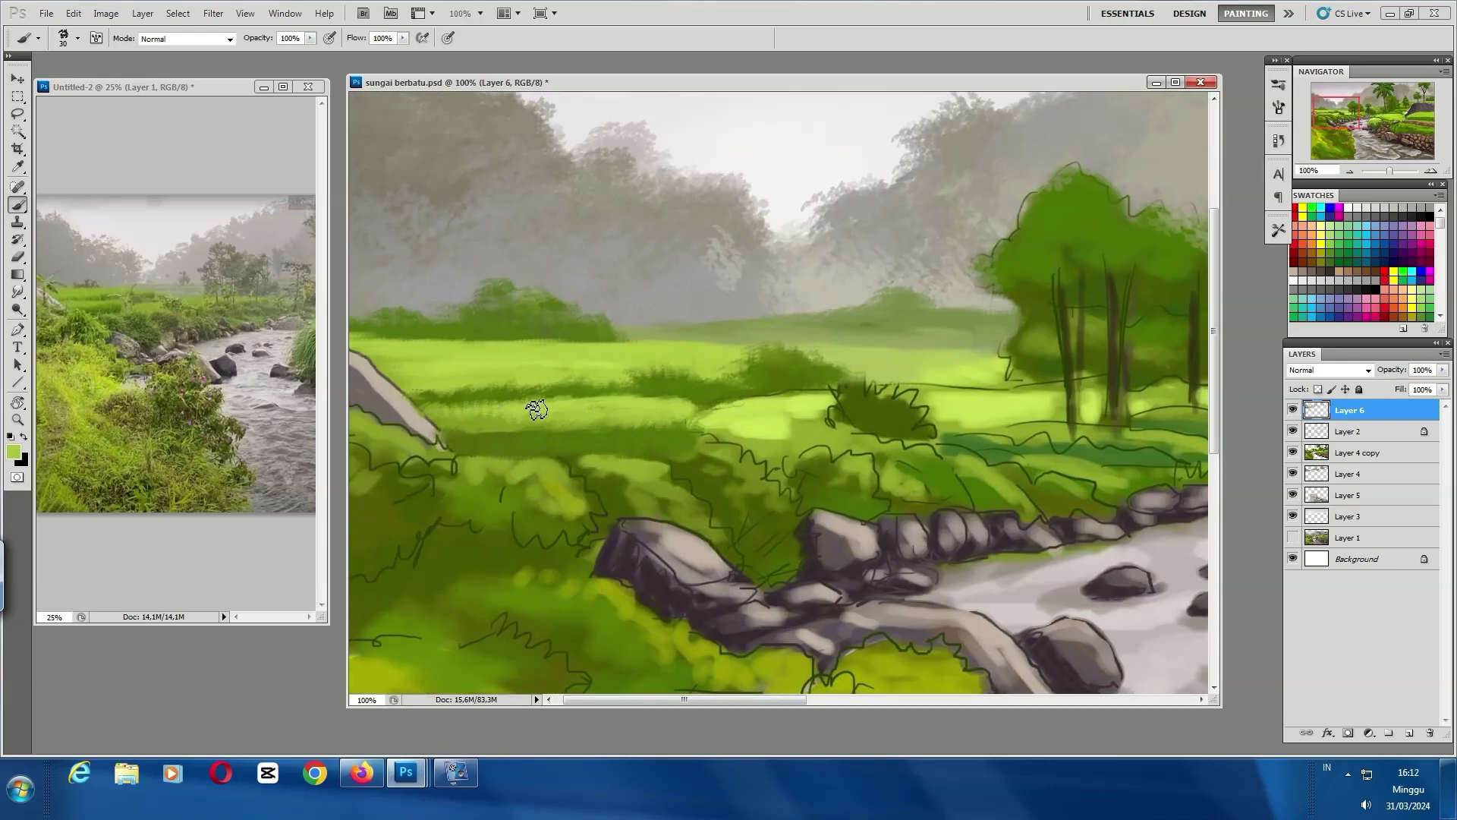
drag(788, 423, 740, 422)
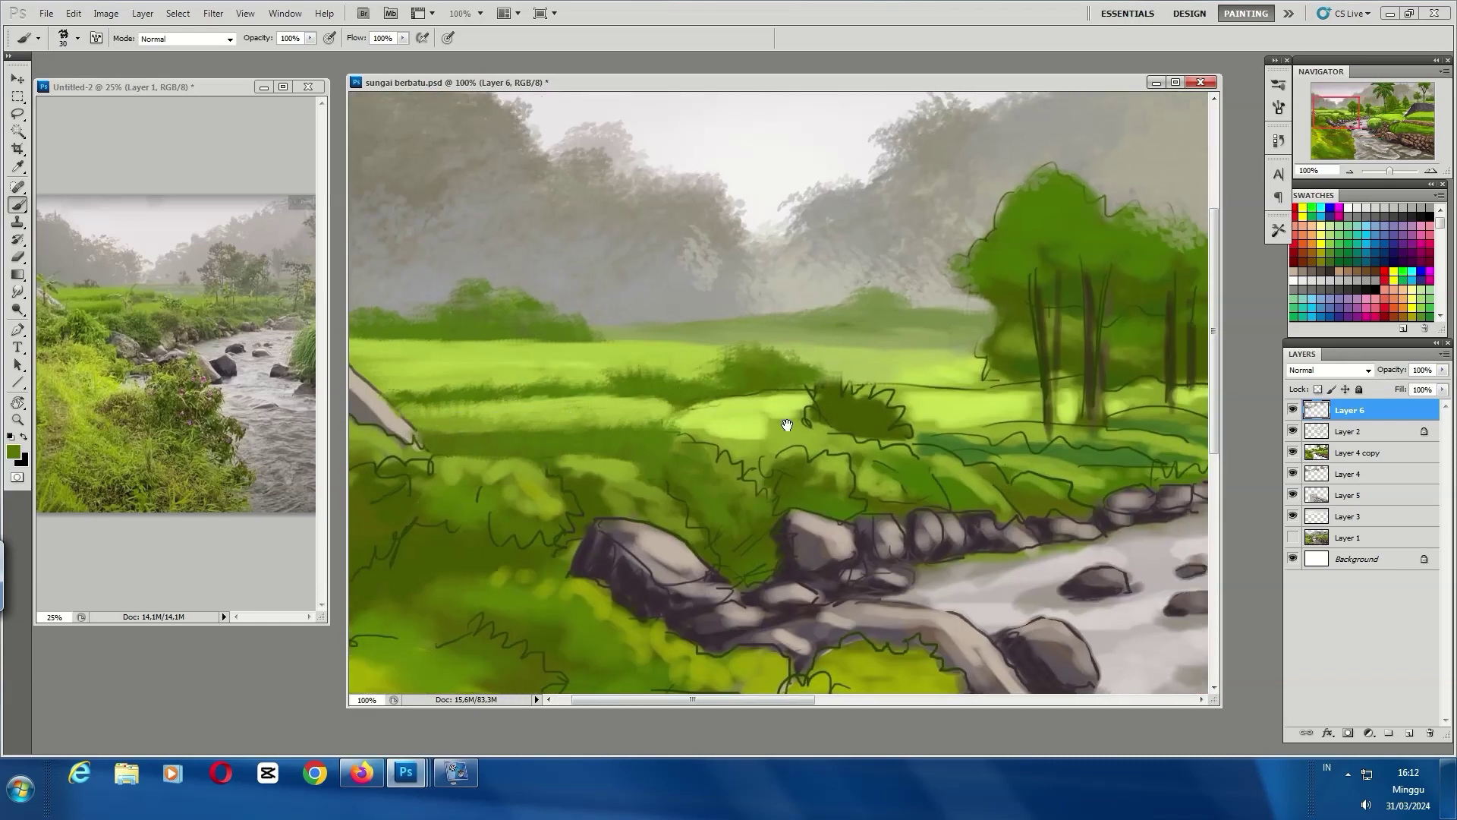
alt+click(489, 348)
drag(599, 350, 671, 344)
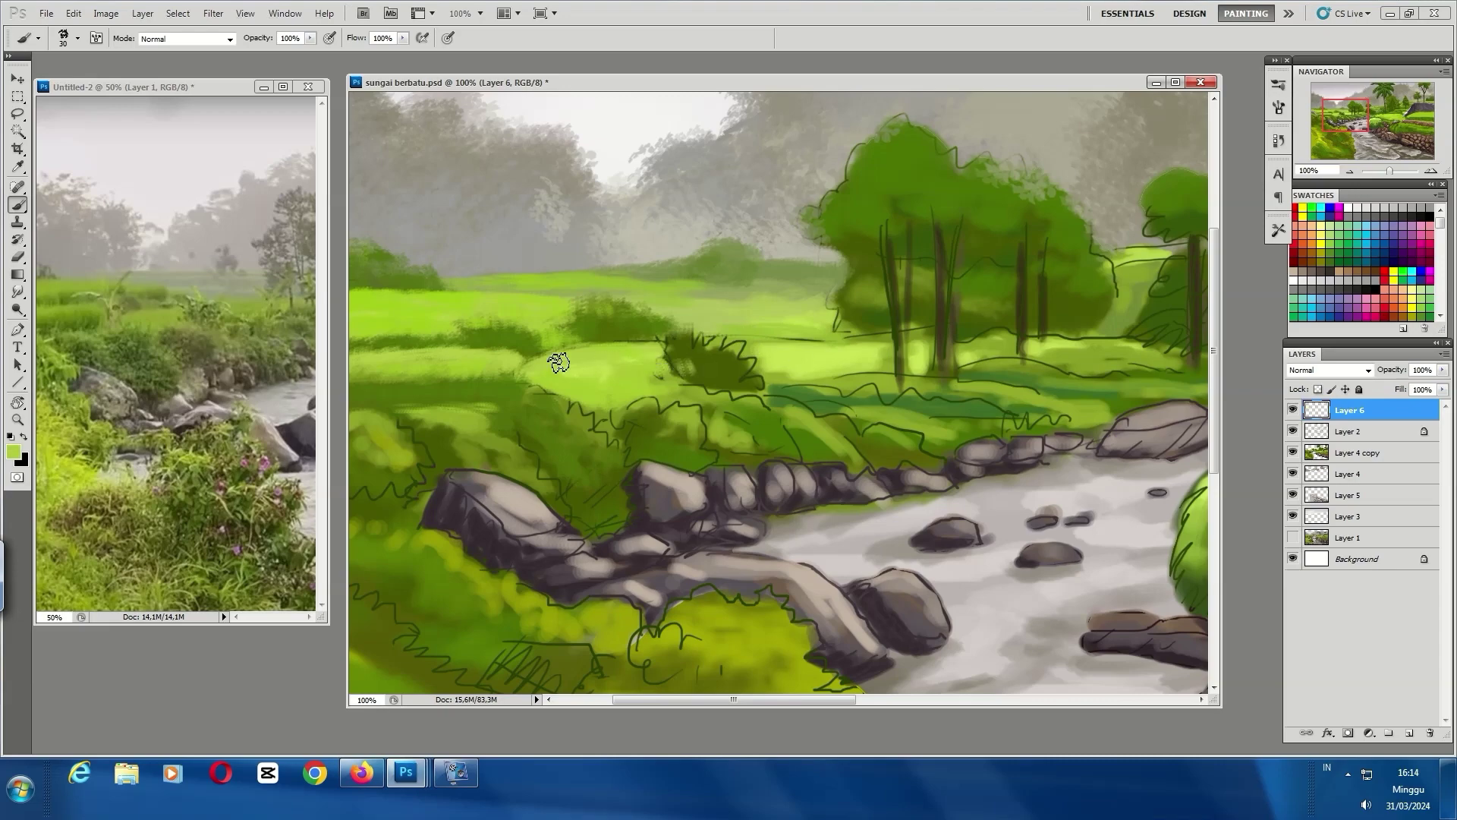
mouse_move(858, 369)
mouse_down()
mouse_move(584, 436)
mouse_move(531, 493)
mouse_move(494, 418)
mouse_up()
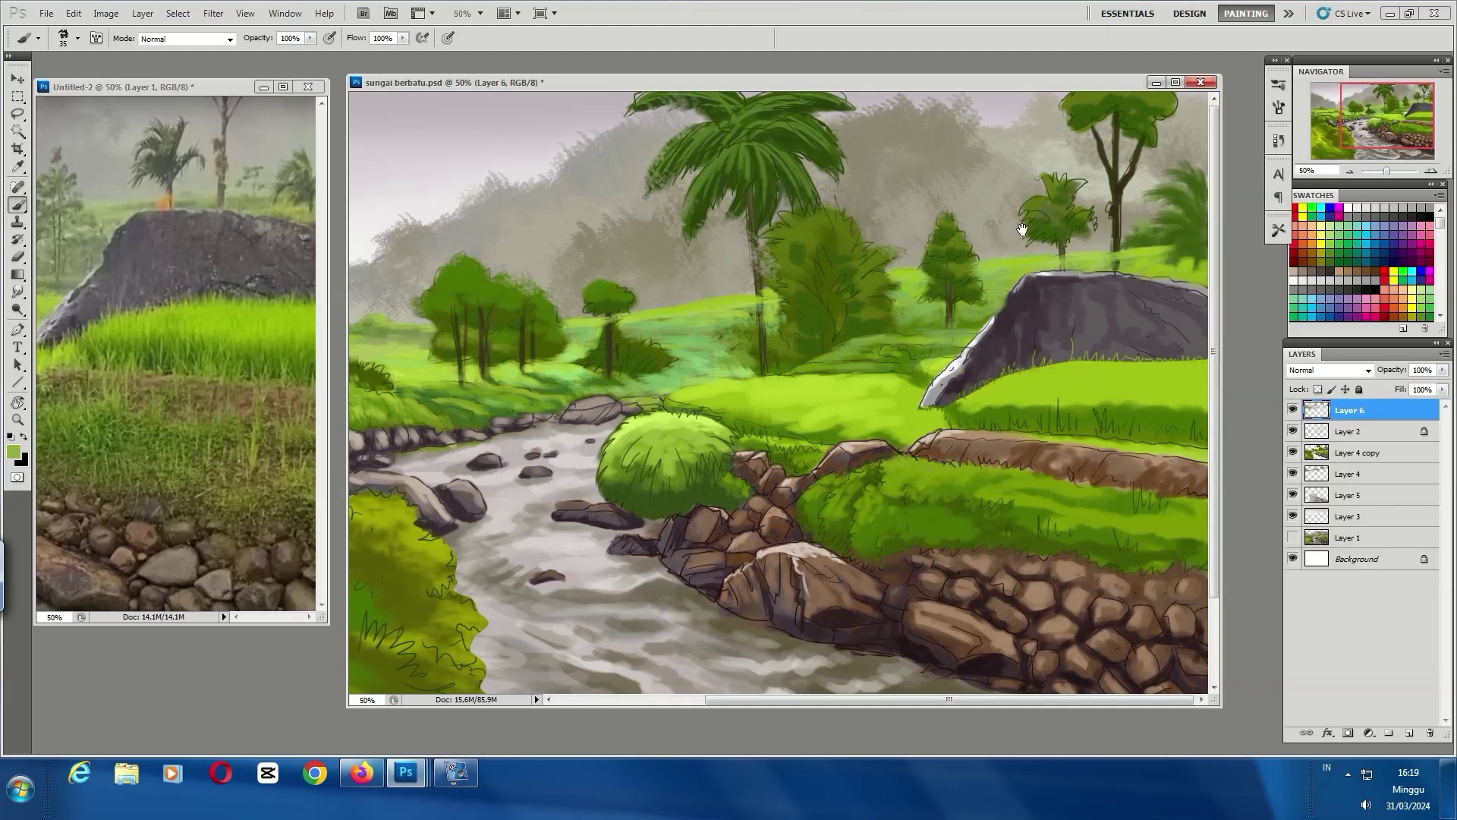
Paint dark green fronds on the palm tree with a smaller brush
key(ctrl+plus)
drag(934, 250, 1009, 190)
drag(1002, 254, 1044, 178)
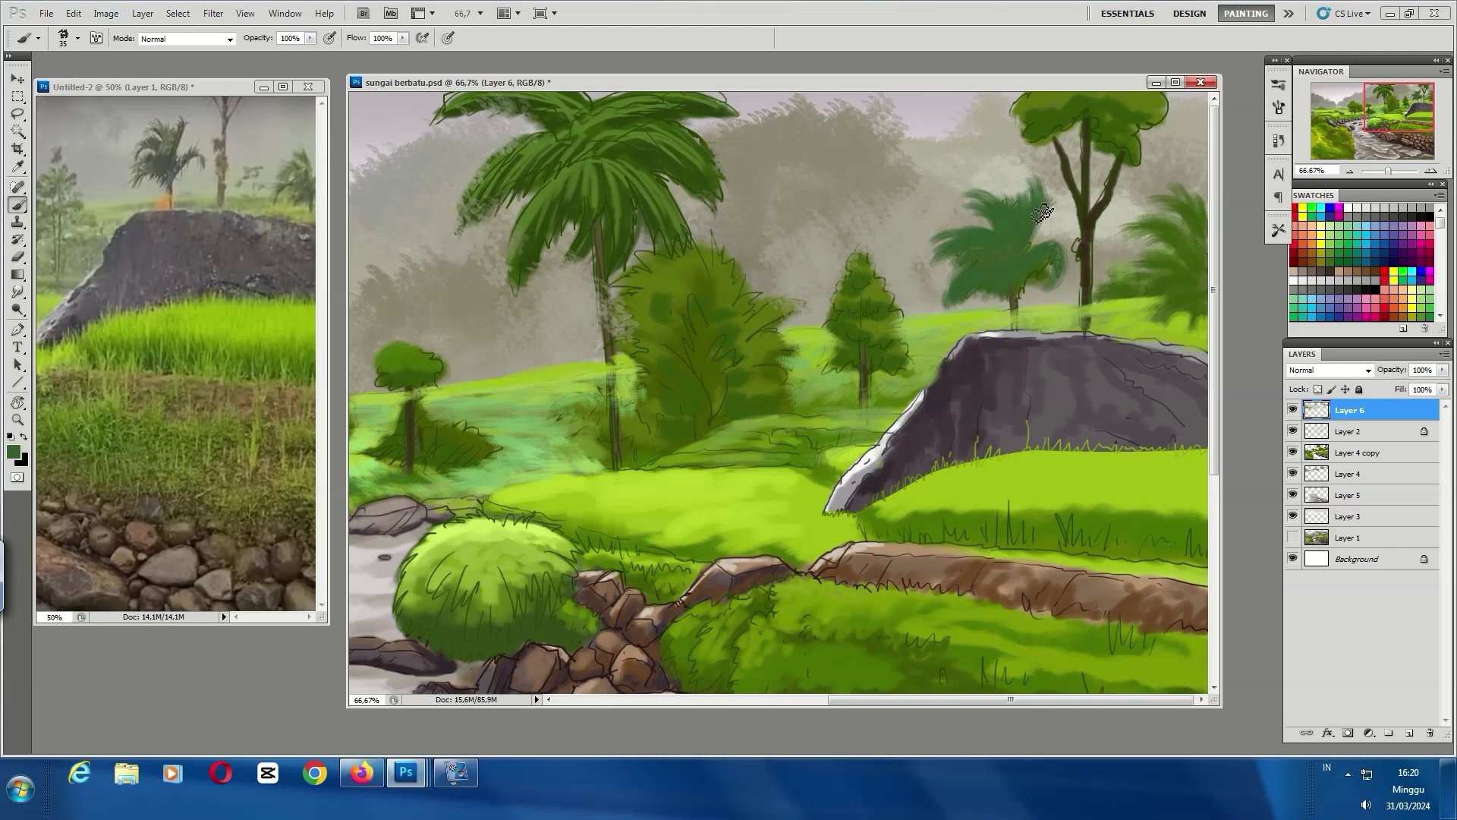
key(bracketleft)
key(bracketleft)
mouse_move(979, 228)
mouse_down()
mouse_move(1050, 261)
mouse_move(946, 309)
mouse_up()
Darken the right tree's branches and trunk with a sampled grey-beige tone
alt+click(946, 309)
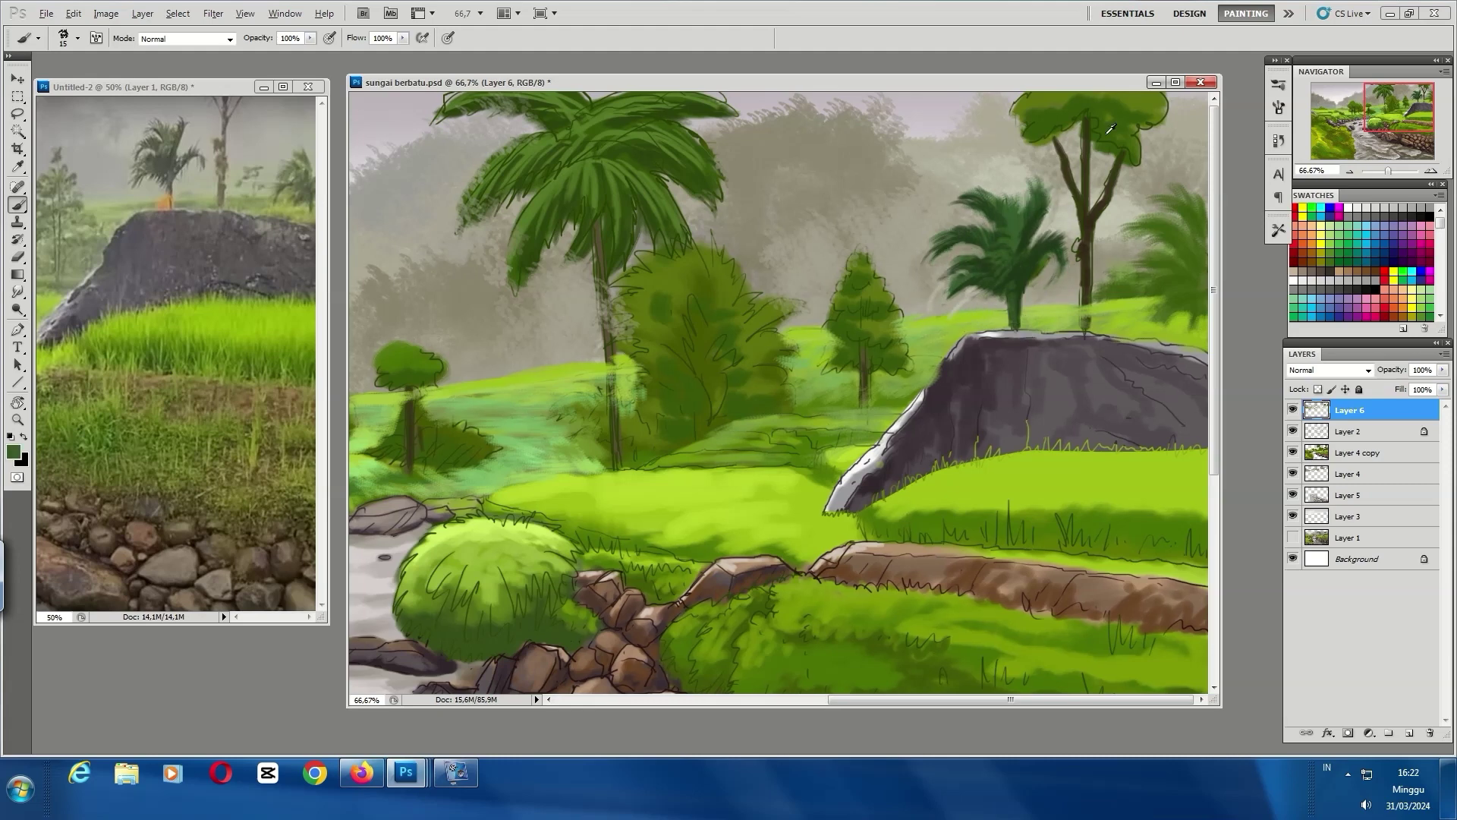
drag(1107, 114, 1063, 174)
mouse_move(1063, 125)
mouse_down()
mouse_move(1090, 266)
mouse_move(1059, 146)
mouse_up()
mouse_move(1145, 312)
mouse_down()
mouse_move(1186, 305)
mouse_move(1193, 284)
mouse_up()
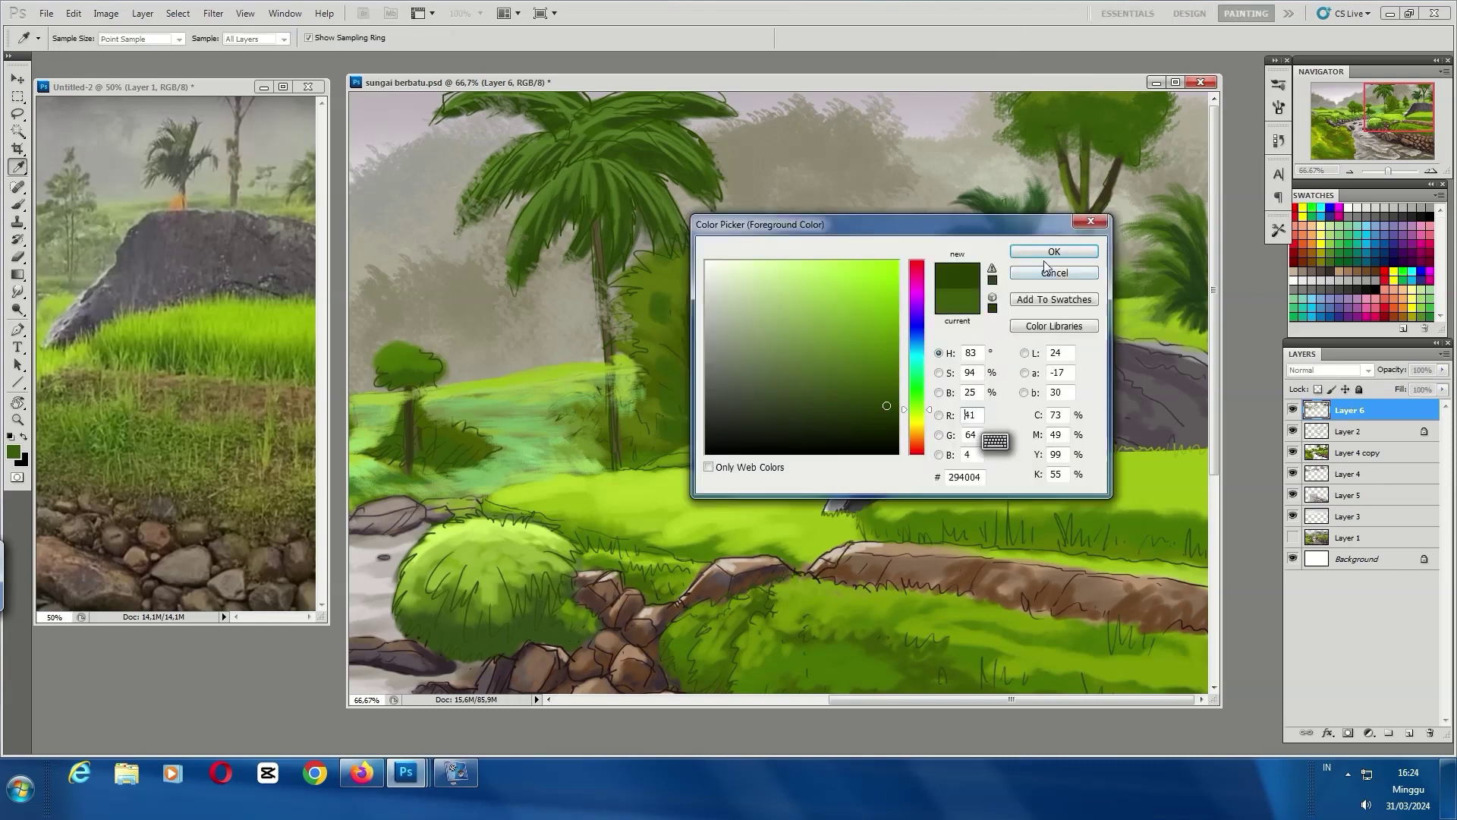
Paint darker green on the upper-right canopy and haze the middle bushes lighter
click(1047, 250)
drag(1063, 114, 1138, 163)
drag(1116, 110, 1154, 145)
drag(1008, 131, 990, 128)
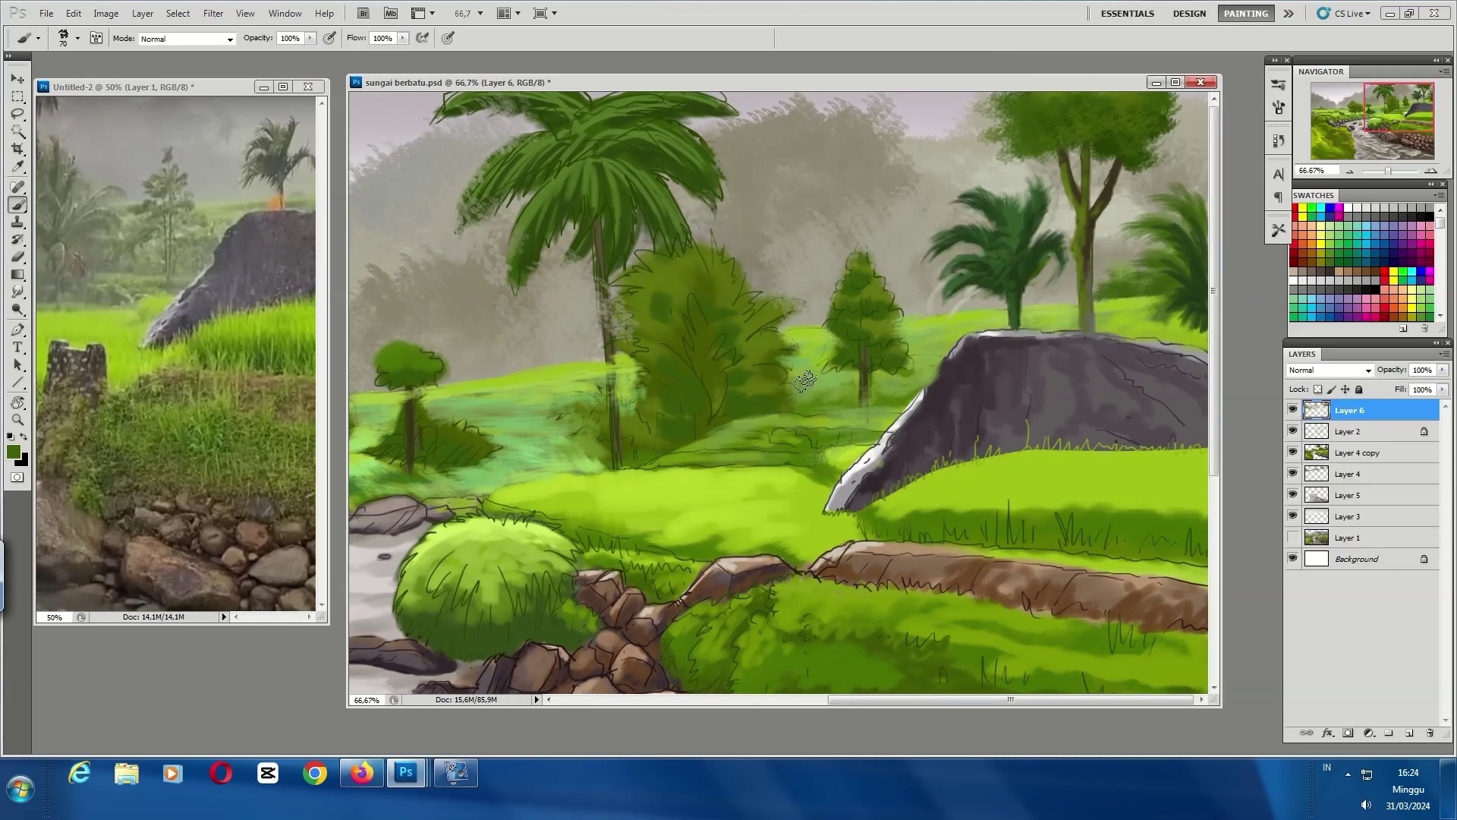
mouse_move(638, 372)
mouse_down()
mouse_move(660, 288)
mouse_move(684, 410)
mouse_move(637, 453)
mouse_move(531, 456)
mouse_move(835, 417)
mouse_move(873, 441)
mouse_up()
drag(858, 228, 911, 456)
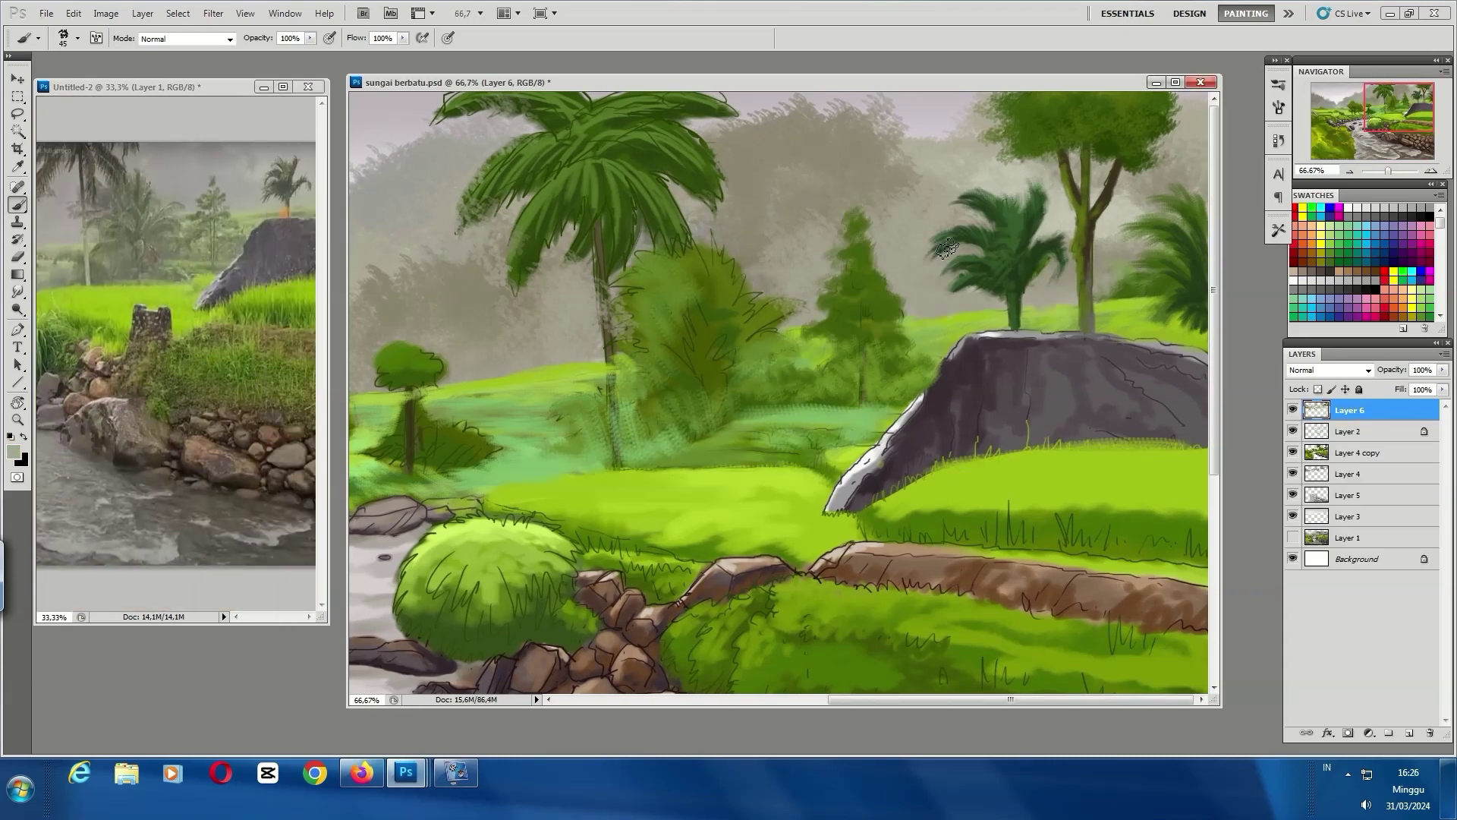
Paint a dark green fern-like bush with rising fronds in the centre
alt+click(822, 288)
drag(822, 289, 875, 288)
mouse_move(653, 471)
mouse_down()
mouse_move(600, 444)
mouse_move(606, 415)
mouse_move(728, 448)
mouse_up()
mouse_move(607, 403)
mouse_down()
mouse_move(680, 456)
mouse_move(684, 342)
mouse_up()
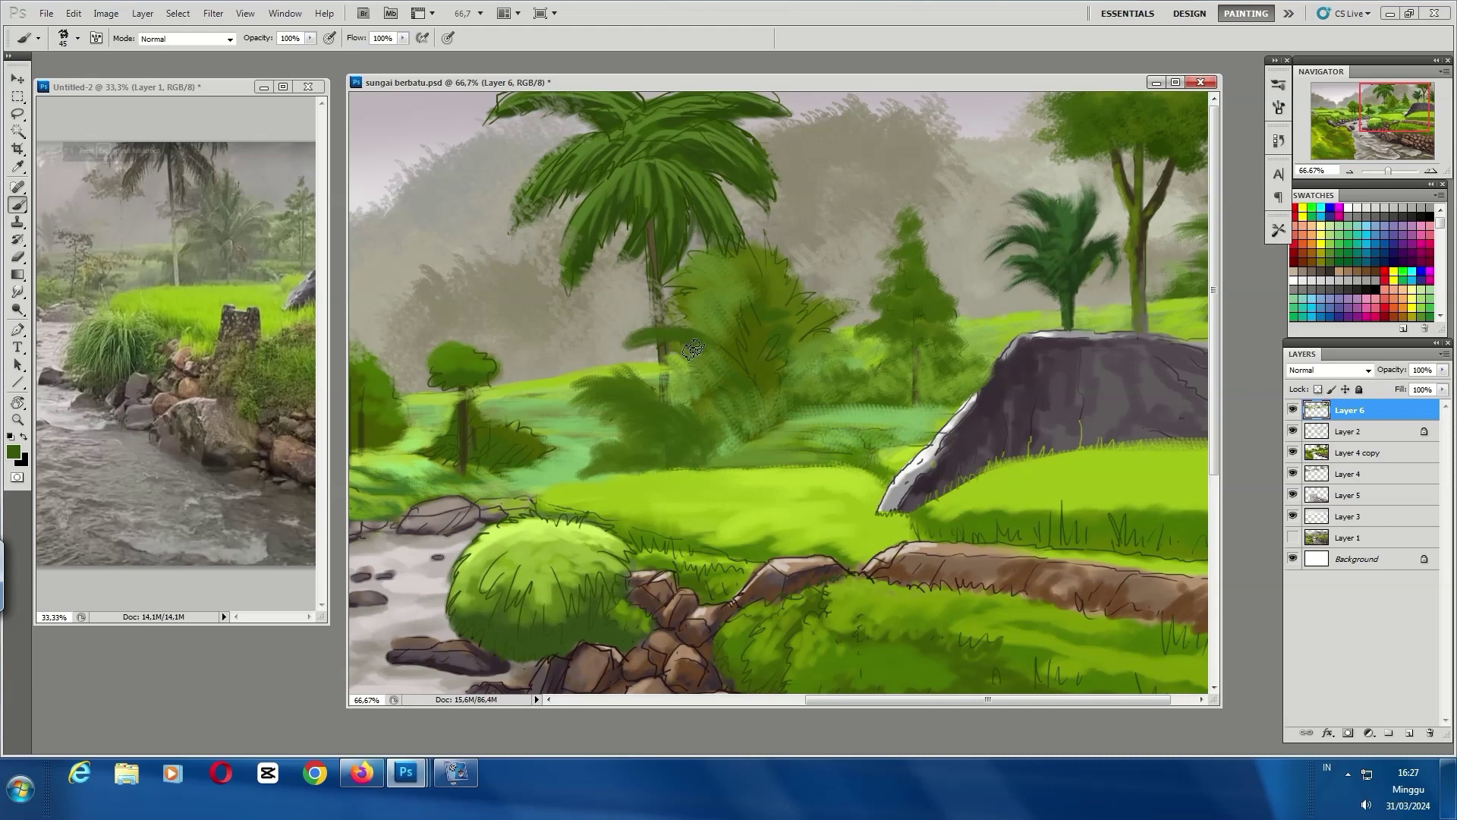
drag(714, 394, 668, 304)
drag(752, 334, 619, 243)
Add light green leaves to brighten the central frond bush
alt+click(793, 339)
mouse_move(850, 379)
mouse_down()
mouse_move(740, 354)
mouse_move(699, 426)
mouse_up()
drag(751, 311, 638, 334)
drag(805, 266, 763, 395)
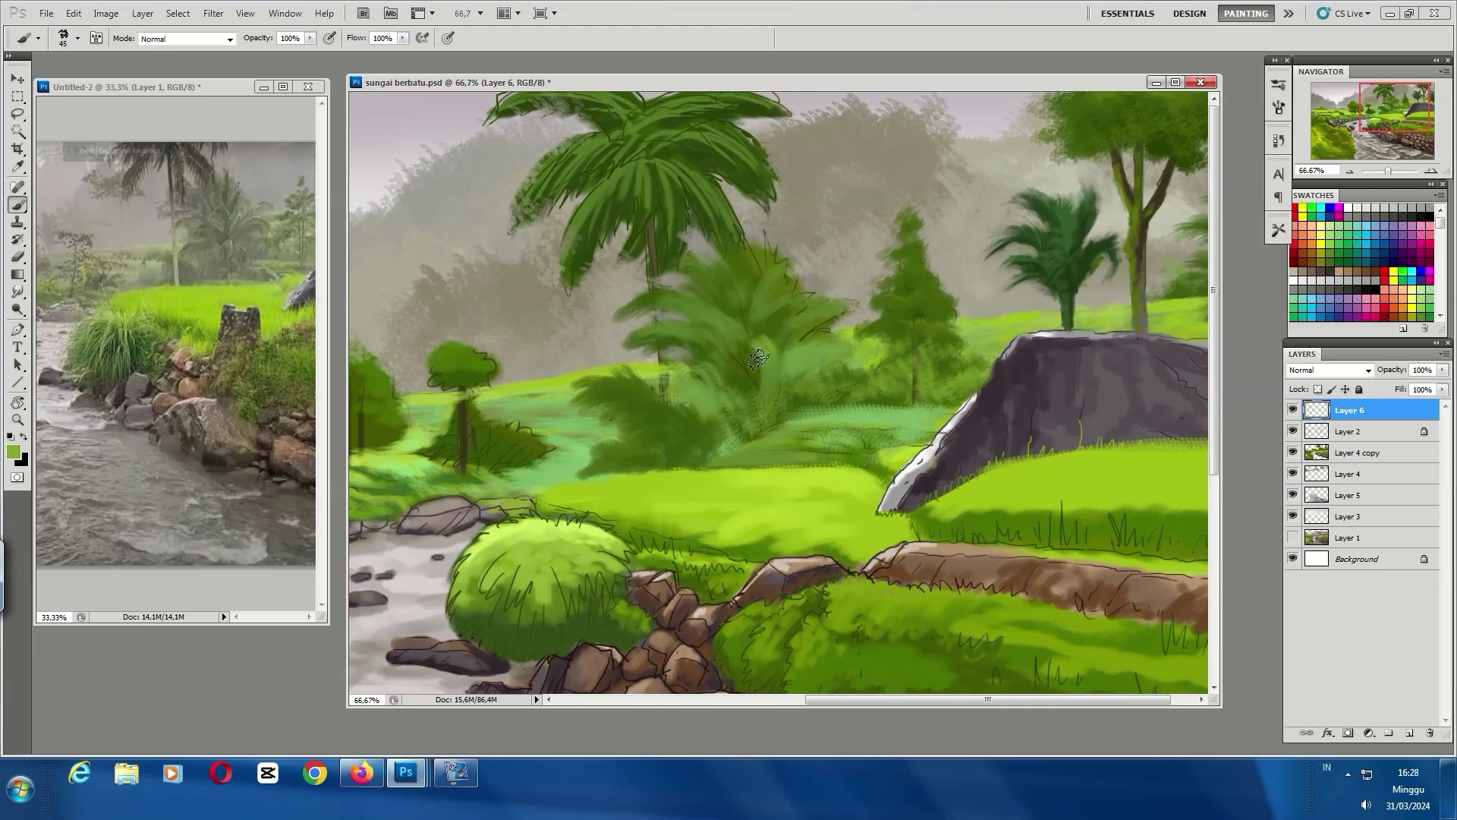
drag(767, 342, 751, 425)
drag(721, 323, 675, 349)
drag(759, 288, 676, 334)
mouse_move(843, 304)
mouse_down()
mouse_move(783, 361)
mouse_move(759, 425)
mouse_move(835, 456)
mouse_up()
Paint a lighter green grass band below the bush and darken its right side
alt+click(855, 397)
mouse_move(926, 436)
mouse_down()
mouse_move(852, 468)
mouse_move(911, 448)
mouse_move(819, 428)
mouse_up()
alt+click(852, 469)
scroll(819, 427, right, 2)
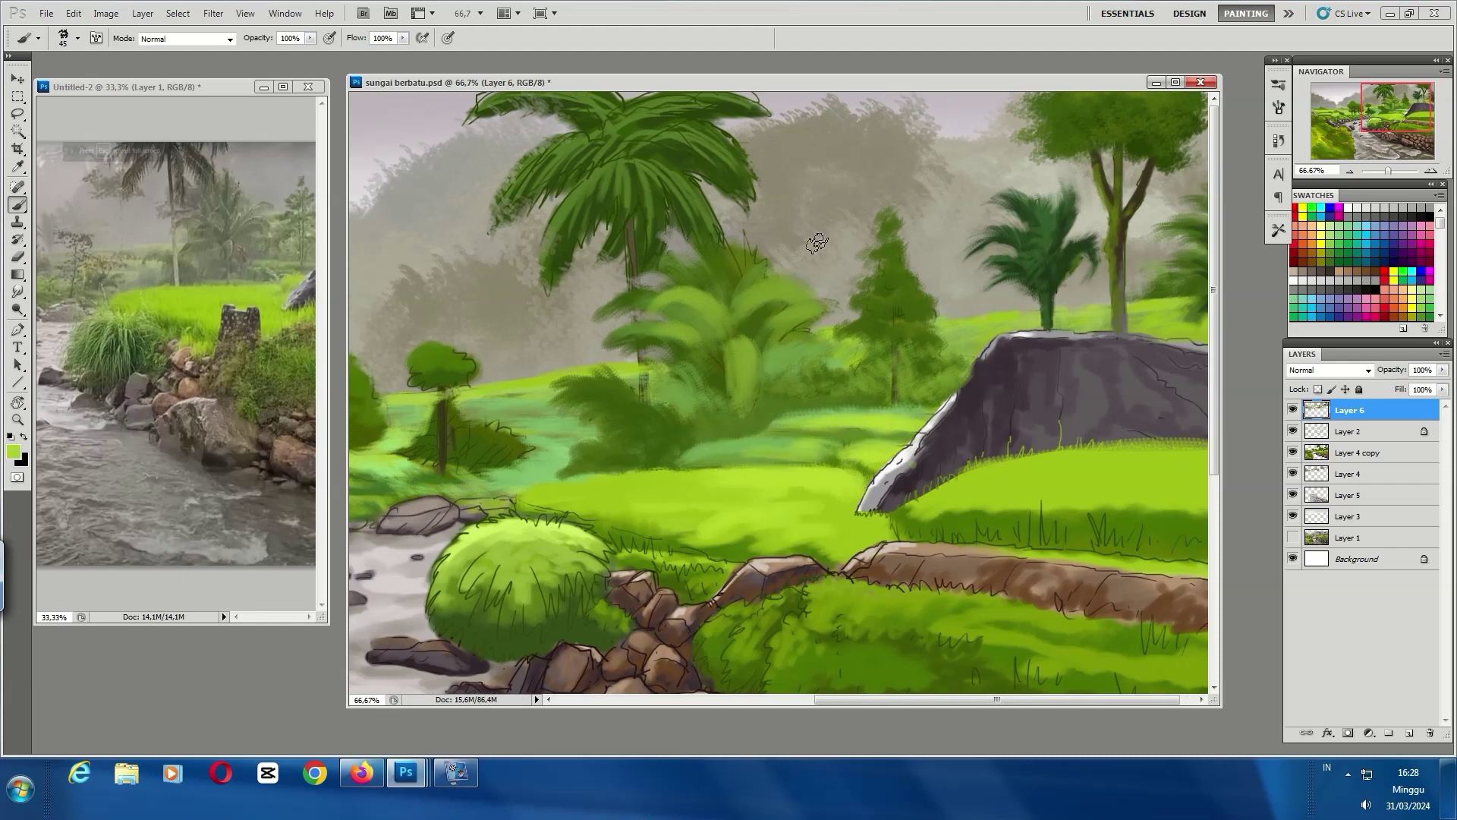
alt+click(832, 313)
drag(827, 319, 841, 357)
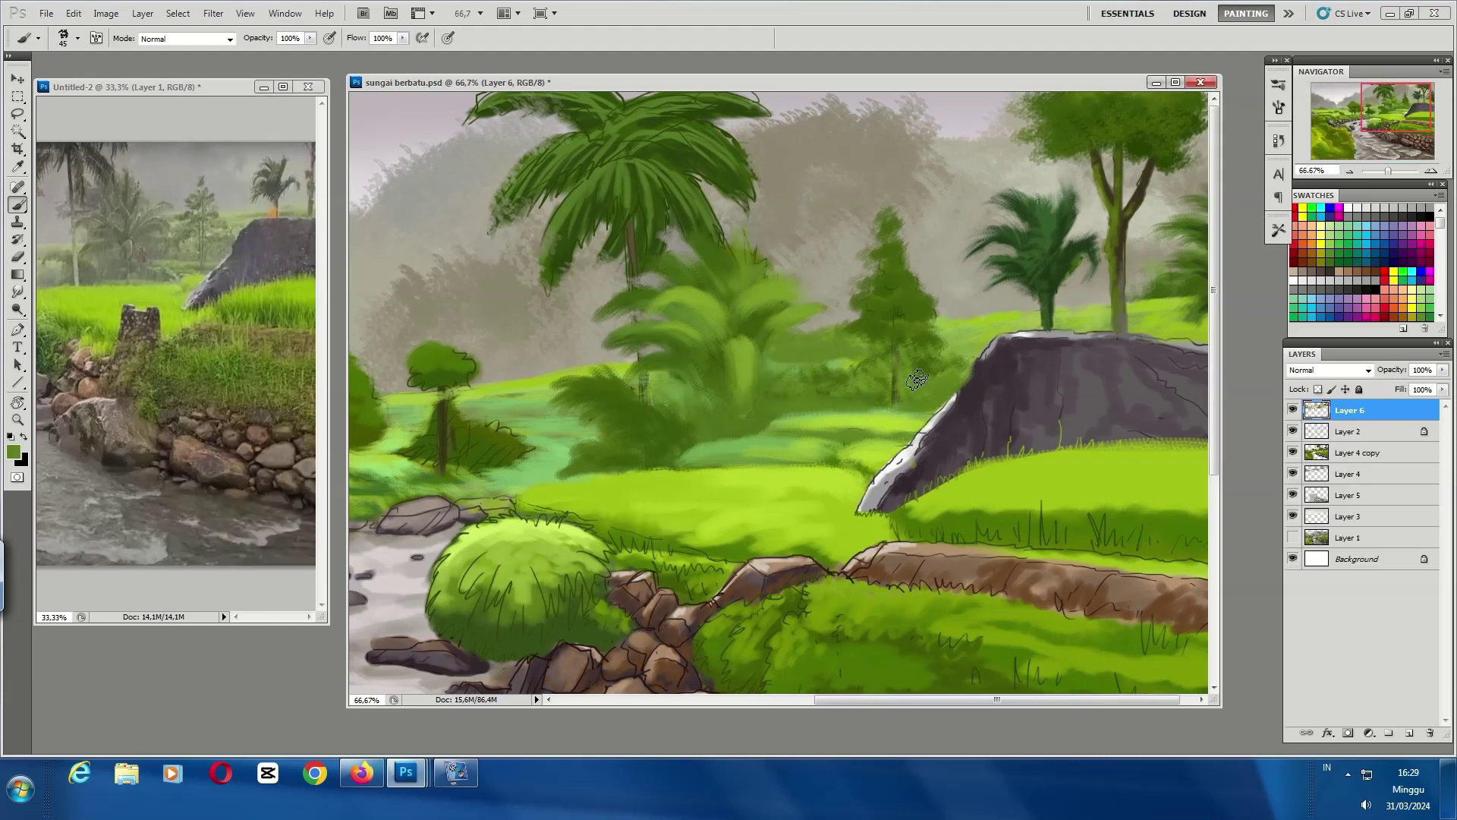
drag(695, 469, 831, 444)
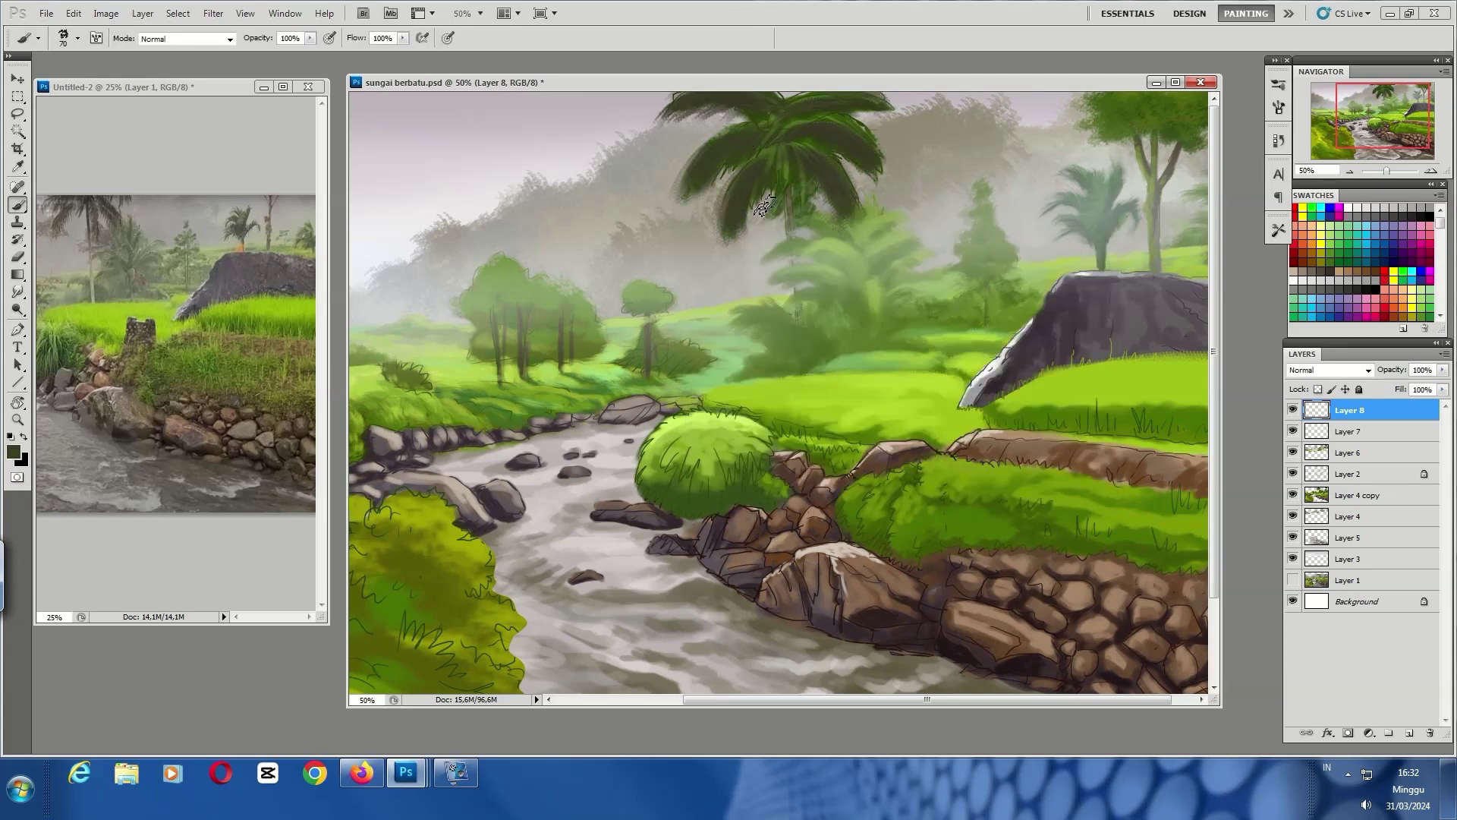
Check the brush settings and paint lighter green strokes along the far left
click(1288, 142)
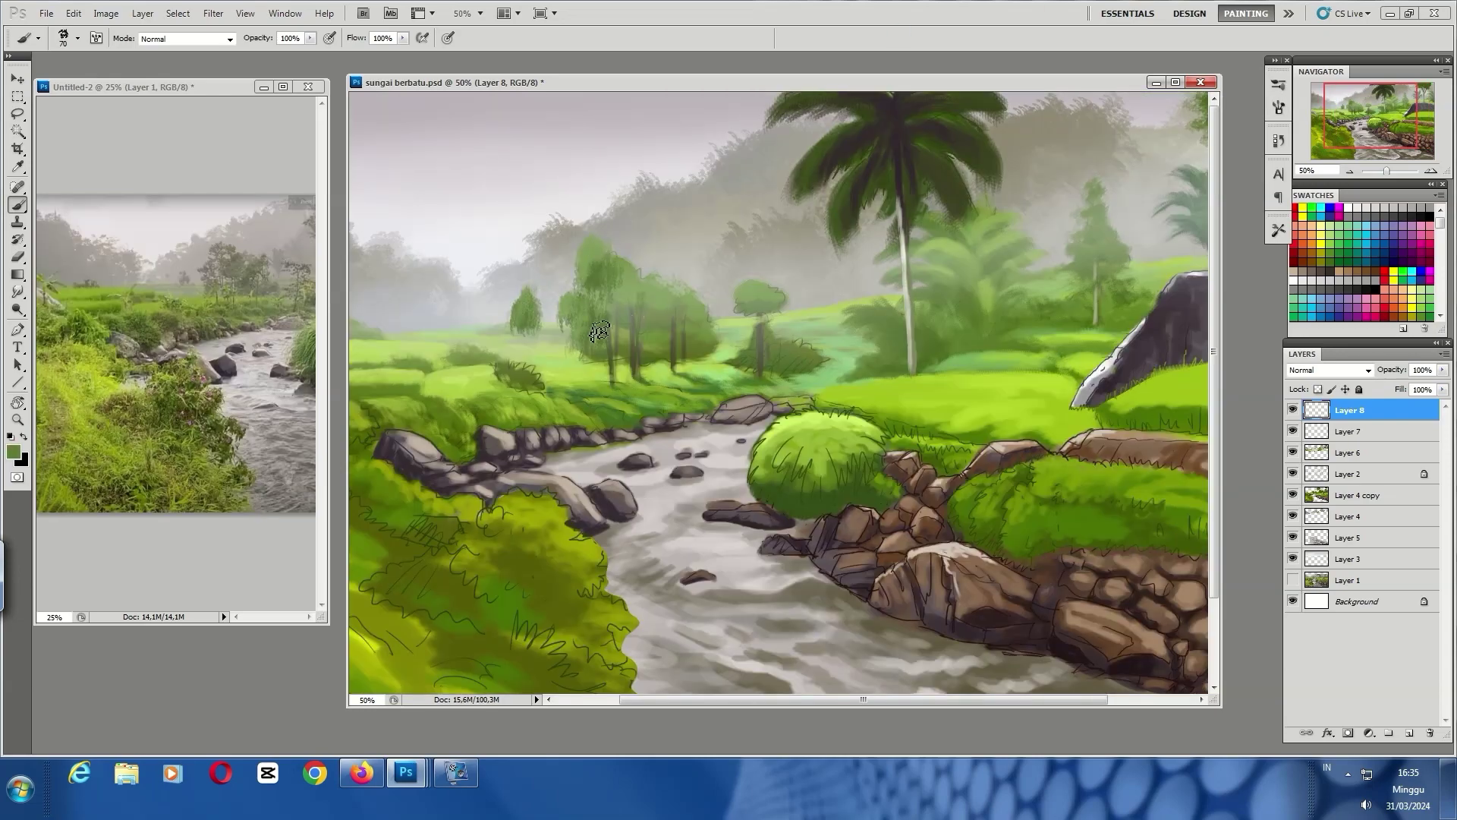
click(1279, 107)
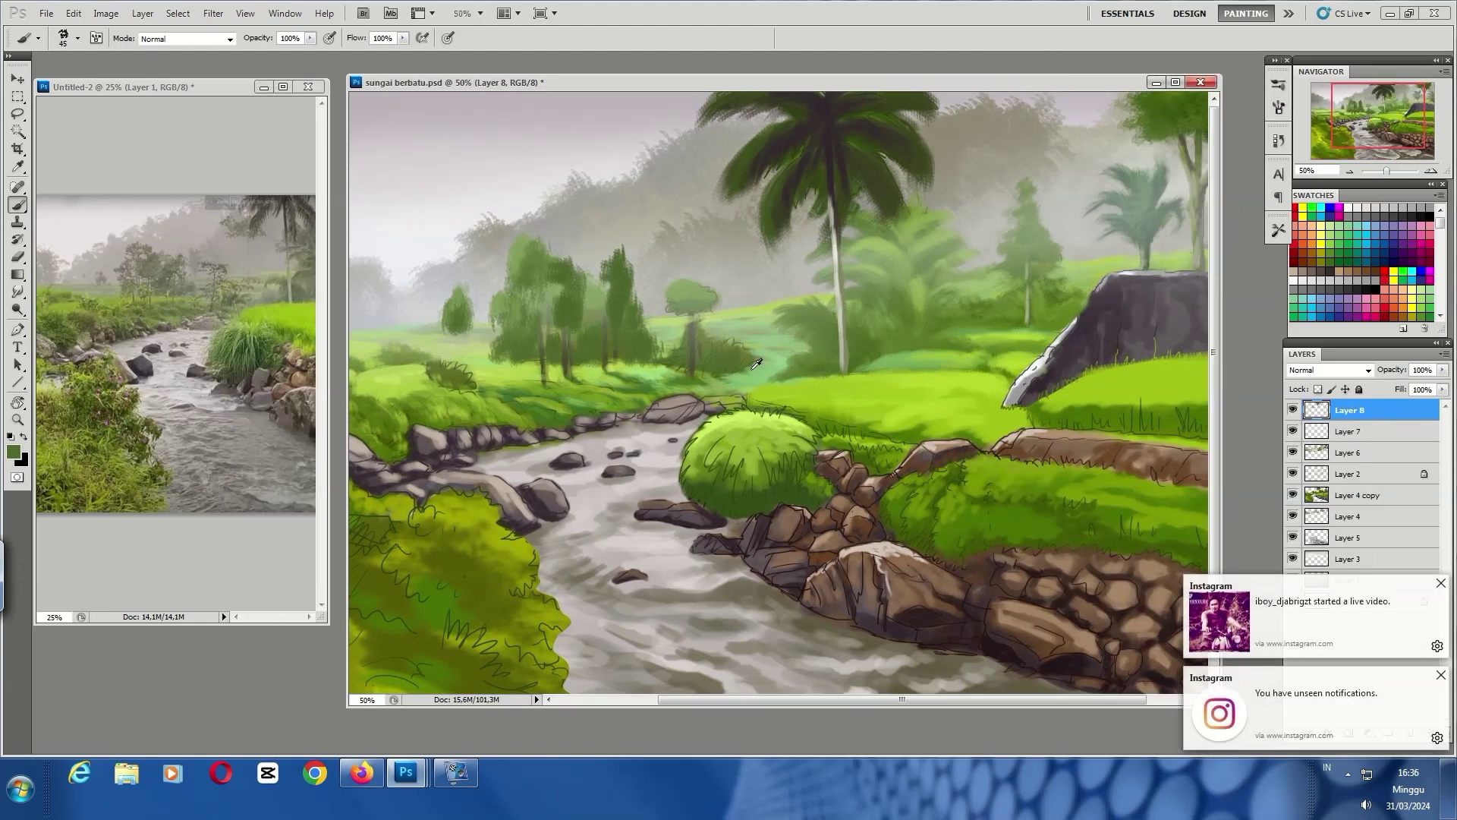
alt+click(754, 368)
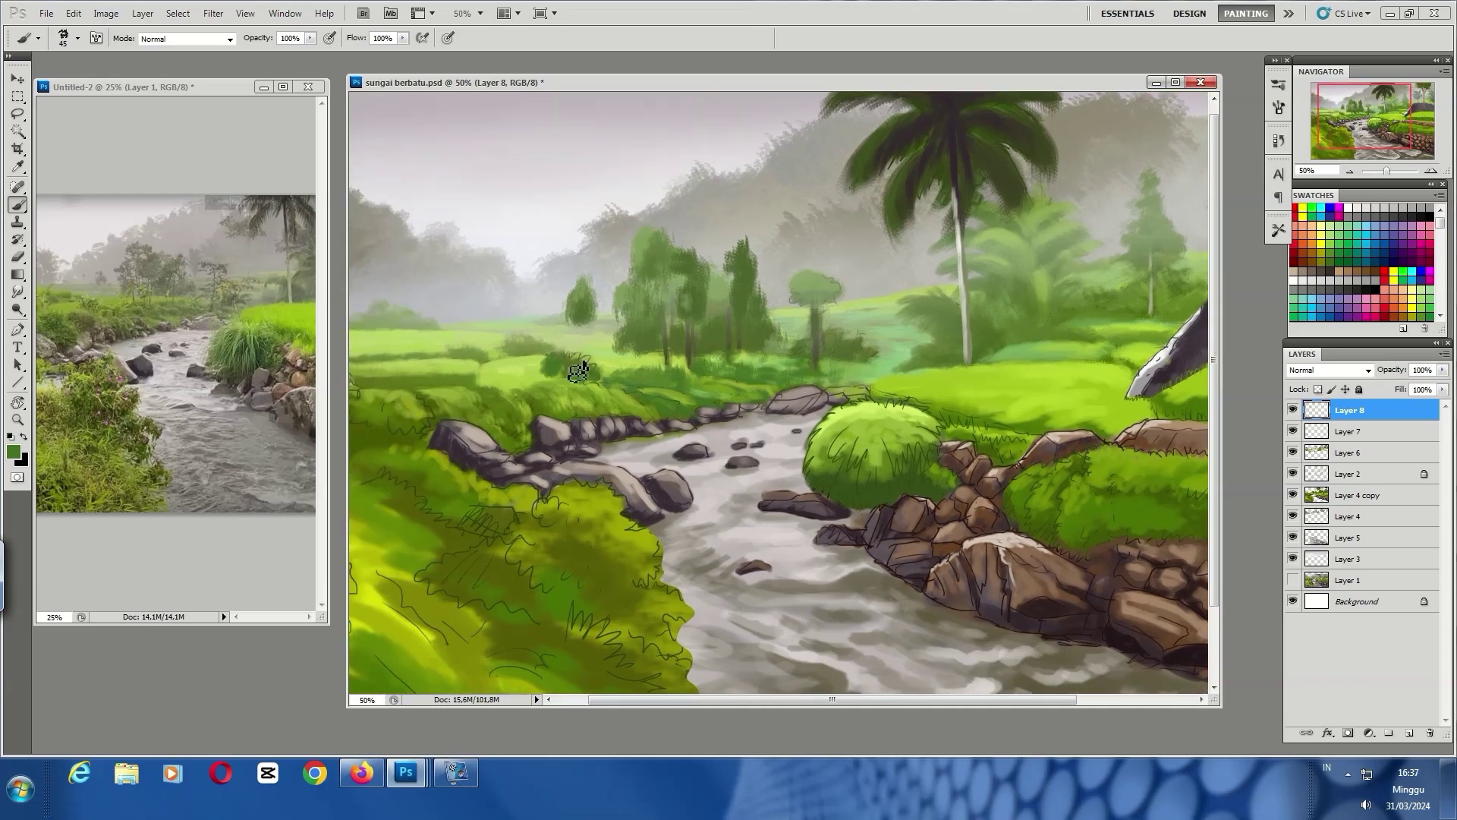
drag(406, 355, 529, 343)
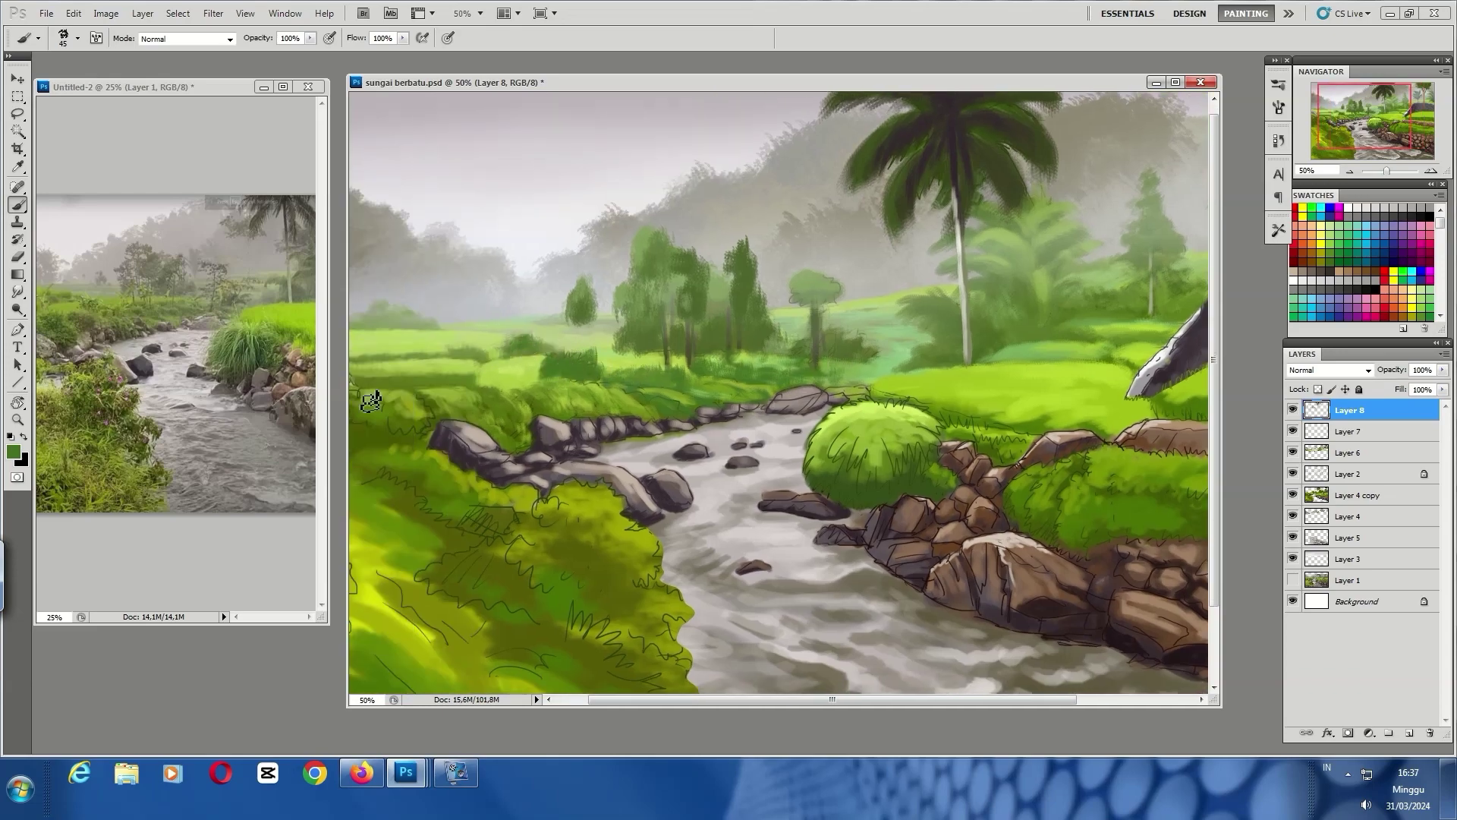
drag(372, 400, 427, 396)
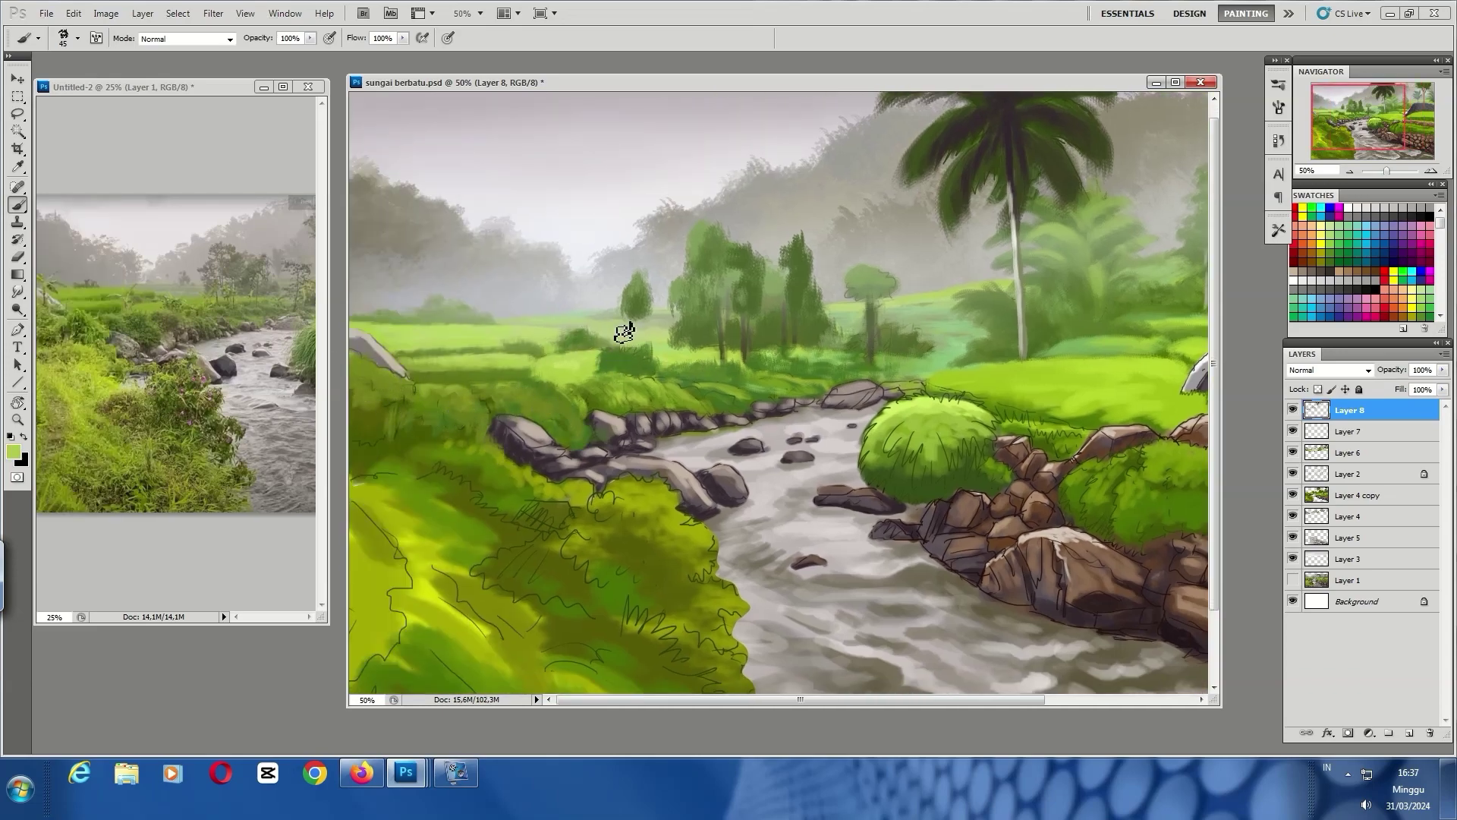
key(ctrl+minus)
Brighten the lower-left grass with yellow-green strokes at varying brush sizes
alt+click(425, 448)
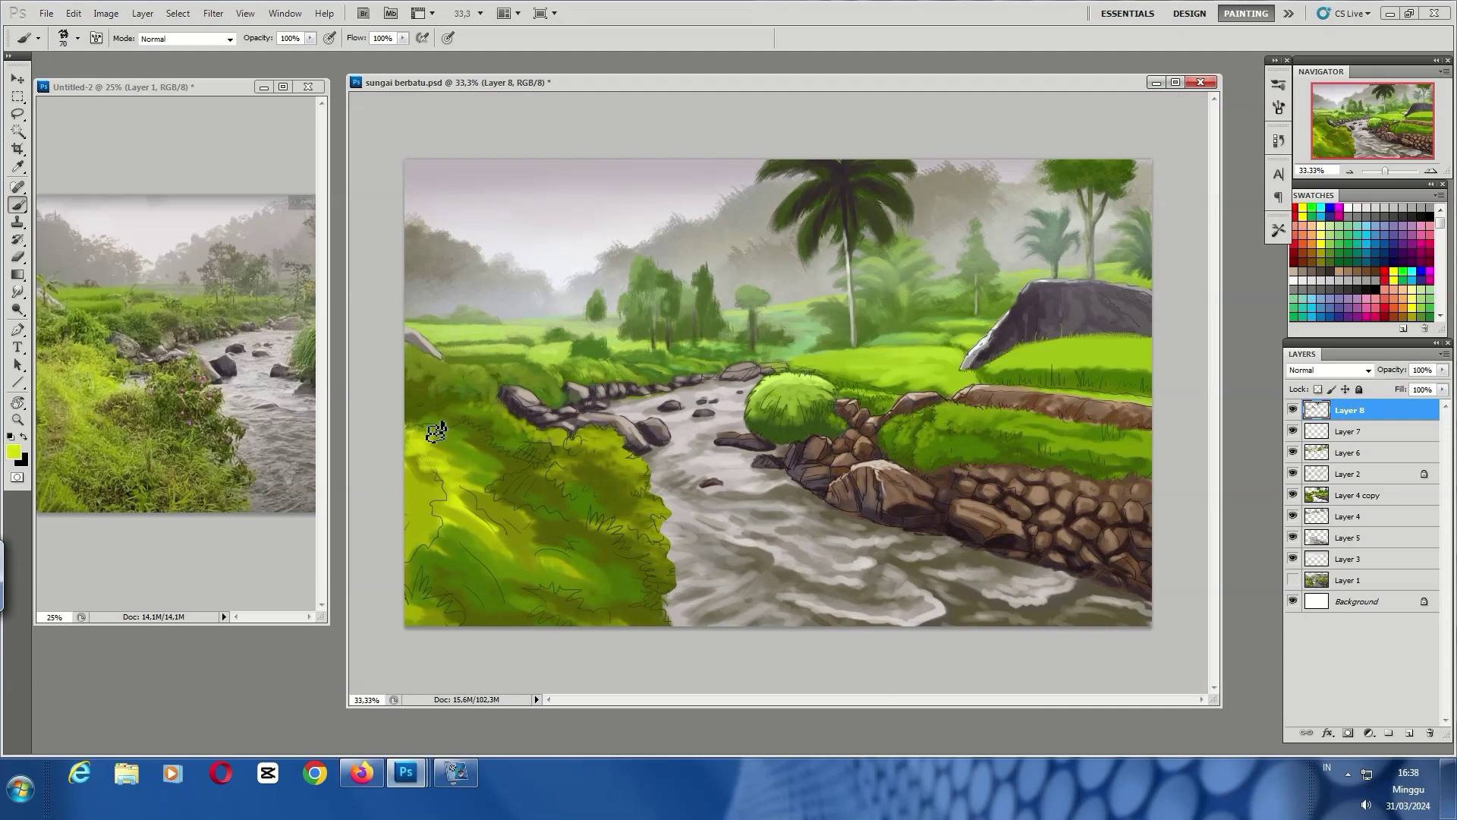
drag(429, 559, 456, 584)
key(F5)
key(F5)
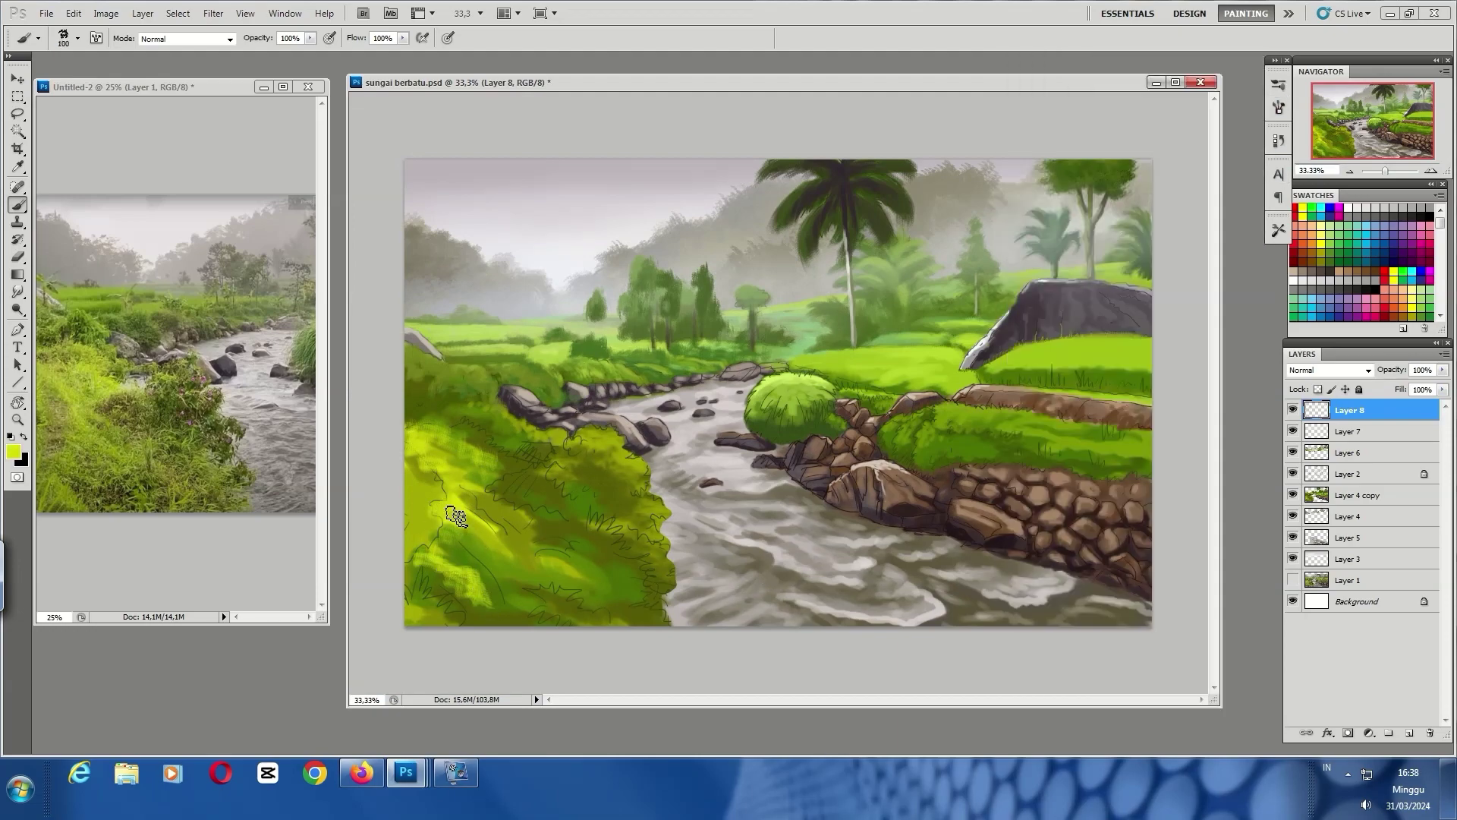
mouse_move(456, 514)
mouse_down()
mouse_move(445, 434)
mouse_move(460, 439)
mouse_move(439, 481)
mouse_move(481, 511)
mouse_move(451, 495)
mouse_move(523, 600)
mouse_move(653, 607)
mouse_up()
key(bracketleft)
key(bracketleft)
key(bracketleft)
key(bracketright)
key(bracketright)
key(bracketright)
mouse_move(486, 619)
mouse_down()
mouse_move(425, 600)
mouse_move(531, 516)
mouse_move(554, 463)
mouse_up()
key(bracketleft)
key(bracketleft)
key(bracketleft)
scroll(441, 324, up, 1)
Paint olive green and brownish strokes onto the bank grass
mouse_move(441, 324)
mouse_down()
mouse_move(464, 315)
mouse_move(397, 307)
mouse_up()
alt+click(451, 334)
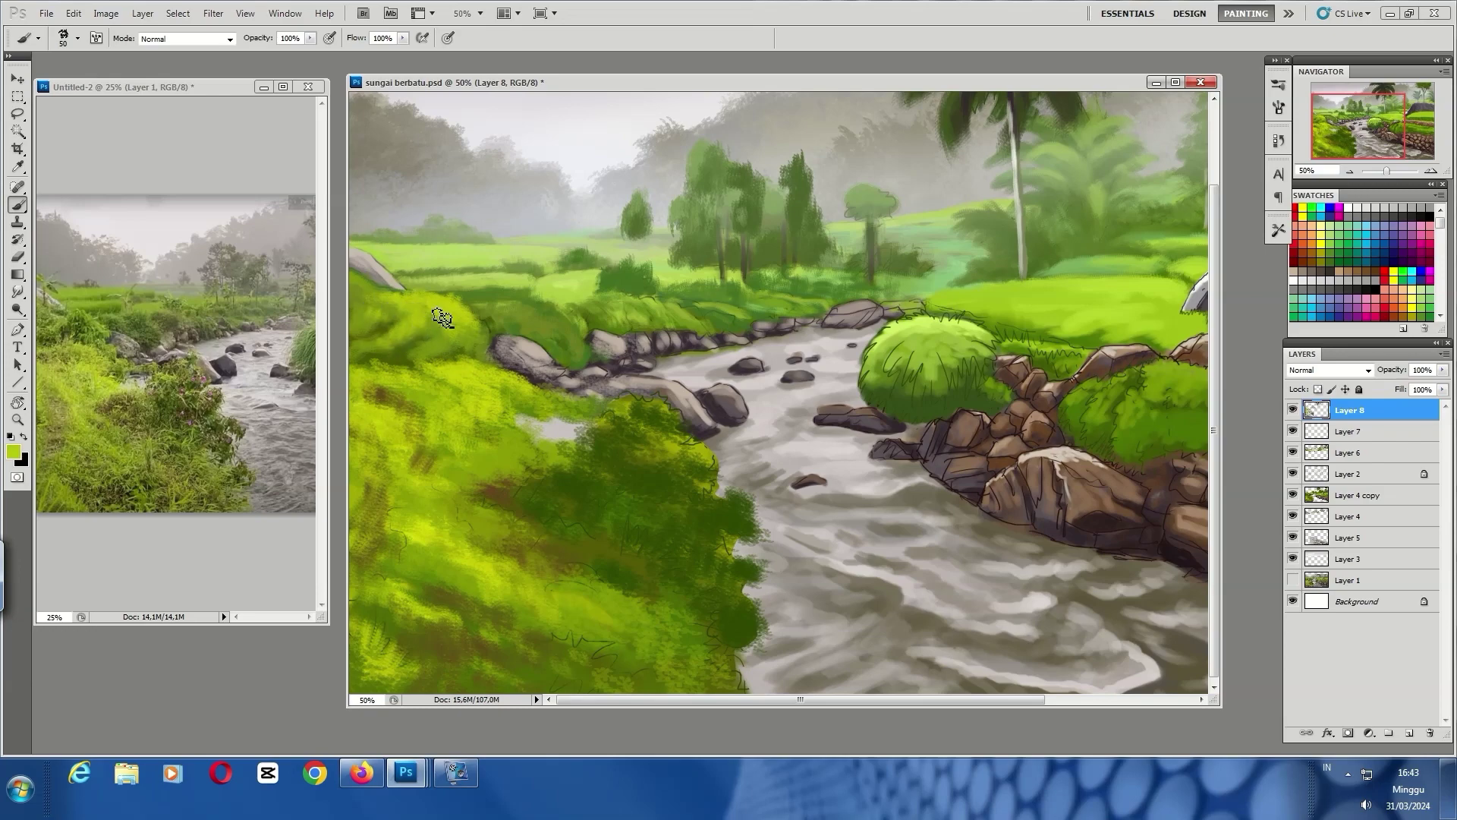
scroll(519, 319, up, 1)
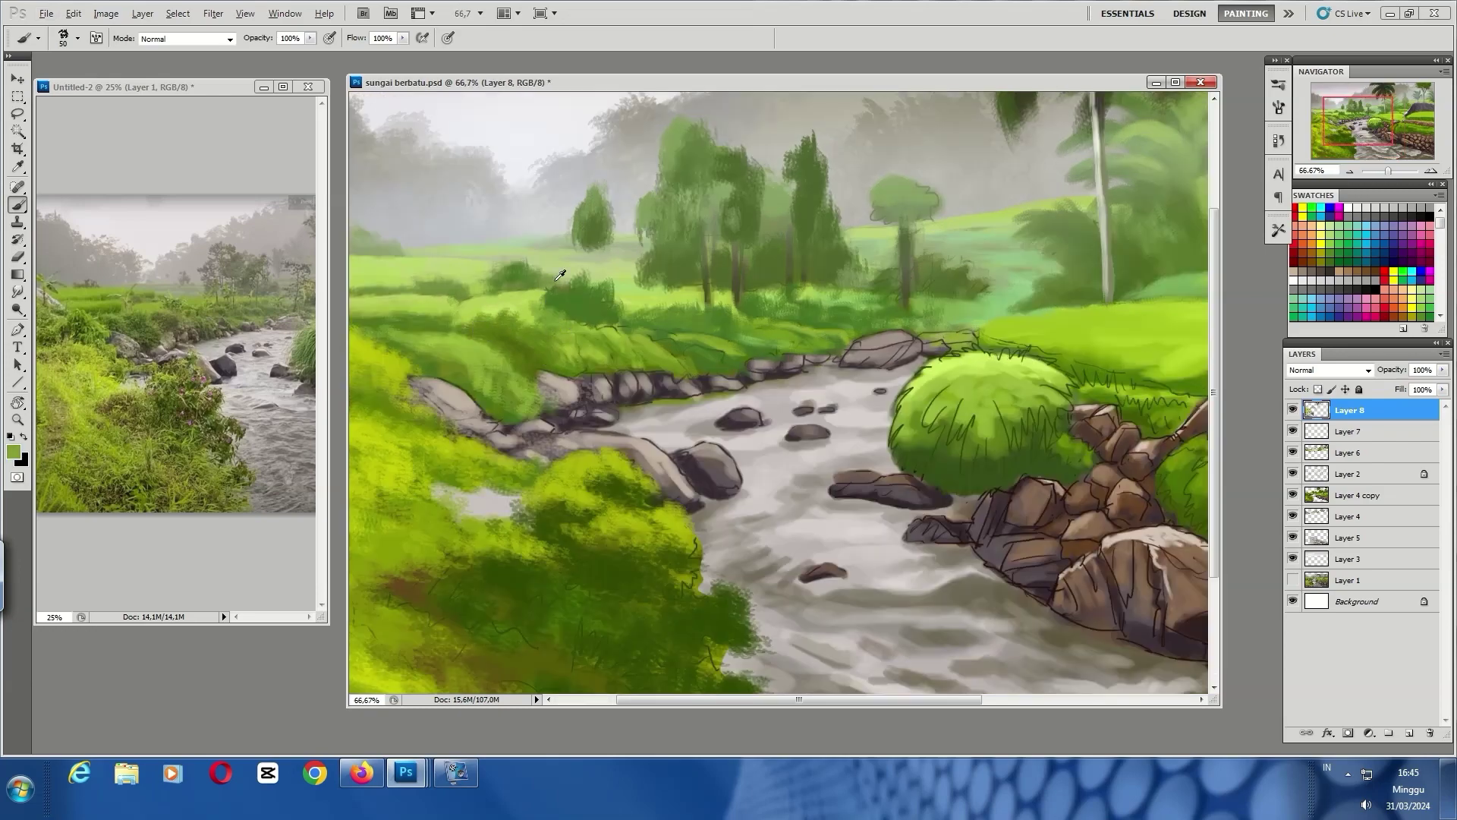
alt+click(616, 330)
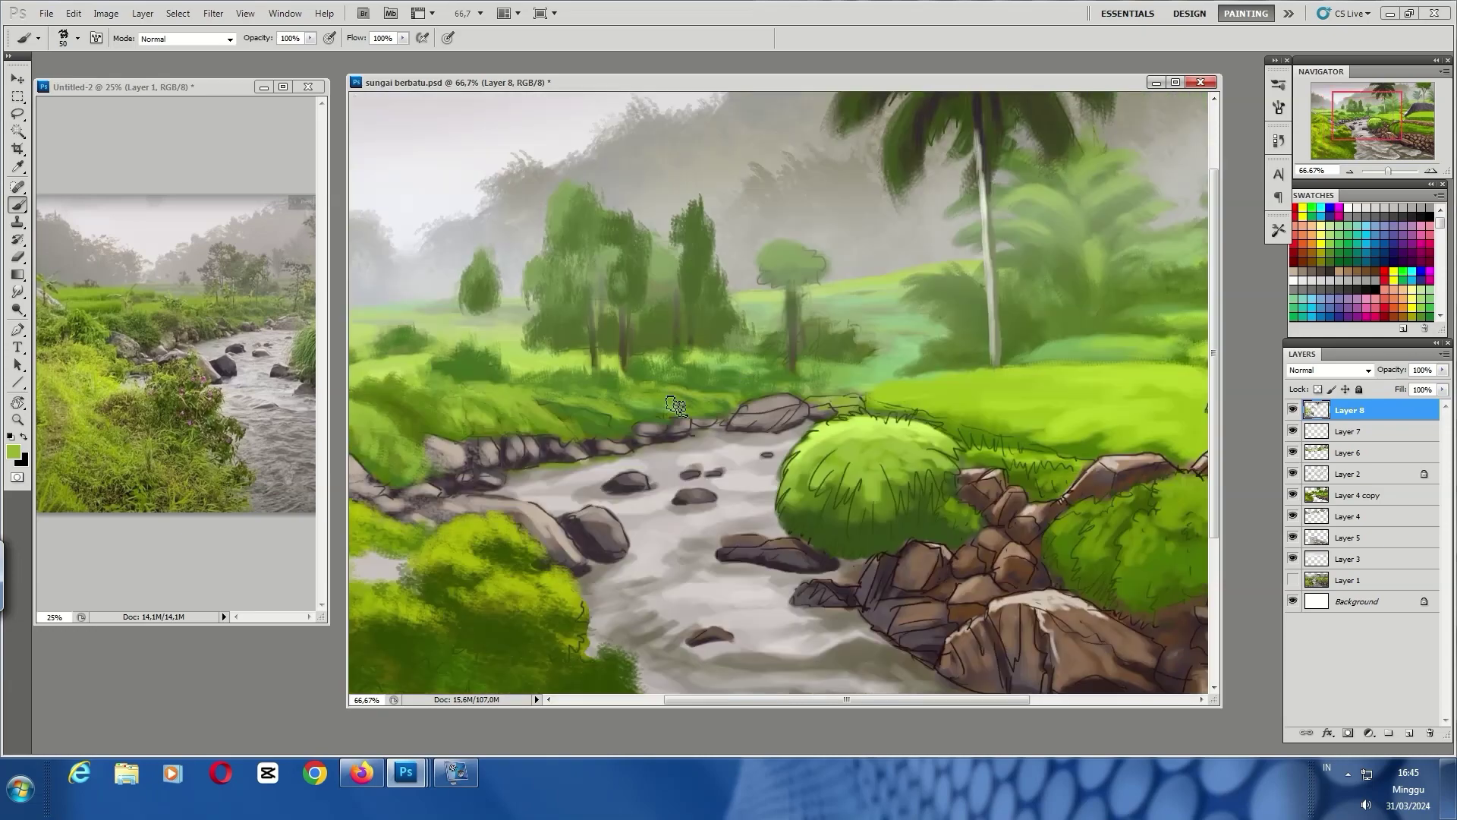
drag(617, 330, 569, 328)
alt+click(567, 326)
key(bracketleft)
key(bracketleft)
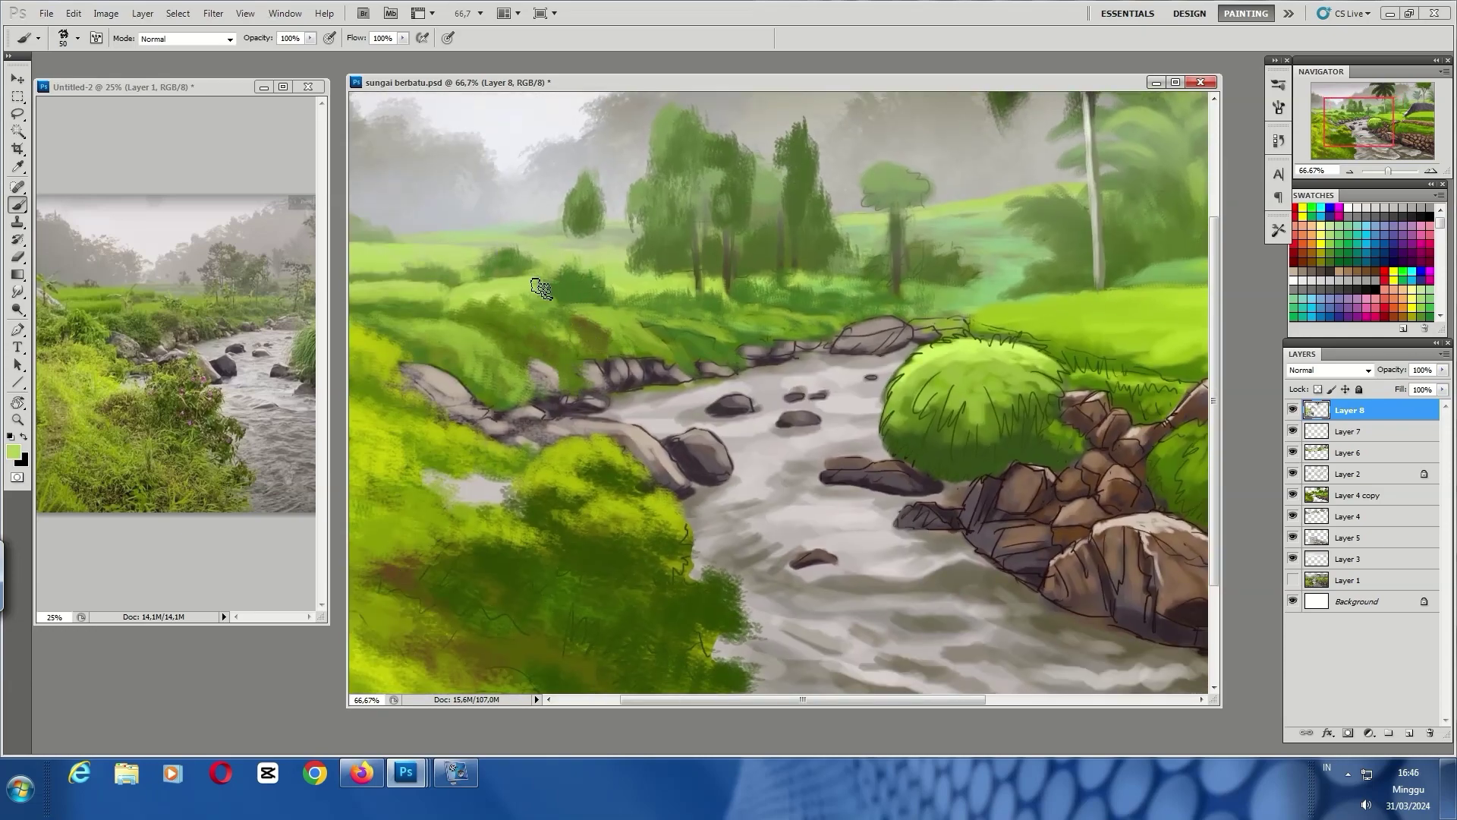
scroll(608, 319, up, 1)
Shade the bank rocks grey, add green grass strokes and a dark green leafy bush
alt+click(689, 328)
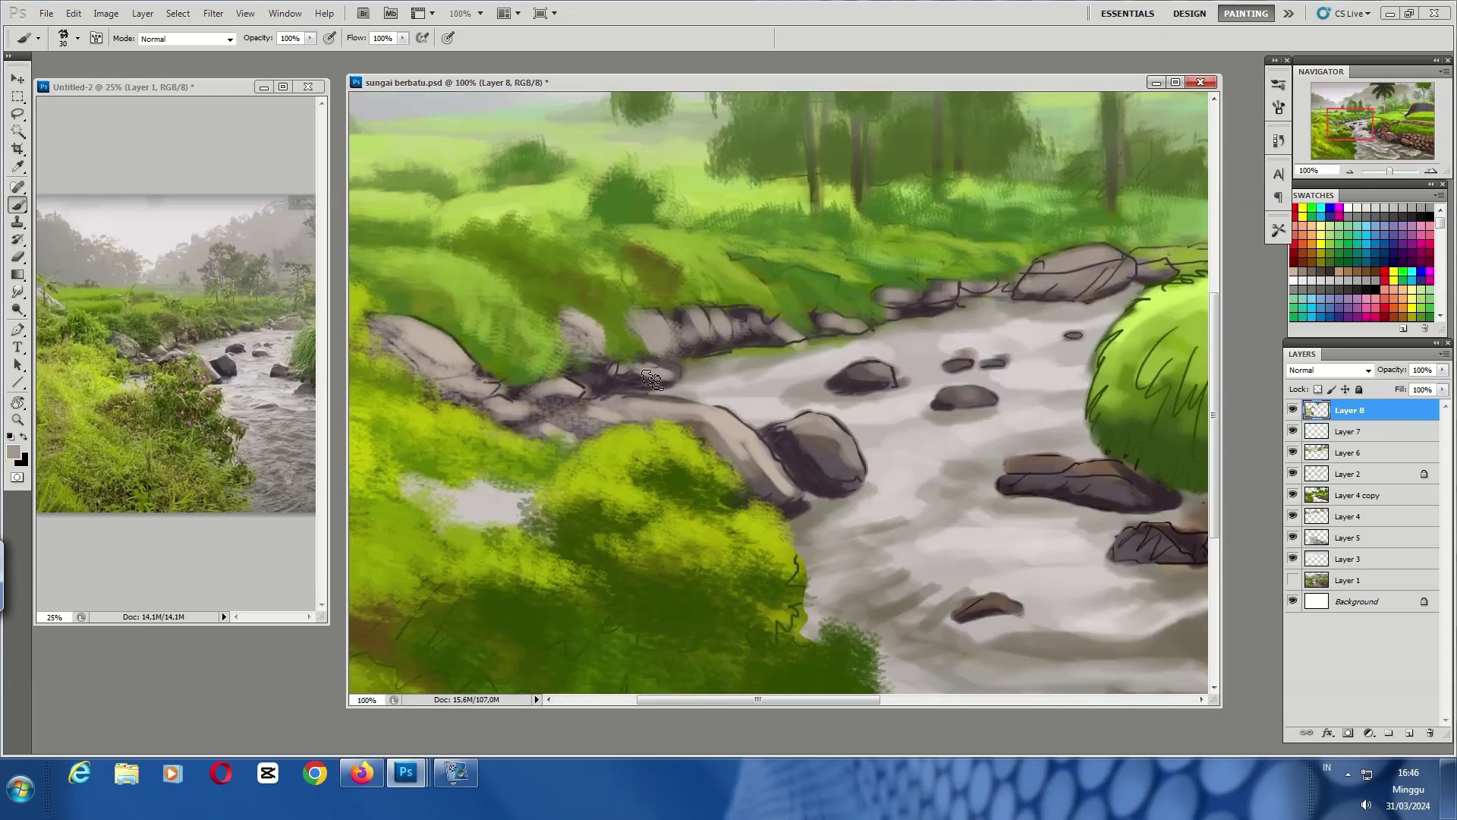
mouse_move(651, 380)
mouse_down()
mouse_move(683, 414)
mouse_move(570, 395)
mouse_move(635, 410)
mouse_up()
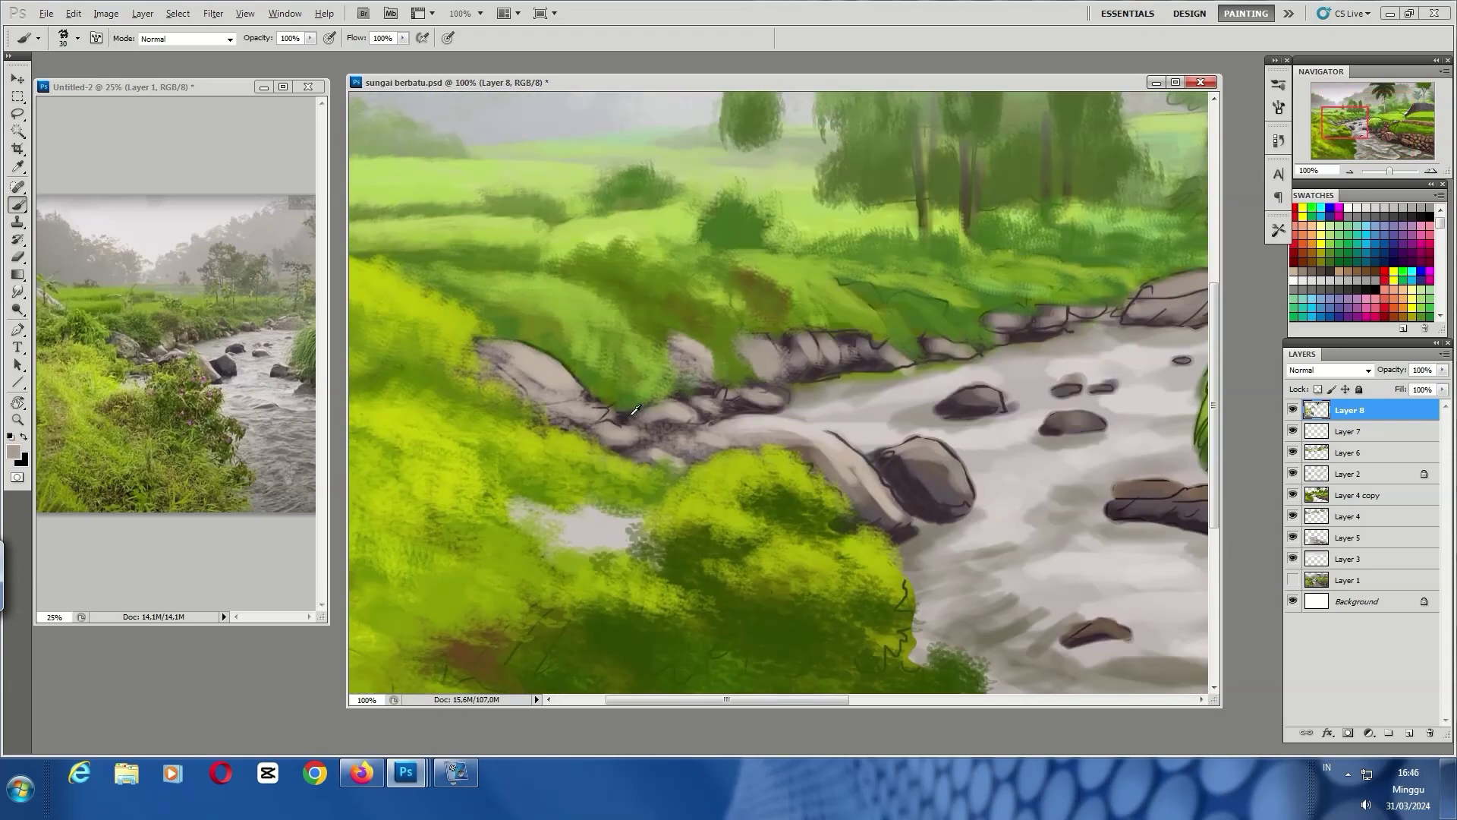
mouse_move(475, 346)
mouse_down()
mouse_move(532, 395)
mouse_move(645, 413)
mouse_up()
alt+click(540, 328)
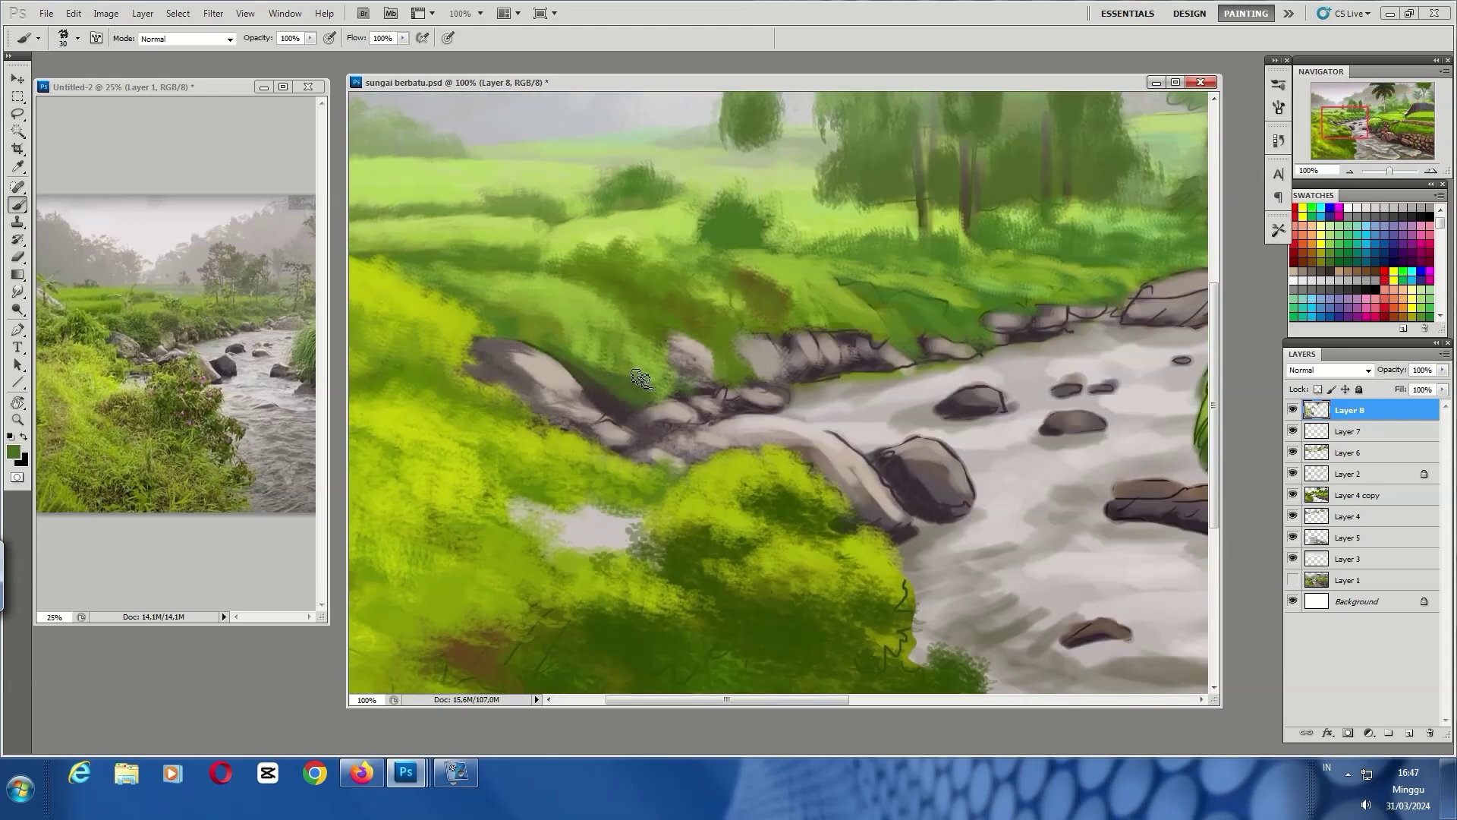
mouse_move(577, 471)
mouse_down()
mouse_move(622, 482)
mouse_move(535, 474)
mouse_up()
drag(396, 355, 563, 416)
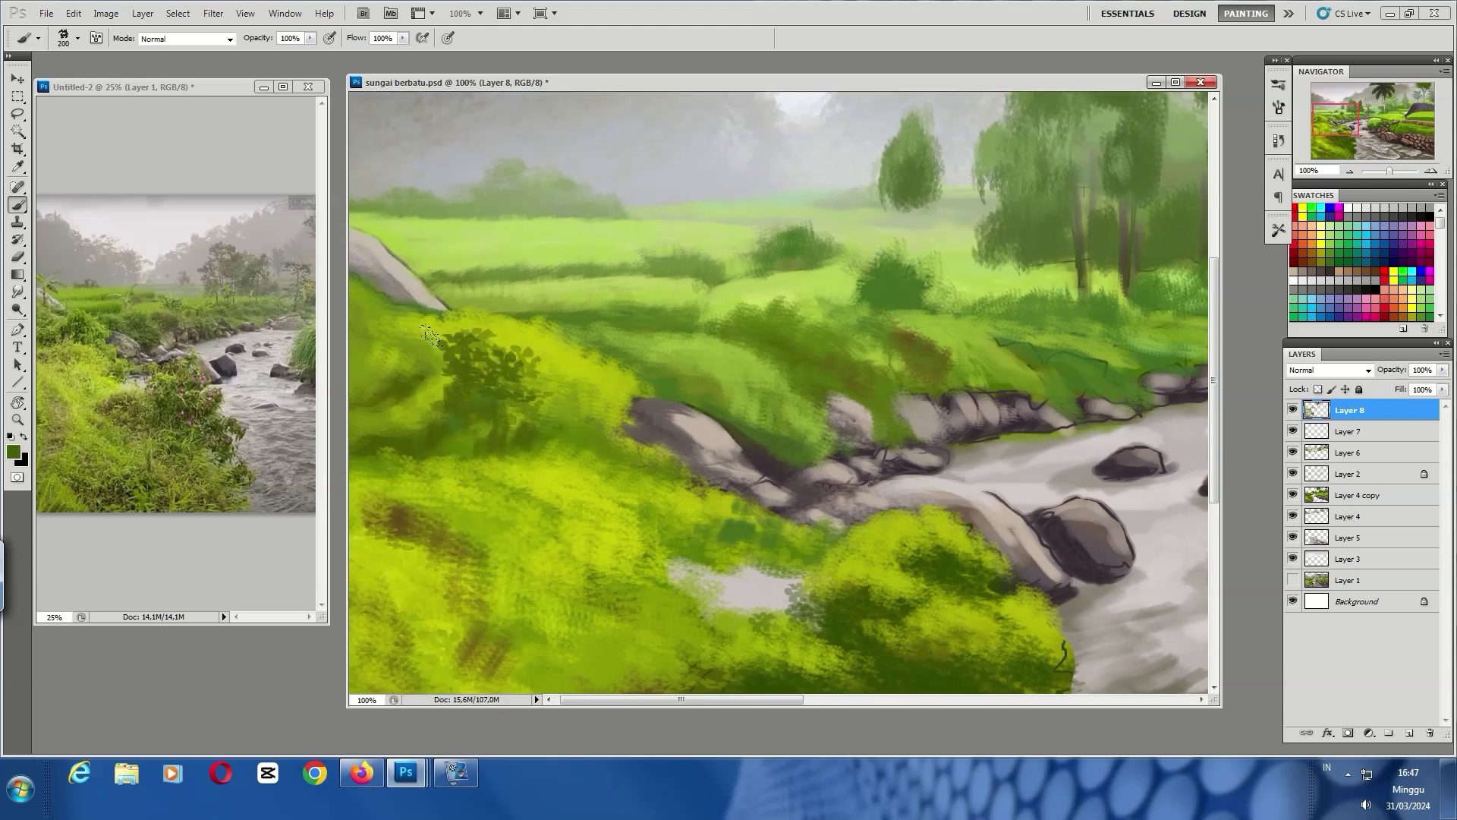
key(bracketright)
key(bracketright)
key(bracketright)
click(478, 374)
Paint light yellow-green grass strokes across the bank and lighten its dark green patches
key(bracketleft)
key(bracketleft)
key(bracketleft)
scroll(521, 527, down, 5)
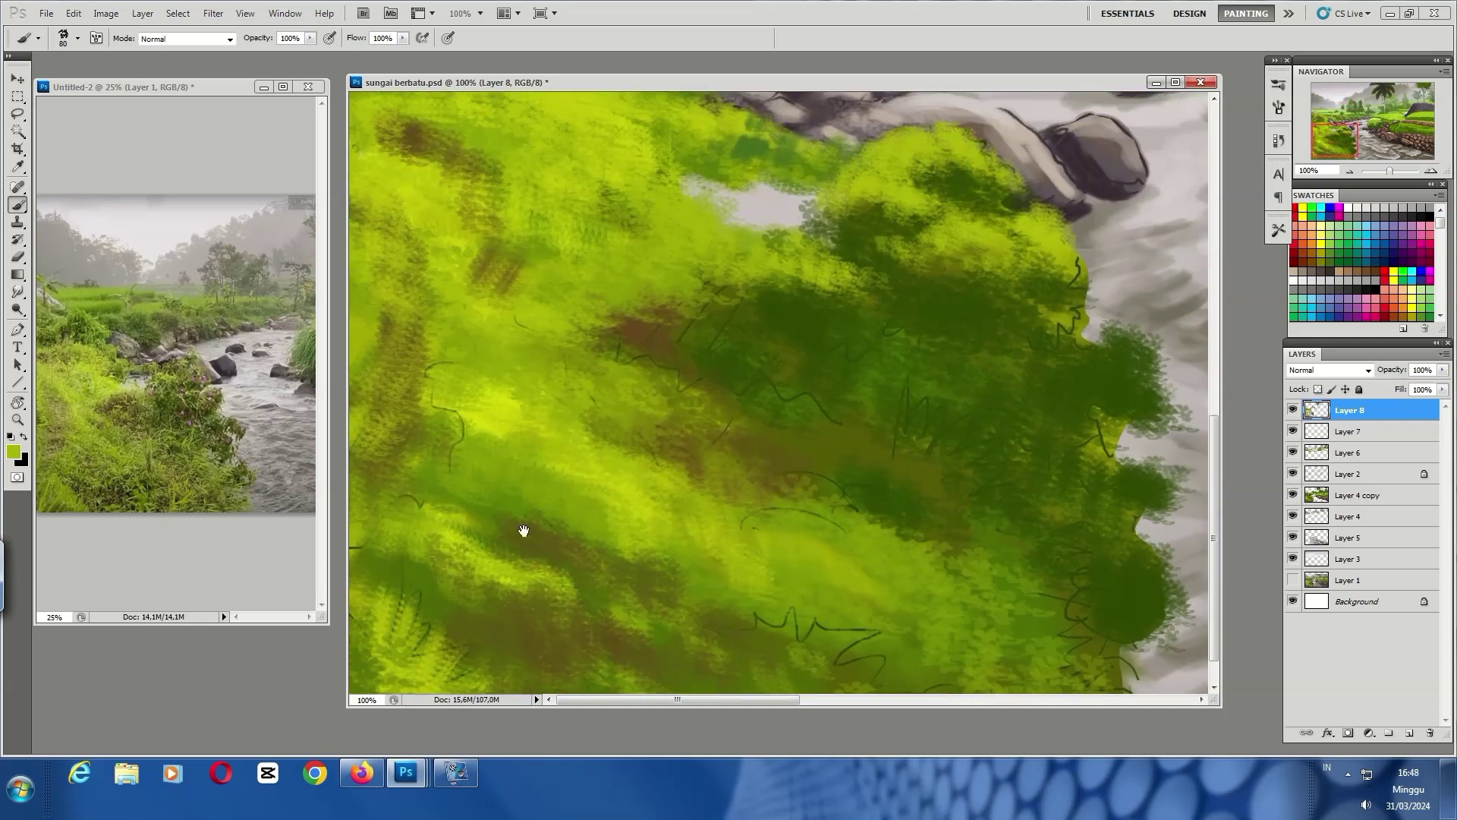
drag(660, 523, 911, 668)
drag(729, 379, 455, 456)
scroll(470, 455, down, 1)
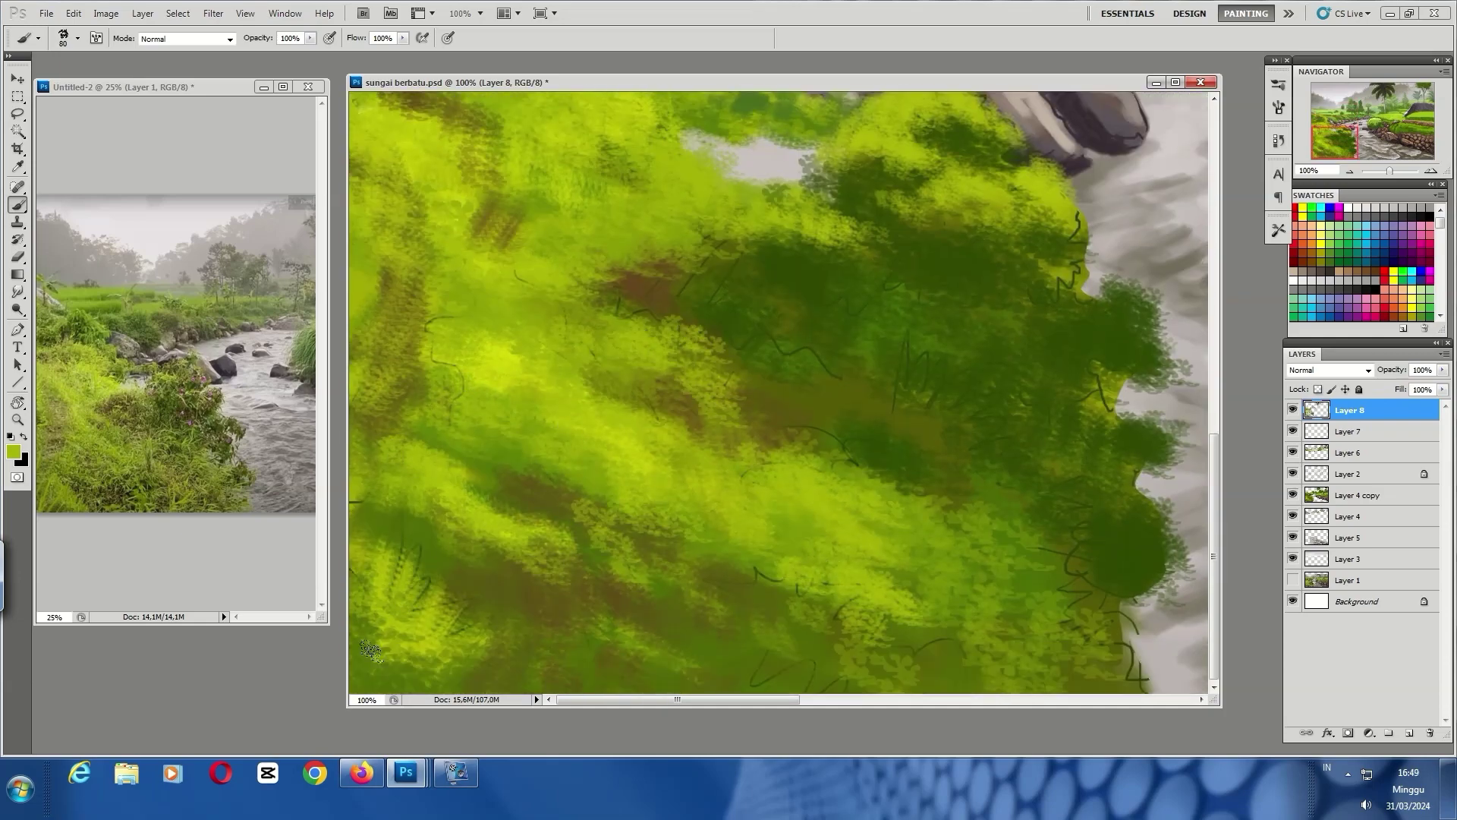
drag(517, 668, 397, 566)
key(ctrl+minus)
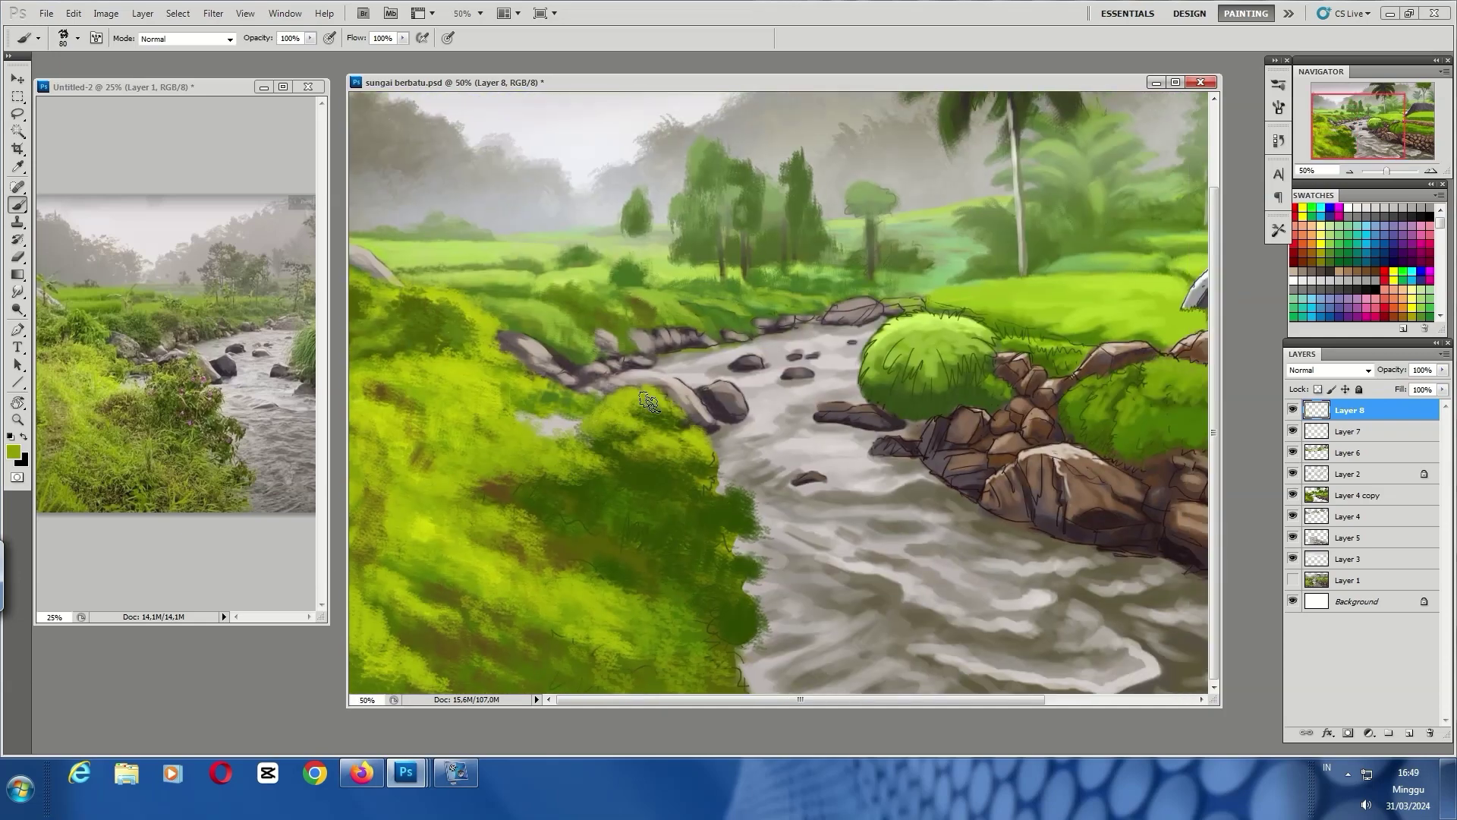
mouse_move(717, 497)
mouse_down()
mouse_move(574, 512)
mouse_move(586, 454)
mouse_up()
Lighten the bank grass, then paint dark green foliage over the central trees
drag(615, 556, 547, 607)
alt+click(610, 404)
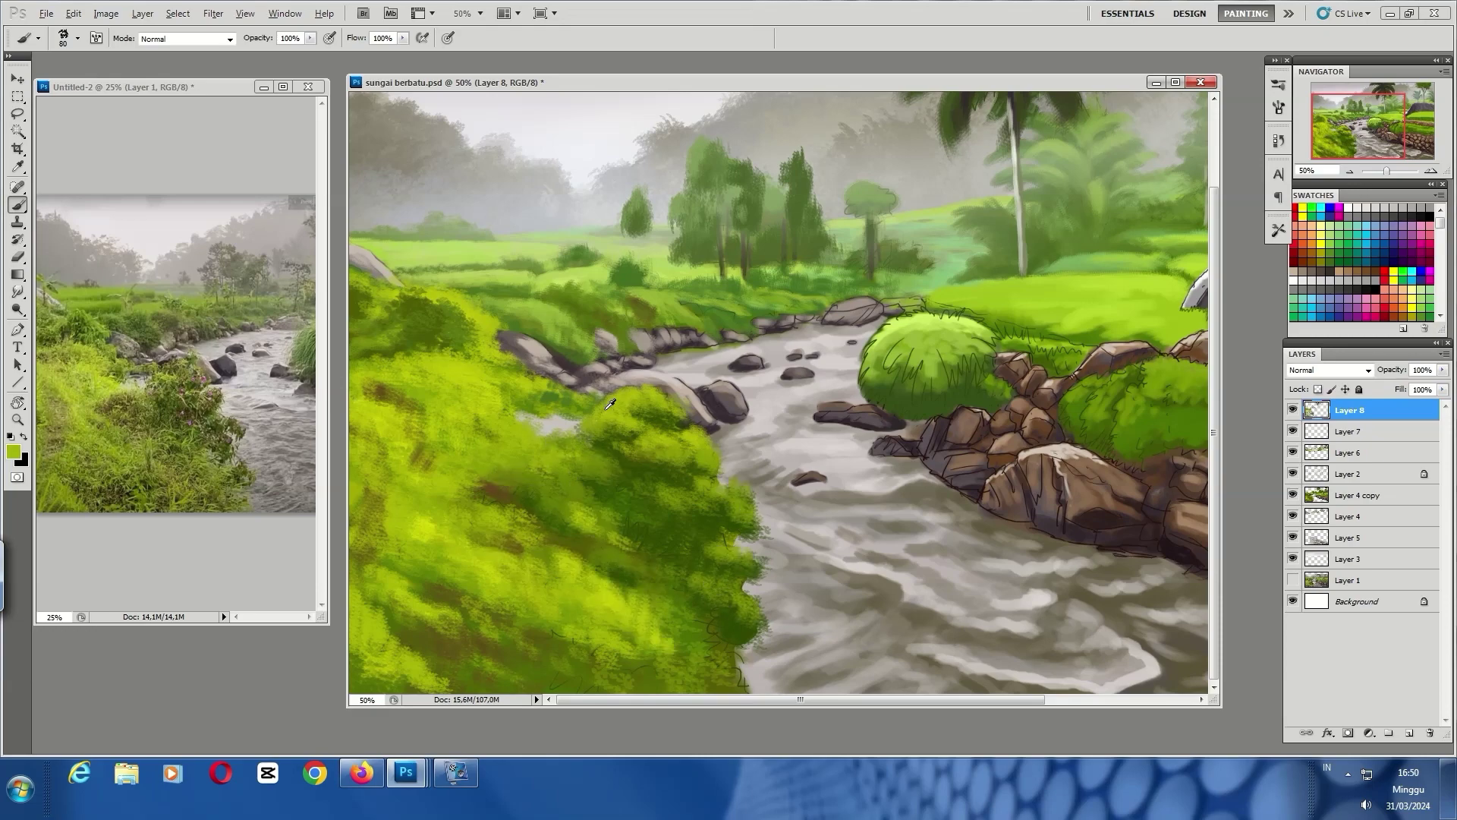
drag(1004, 306, 902, 367)
alt+click(651, 259)
key(bracketright)
key(bracketright)
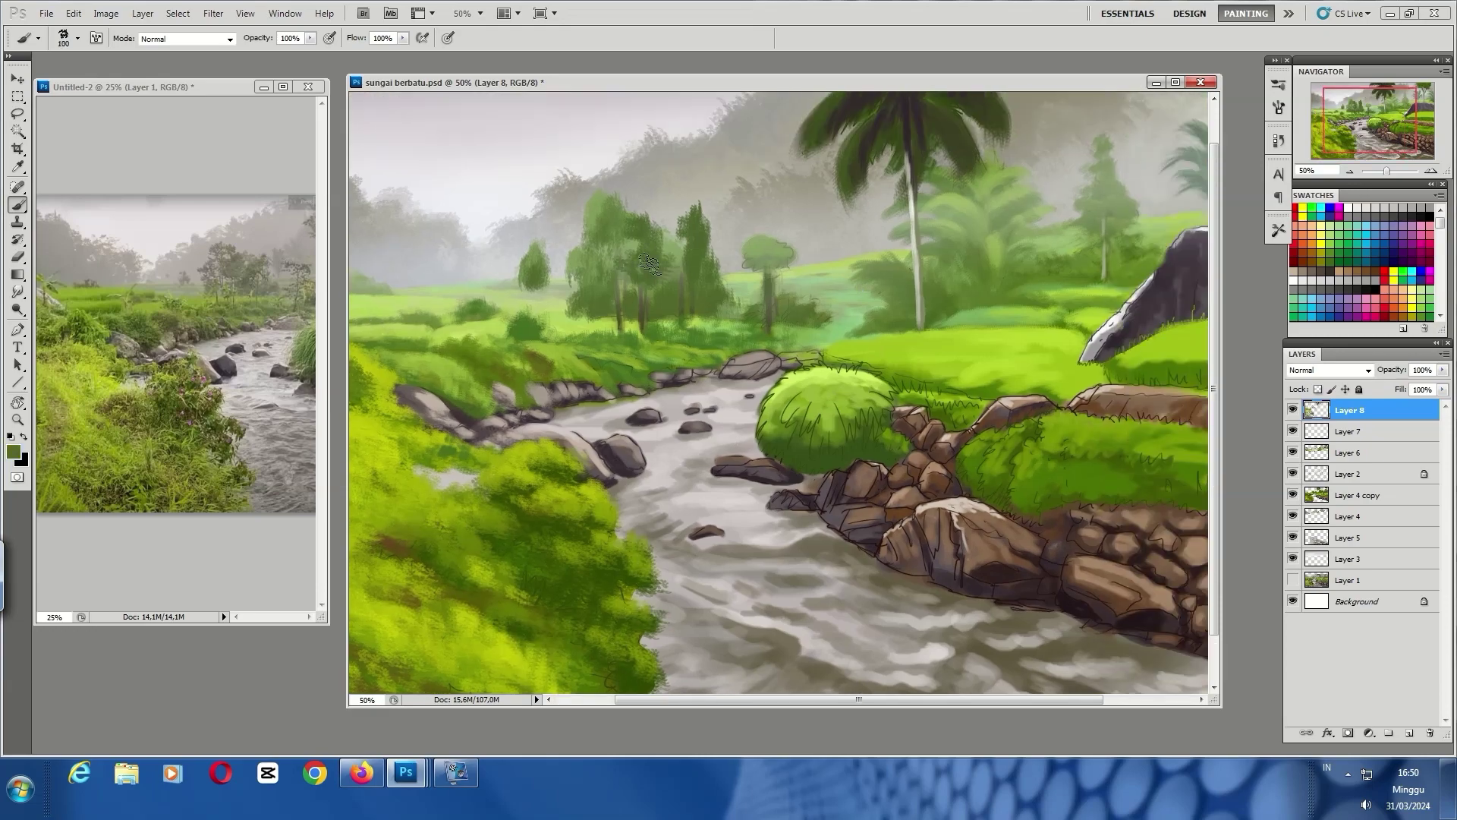
alt+click(175, 385)
key(bracketleft)
key(bracketleft)
mouse_move(693, 215)
mouse_down()
mouse_move(729, 288)
mouse_move(754, 238)
mouse_up()
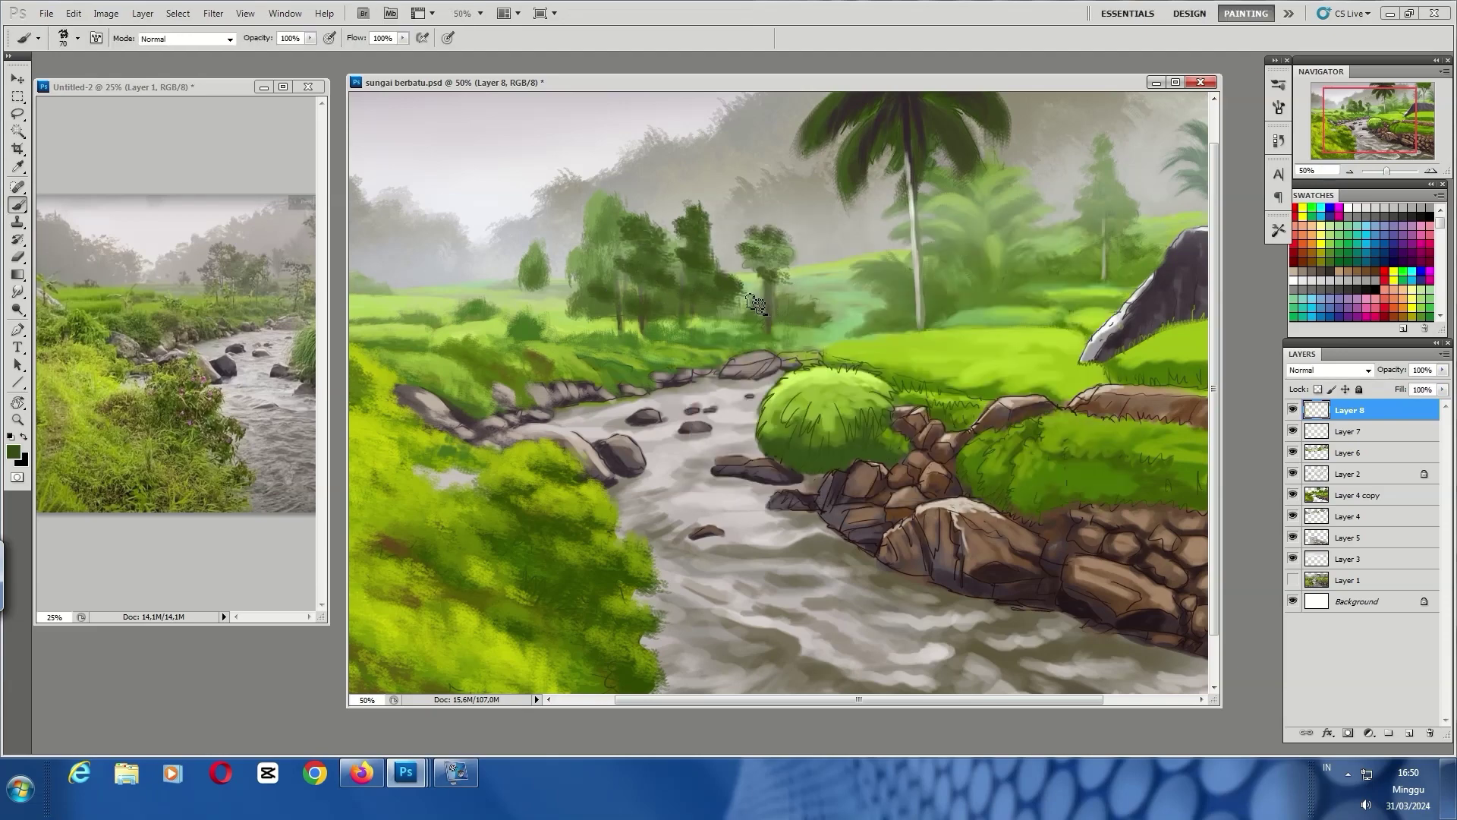
Add pale green leaves to a tree revealing its trunk, and darken the rock-grass gap
alt+click(717, 322)
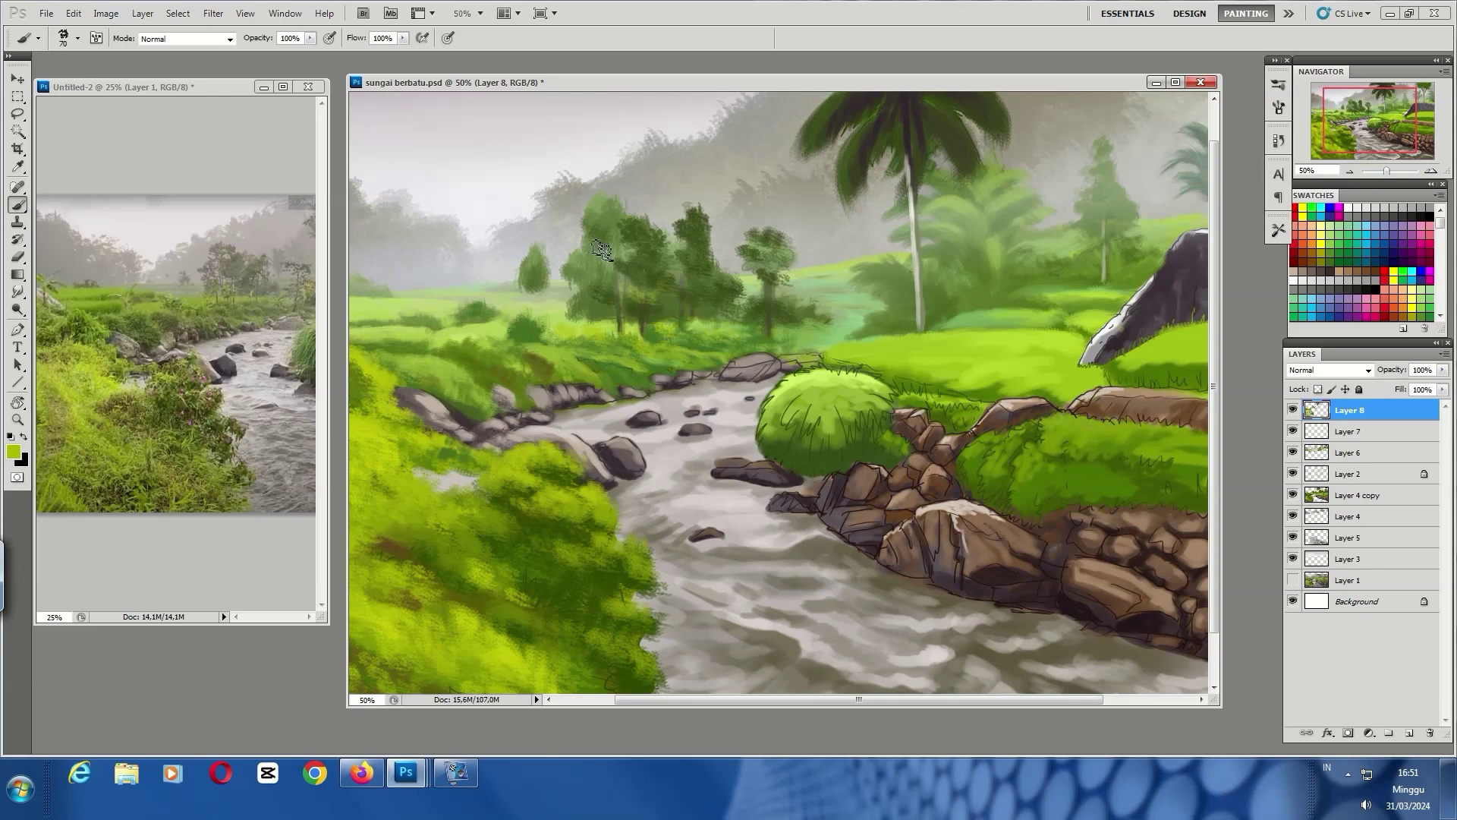
alt+click(602, 222)
key(ctrl+minus)
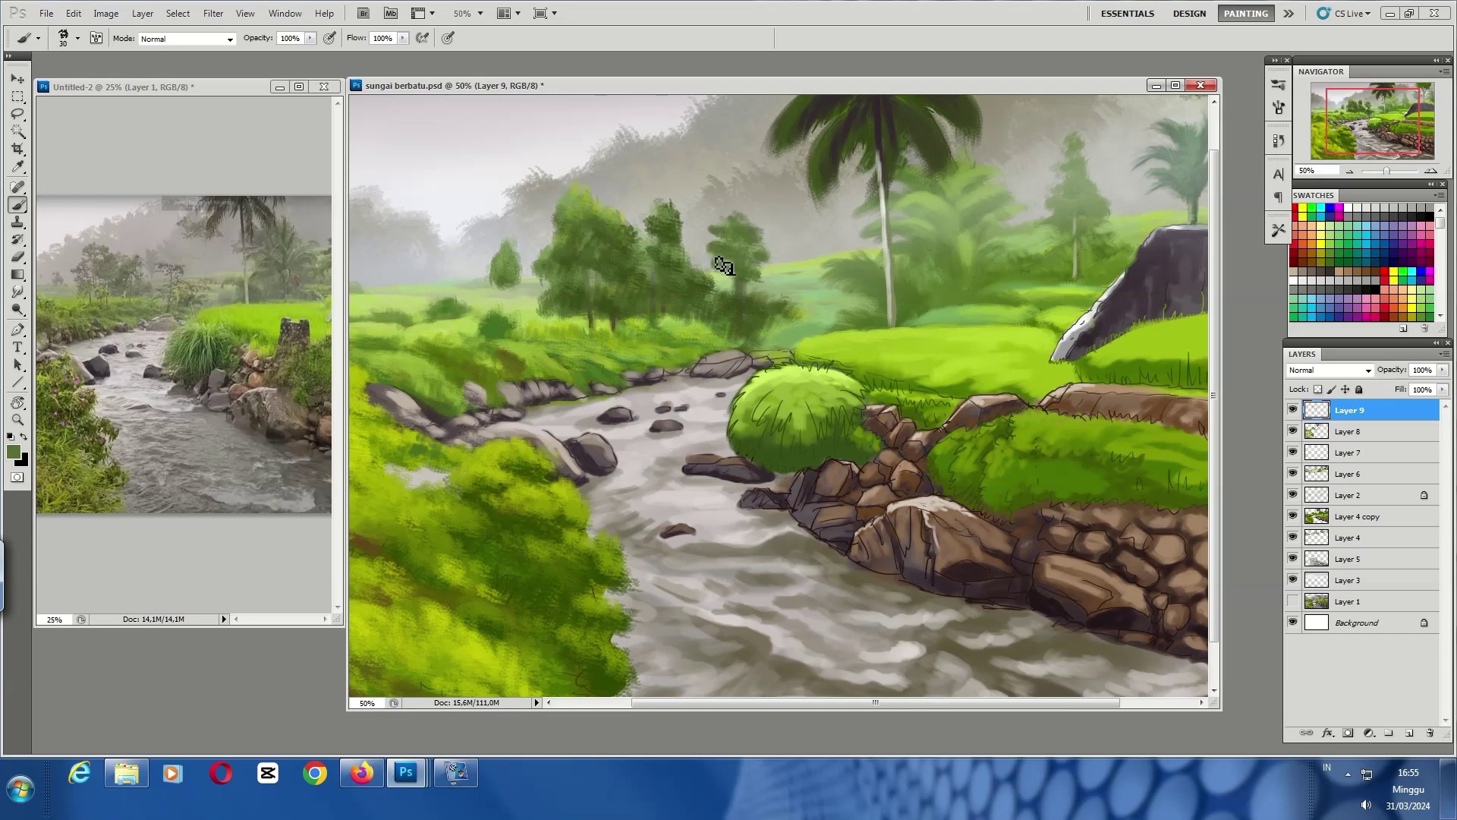
drag(757, 278, 742, 332)
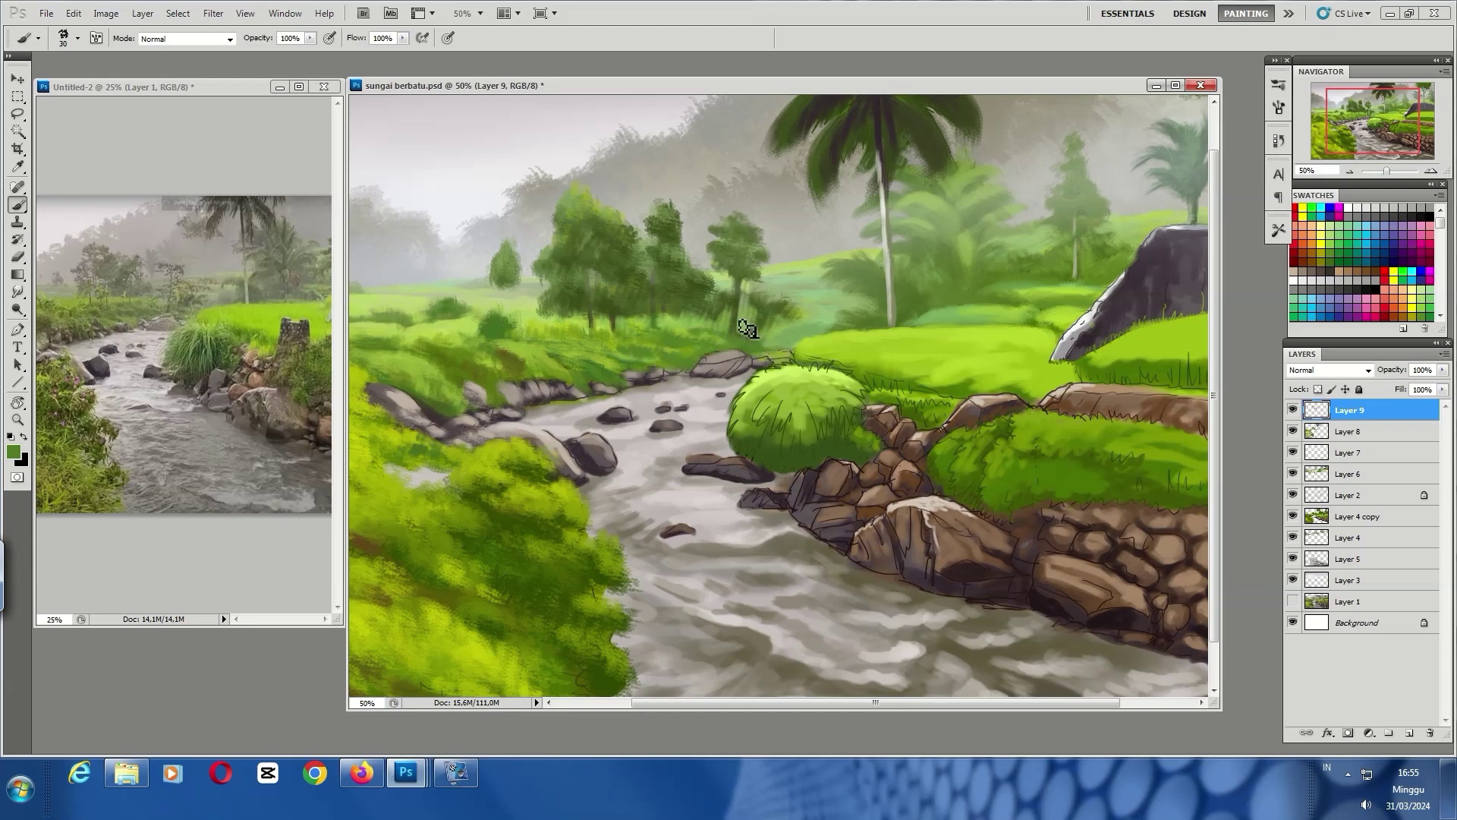
drag(761, 358, 798, 357)
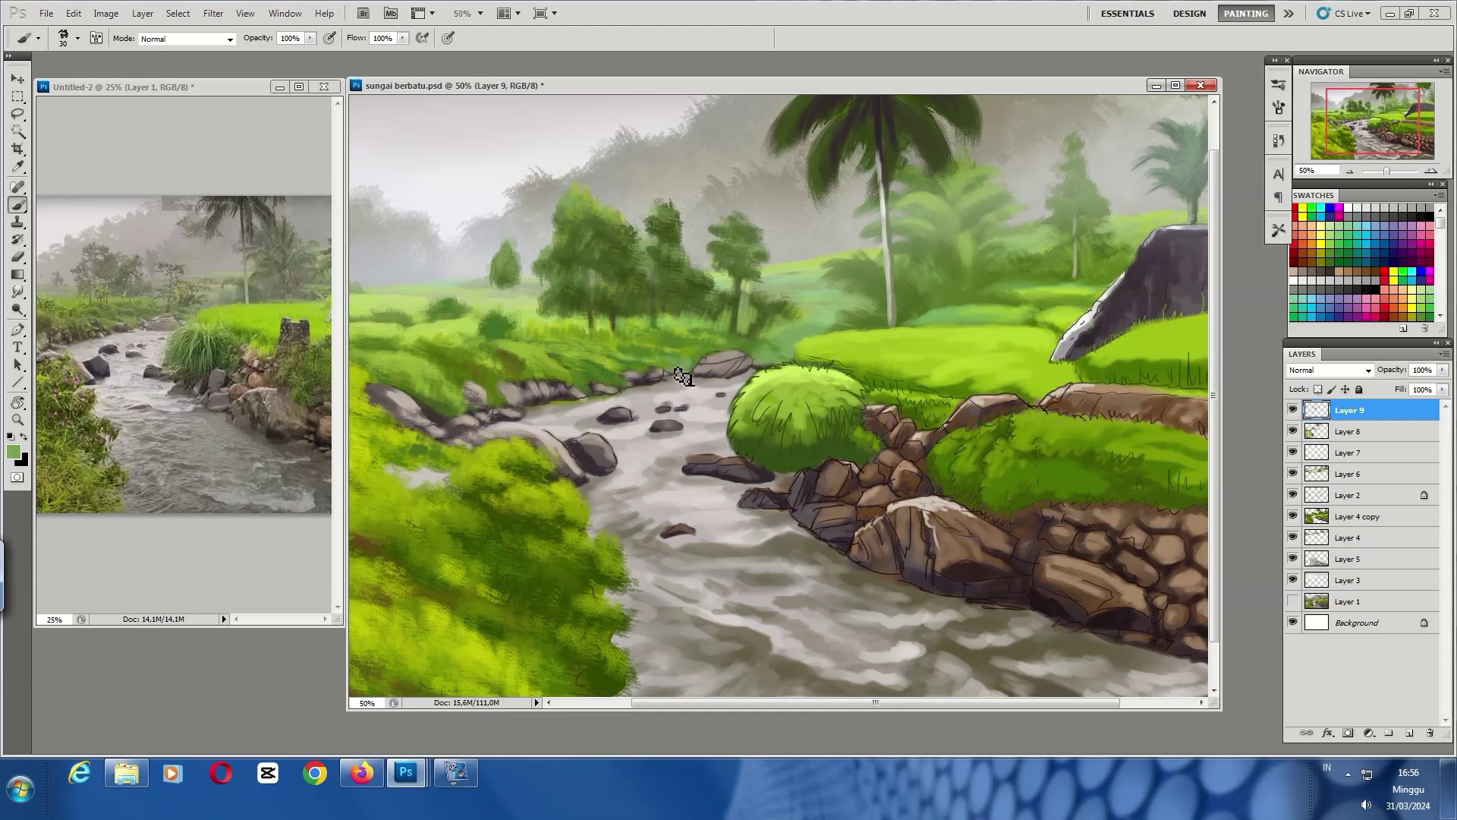
Sample olive and light greens around the left bank and terraces with a much smaller brush
alt+click(670, 322)
drag(447, 358, 534, 363)
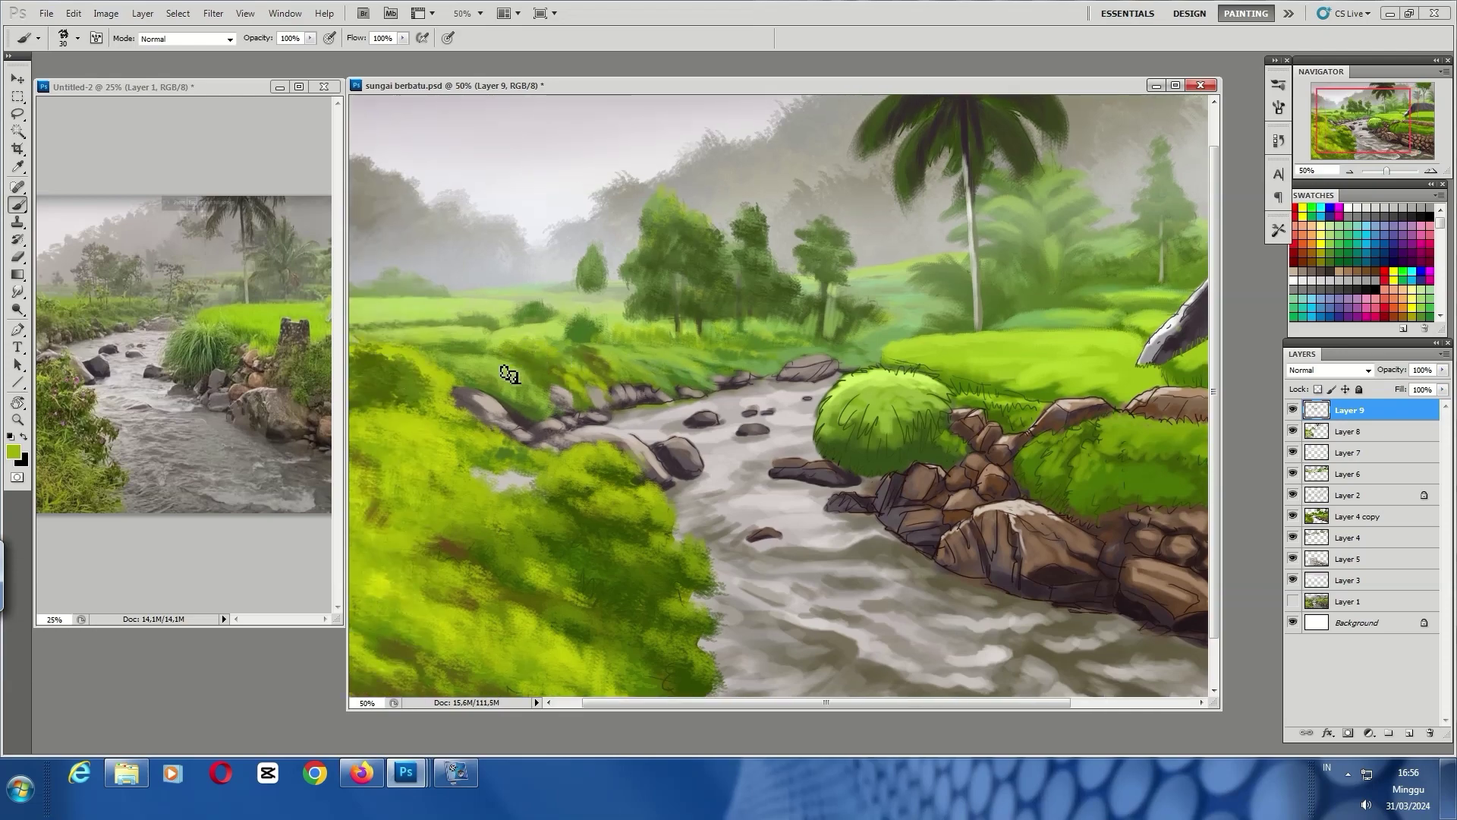
alt+click(453, 380)
alt+click(552, 353)
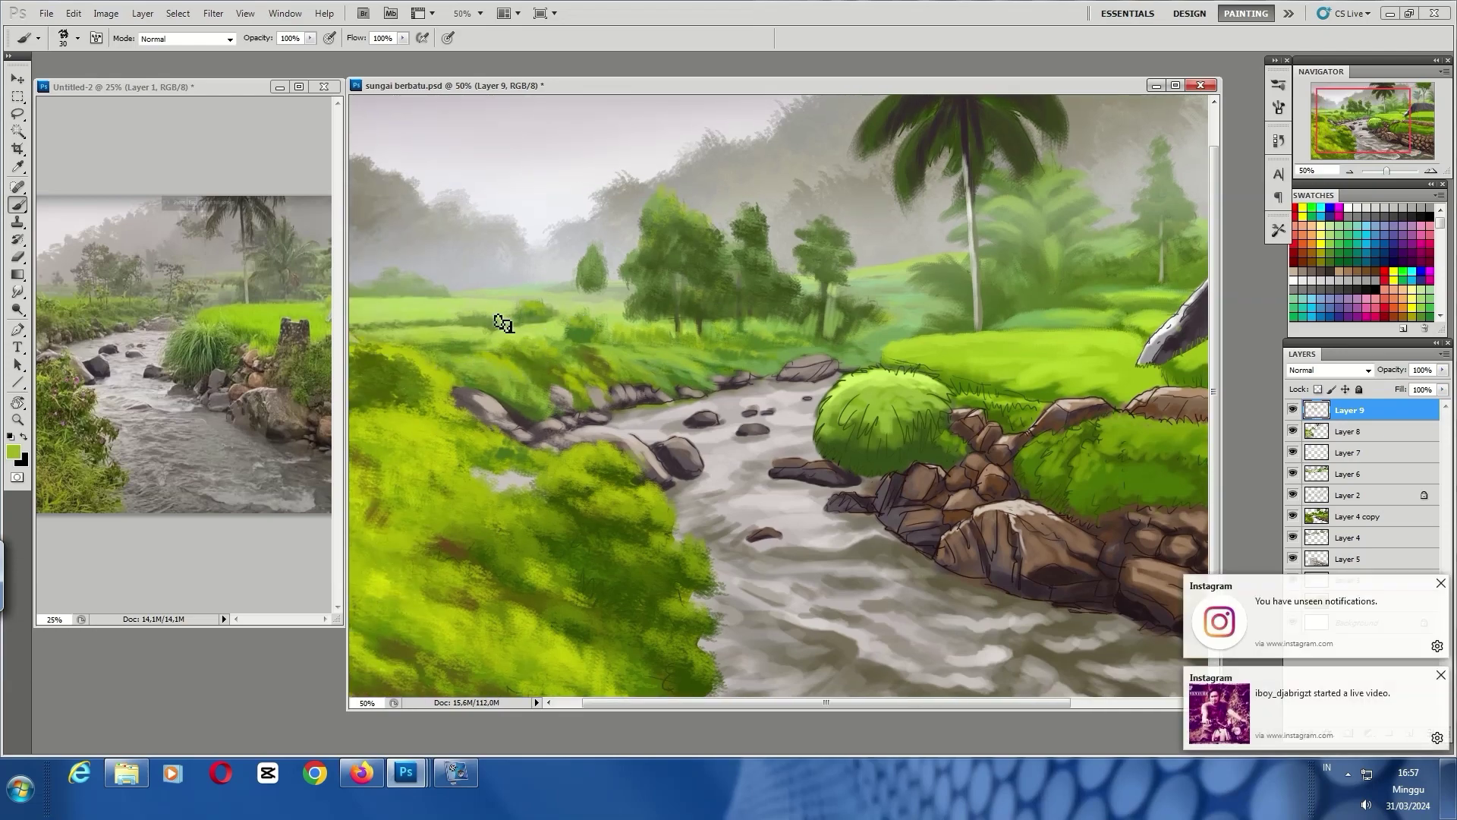
drag(504, 319, 329, 364)
alt+click(627, 359)
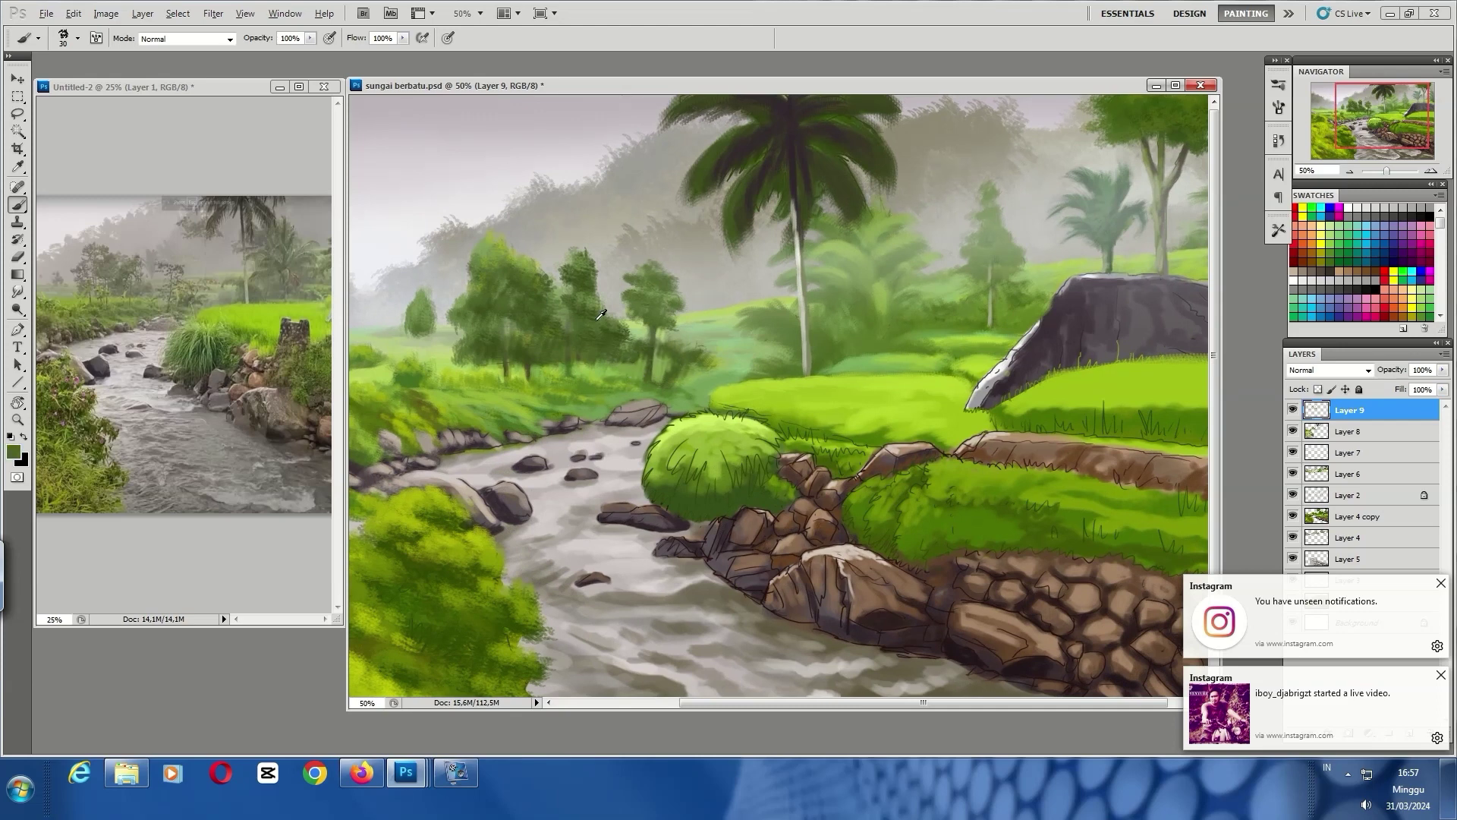
alt+click(578, 348)
key(bracketleft)
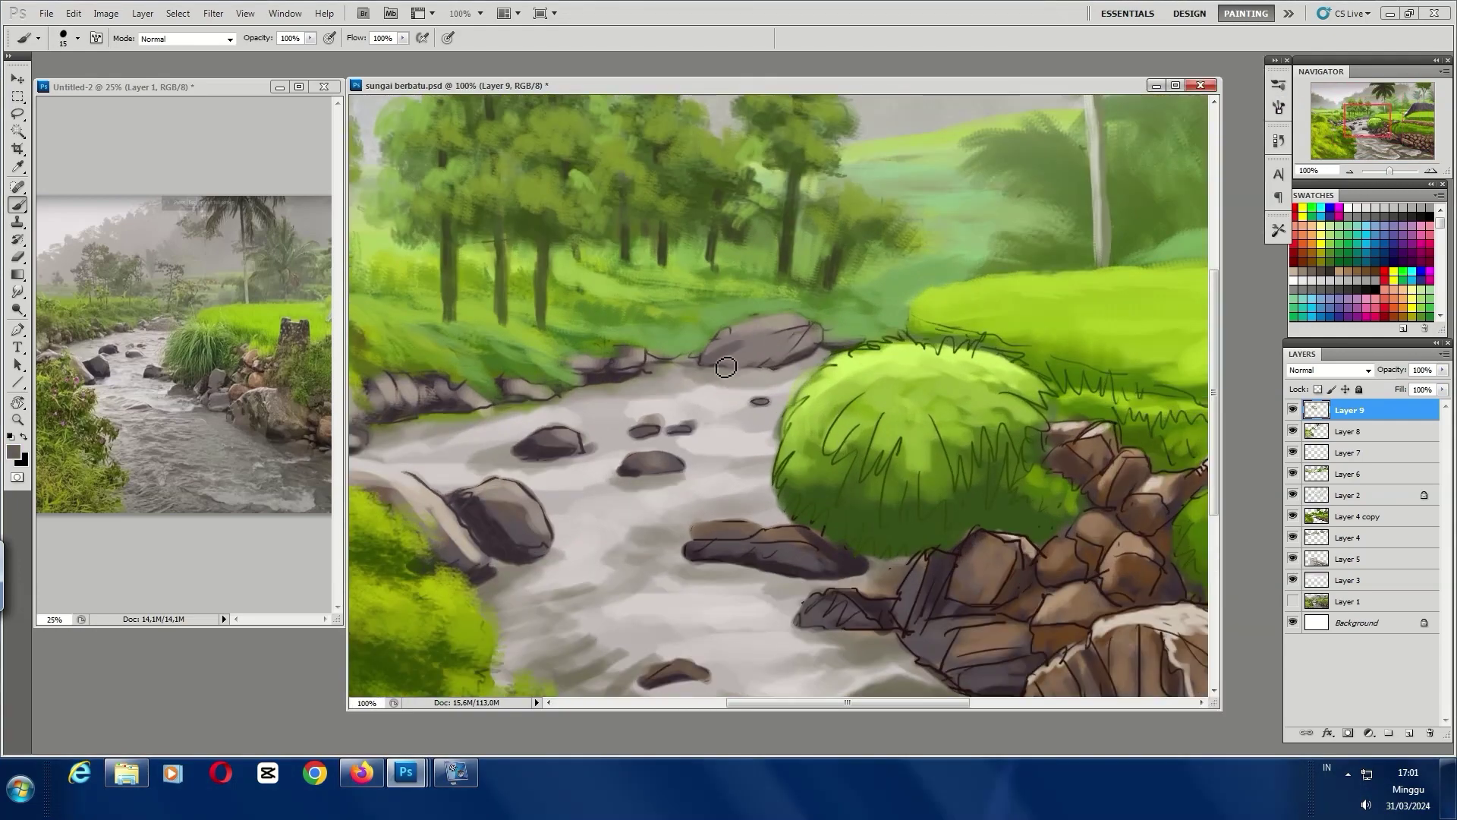
Shade the large rock darker grey and repaint the left-bank rocks lighter and sharper
drag(726, 367, 818, 352)
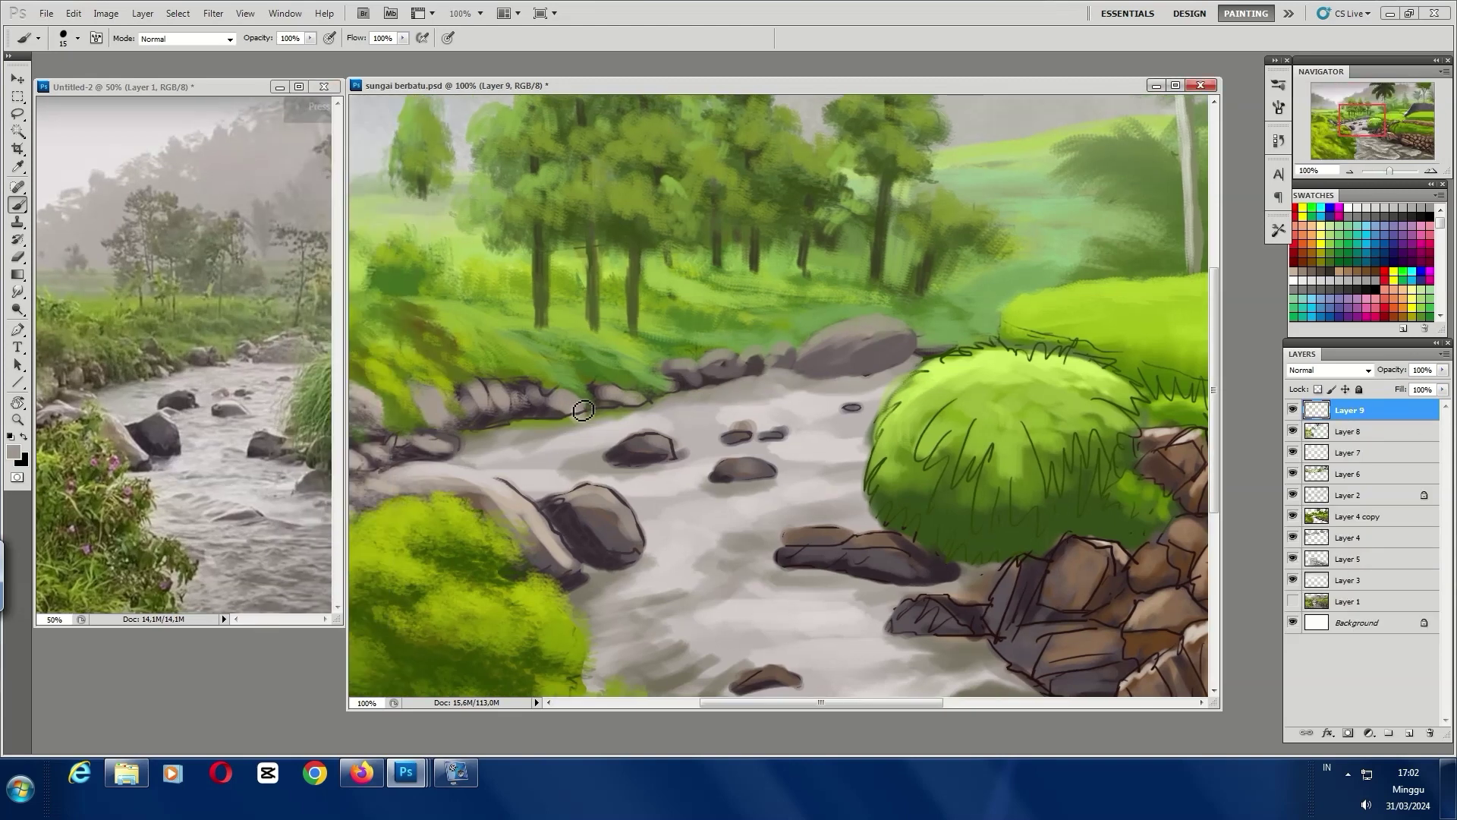
mouse_move(534, 396)
mouse_down()
mouse_move(530, 423)
mouse_move(472, 397)
mouse_move(486, 425)
mouse_move(553, 418)
mouse_up()
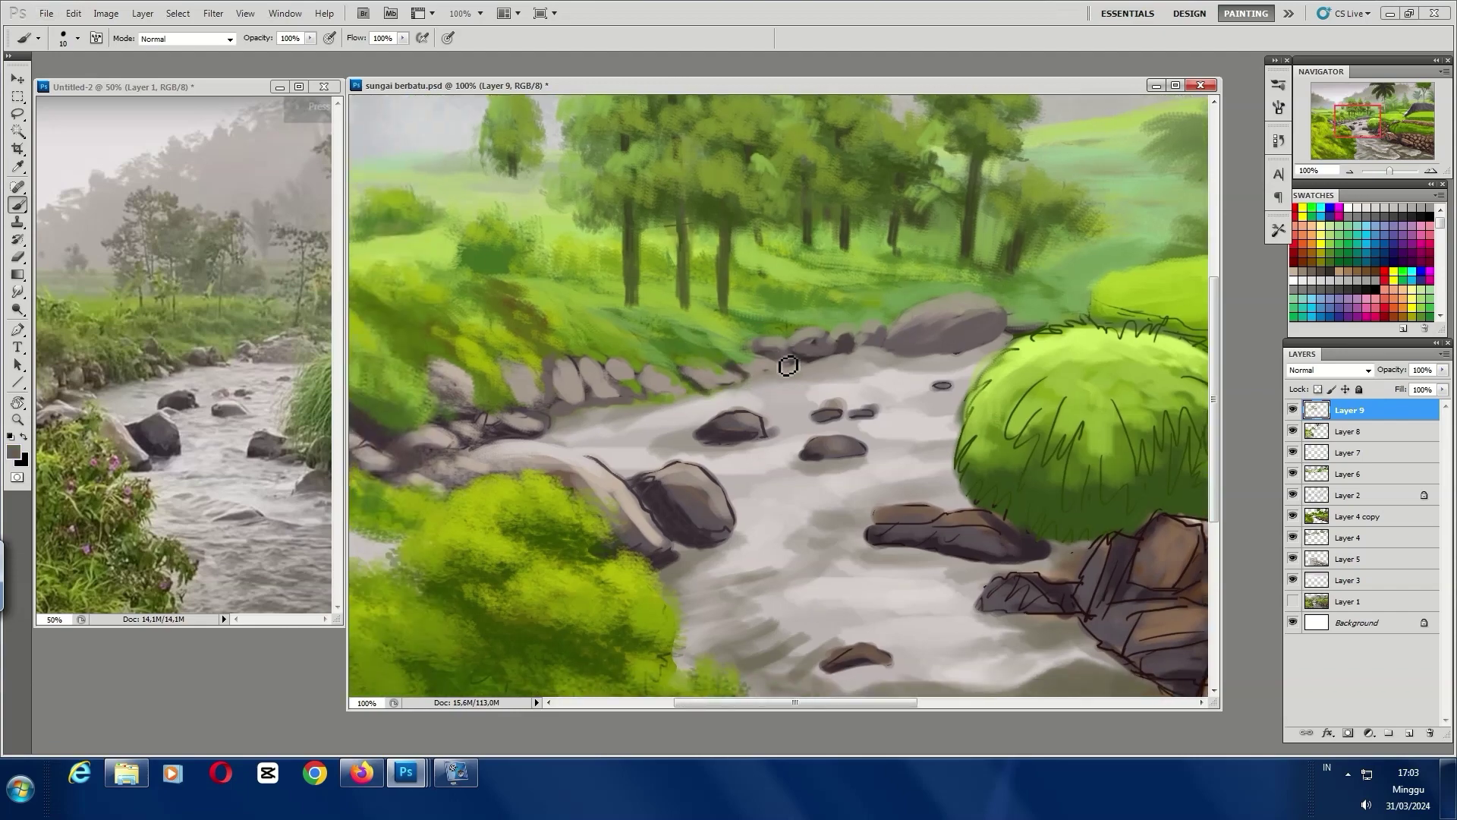
alt+click(675, 369)
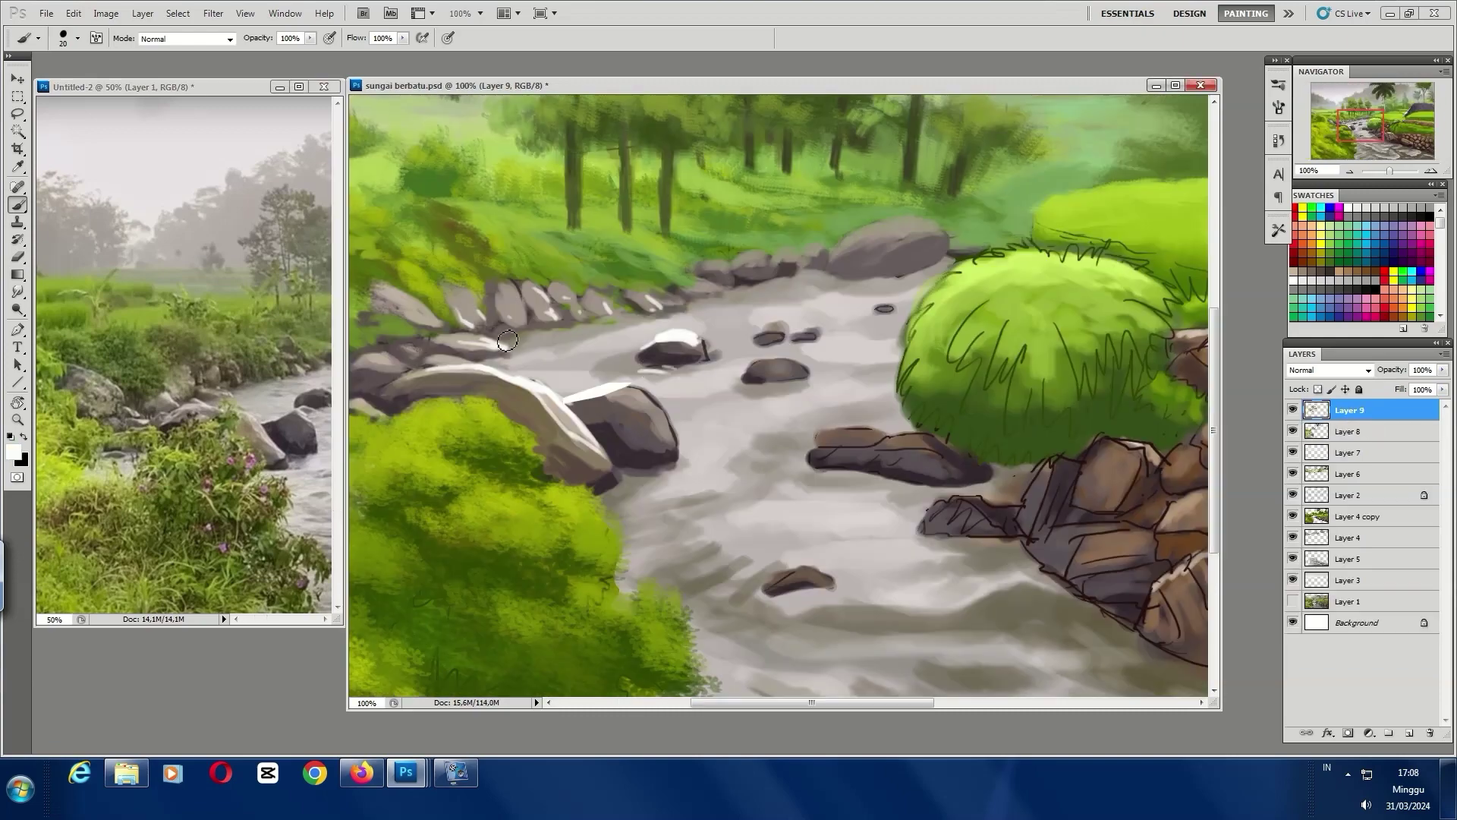
drag(443, 336, 504, 345)
drag(482, 394, 531, 356)
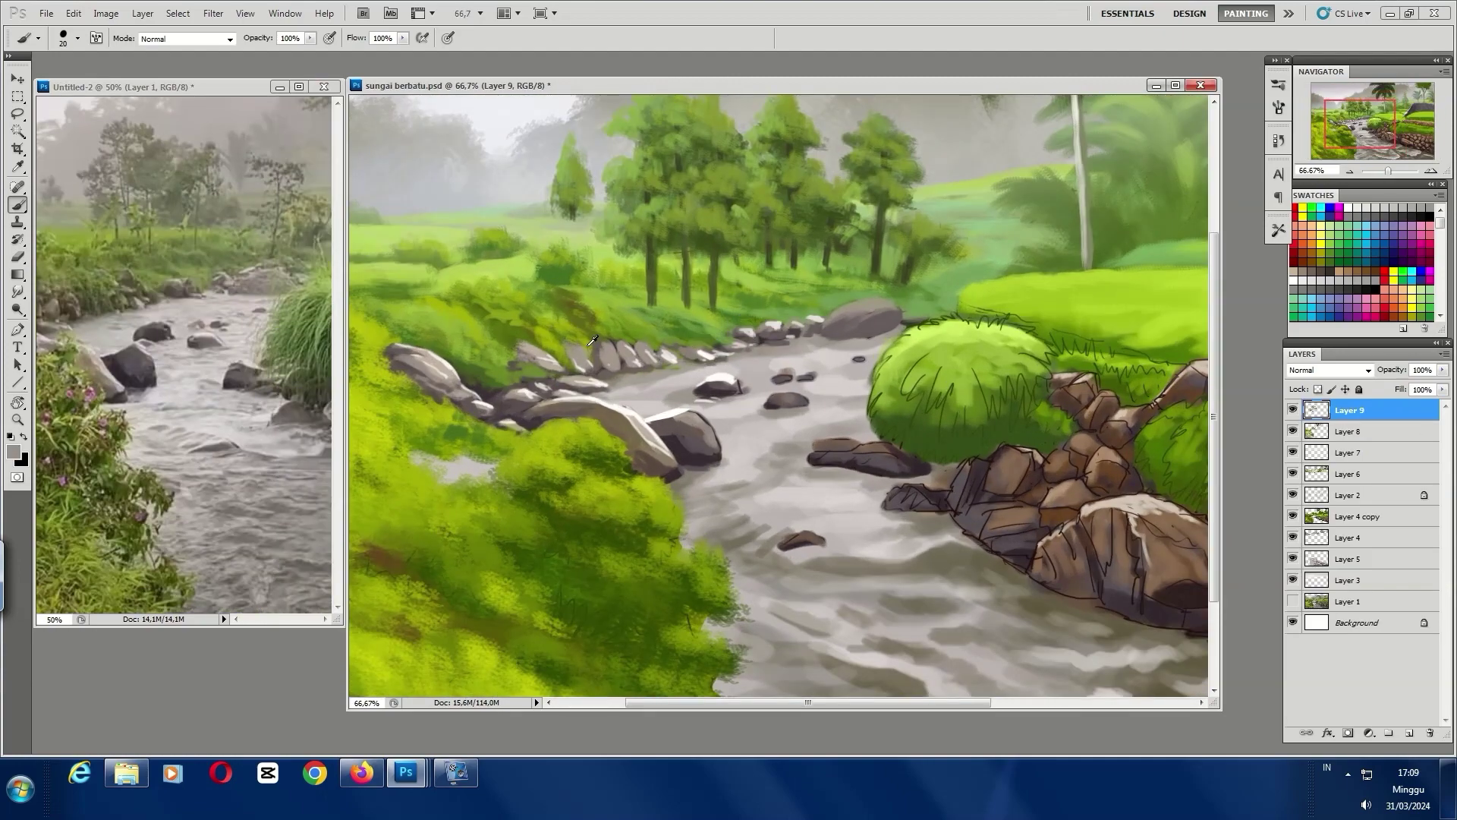
Fill dark grey between the small stones, add white highlights and light green trunk strokes
drag(608, 373, 634, 374)
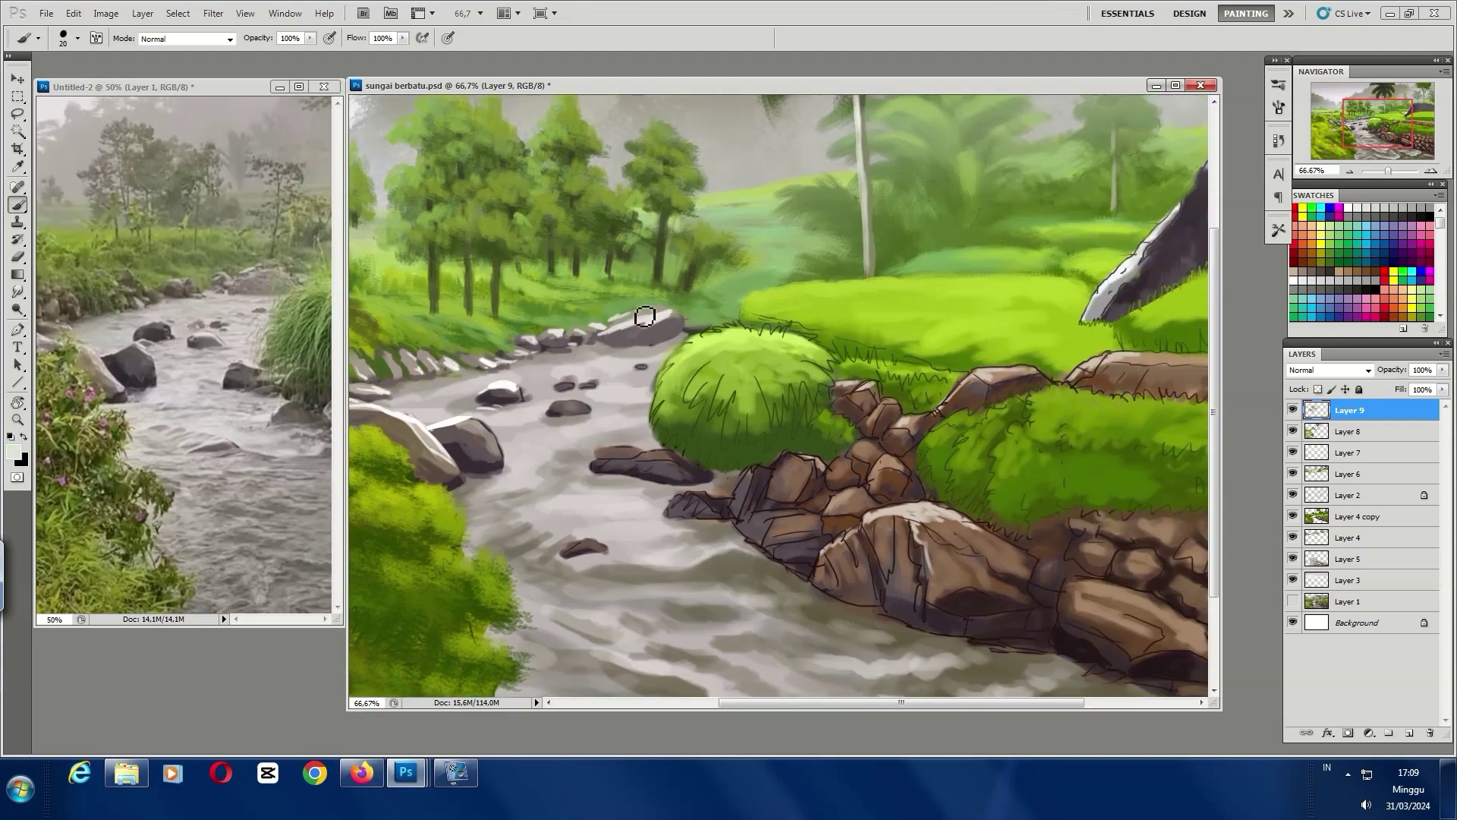
mouse_move(712, 324)
mouse_down()
mouse_move(732, 311)
mouse_move(725, 237)
mouse_up()
alt+click(717, 280)
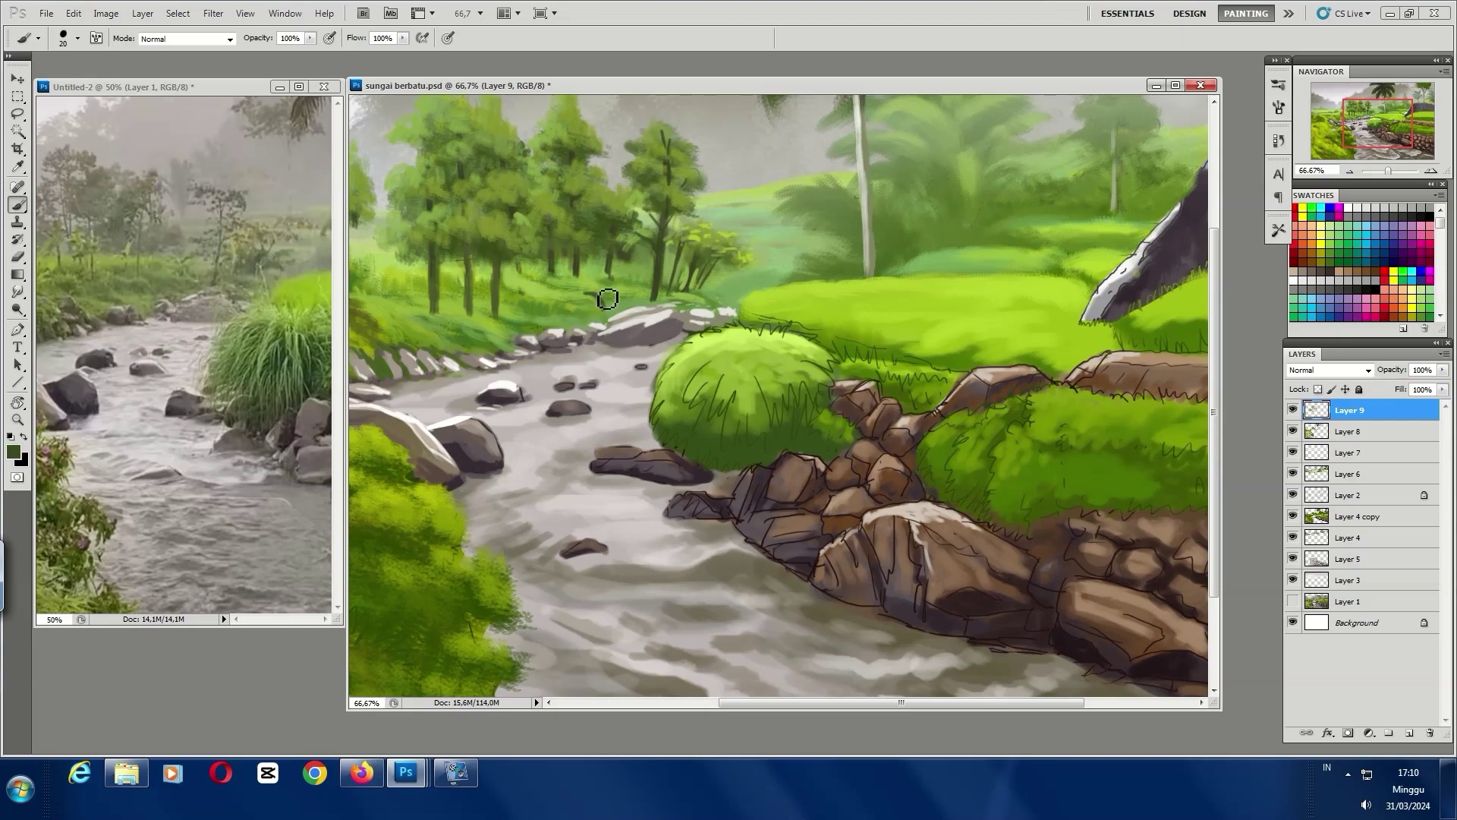
key(ctrl+minus)
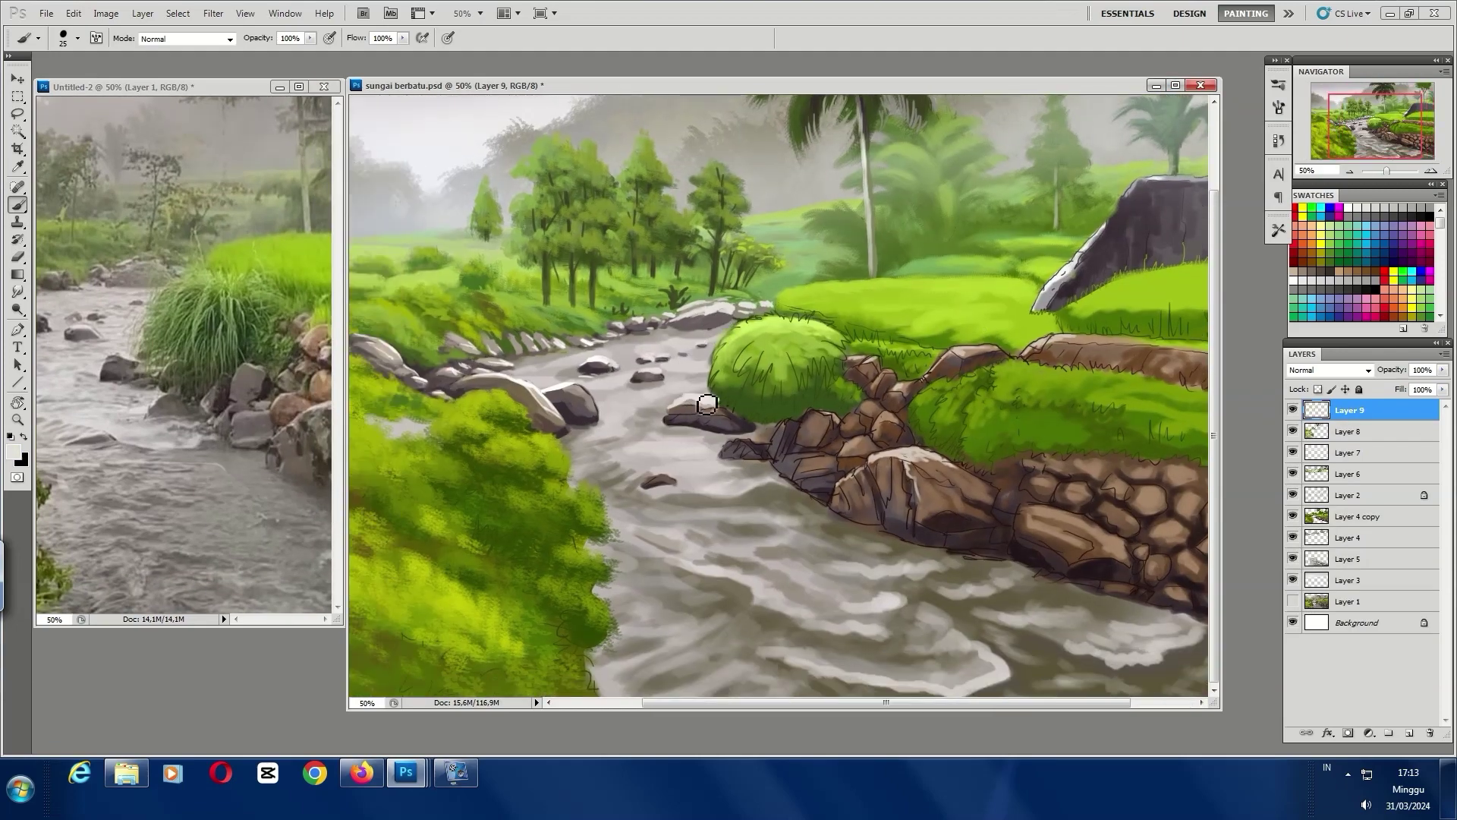
Darken the small river rock and paint light grey water around and below it
drag(707, 404, 671, 421)
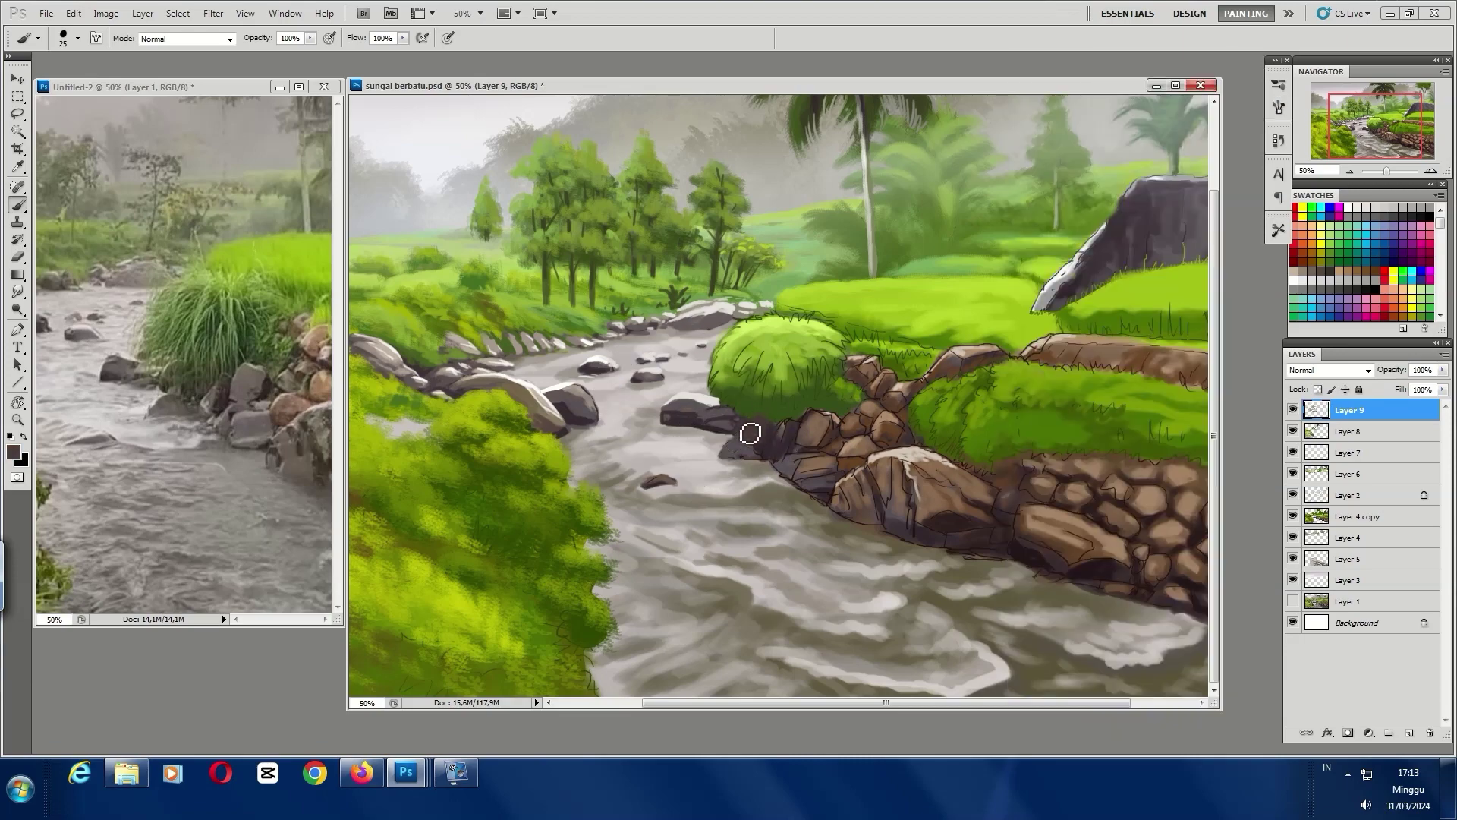
alt+click(687, 455)
drag(641, 490, 687, 486)
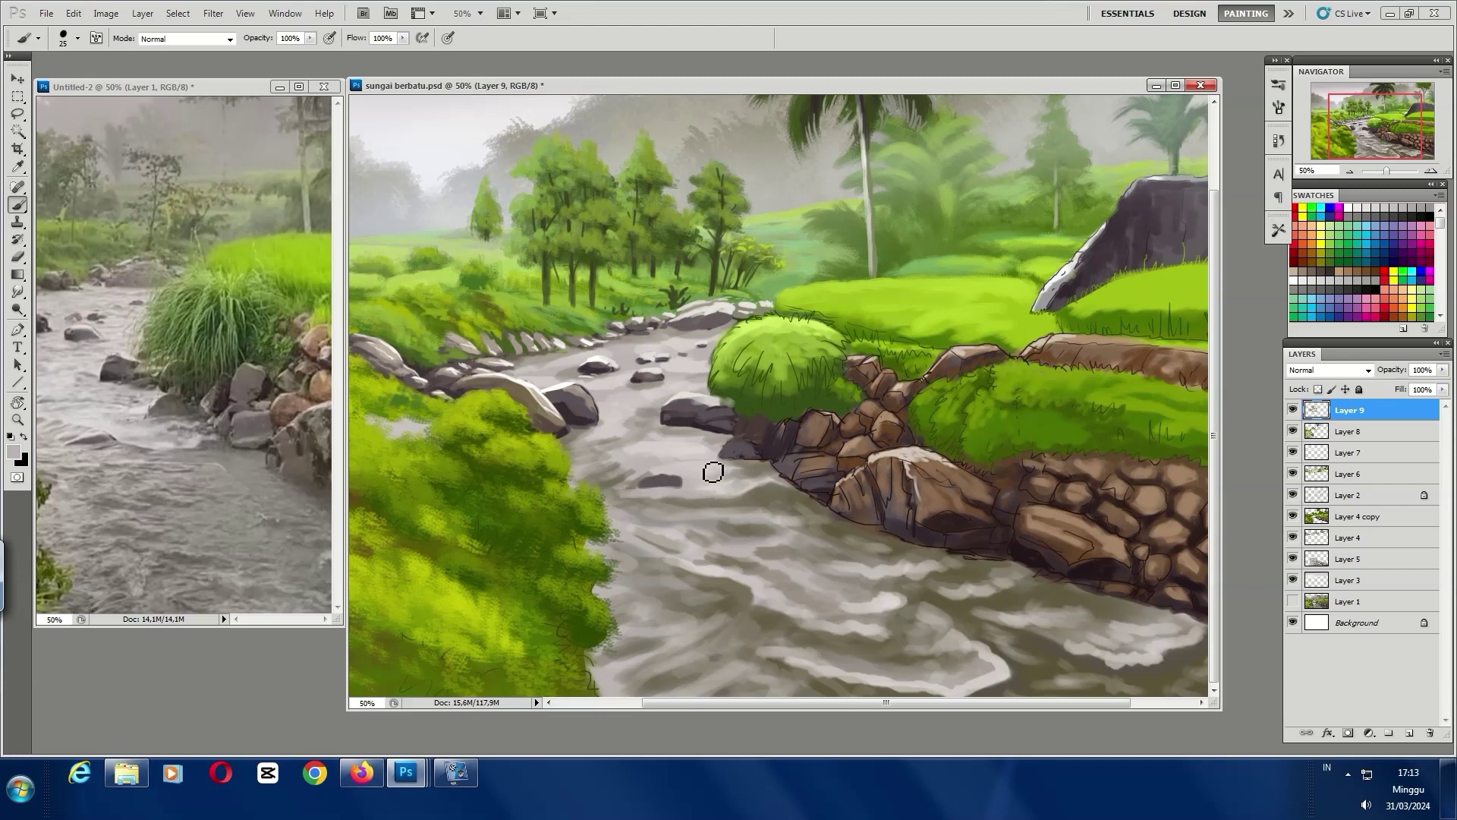
mouse_move(672, 434)
mouse_down()
mouse_move(645, 433)
mouse_move(661, 484)
mouse_up()
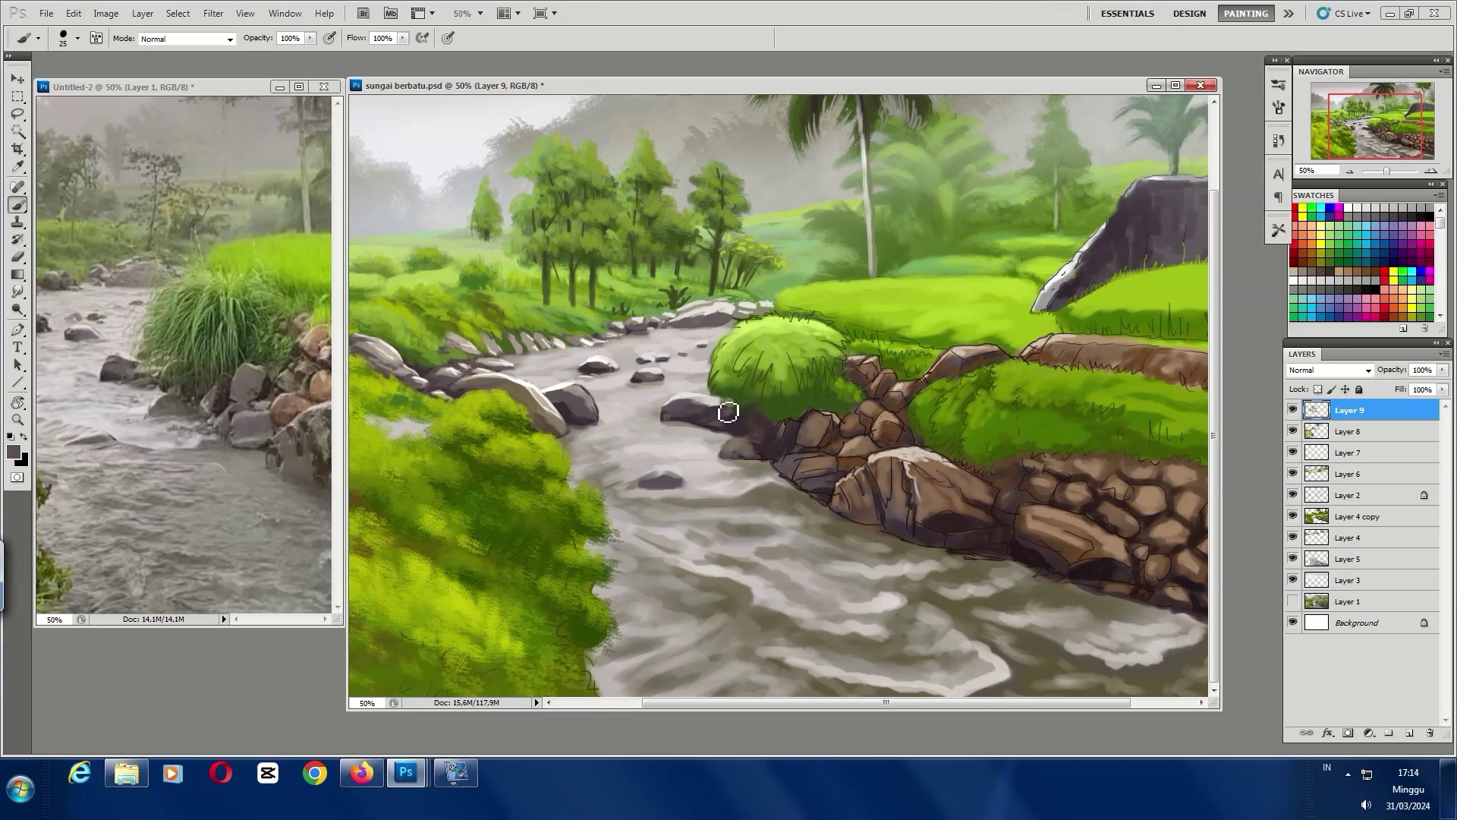
scroll(728, 411, right, 3)
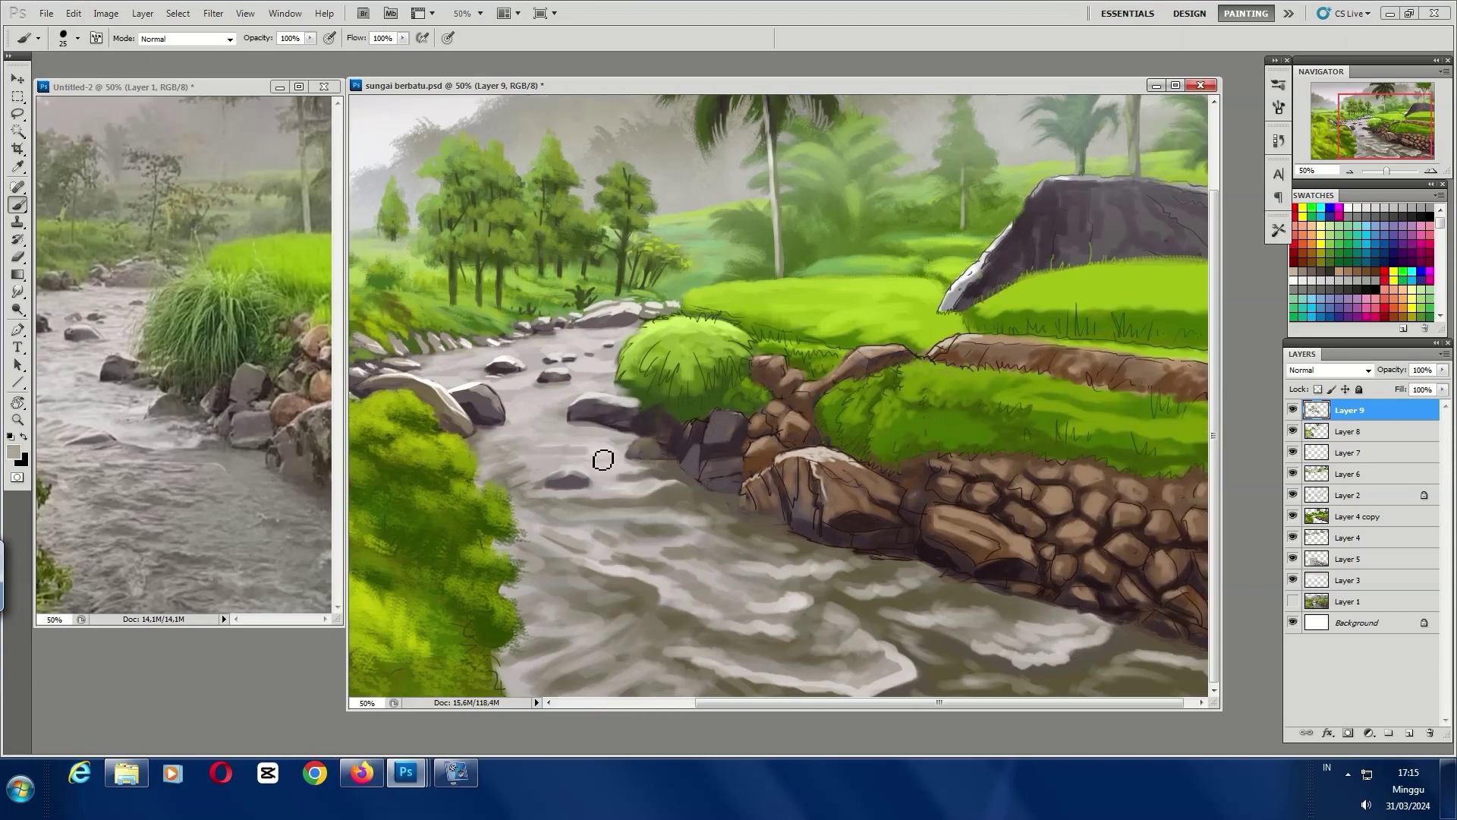
mouse_move(603, 460)
mouse_down()
mouse_move(494, 455)
mouse_move(609, 467)
mouse_move(636, 448)
mouse_move(759, 558)
mouse_up()
Preview the whole painting, then dab light grey along the bush edge with a smaller brush
key(ctrl+minus)
key(ctrl+plus)
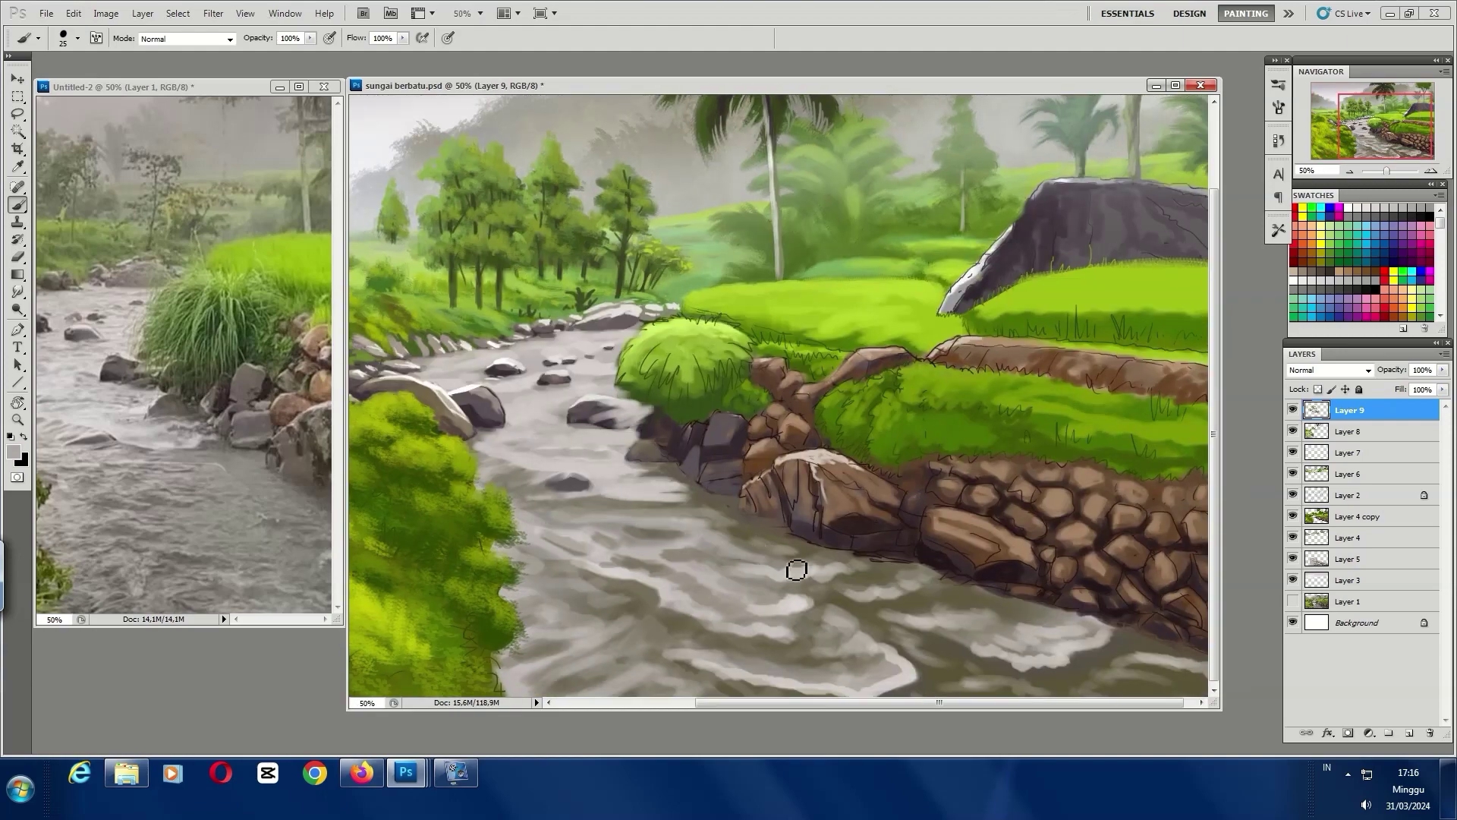
scroll(455, 583, left, 3)
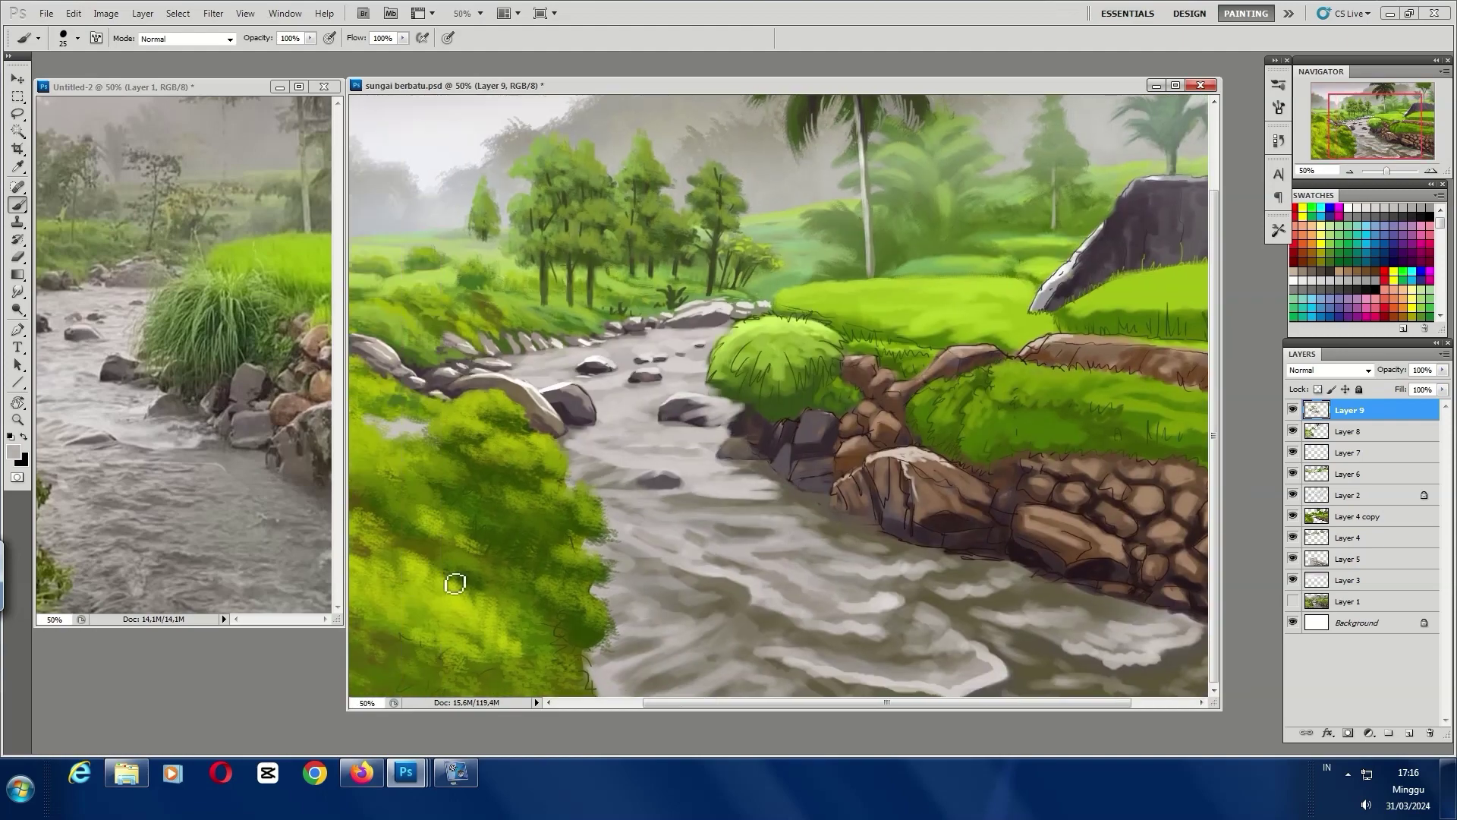
scroll(717, 651, right, 1)
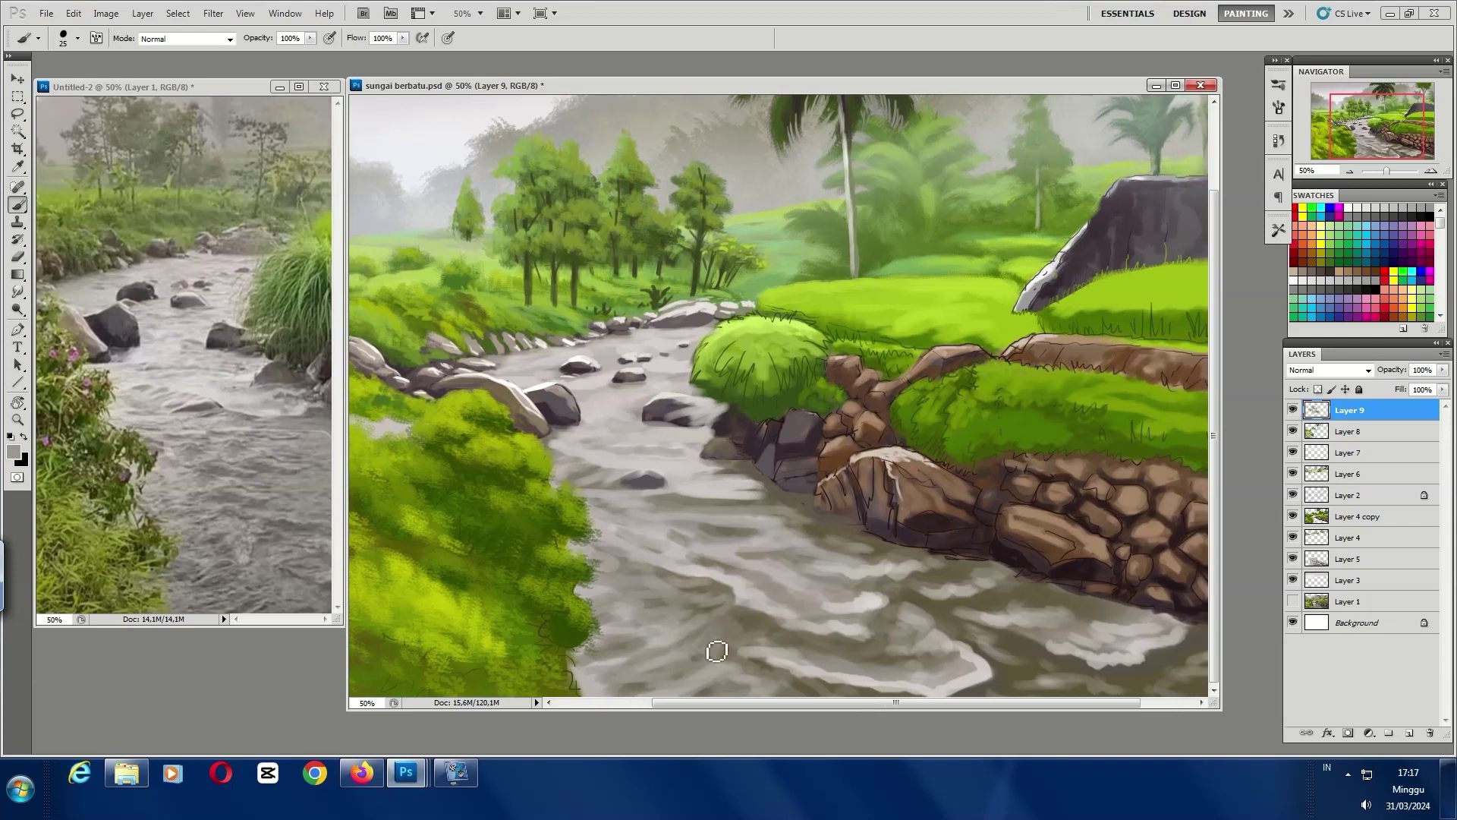
key(bracketleft)
mouse_move(570, 546)
mouse_down()
mouse_move(554, 423)
mouse_move(441, 399)
mouse_up()
Paint white water streaks across the river and around the rocks
alt+click(552, 381)
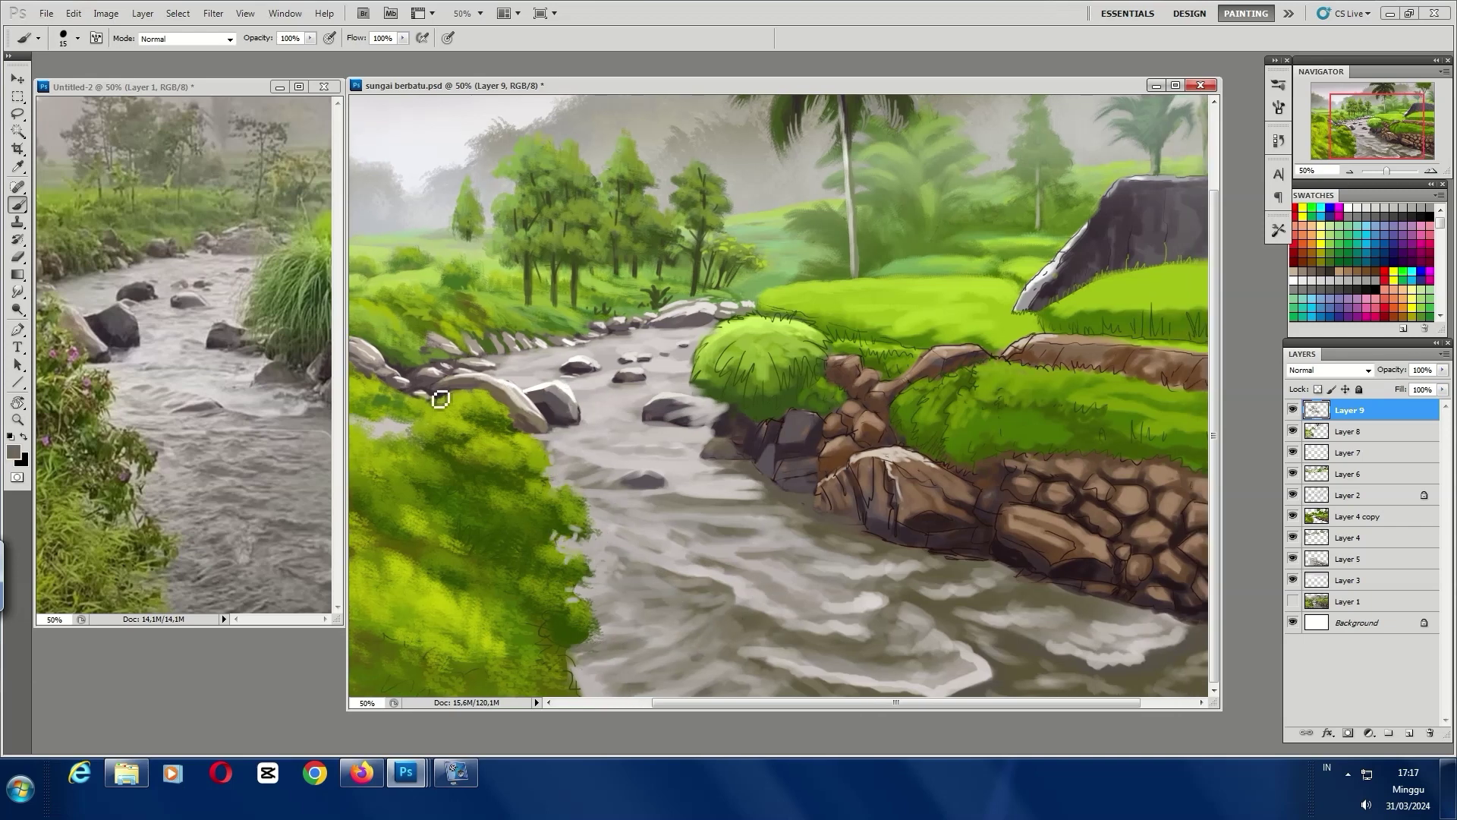
alt+click(639, 454)
mouse_move(706, 456)
mouse_down()
mouse_move(584, 440)
mouse_move(592, 387)
mouse_move(706, 367)
mouse_move(520, 381)
mouse_move(581, 384)
mouse_move(622, 351)
mouse_up()
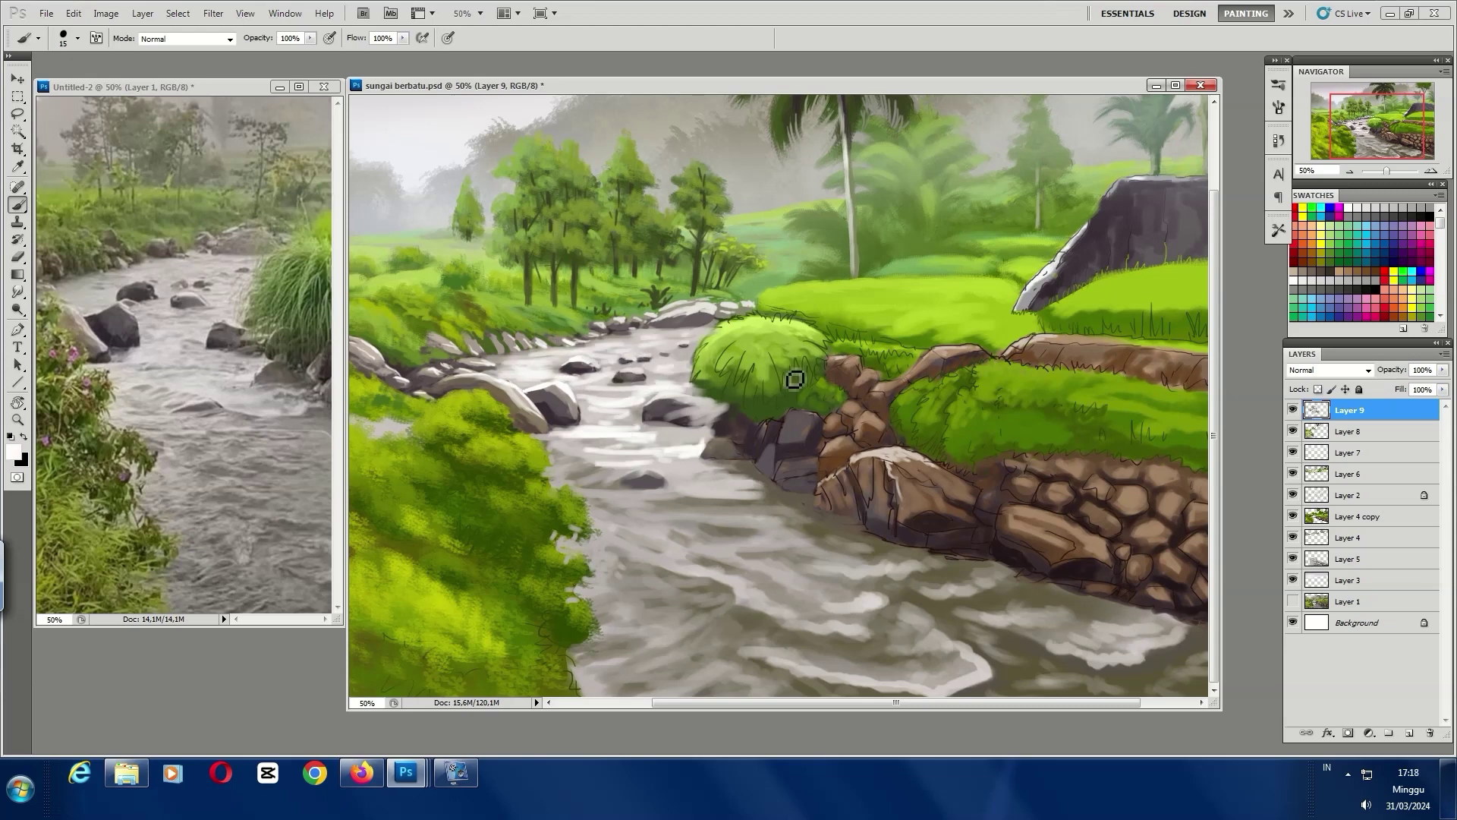
mouse_move(592, 463)
mouse_down()
mouse_move(690, 433)
mouse_move(626, 421)
mouse_up()
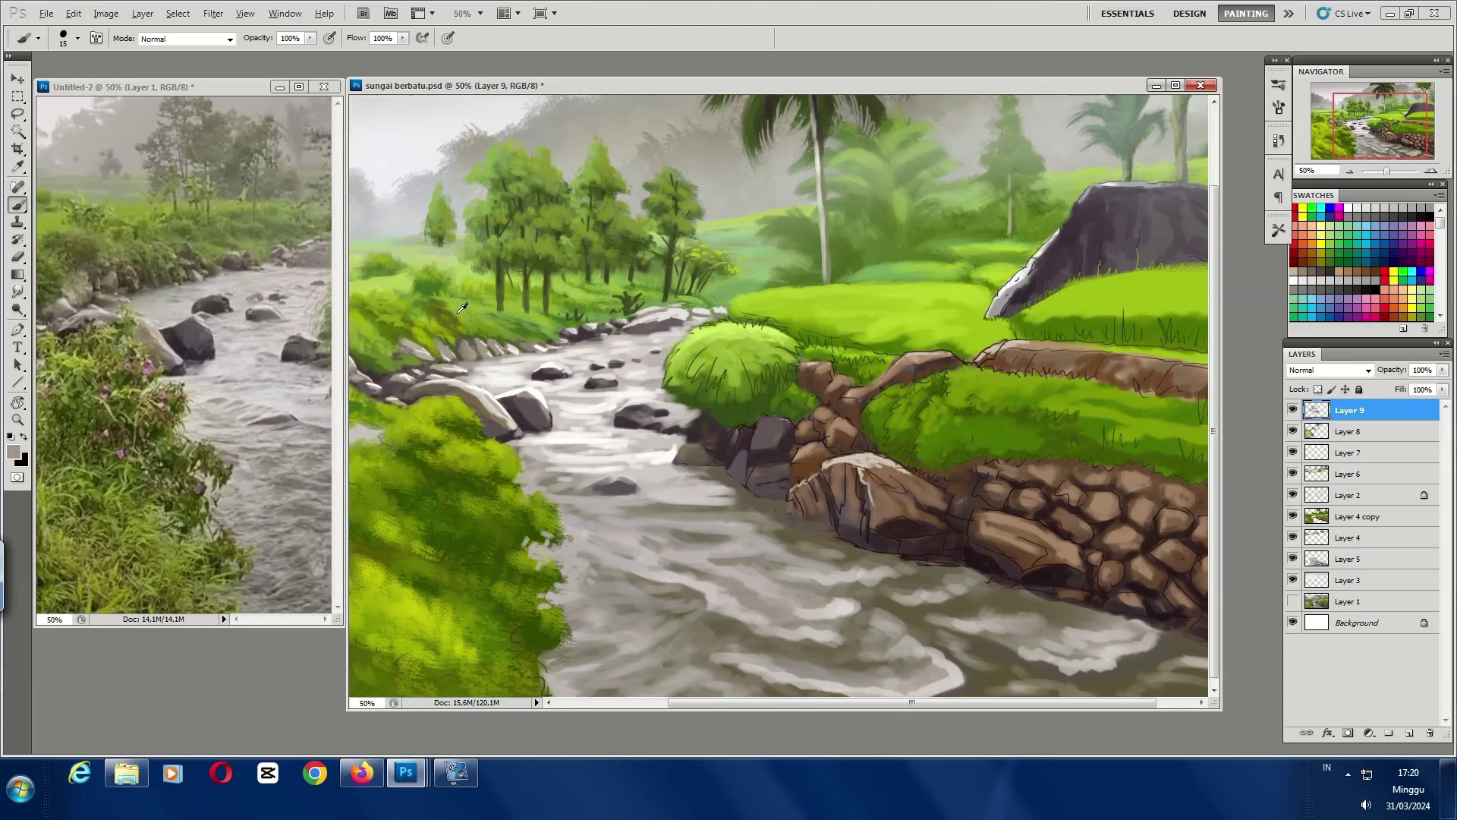
Lighten the grey rock on the left bank and add light highlights to the large rock
alt+click(461, 307)
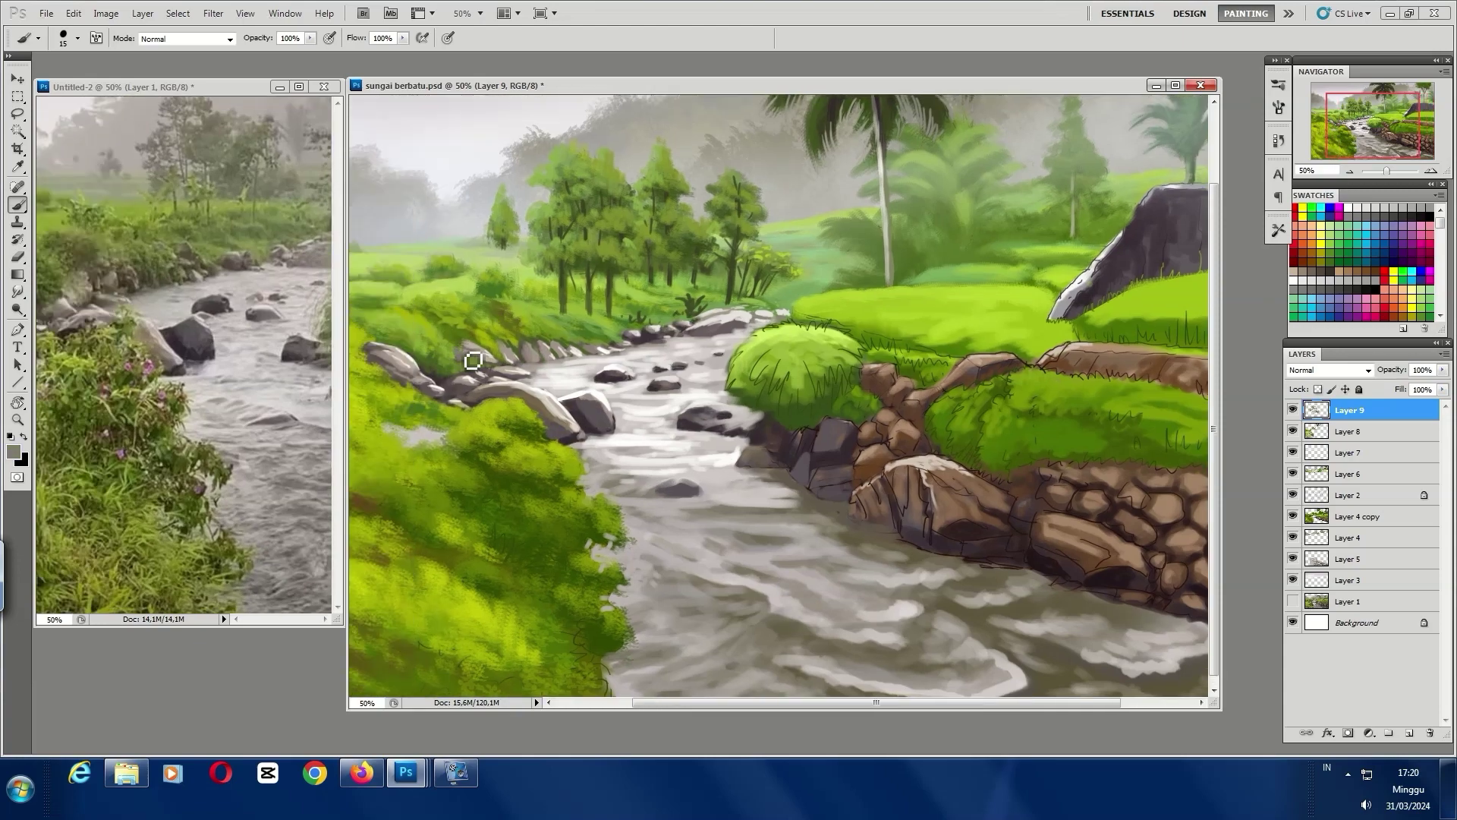
drag(473, 361, 469, 376)
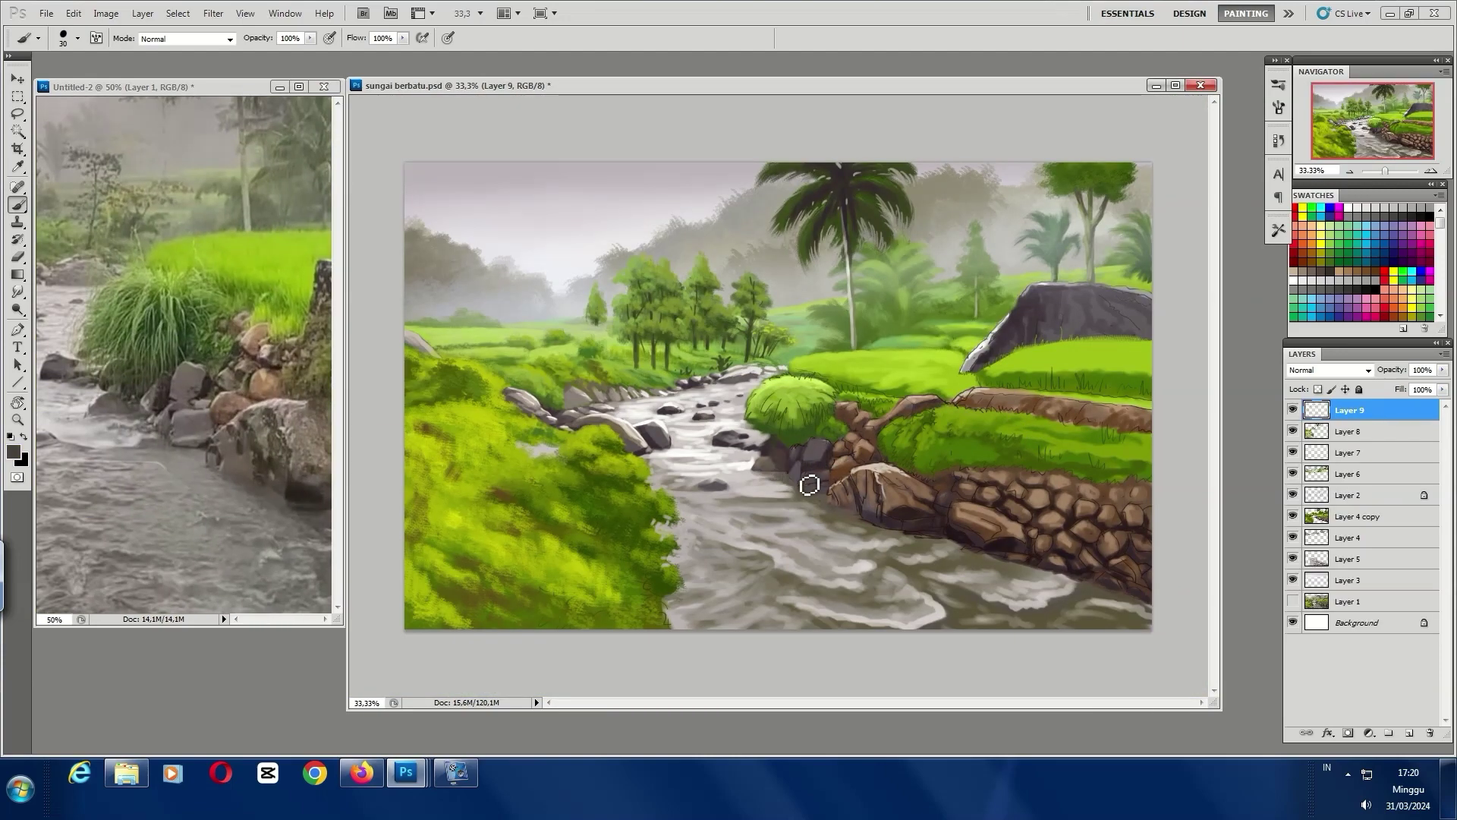
alt+click(820, 449)
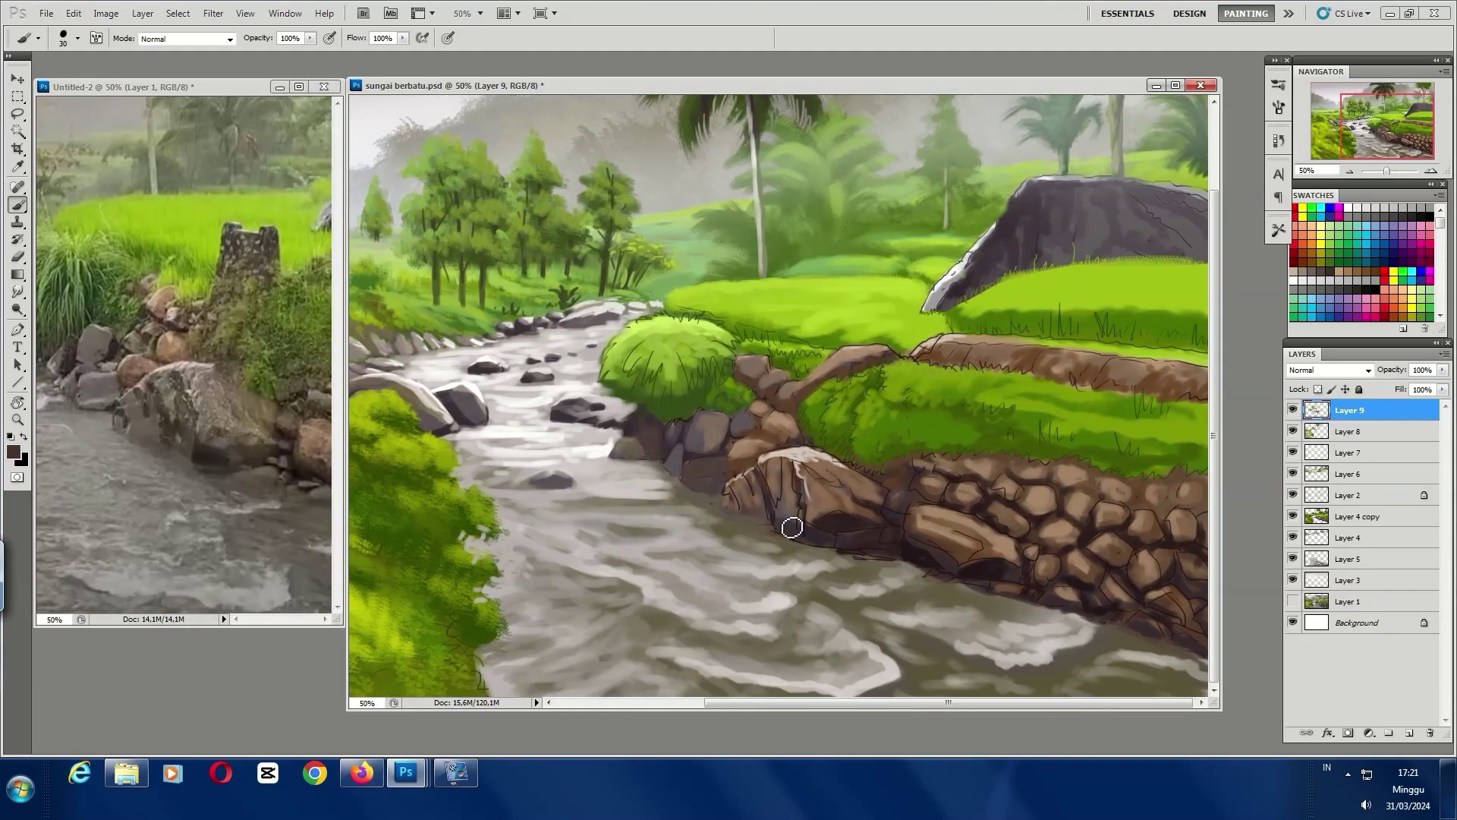
mouse_move(792, 526)
mouse_down()
mouse_move(771, 491)
mouse_move(807, 521)
mouse_move(819, 470)
mouse_up()
Pick a light beige and shift the Hue/Saturation hue to +8
alt+click(771, 491)
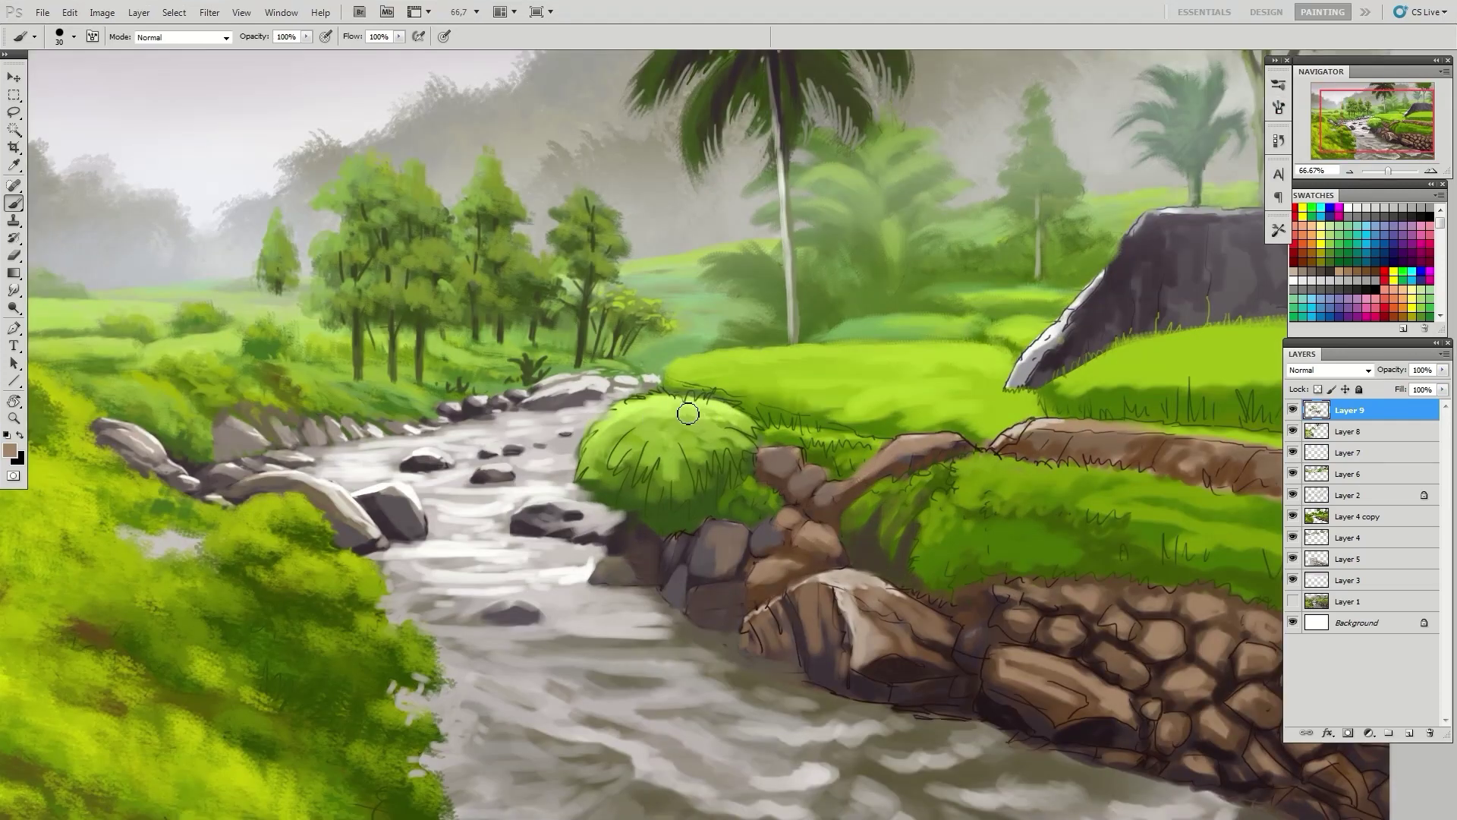
key(ctrl+u)
drag(1147, 492, 1157, 495)
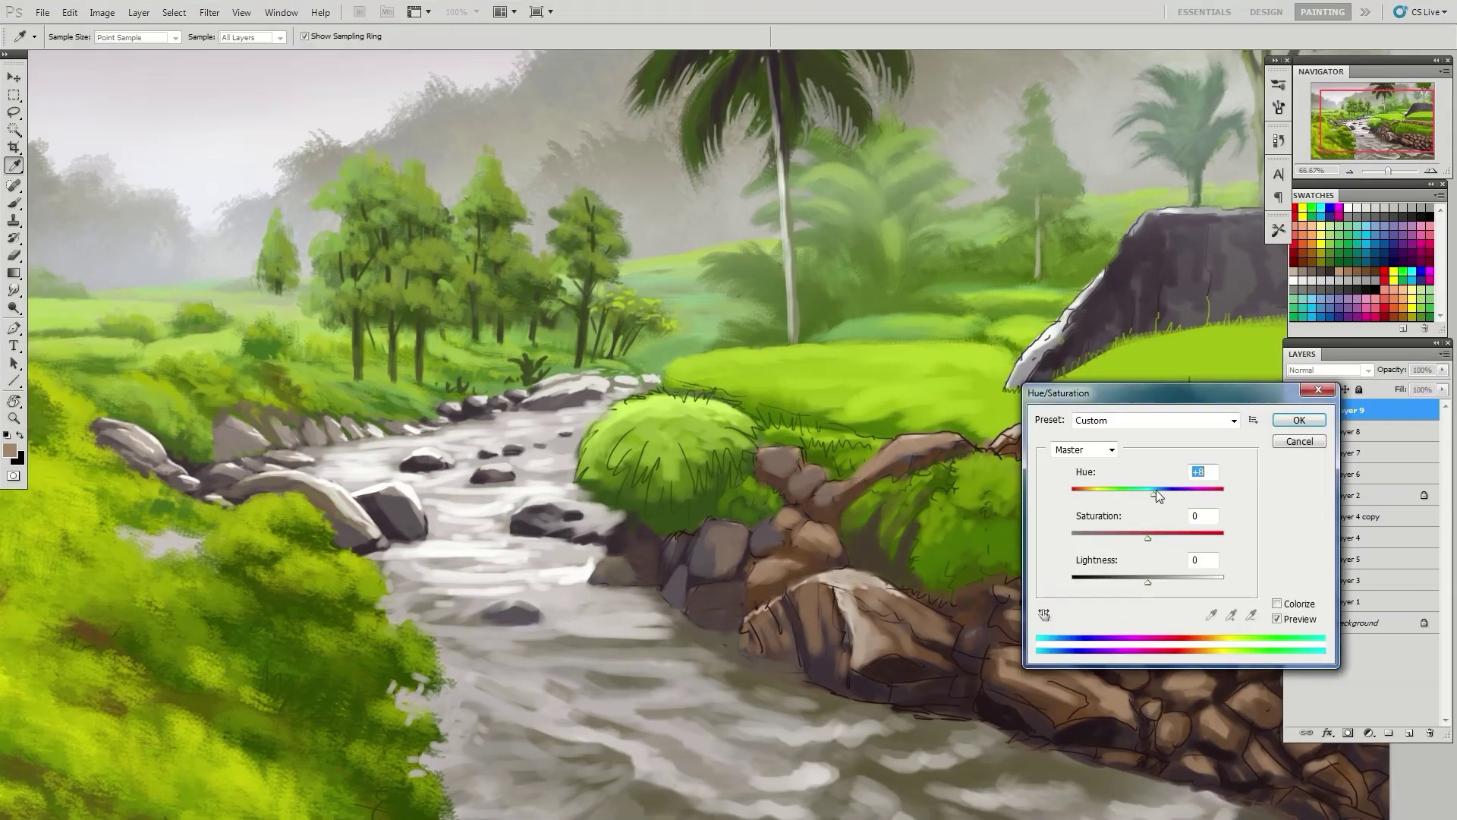
key(Return)
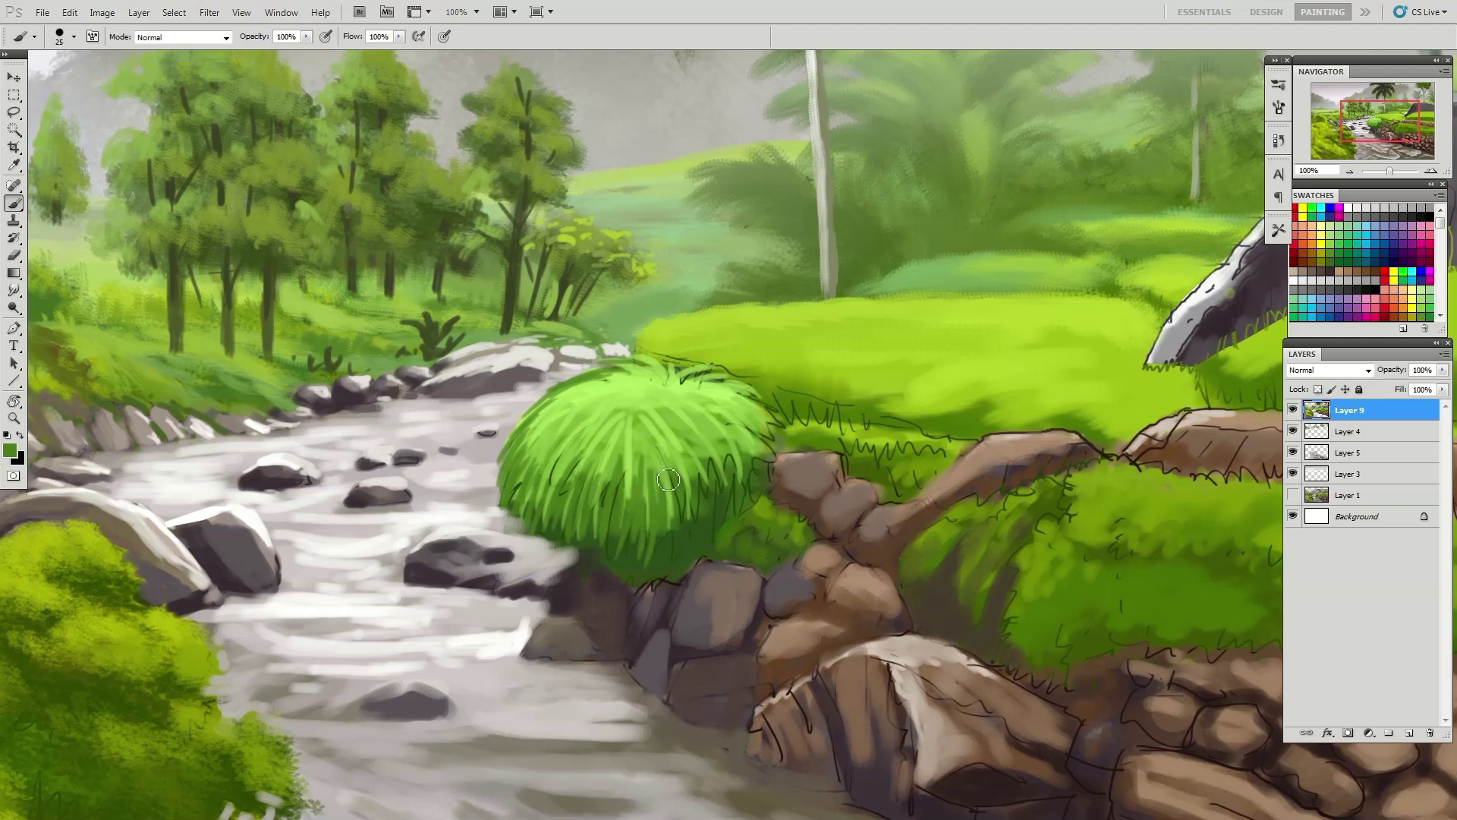
Sample bush greens and paint light green leaf strokes on the bush
alt+click(663, 403)
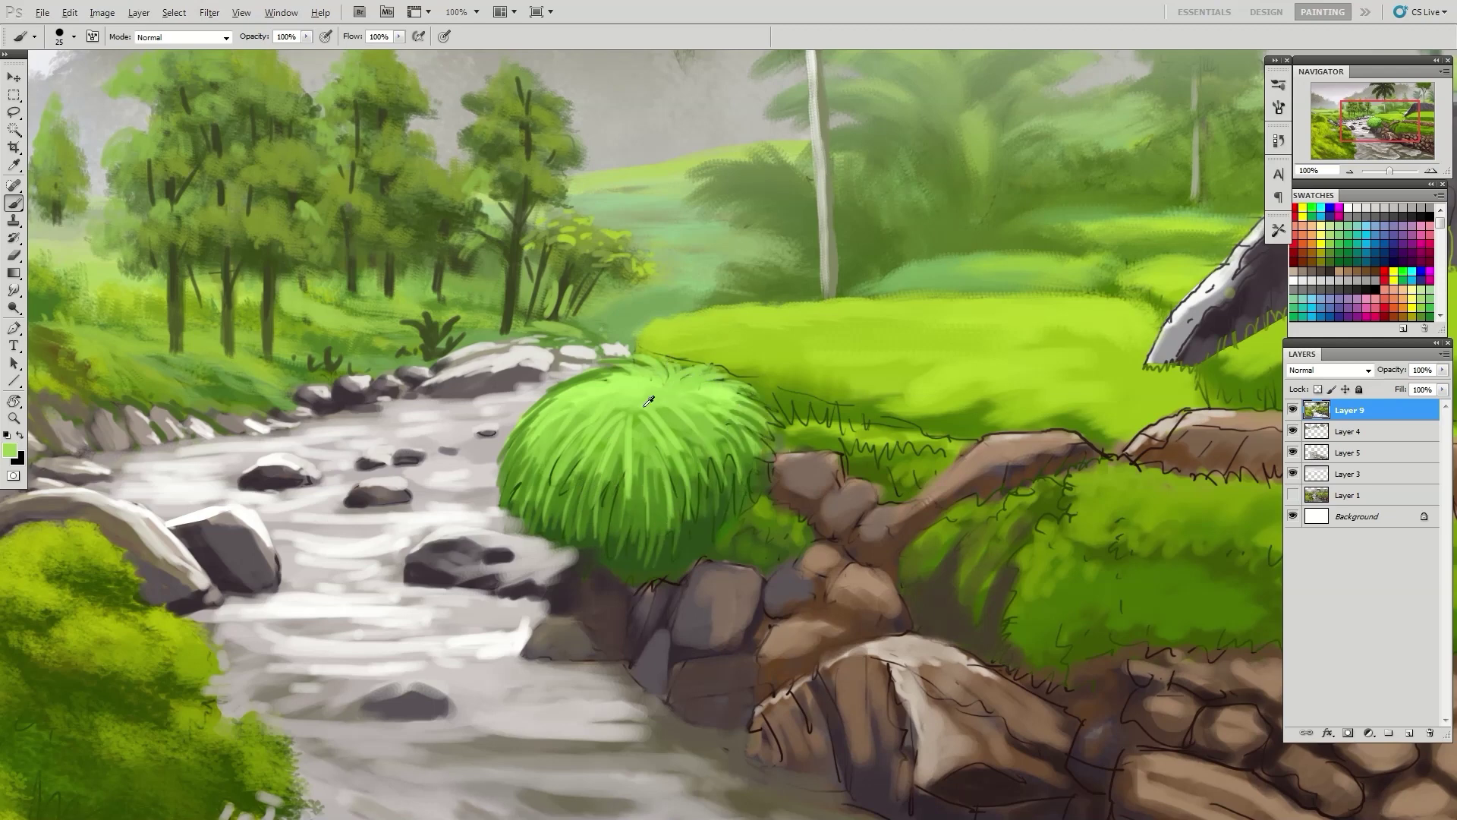
alt+click(614, 540)
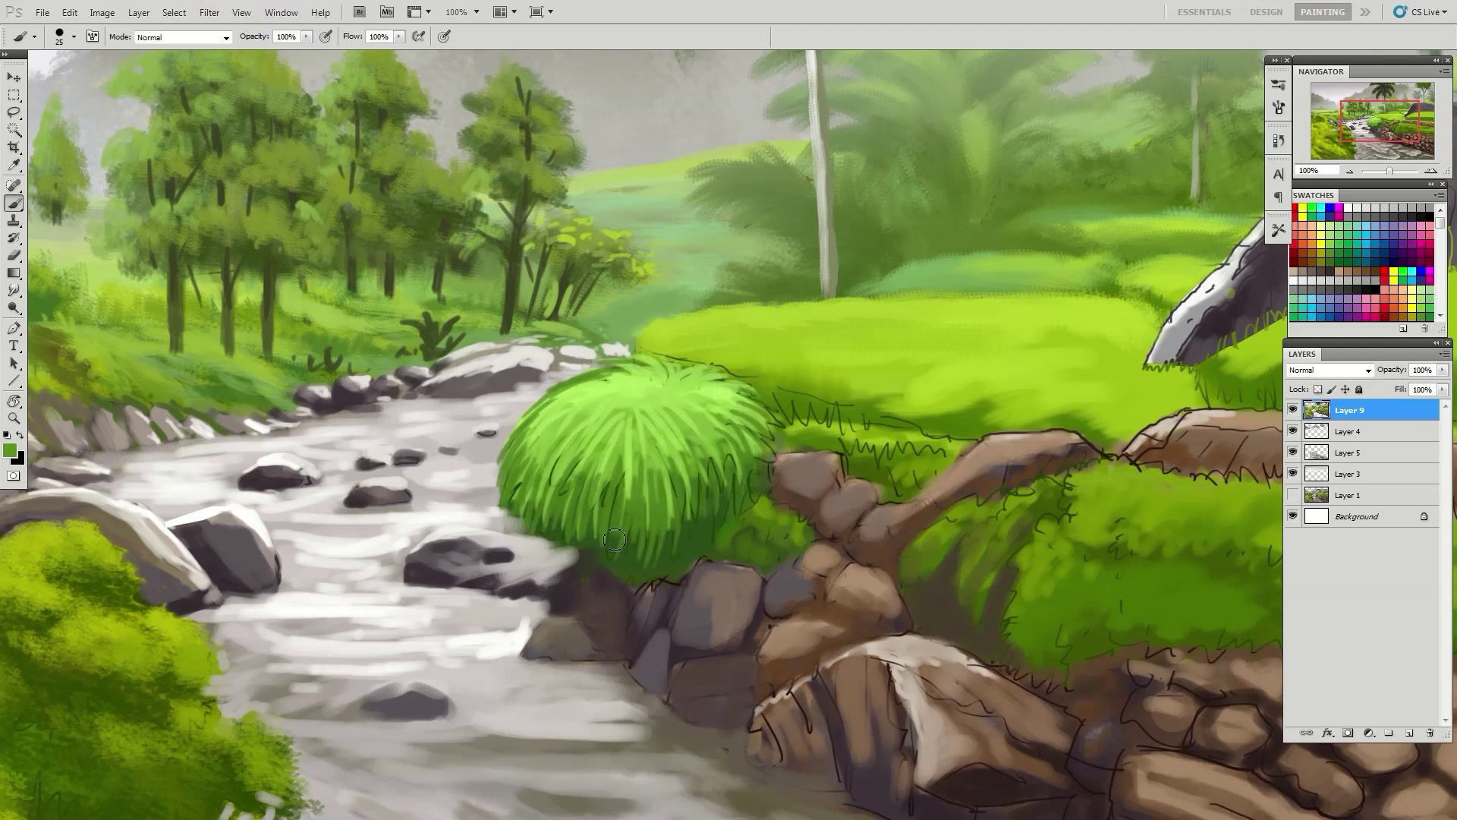
alt+click(600, 380)
drag(767, 504, 669, 476)
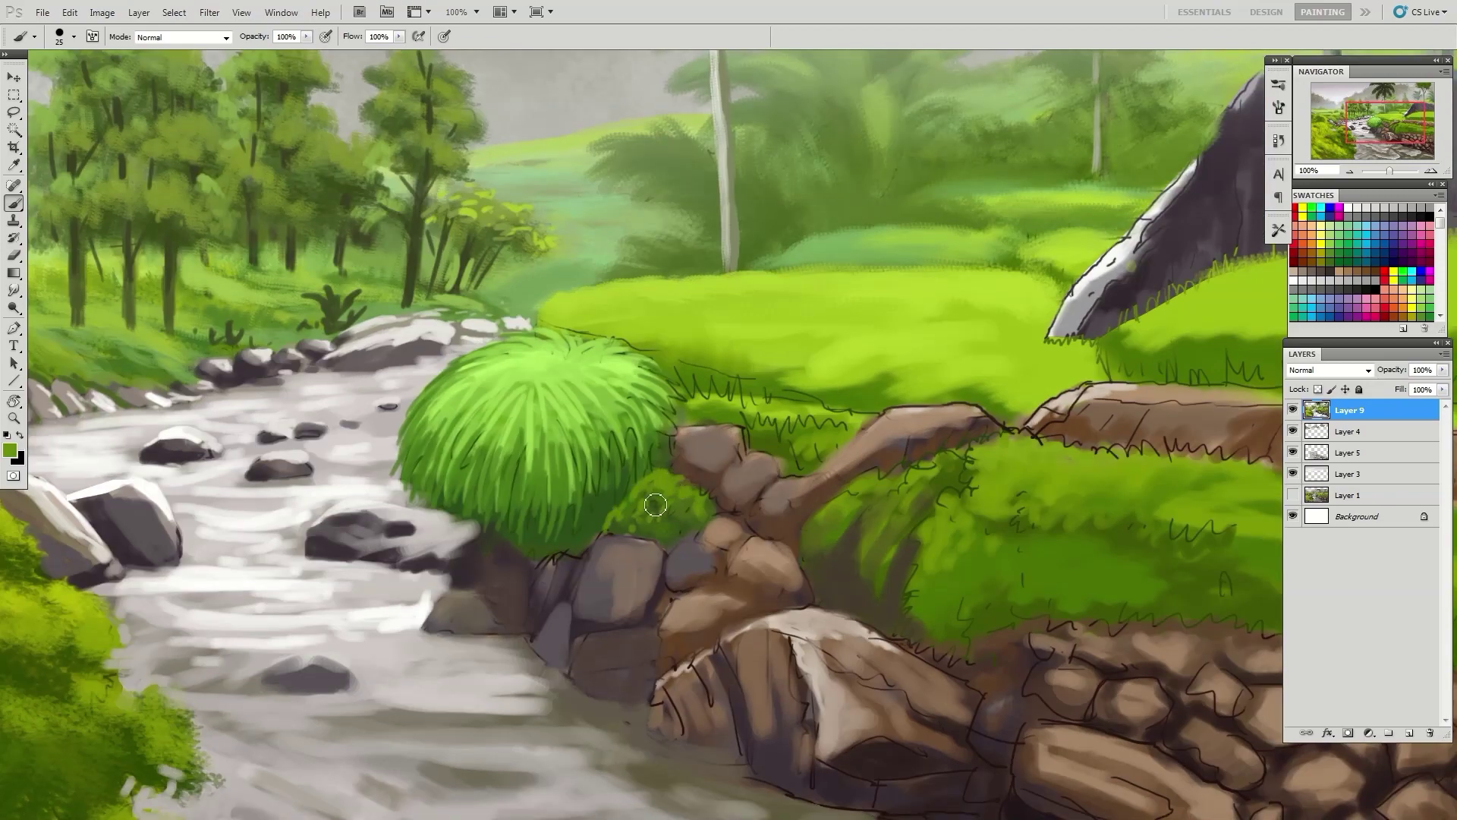
Paint light beige along the dirt strip's top edge and green grass over the rock's lower edge
mouse_move(964, 499)
mouse_down()
mouse_move(658, 396)
mouse_move(695, 394)
mouse_up()
key(ctrl+minus)
alt+click(657, 396)
mouse_move(607, 413)
mouse_down()
mouse_move(688, 394)
mouse_move(685, 349)
mouse_up()
alt+click(820, 402)
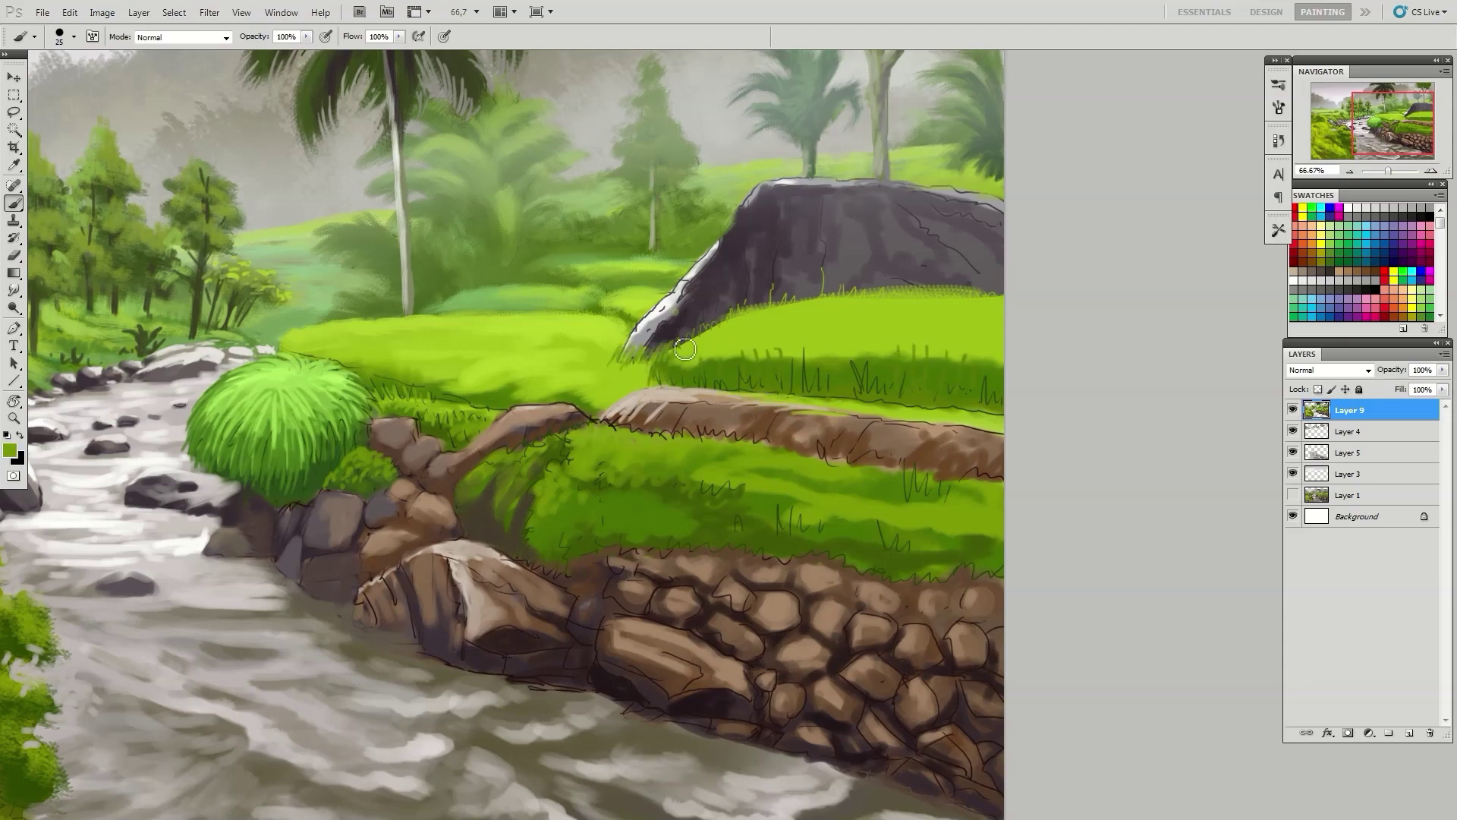
Switch to the grass brush tip and paint grass texture along the terrace and green bank
key(F5)
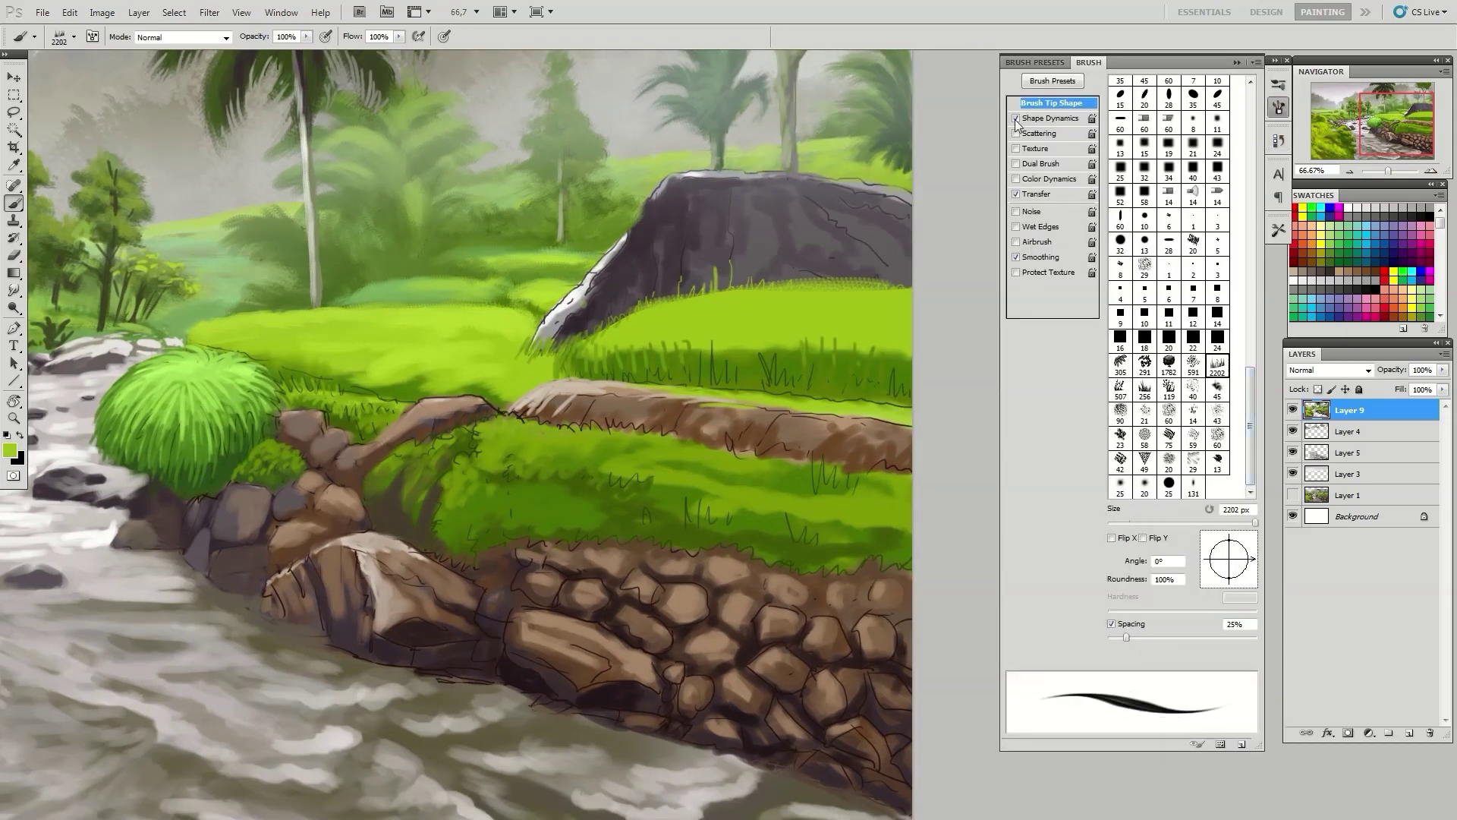
key(F5)
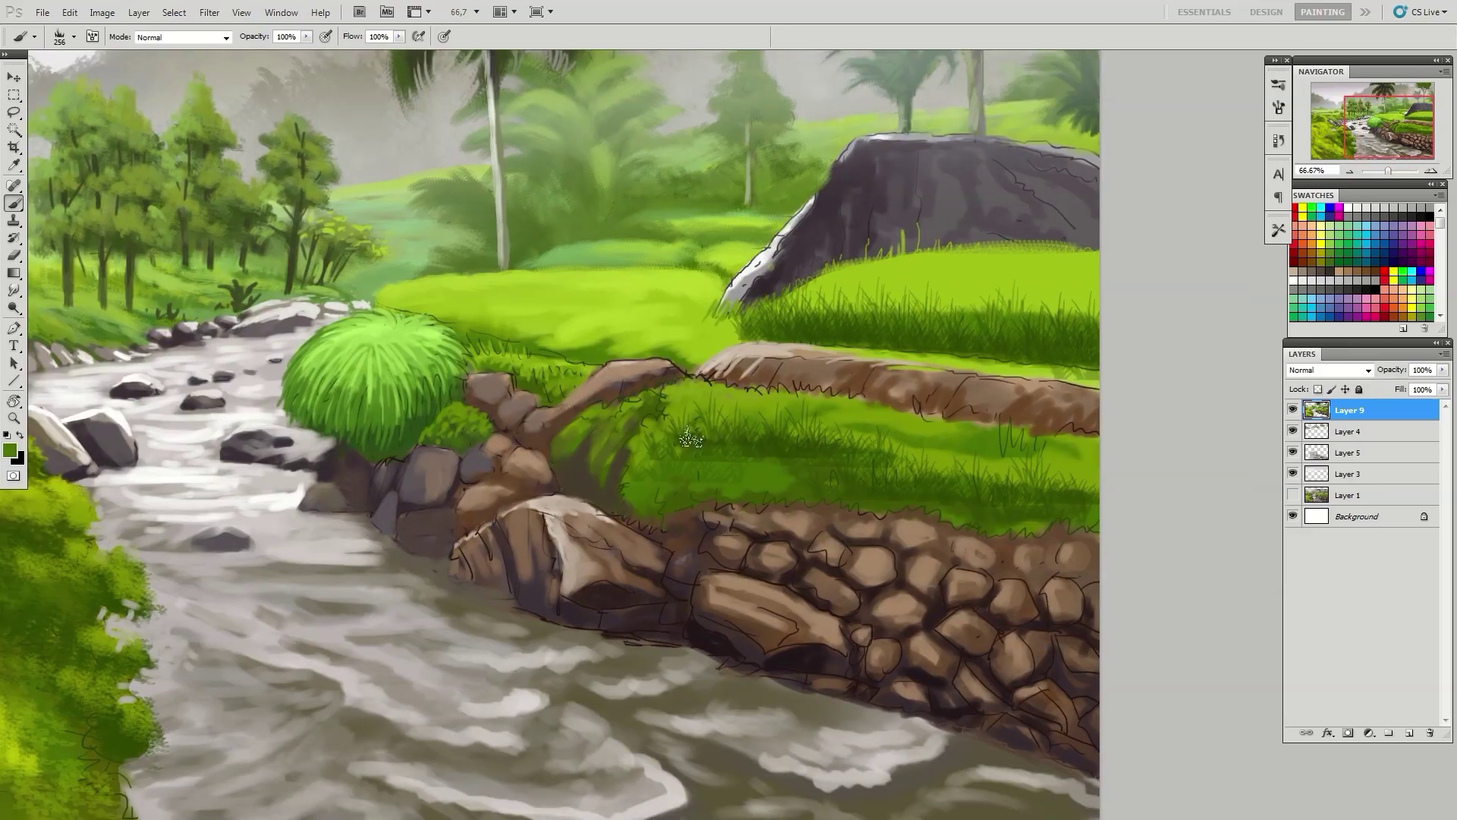
drag(609, 383, 577, 414)
drag(706, 372, 1093, 433)
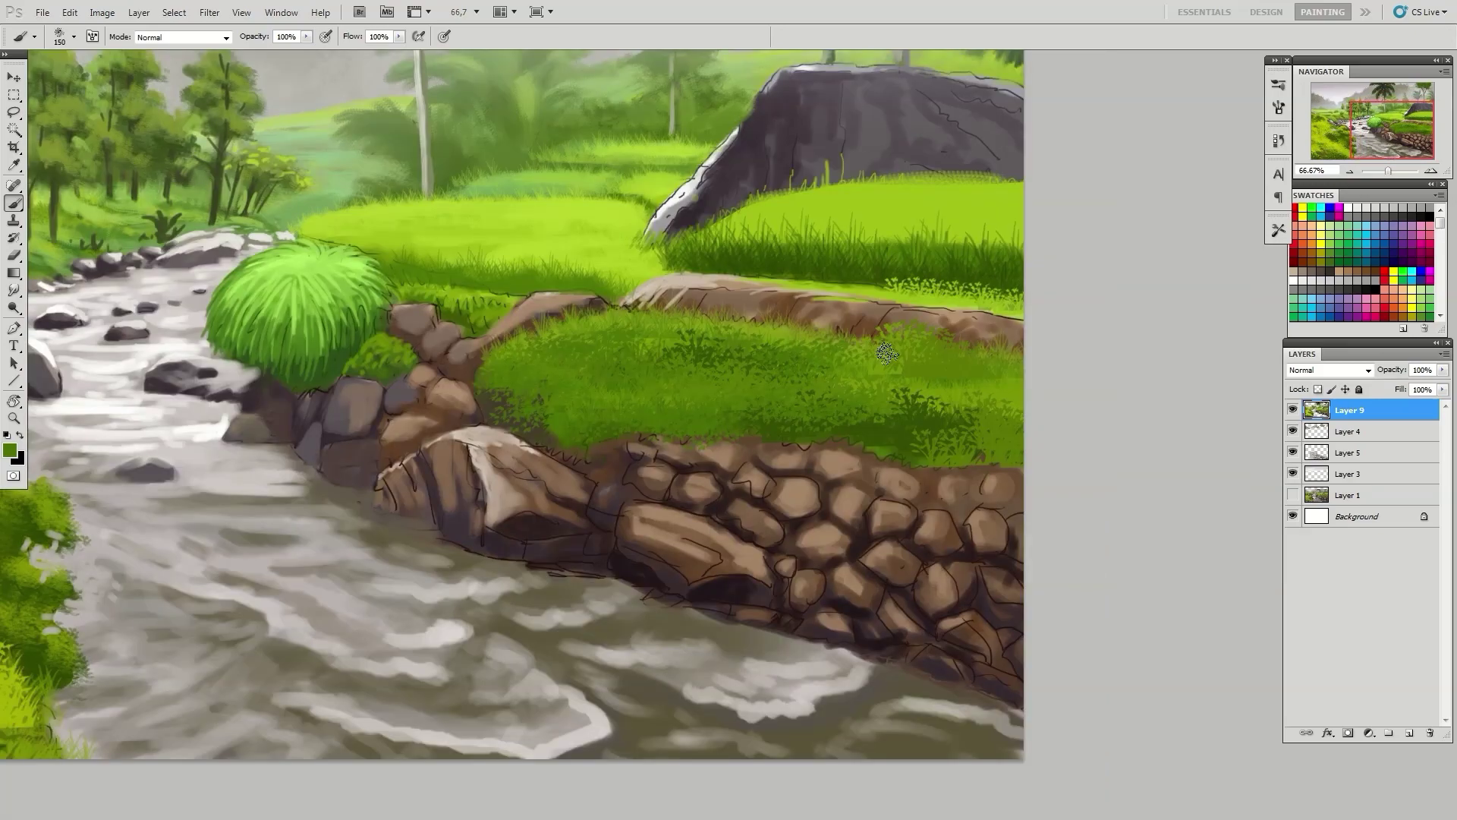
drag(541, 413, 987, 474)
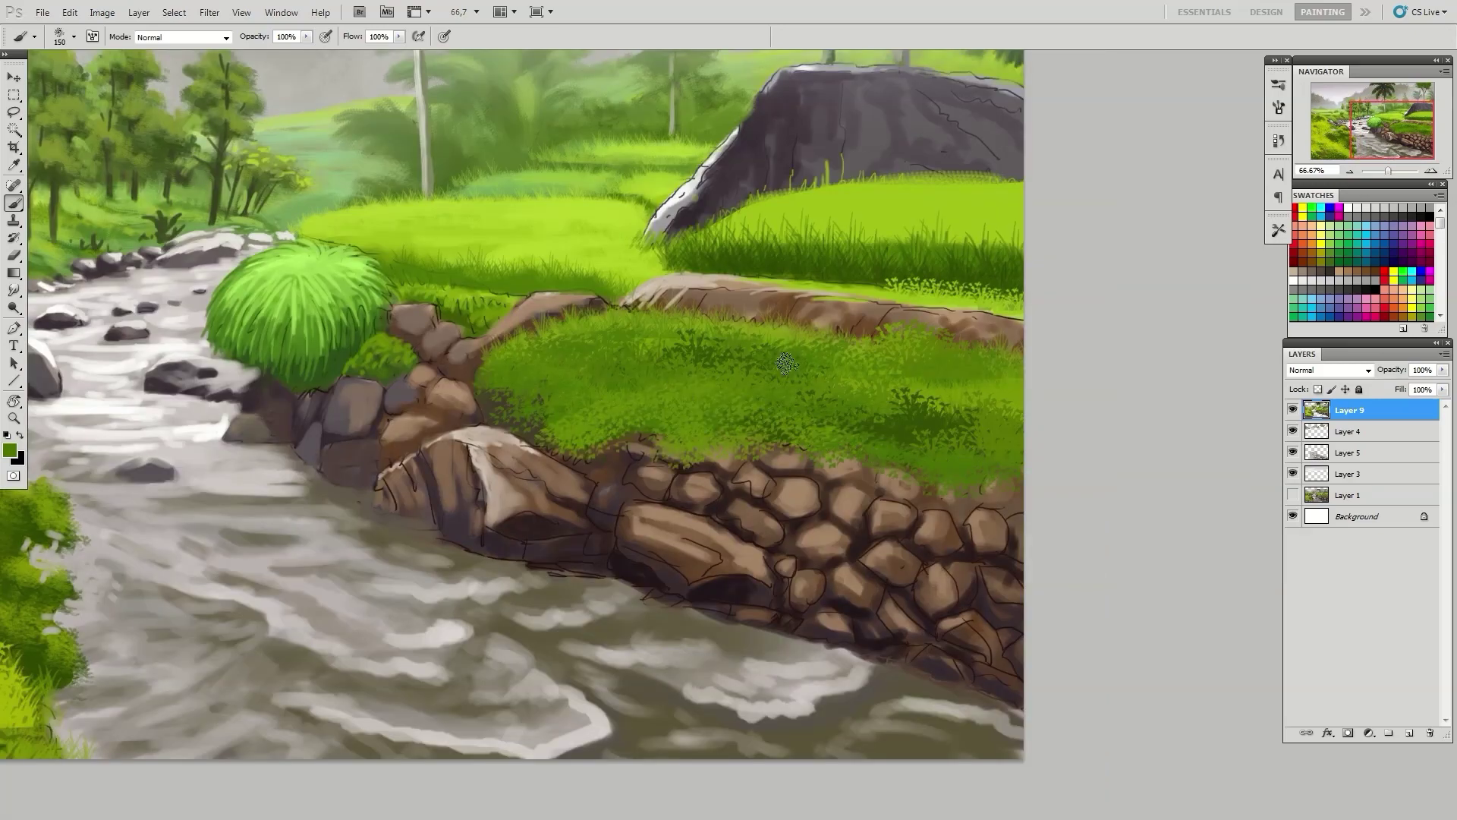
mouse_move(666, 319)
mouse_down()
mouse_move(455, 403)
mouse_move(668, 315)
mouse_up()
drag(571, 326, 987, 365)
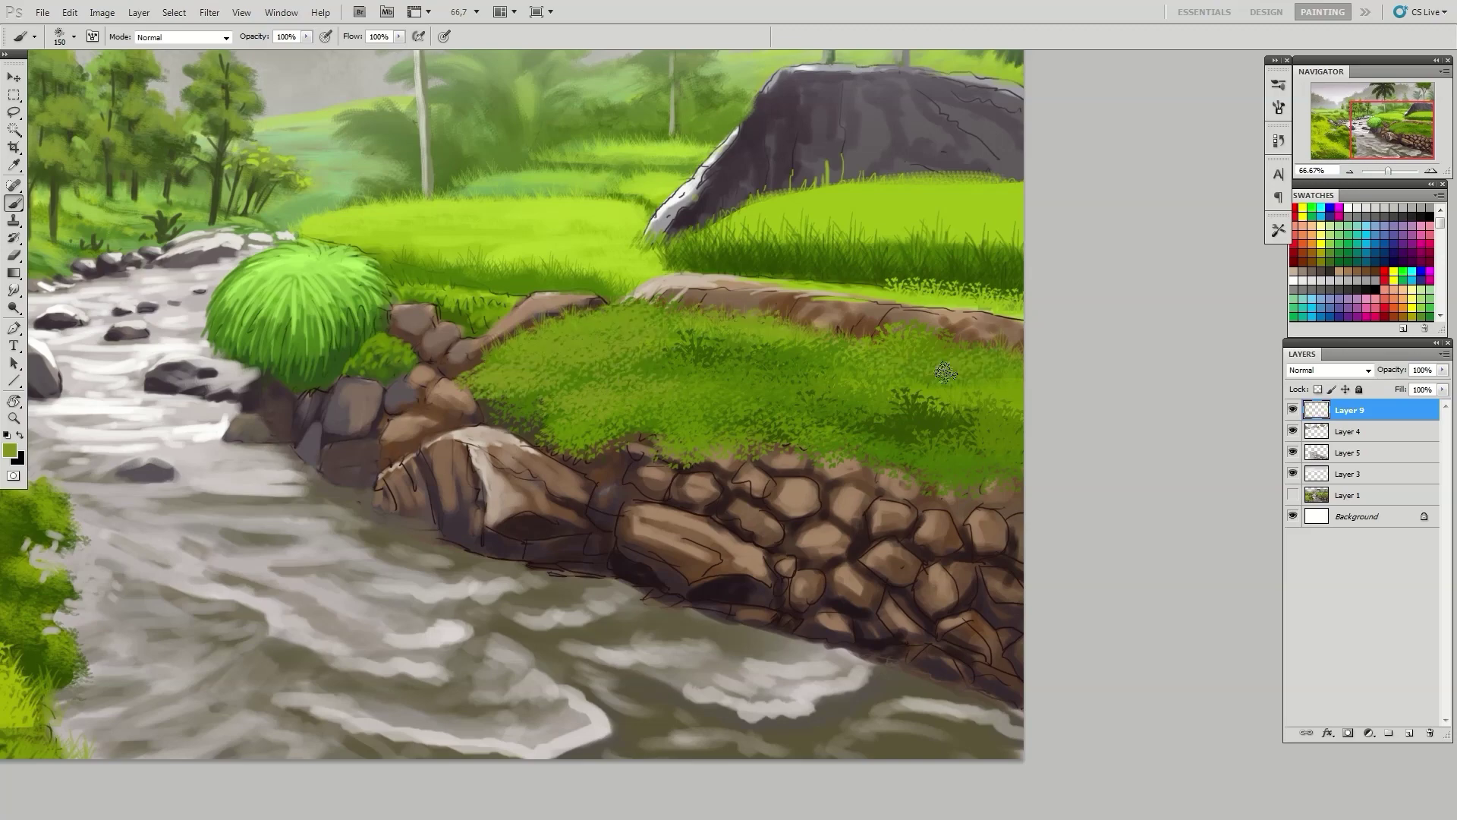
mouse_move(1002, 455)
mouse_down()
mouse_move(740, 380)
mouse_move(501, 395)
mouse_up()
Choose a new green and add grass strokes on the bank and dark leaf texture on the trees
click(10, 451)
click(1051, 250)
mouse_move(593, 326)
mouse_down()
mouse_move(479, 380)
mouse_move(622, 395)
mouse_up()
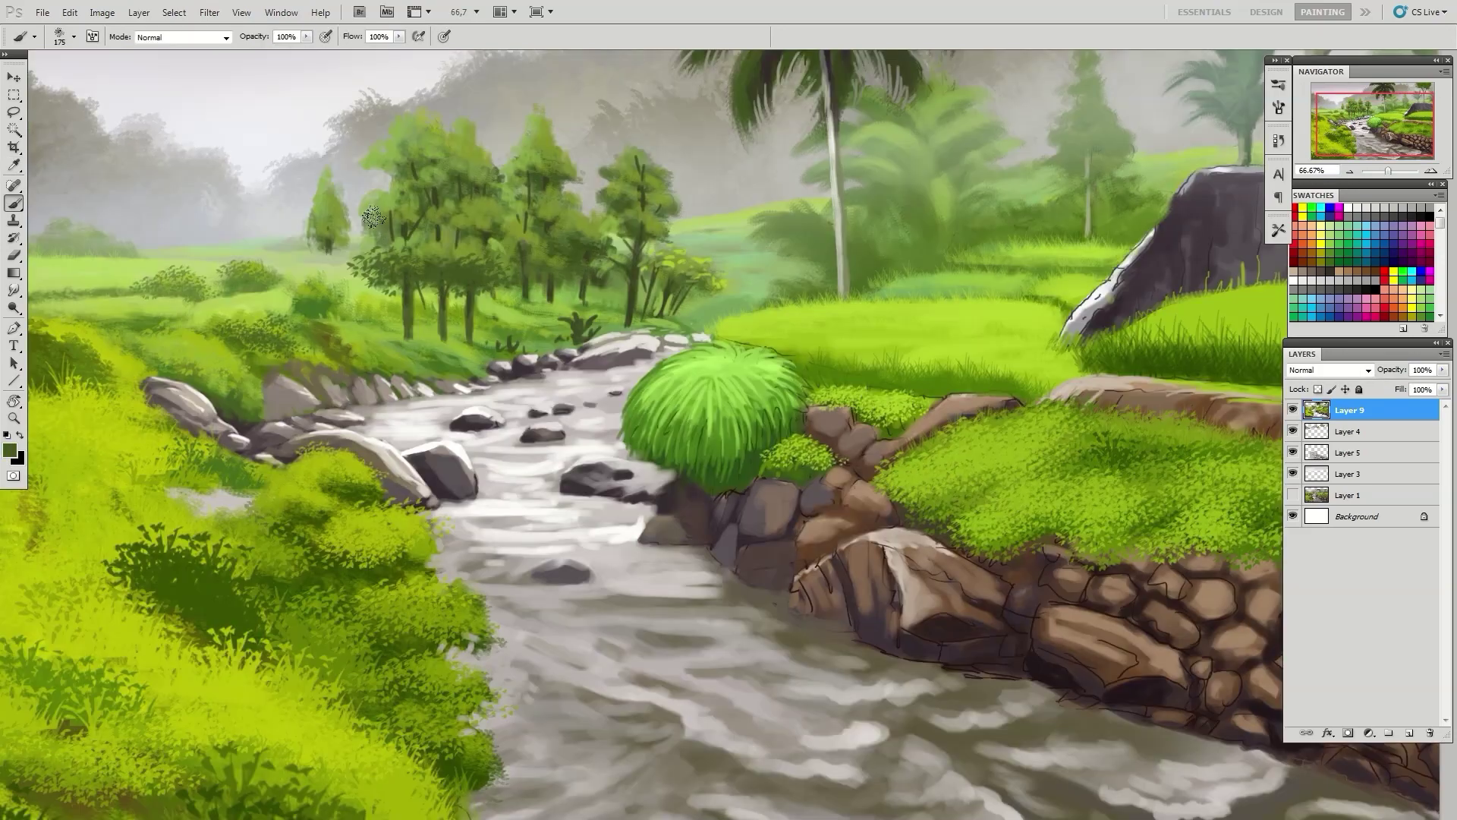
drag(373, 218, 440, 236)
drag(524, 163, 532, 258)
mouse_move(326, 236)
mouse_down()
mouse_move(600, 227)
mouse_move(630, 168)
mouse_move(531, 151)
mouse_move(455, 174)
mouse_move(470, 227)
mouse_up()
Add light yellow-green leaf highlights to the trees and dark green strokes along the left bank
alt+click(532, 167)
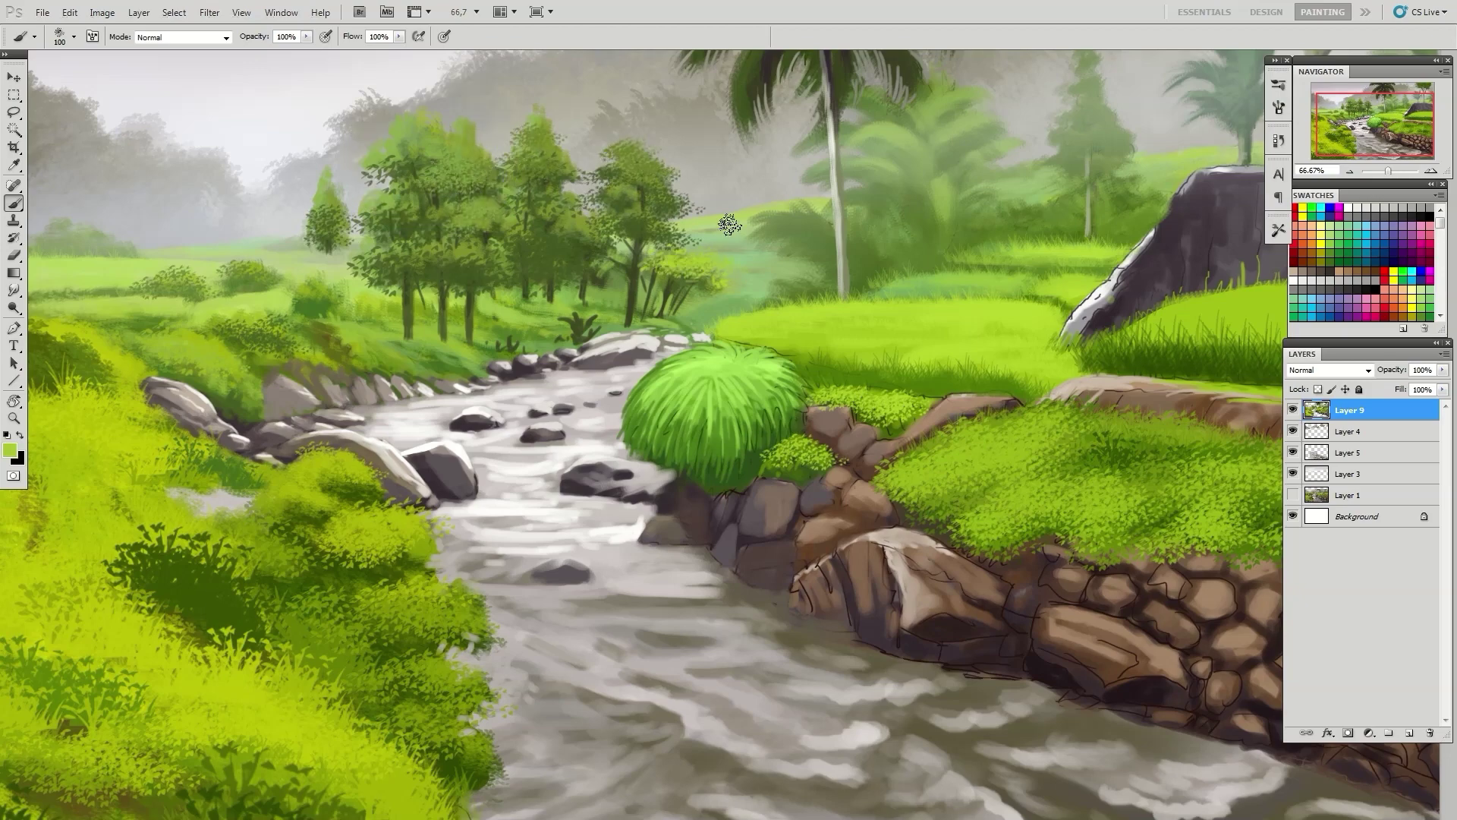
drag(706, 228, 648, 174)
drag(409, 353, 486, 342)
drag(357, 334, 600, 326)
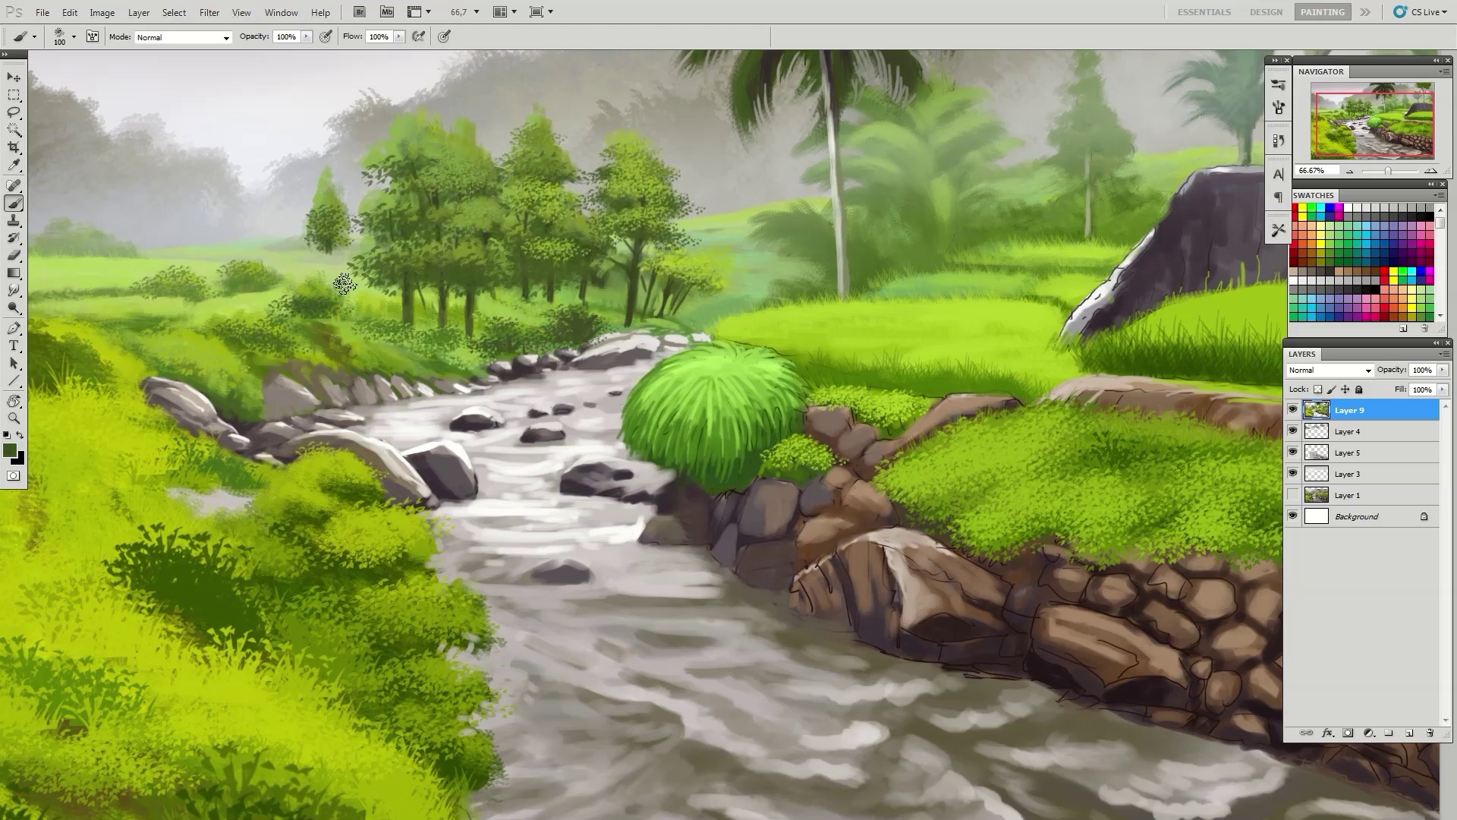
drag(470, 341, 290, 329)
key(bracketright)
key(bracketright)
Paint bright yellow-green grass along the top edge in front of the grey rock
drag(947, 281, 609, 292)
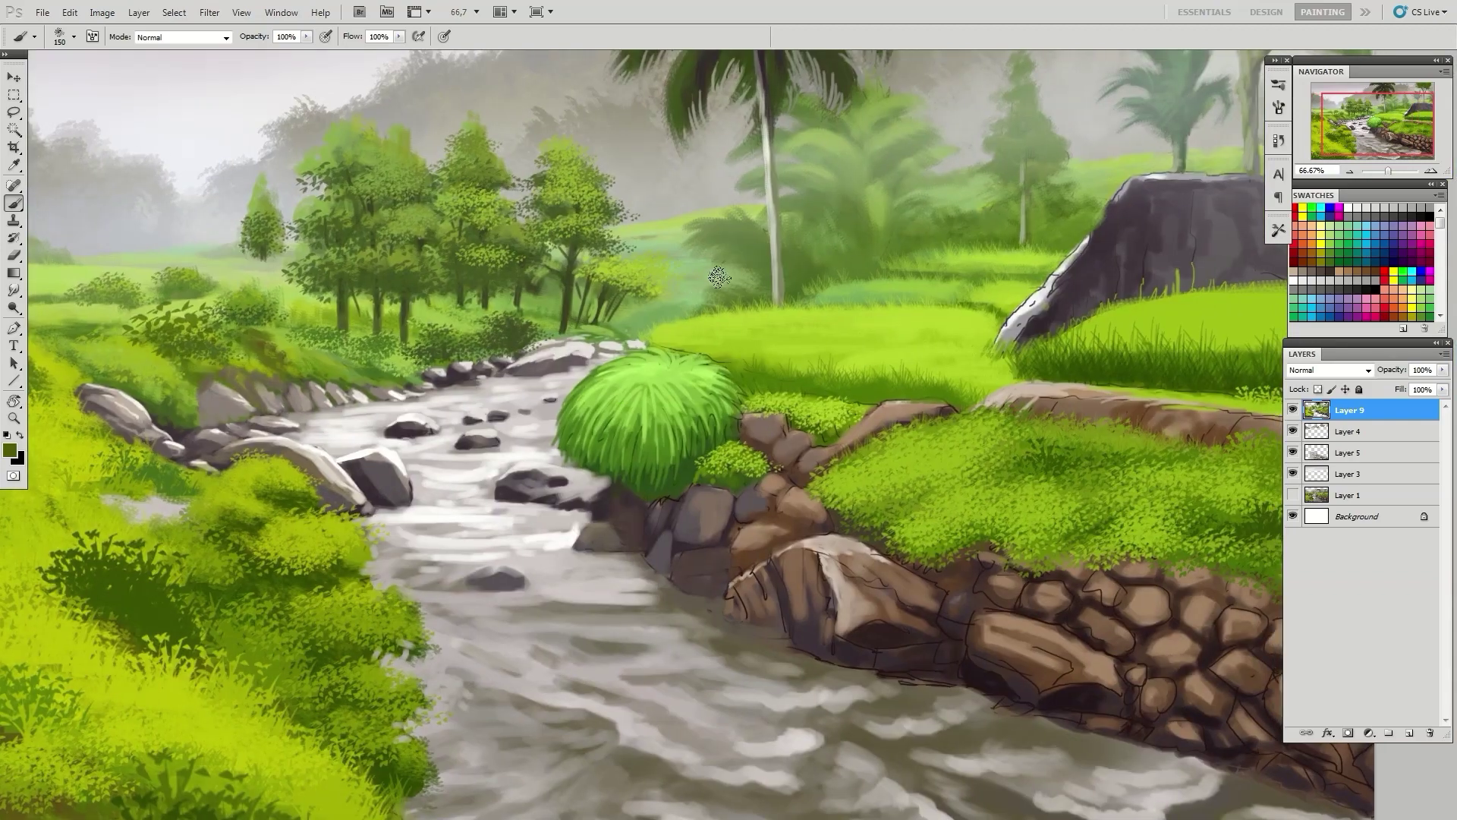
drag(816, 281, 693, 315)
key(bracketleft)
alt+click(843, 228)
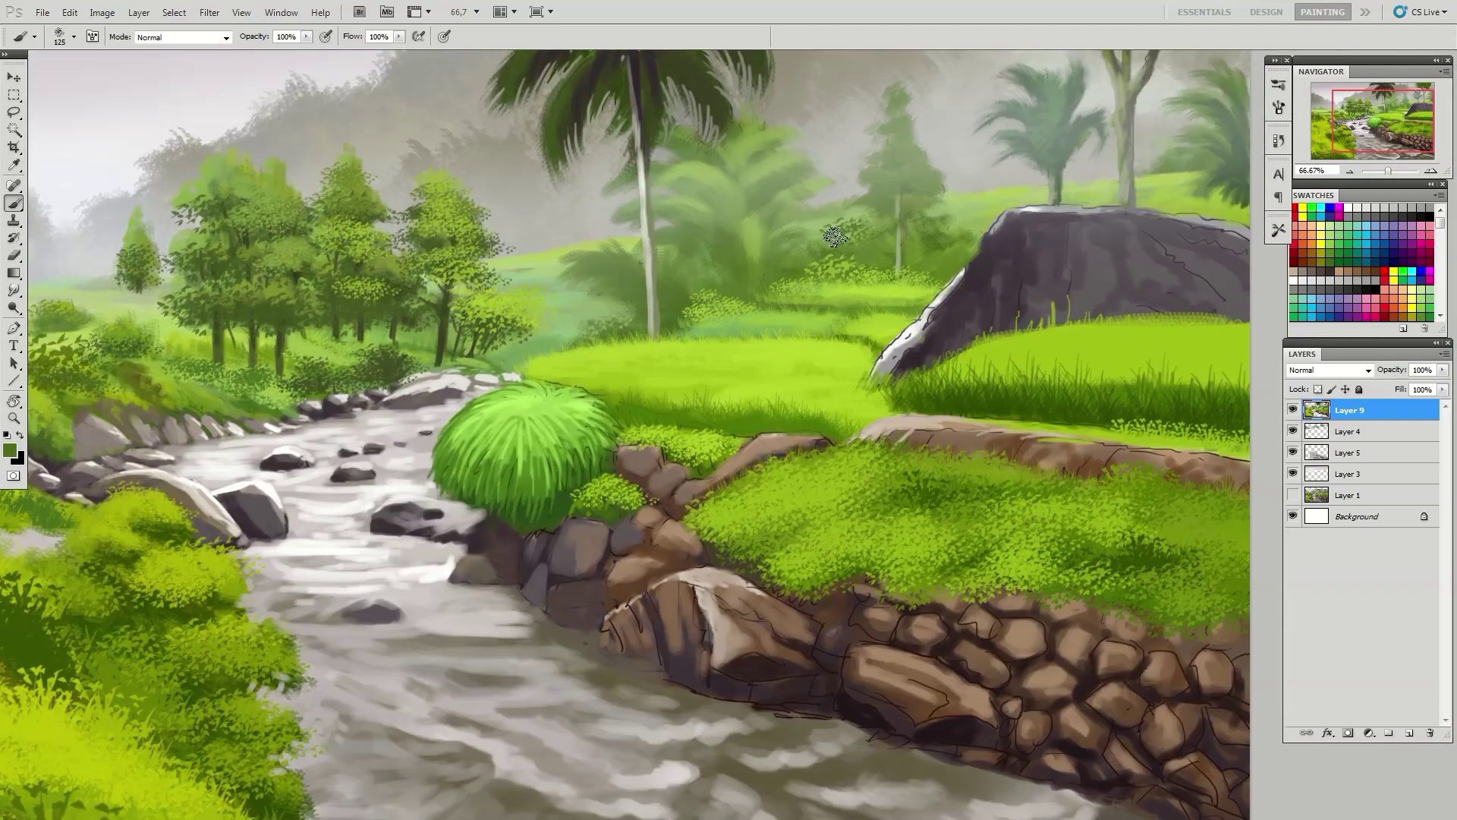
alt+click(884, 190)
mouse_move(1063, 319)
mouse_down()
mouse_move(884, 353)
mouse_move(941, 350)
mouse_up()
drag(721, 402, 1002, 353)
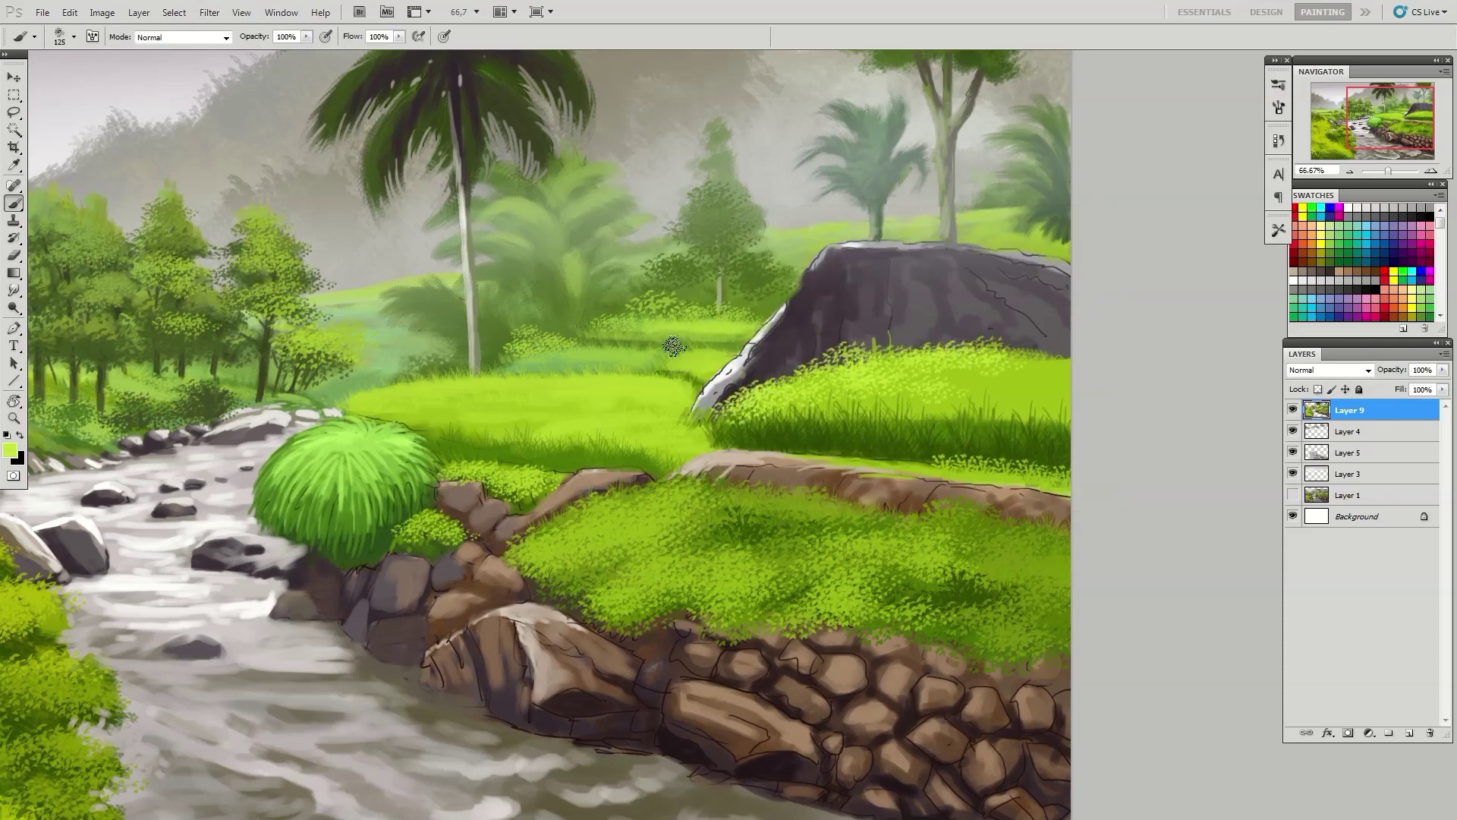
Paint dark brown earth strokes into the left bank grass
key(ctrl+minus)
alt+click(732, 279)
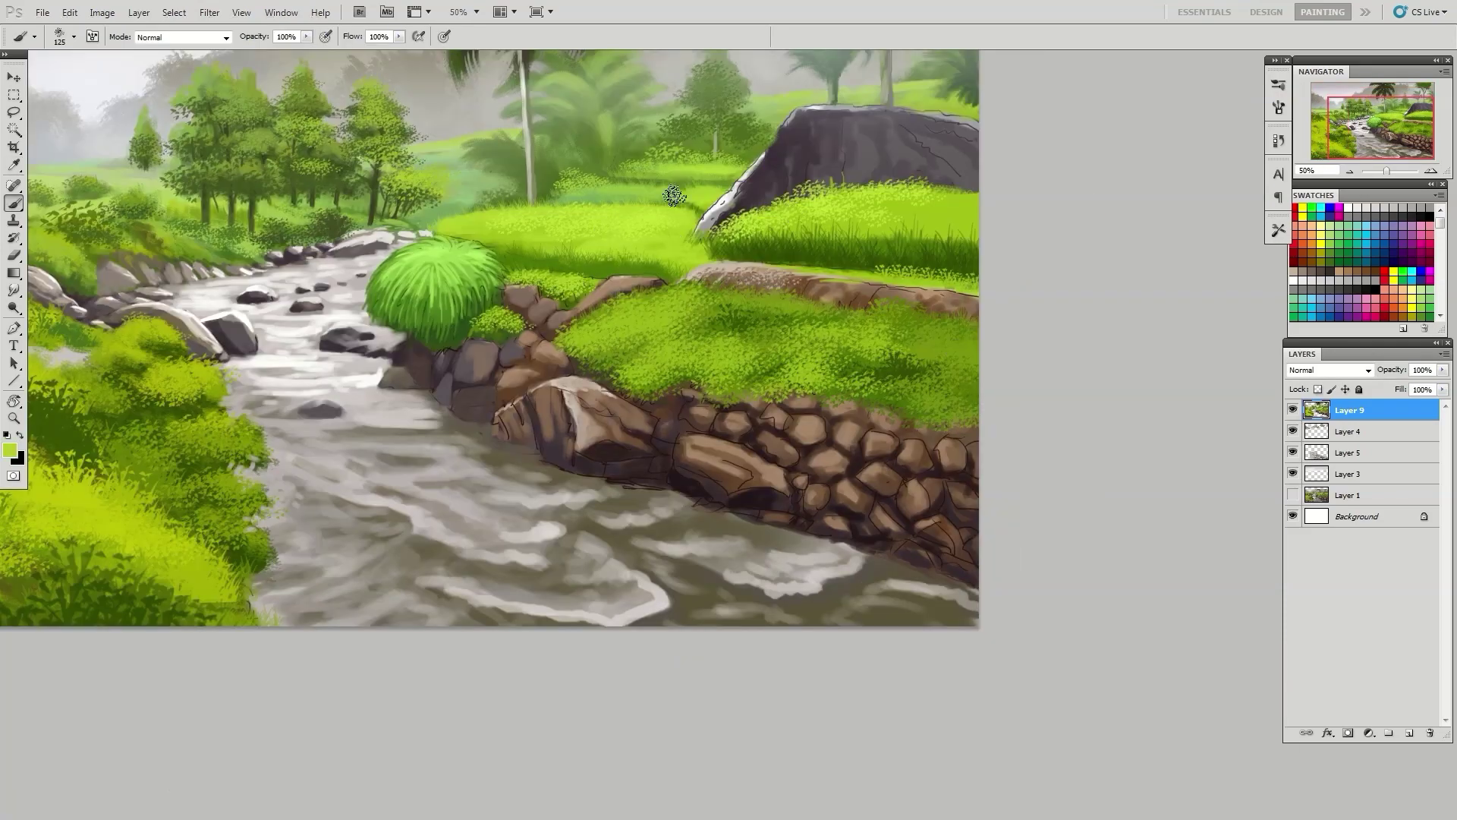
mouse_move(674, 196)
mouse_down()
mouse_move(700, 236)
mouse_move(833, 230)
mouse_up()
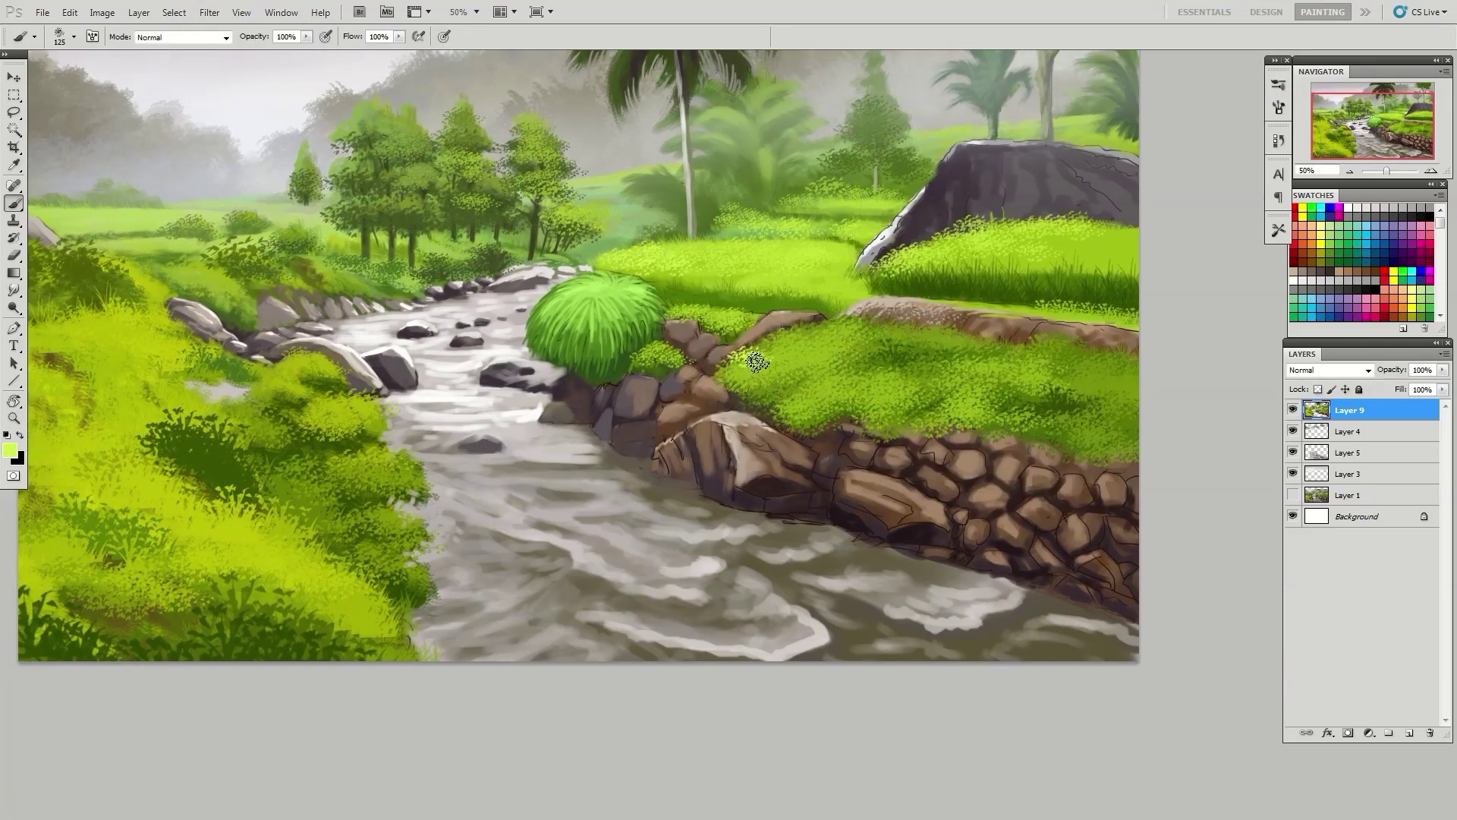
drag(757, 362, 1029, 334)
key(])
alt+click(448, 372)
Add dark green texture to the left bank grass and choose a paler green
drag(455, 380, 520, 402)
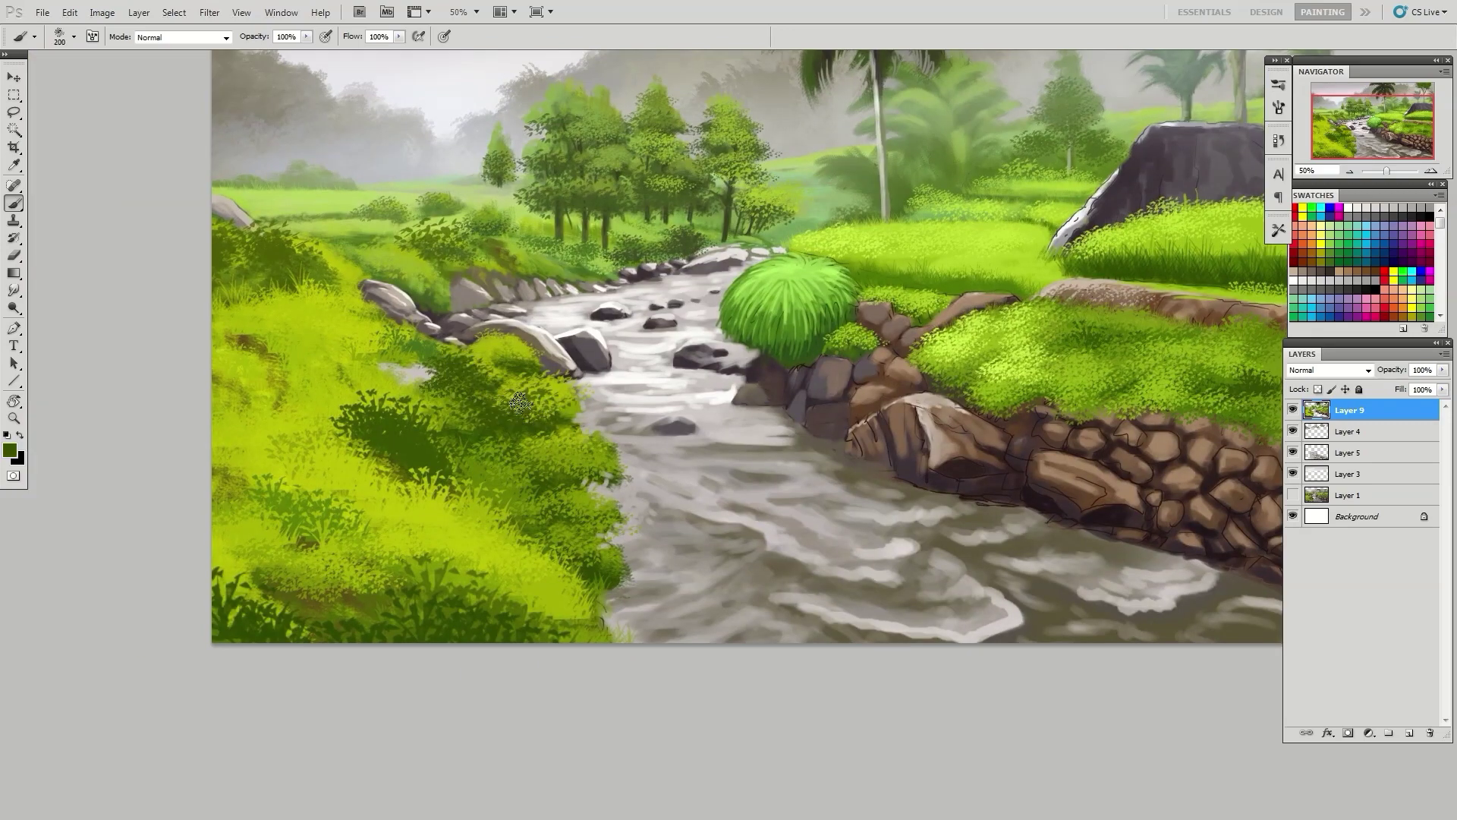
key(ctrl+plus)
key(ctrl+plus)
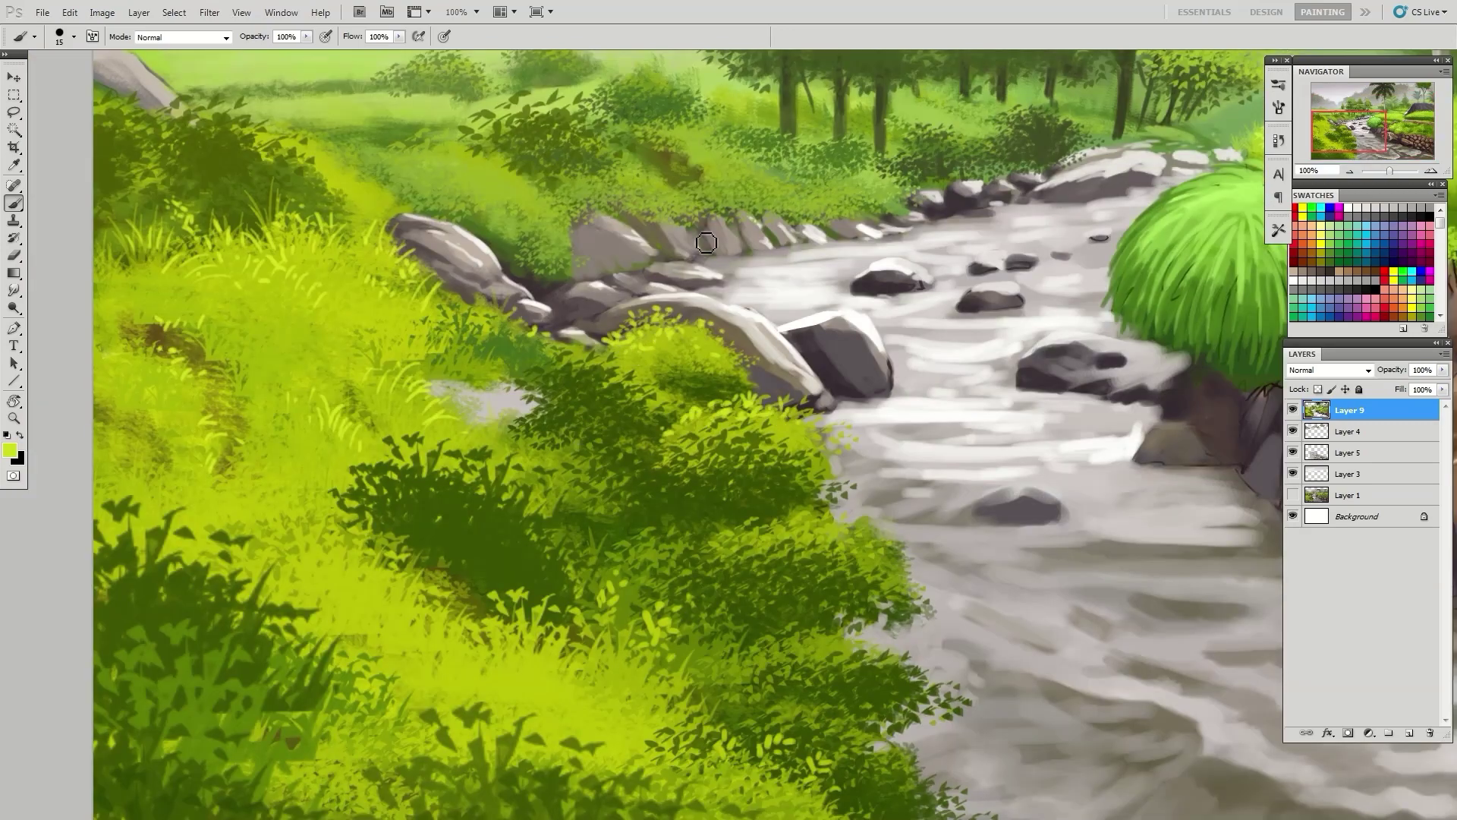
drag(706, 241, 736, 301)
click(9, 451)
click(789, 296)
click(1048, 254)
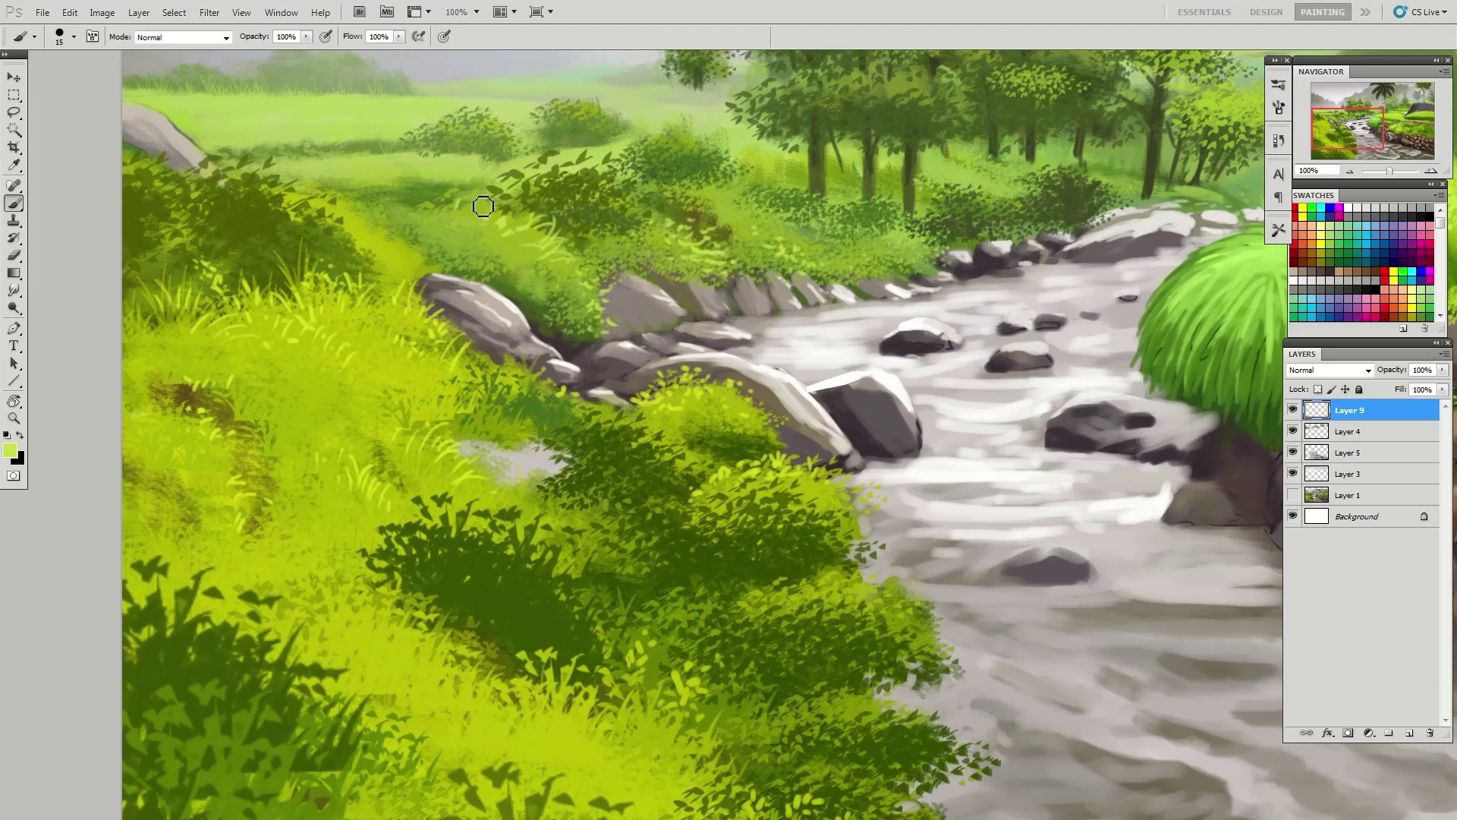
Paint brown bark on the left tree trunks
drag(886, 273, 540, 314)
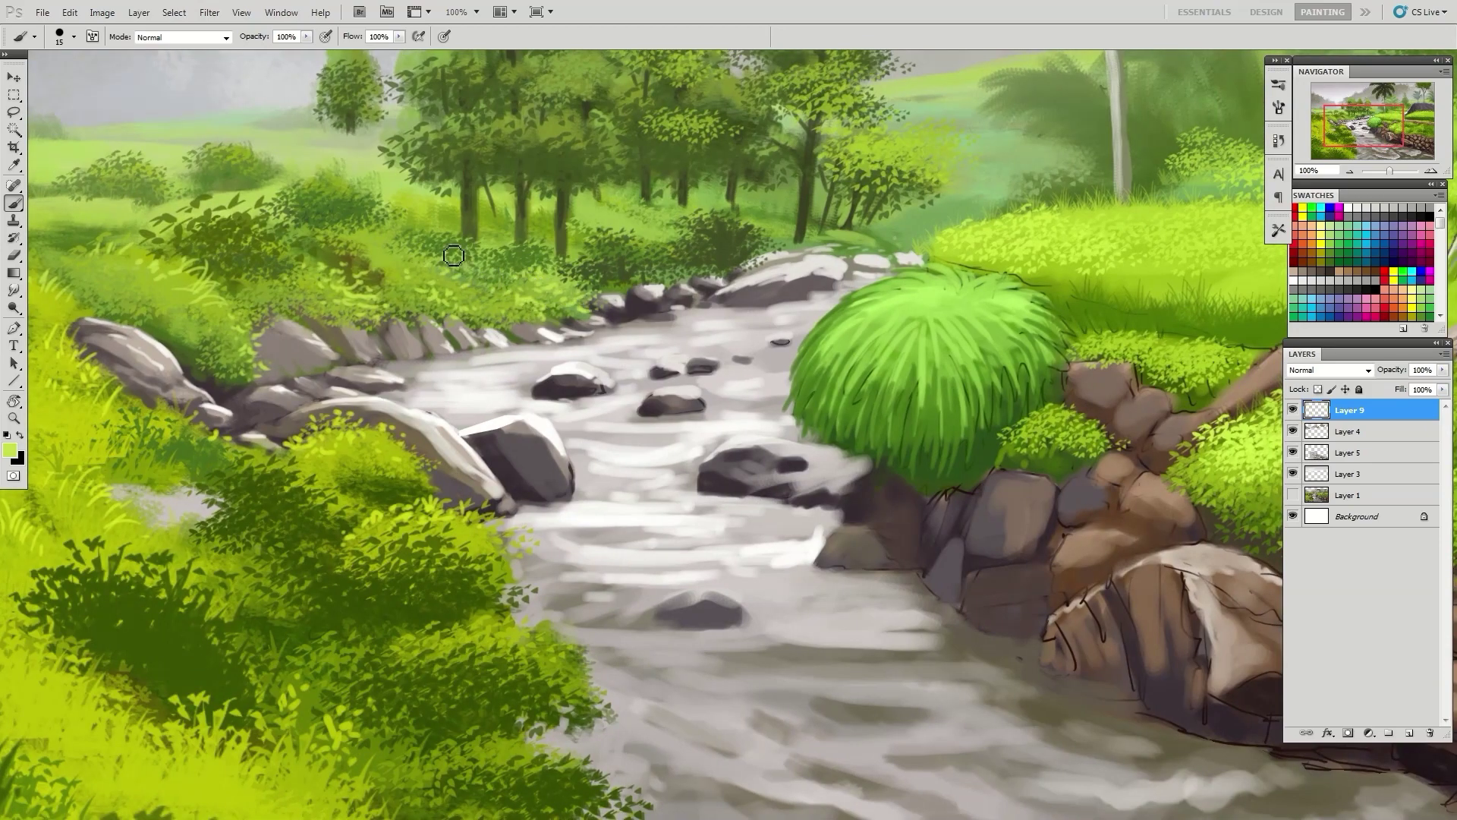
drag(894, 187, 728, 293)
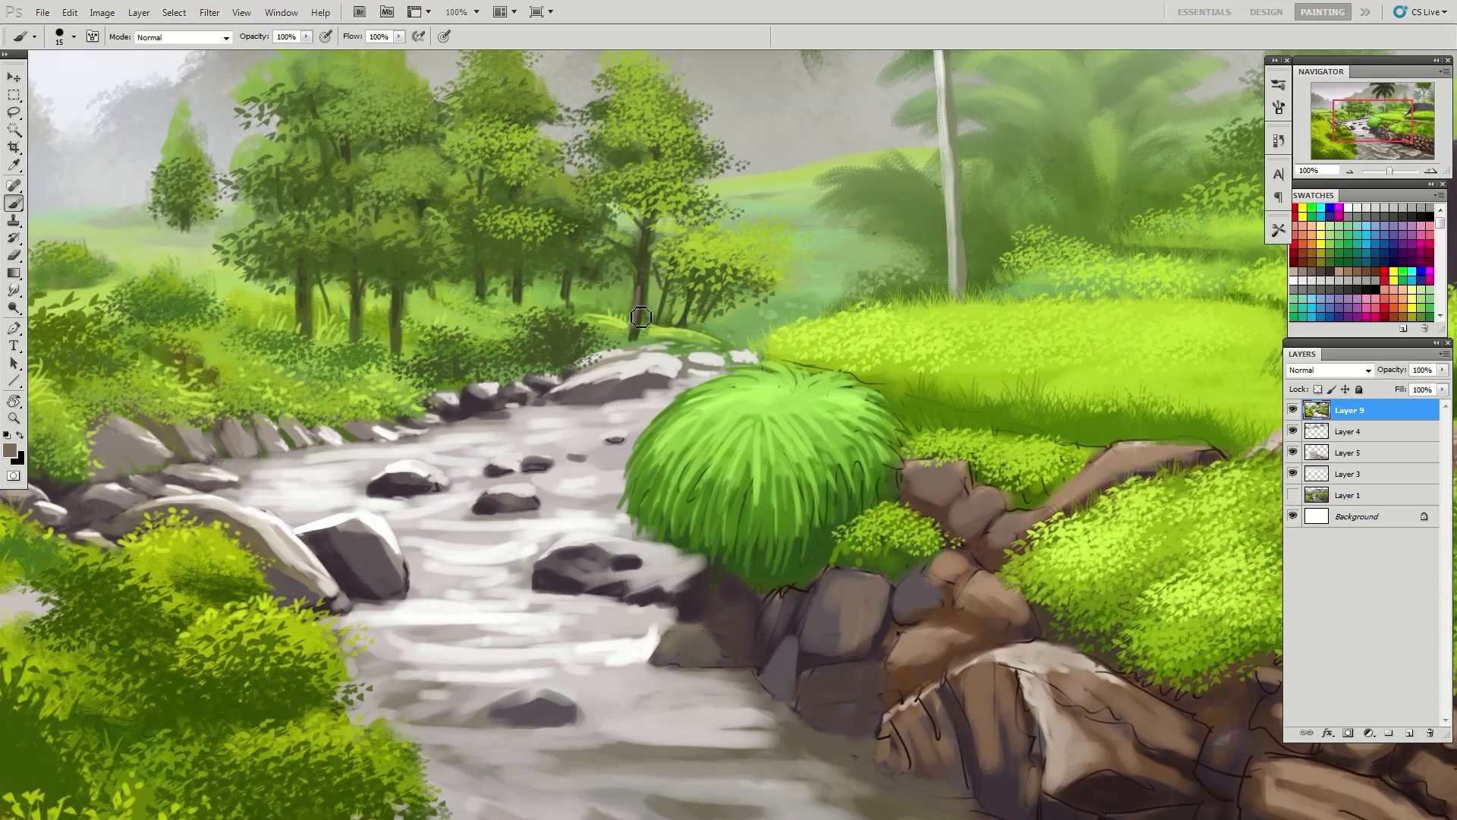
drag(481, 294, 547, 304)
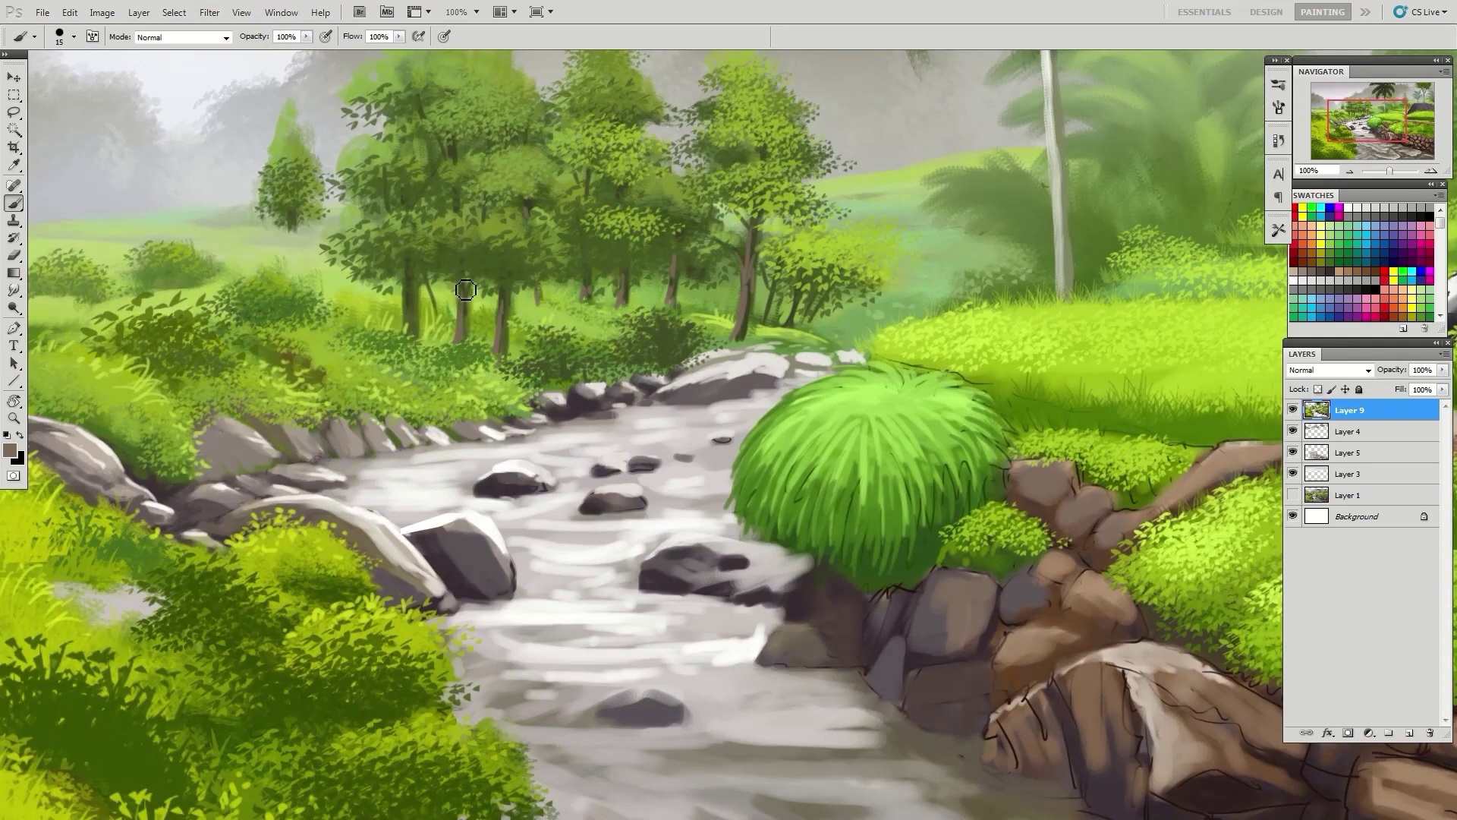
drag(435, 303, 416, 306)
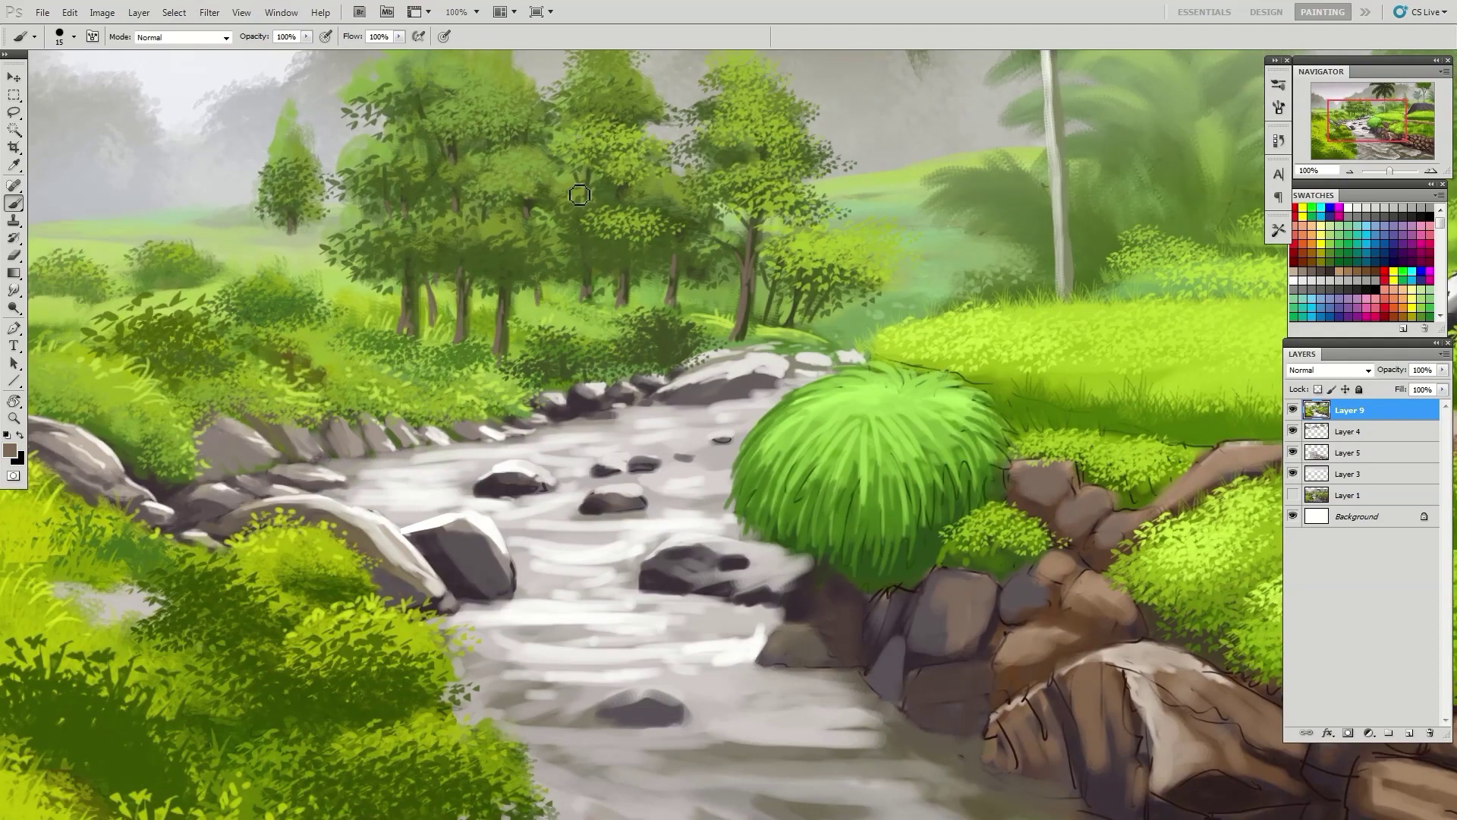
Paint dark bark down the palm trunk and sample a dark green from the palm
drag(579, 195, 397, 246)
drag(874, 154, 639, 263)
mouse_move(628, 199)
mouse_down()
mouse_move(651, 427)
mouse_move(630, 581)
mouse_up()
alt+click(589, 260)
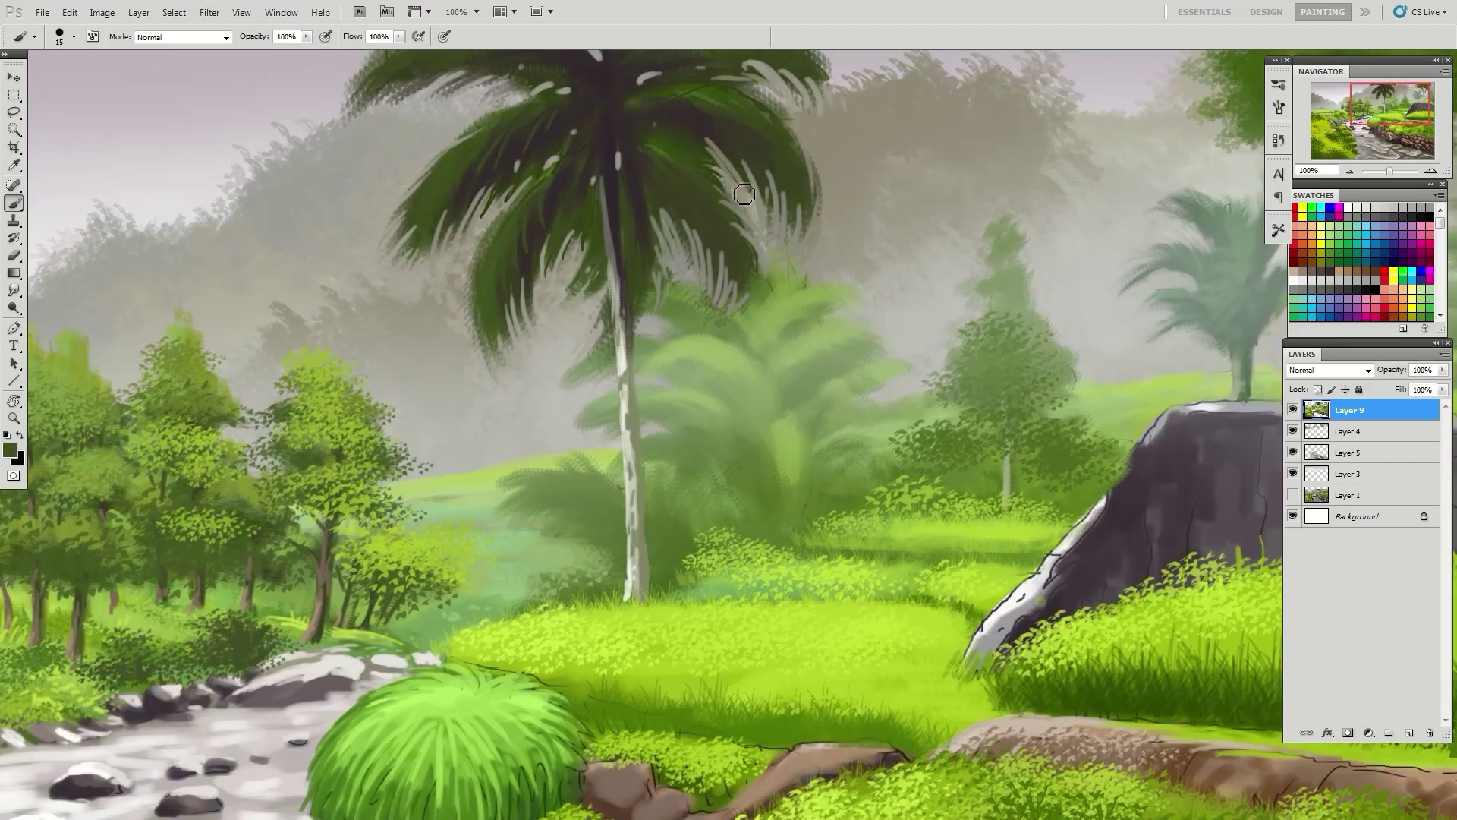
Set the foreground to a greyish green, then to a light yellow-green, near the boulder
drag(834, 354, 608, 260)
drag(596, 415, 533, 353)
click(9, 451)
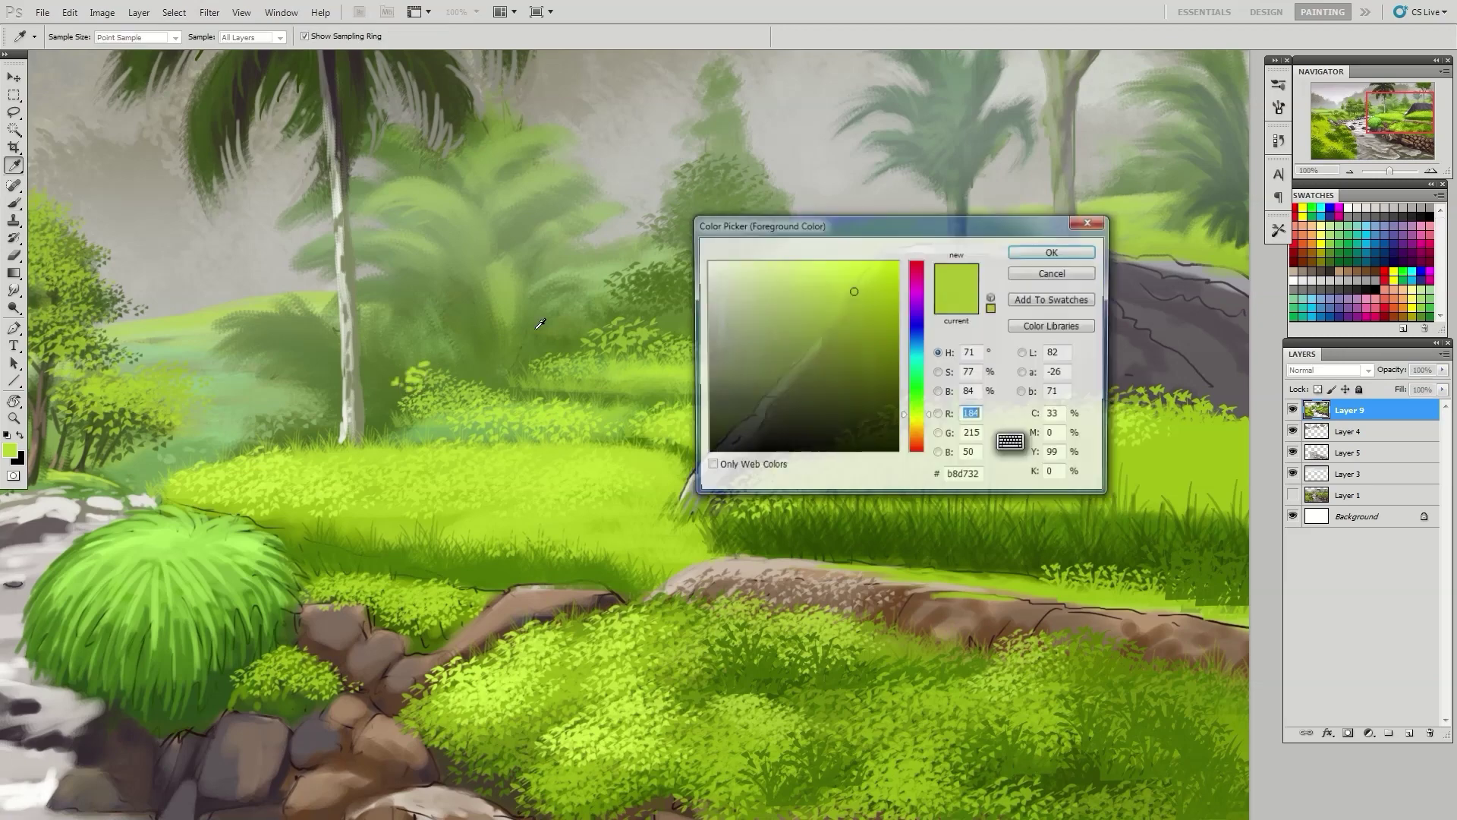
click(873, 319)
click(1048, 250)
drag(729, 238, 593, 372)
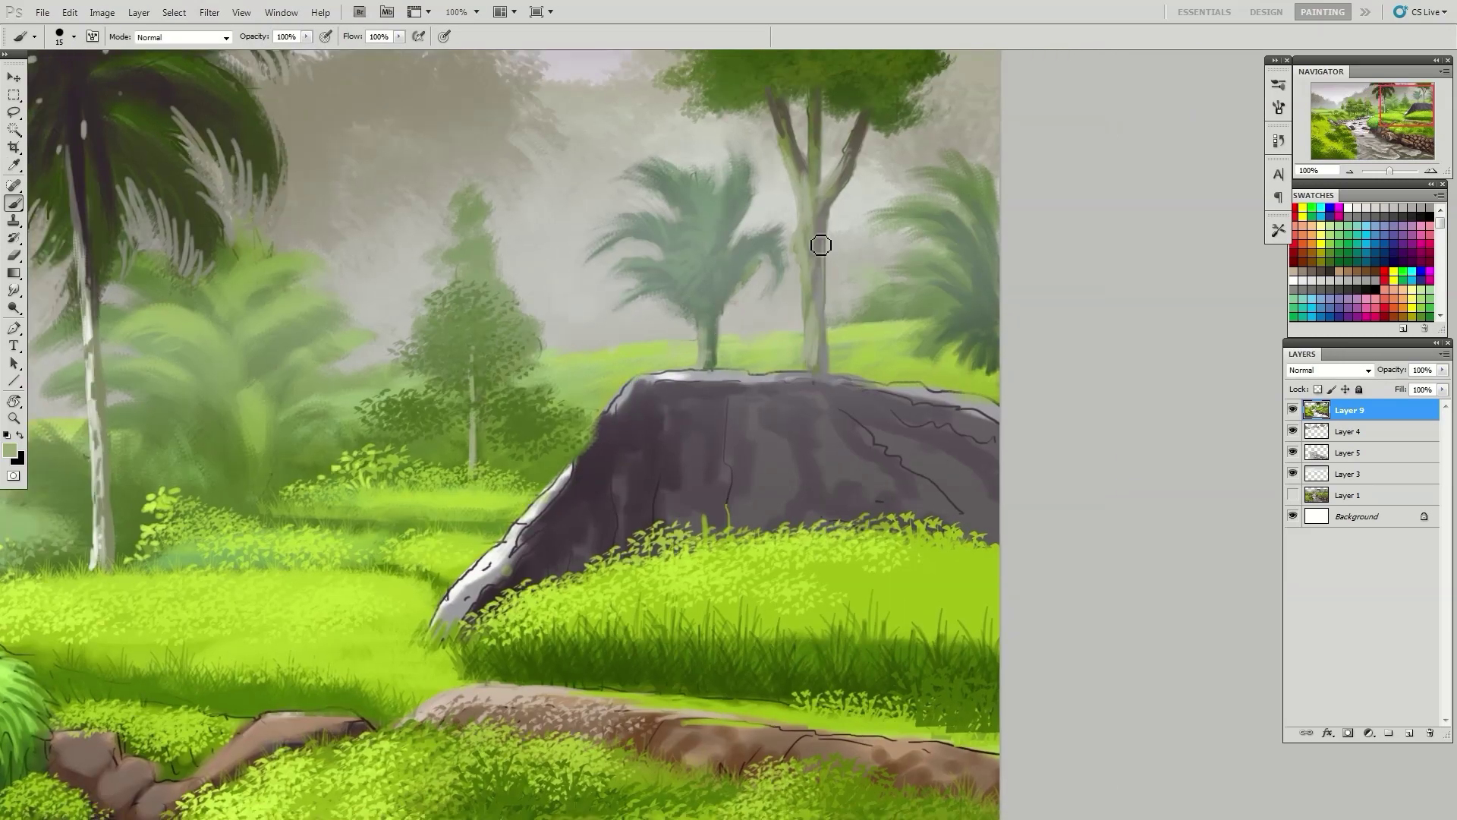
scroll(820, 244, down, 1)
scroll(814, 303, down, 1)
scroll(781, 383, down, 1)
alt+click(781, 383)
click(9, 451)
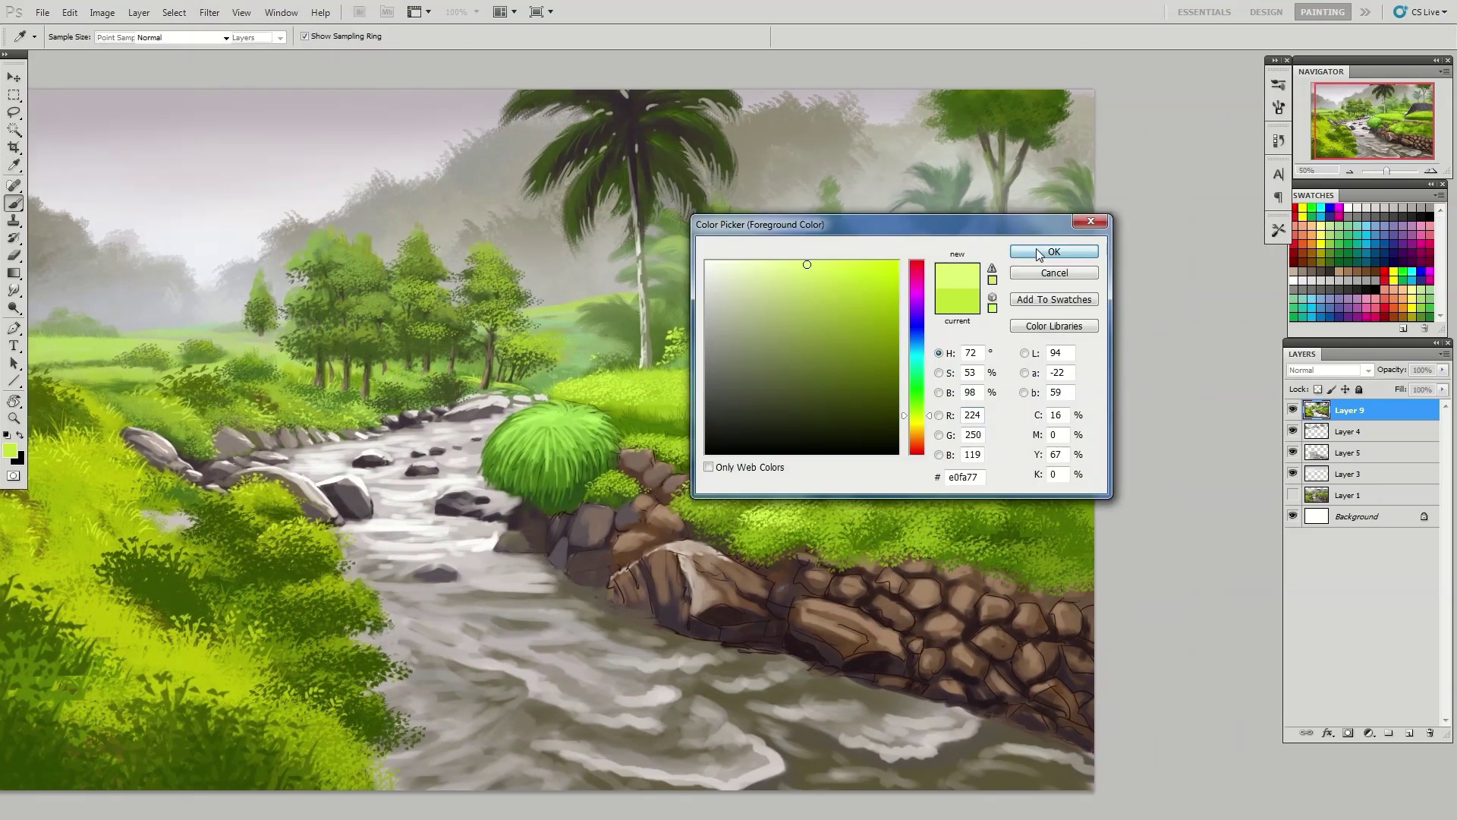
click(1057, 243)
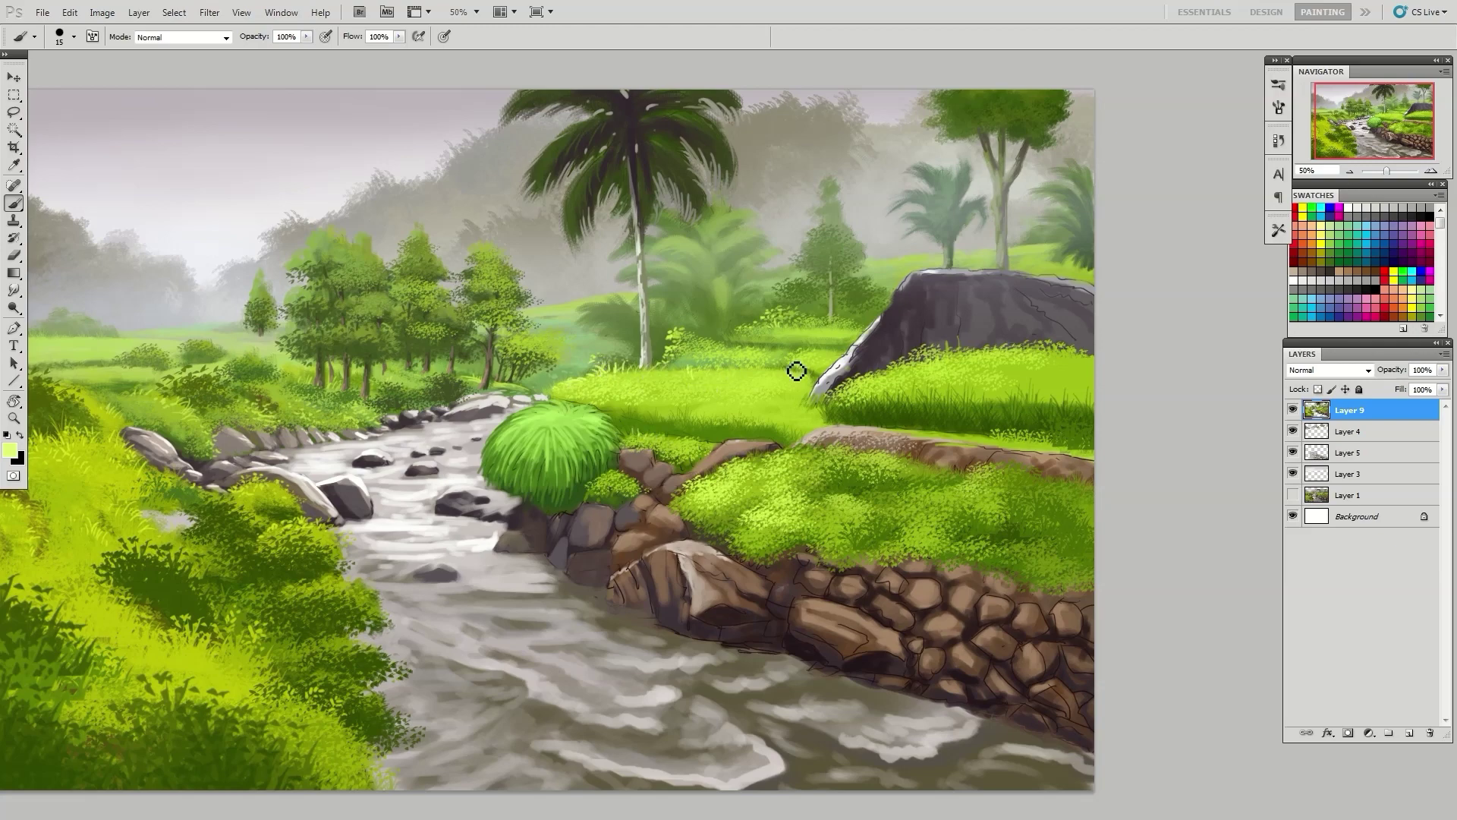
Stamp the visible scene into Layer 9 and paint dark green blades on the grass bush
key(ctrl+shift+alt+e)
drag(677, 455, 612, 414)
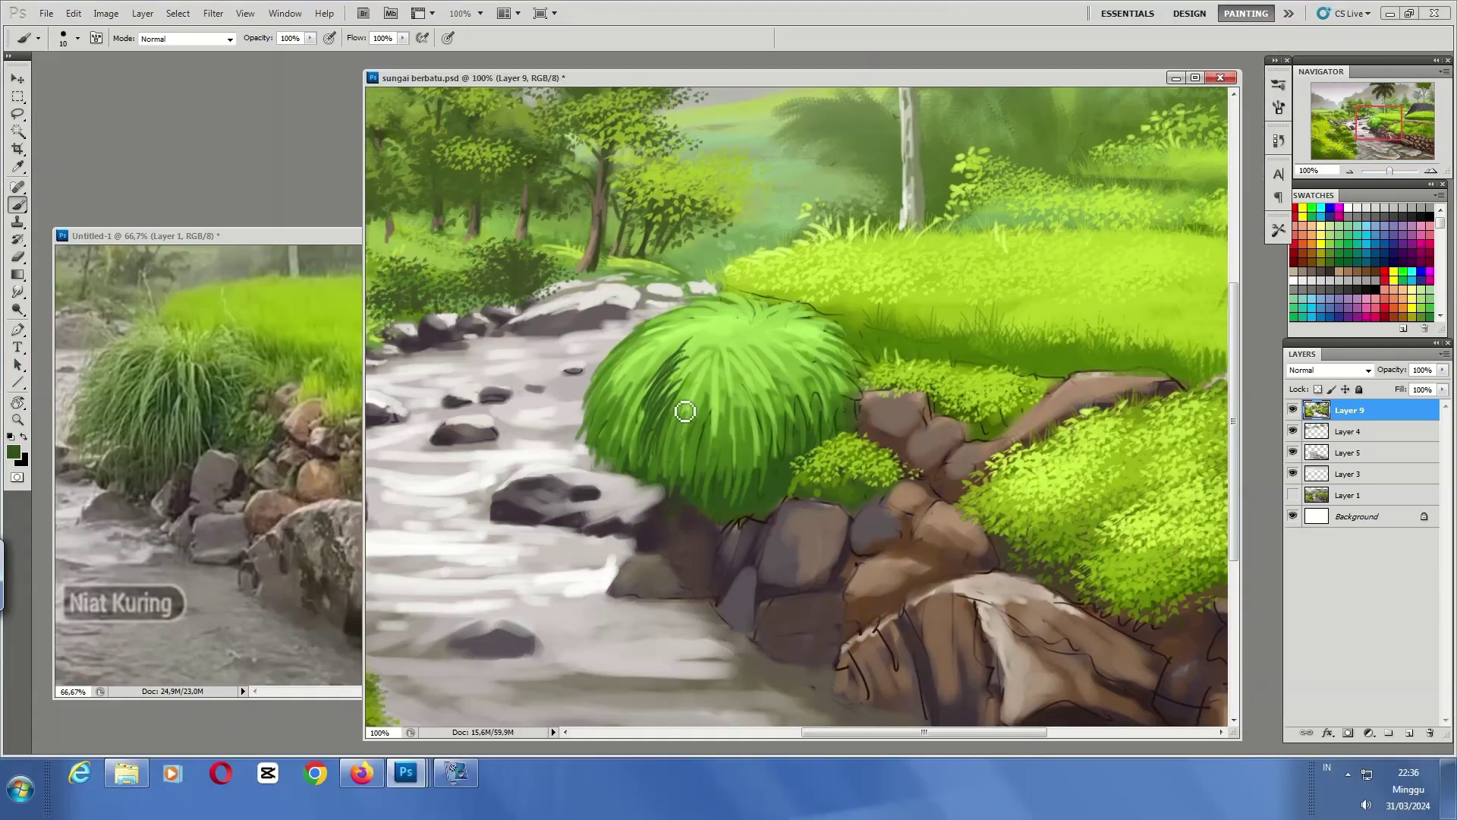
mouse_move(699, 341)
mouse_down()
mouse_move(668, 395)
mouse_move(647, 367)
mouse_move(607, 410)
mouse_up()
Add light green blades across the bush's left edge, bottom, centre and upper-left
alt+click(657, 338)
mouse_move(608, 356)
mouse_down()
mouse_move(573, 452)
mouse_move(627, 524)
mouse_up()
drag(653, 448, 622, 516)
drag(645, 389, 615, 471)
drag(725, 410, 721, 489)
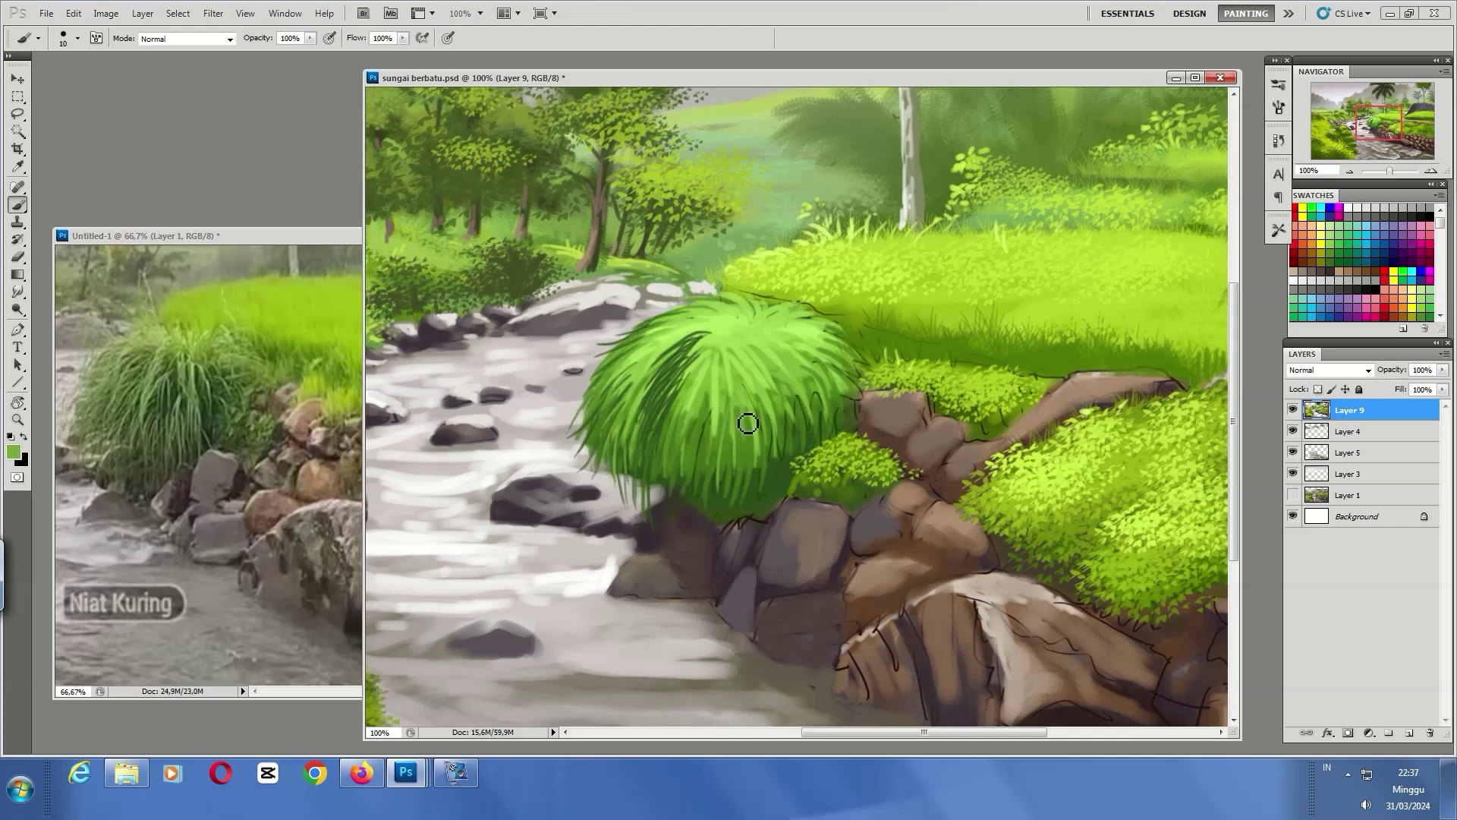
drag(725, 337, 622, 433)
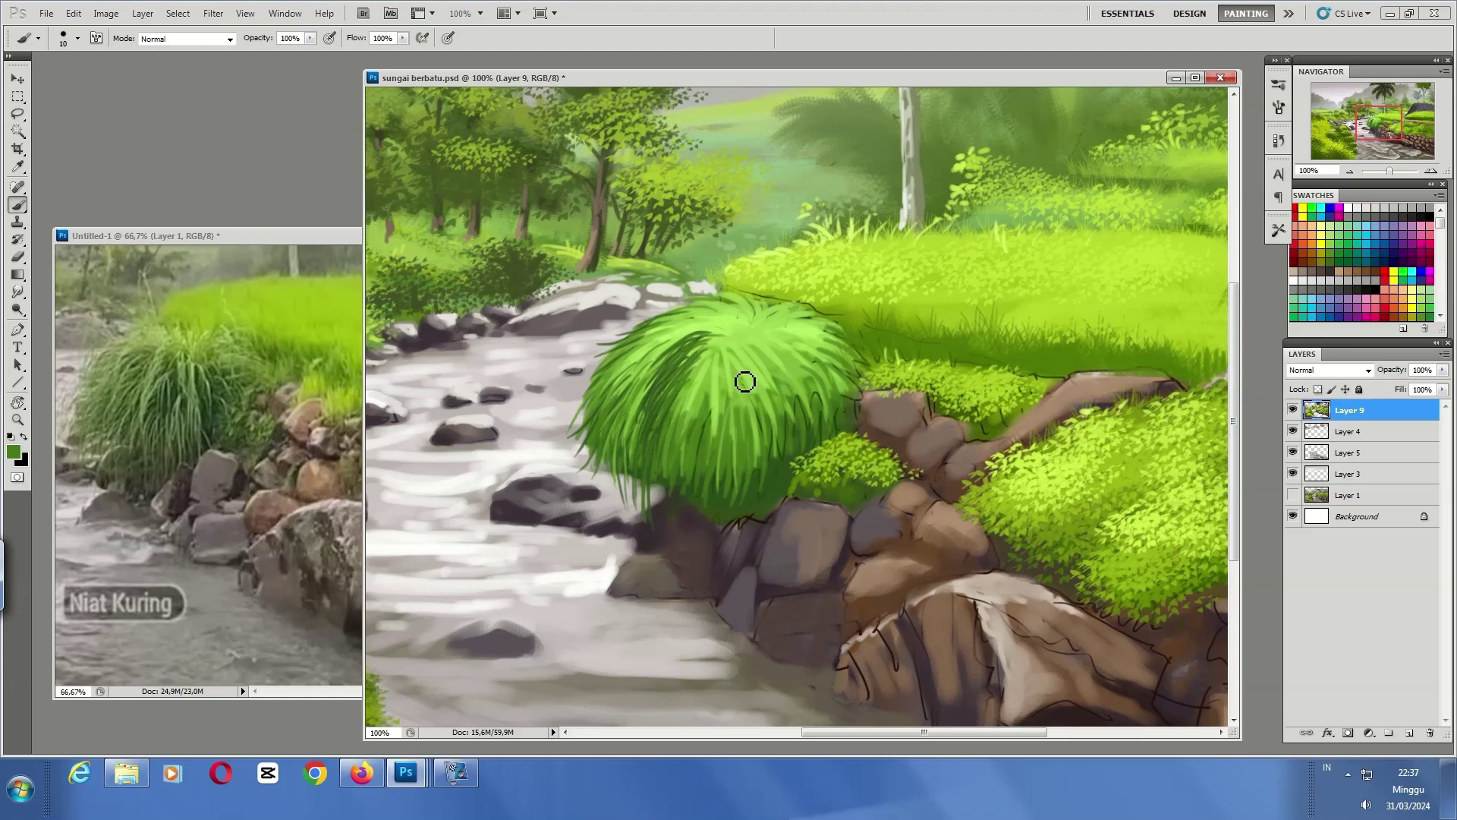
Paint dark green blades over the bush with a size 20 brush
click(13, 452)
key(])
drag(775, 372, 782, 489)
mouse_move(713, 364)
mouse_down()
mouse_move(676, 486)
mouse_move(679, 432)
mouse_up()
mouse_move(805, 326)
mouse_down()
mouse_move(736, 372)
mouse_move(764, 405)
mouse_up()
Add very dark shadow blades and light blades around the bush's upper-left and lower-right edges
alt+click(742, 302)
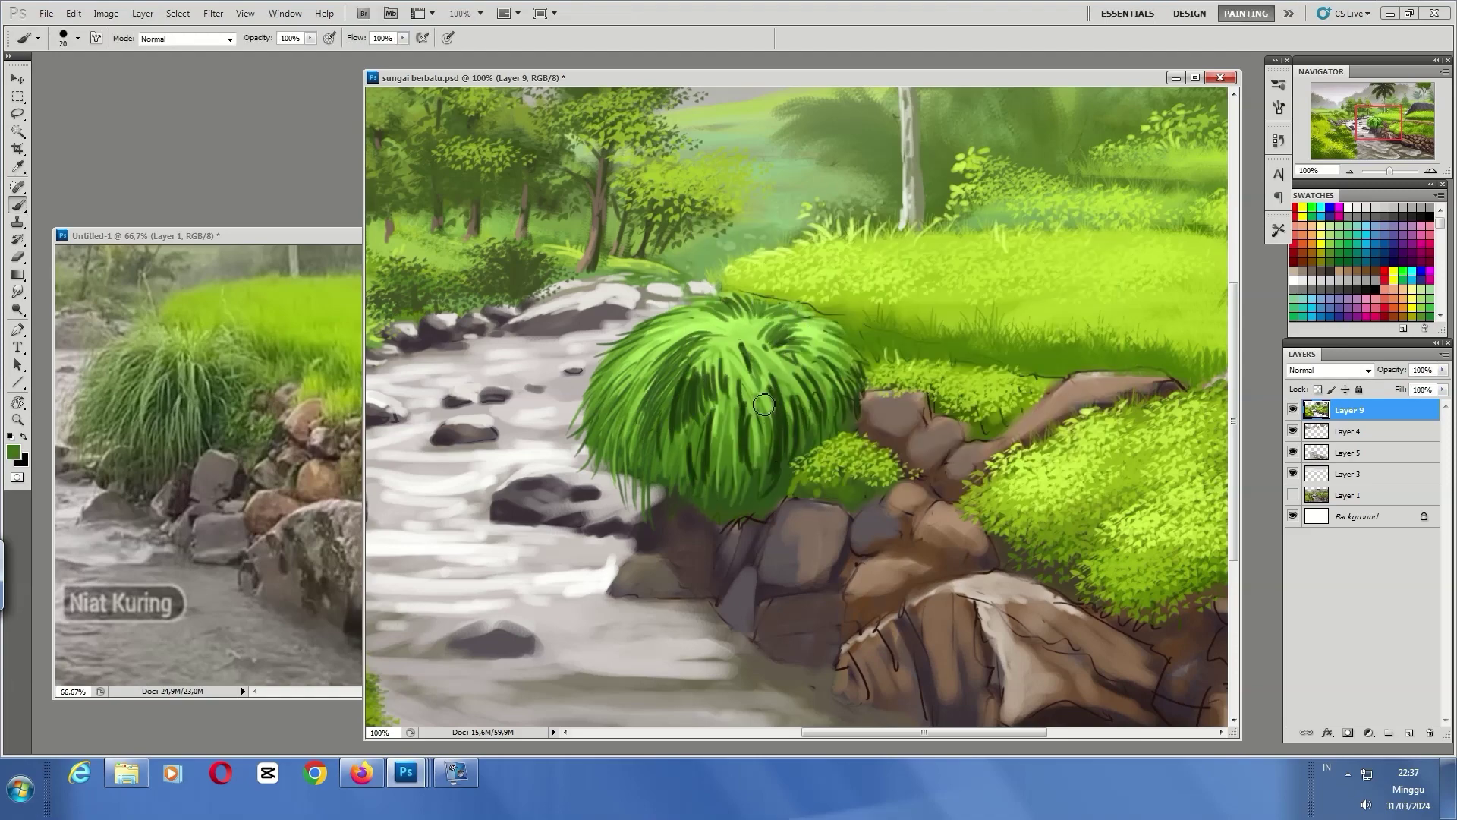
alt+click(773, 457)
drag(768, 516, 835, 359)
drag(645, 357, 672, 421)
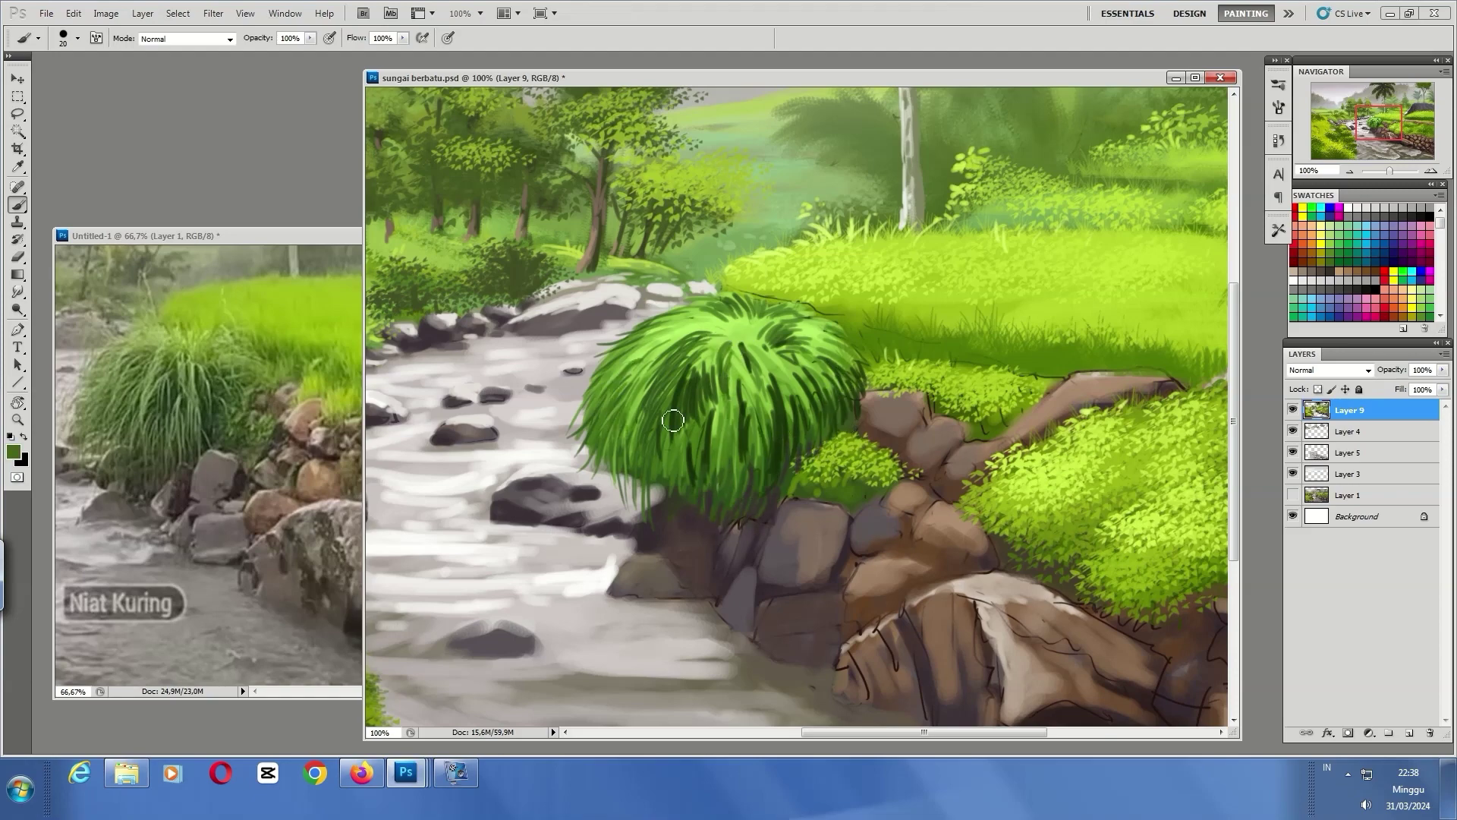
drag(679, 312, 607, 361)
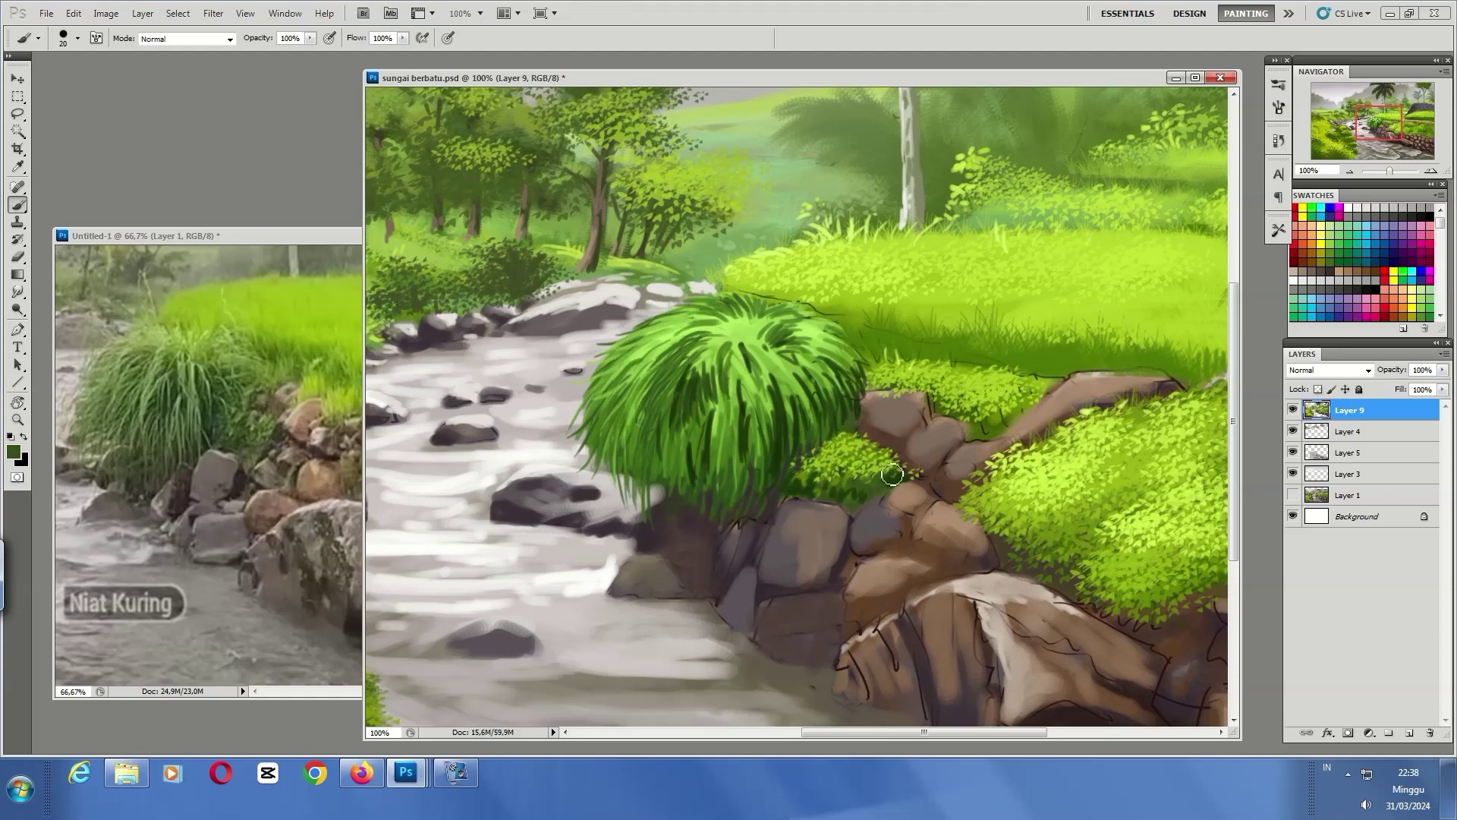
drag(842, 426, 855, 366)
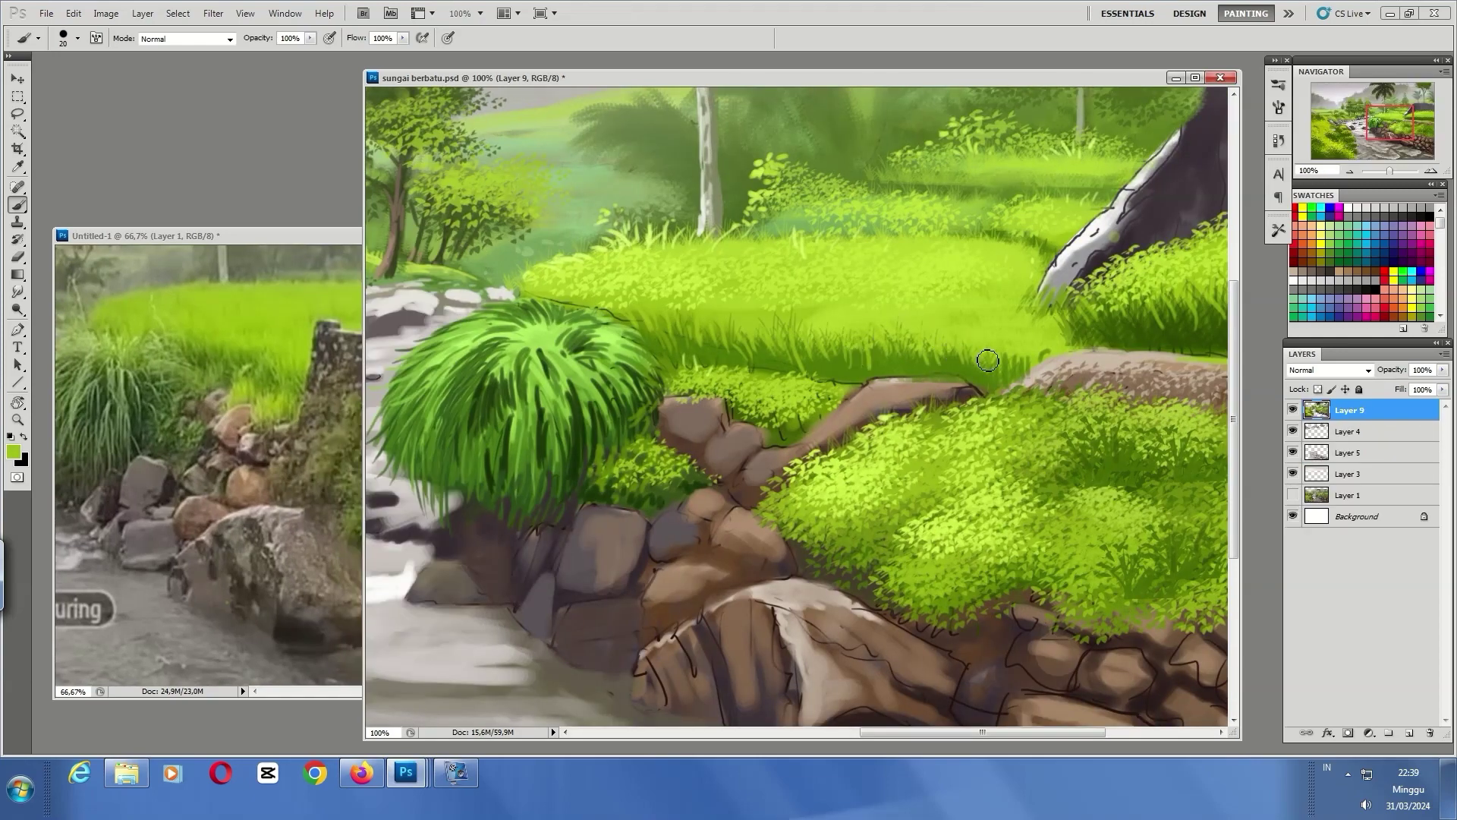
Paint bright grass between the rocks and rounded light-brown rocks along the path edge
mouse_move(790, 363)
mouse_down()
mouse_move(770, 398)
mouse_move(712, 346)
mouse_up()
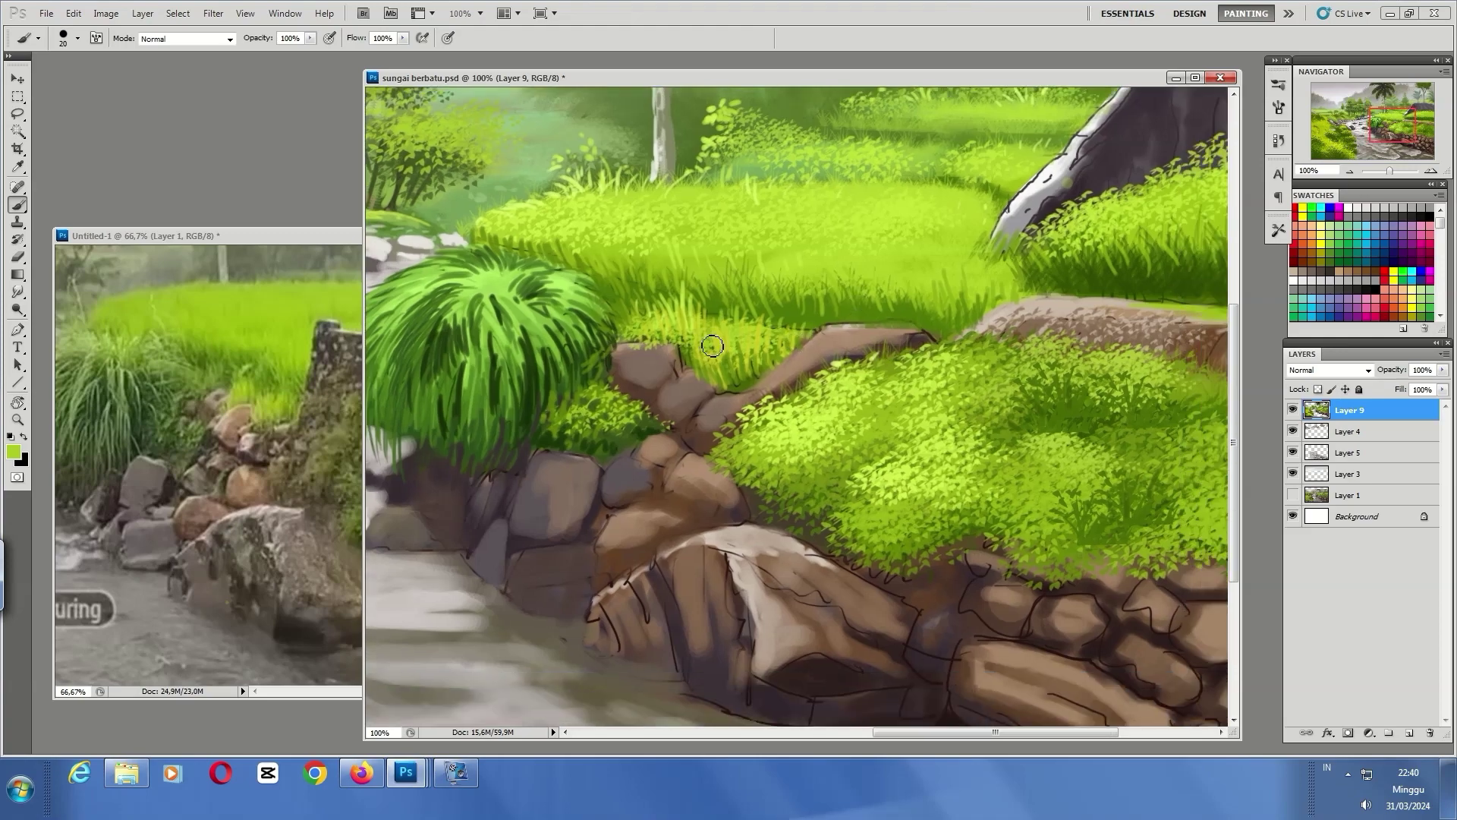
mouse_move(669, 391)
mouse_down()
mouse_move(773, 377)
mouse_move(758, 357)
mouse_move(642, 425)
mouse_up()
alt+click(622, 356)
alt+click(758, 358)
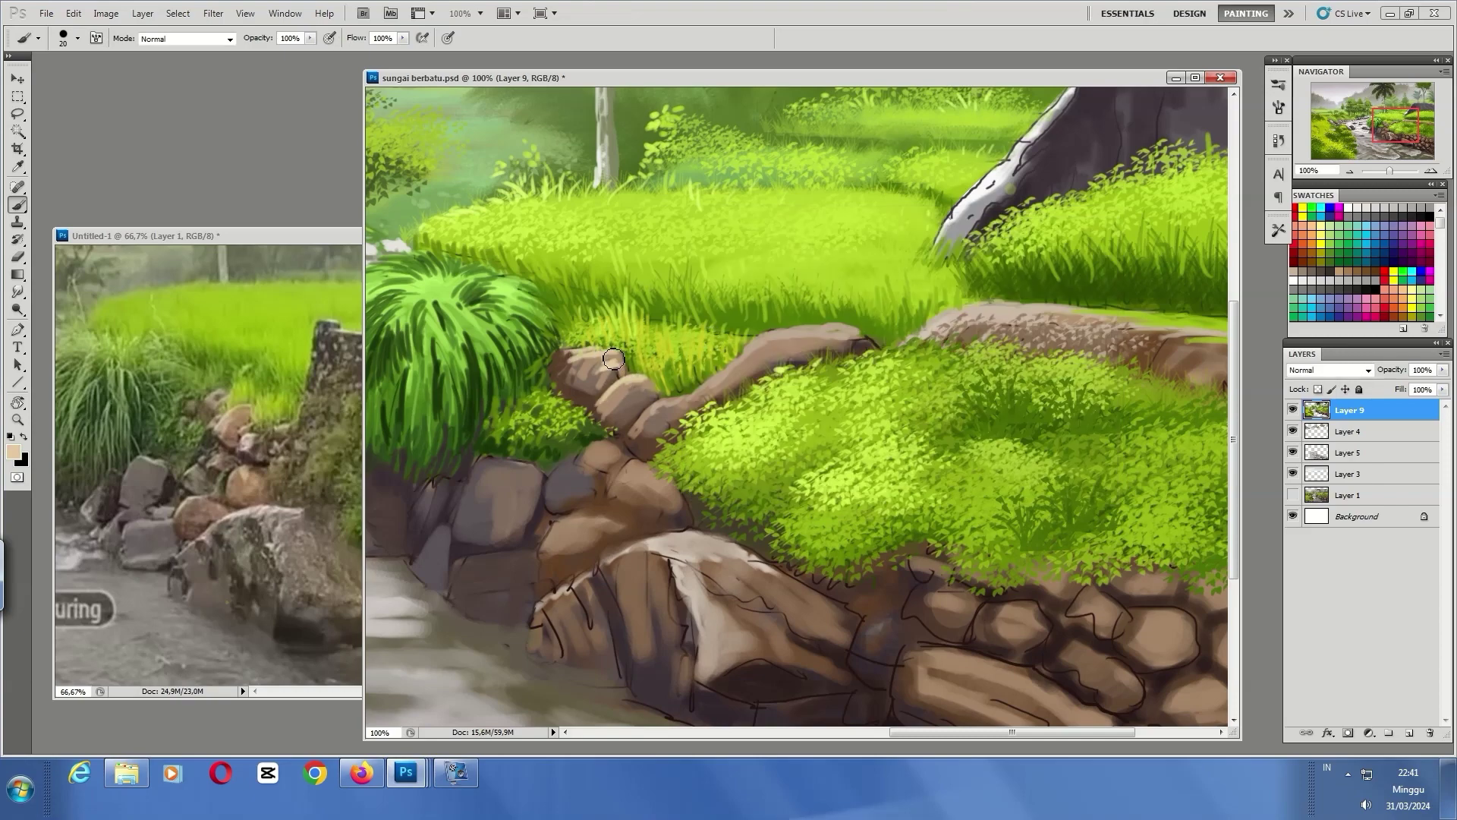
mouse_move(649, 384)
mouse_down()
mouse_move(881, 328)
mouse_move(774, 337)
mouse_up()
Highlight the rock tops in light beige and the riverside rocks in grey
alt+click(793, 343)
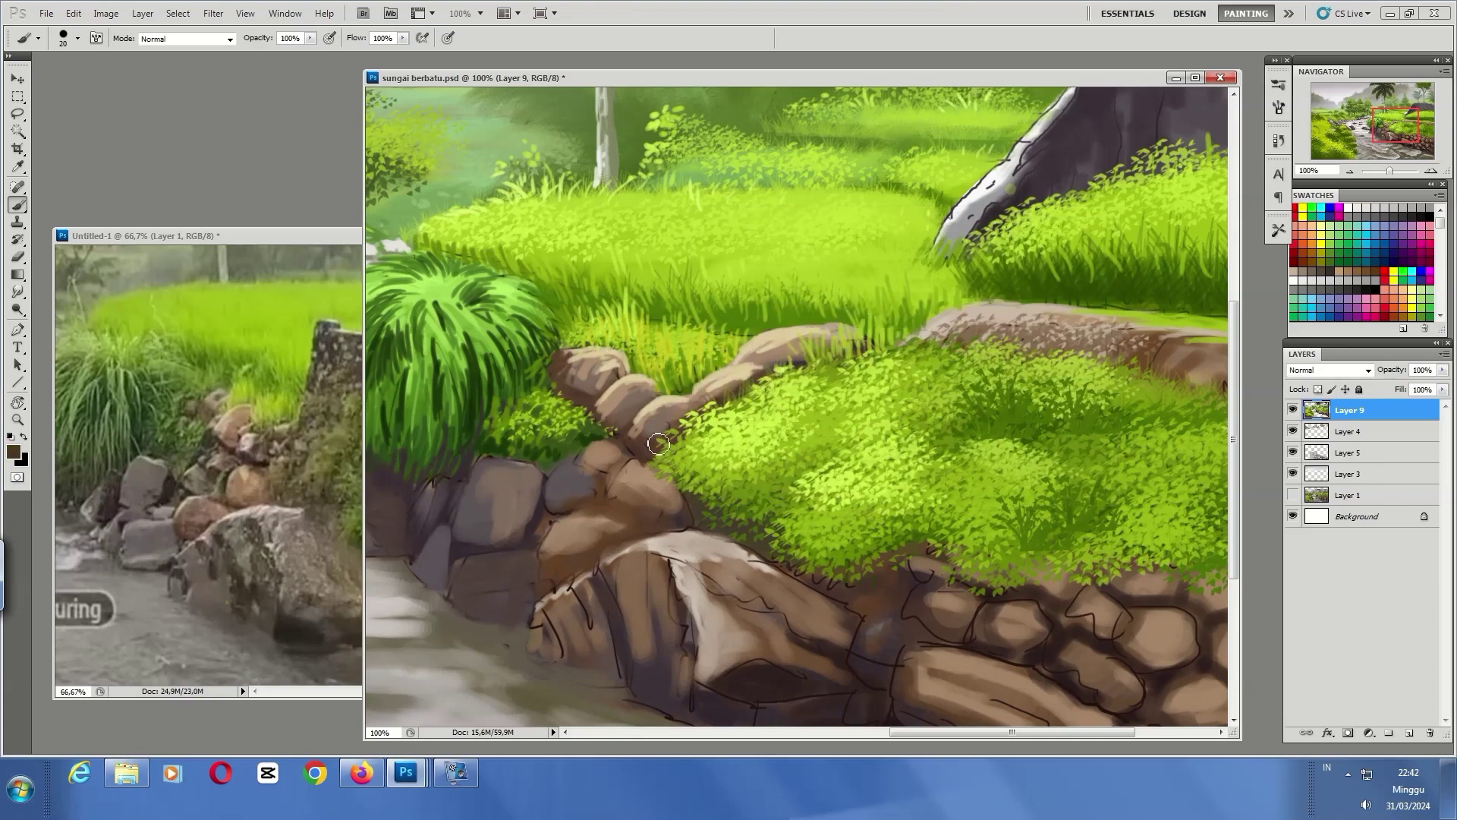
mouse_move(606, 445)
mouse_down()
mouse_move(630, 479)
mouse_move(642, 410)
mouse_up()
mouse_move(622, 470)
mouse_down()
mouse_move(653, 546)
mouse_move(647, 490)
mouse_up()
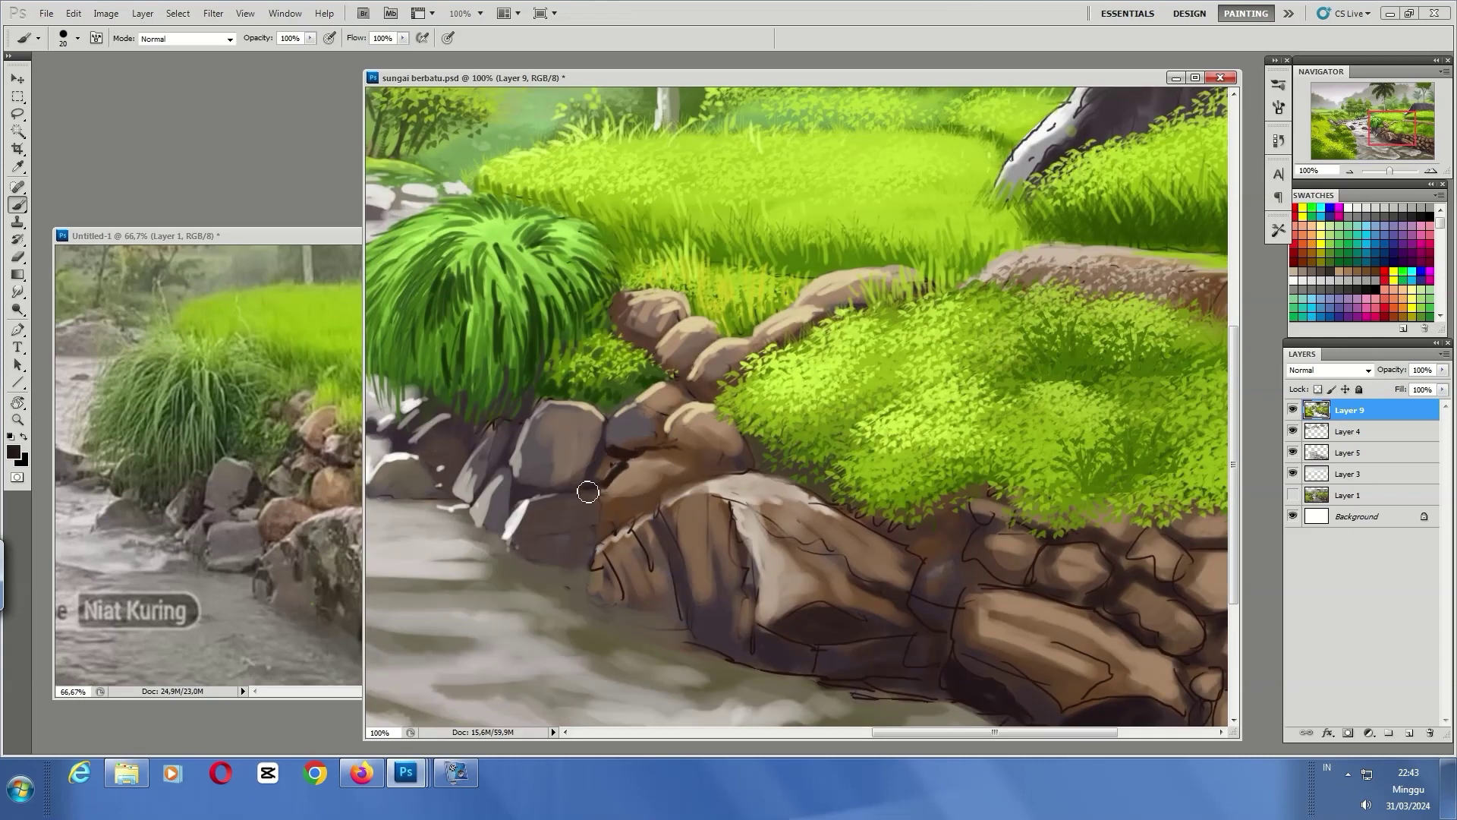
key(ctrl+minus)
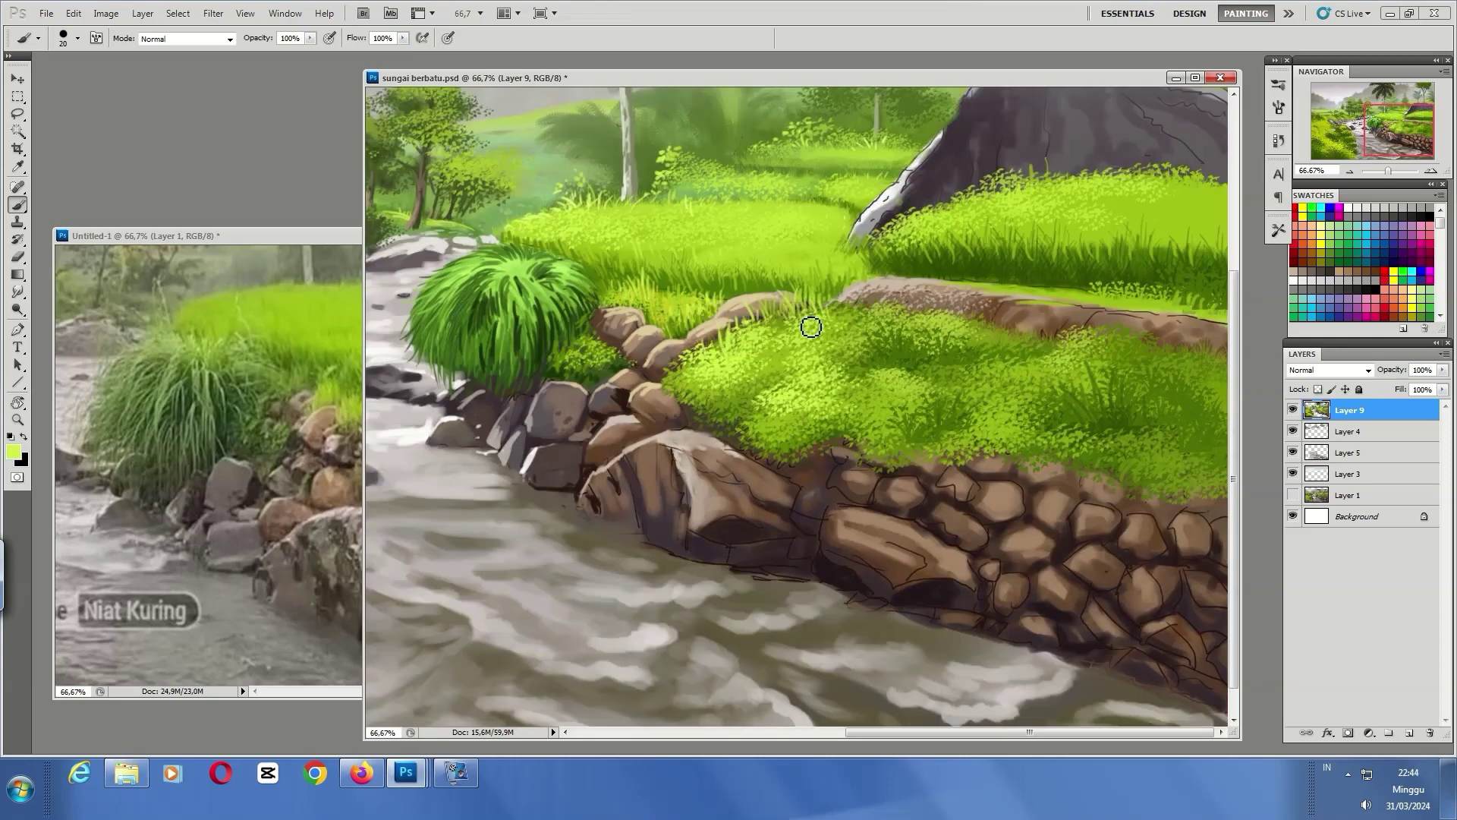
Paint light green grass blades on the terrace below the brown path
scroll(804, 334, down, 1)
scroll(772, 358, down, 1)
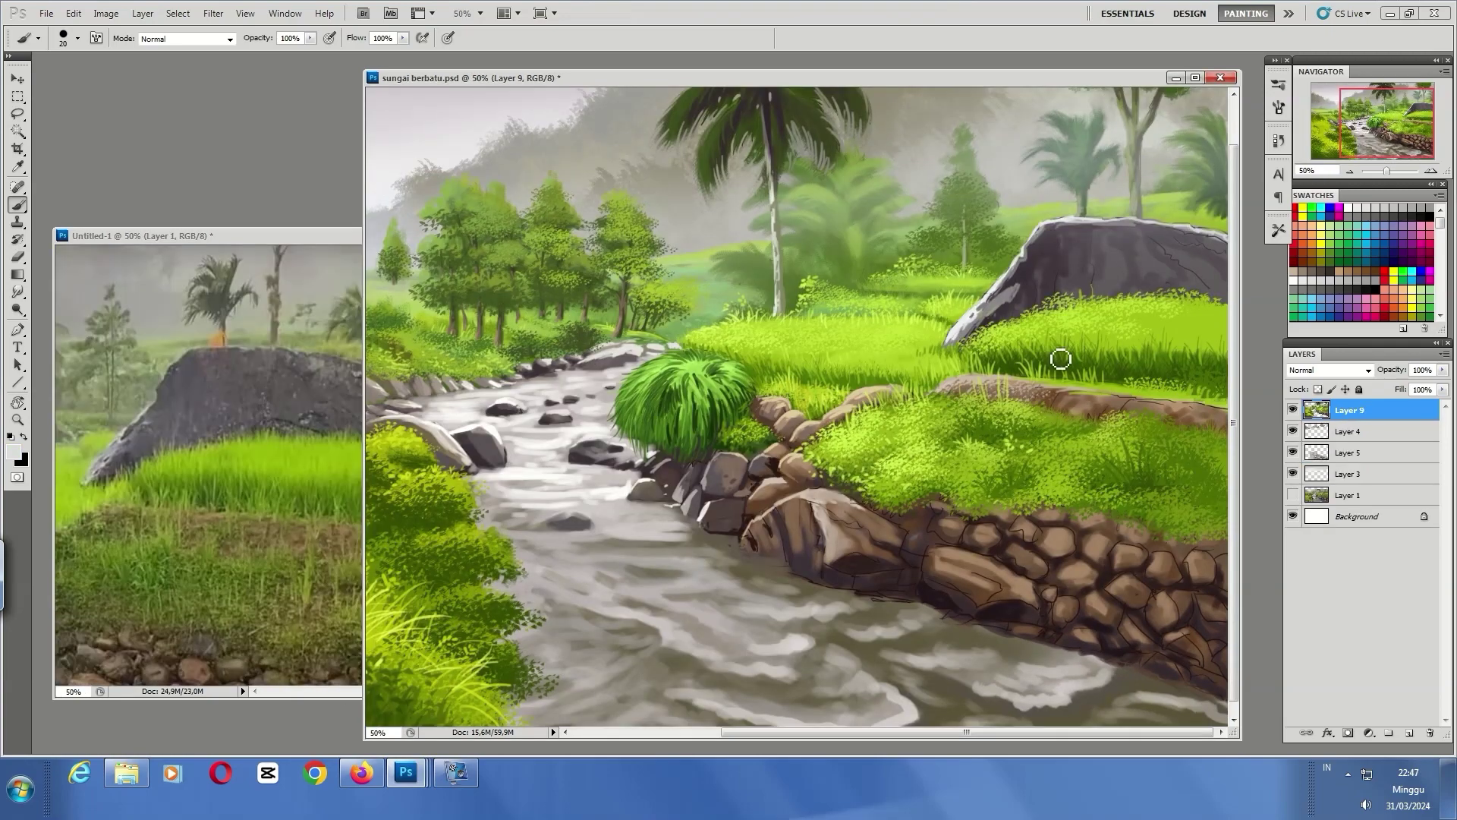
alt+click(1061, 358)
drag(1093, 431, 1085, 396)
drag(1155, 456, 1147, 402)
drag(1142, 517, 1135, 440)
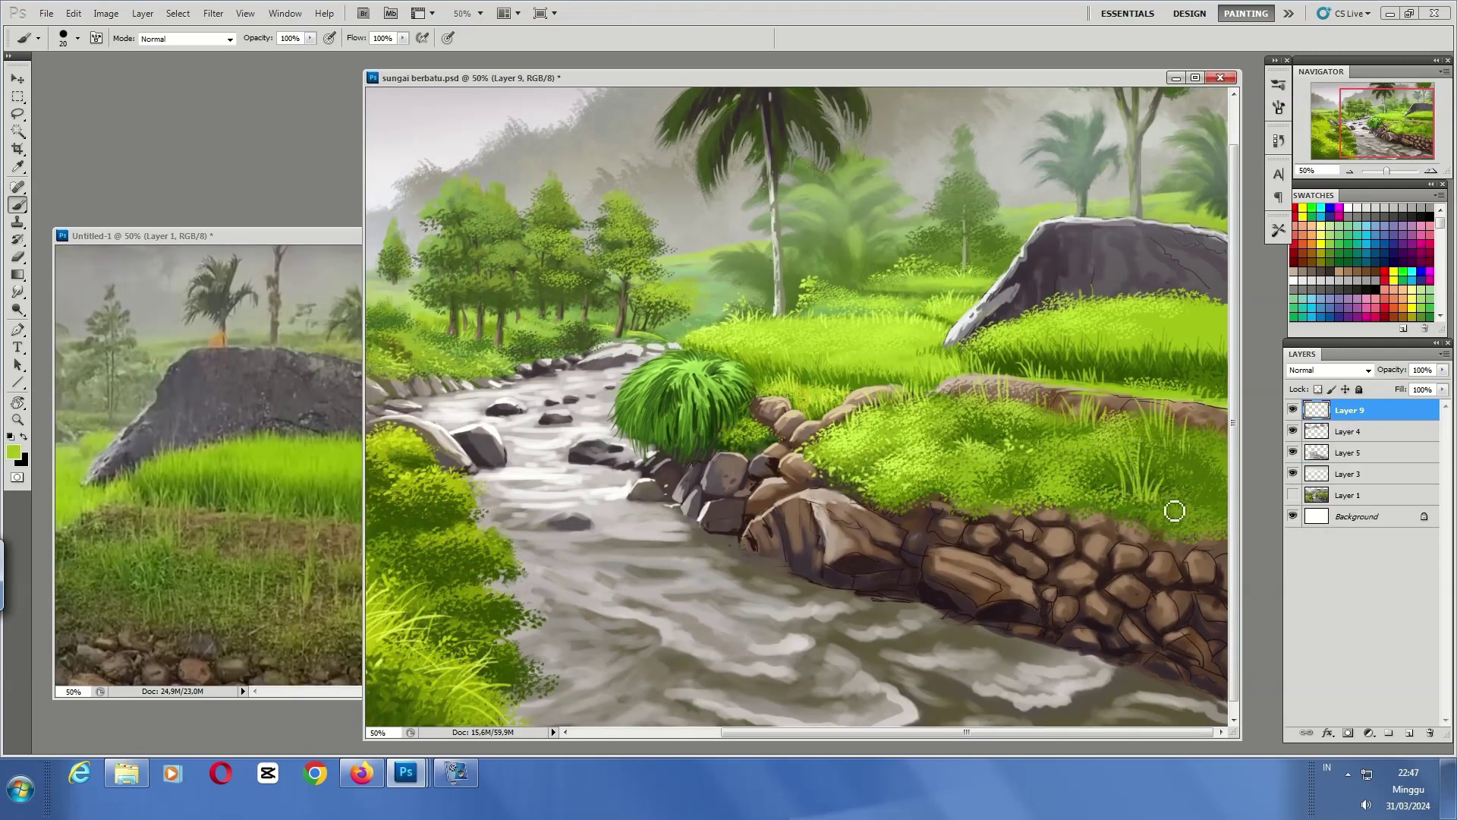
drag(1072, 493, 1071, 428)
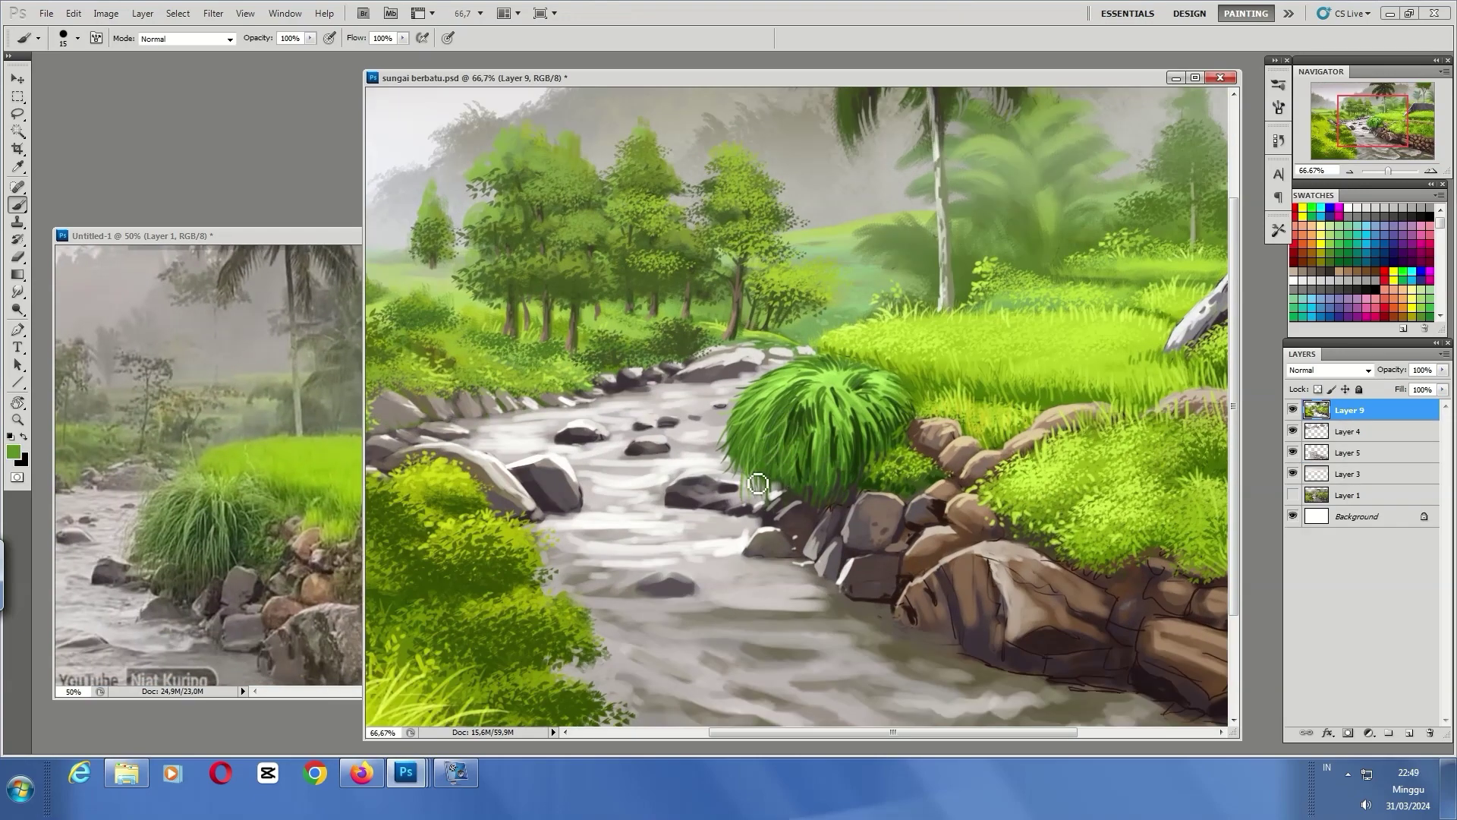
Brighten the grass clump's top-right and pick a paler yellow-green
alt+click(864, 459)
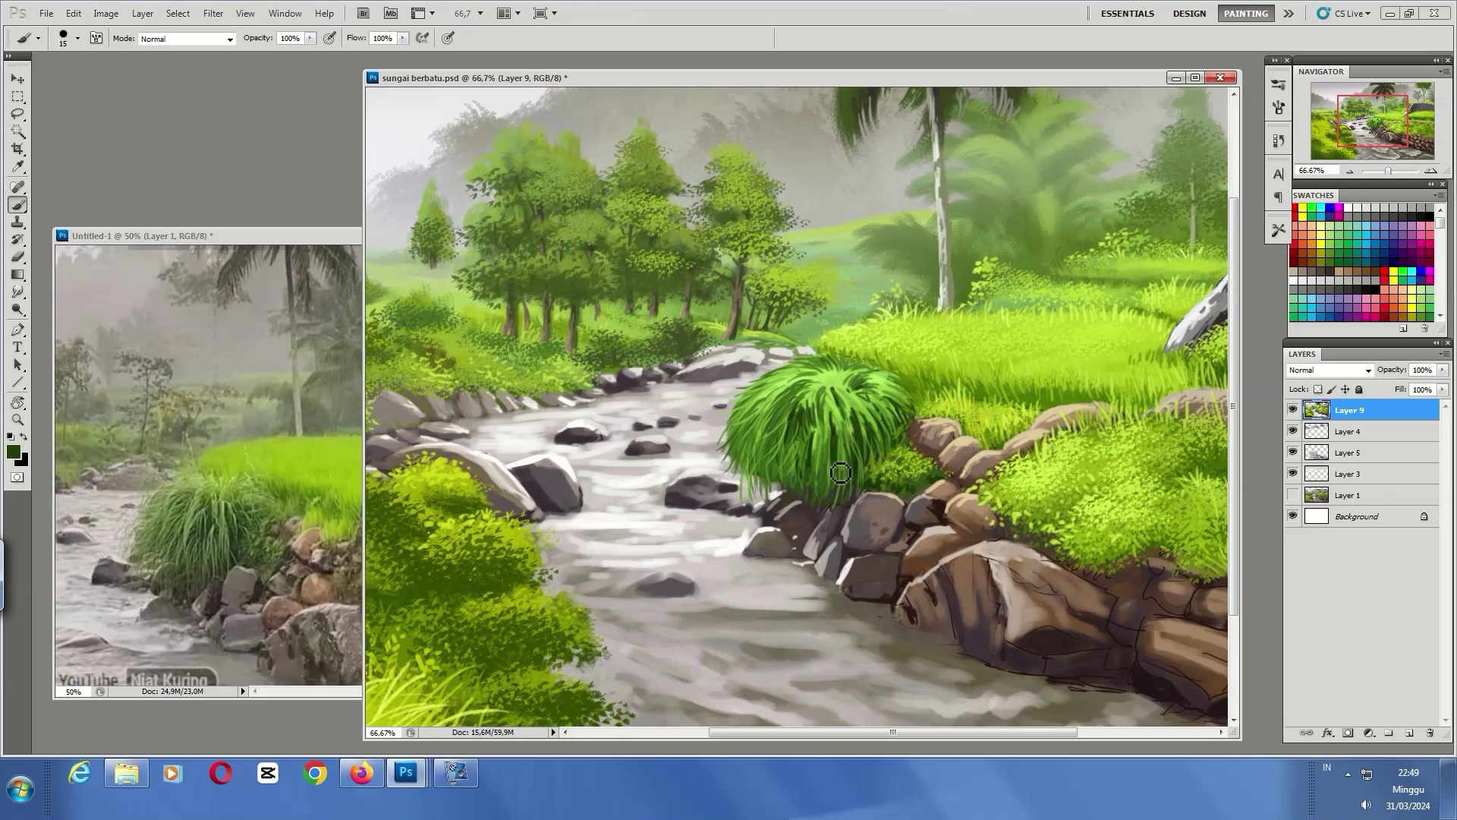
drag(869, 383, 858, 359)
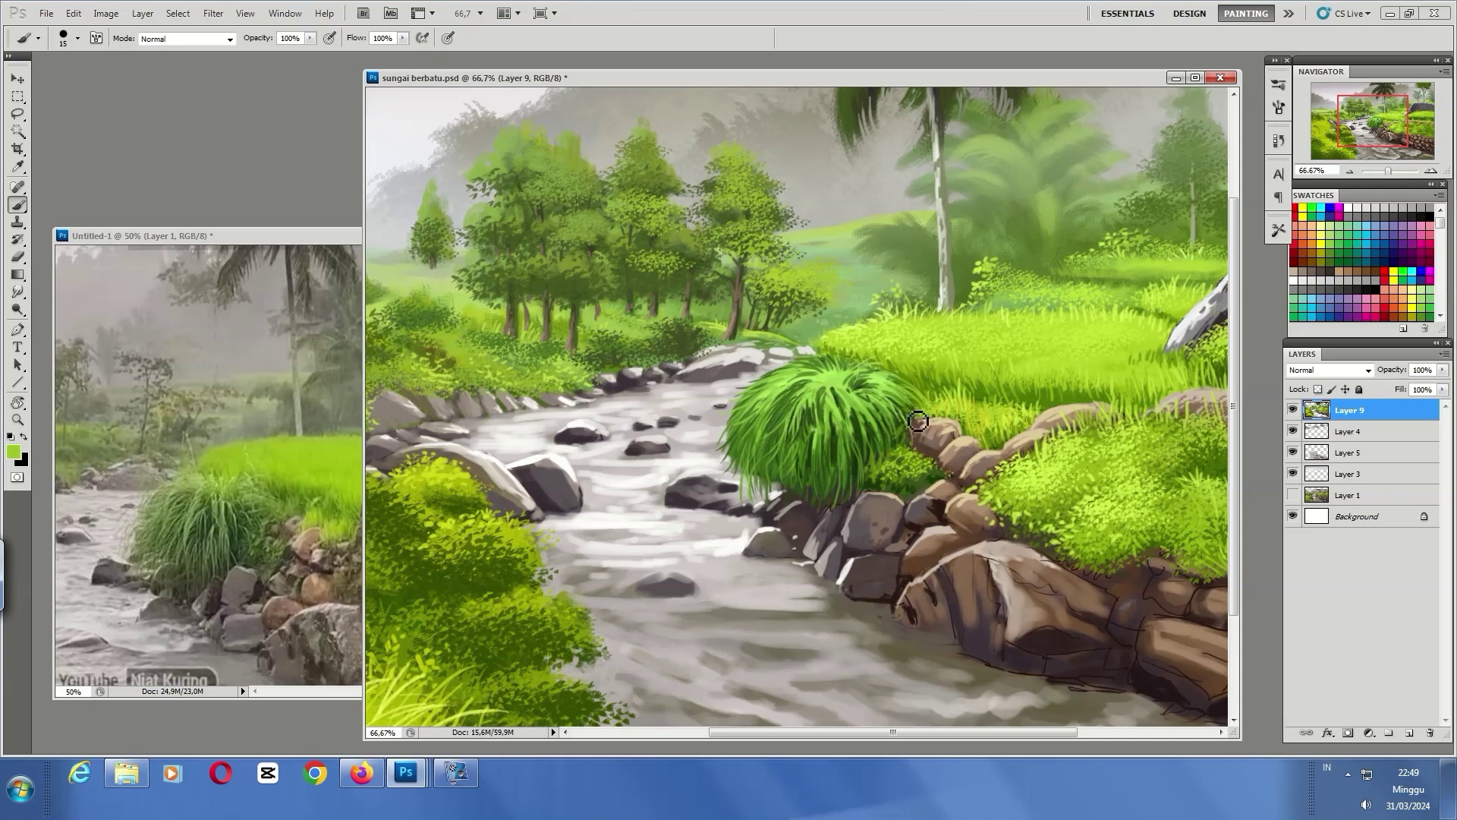
click(13, 453)
click(1047, 250)
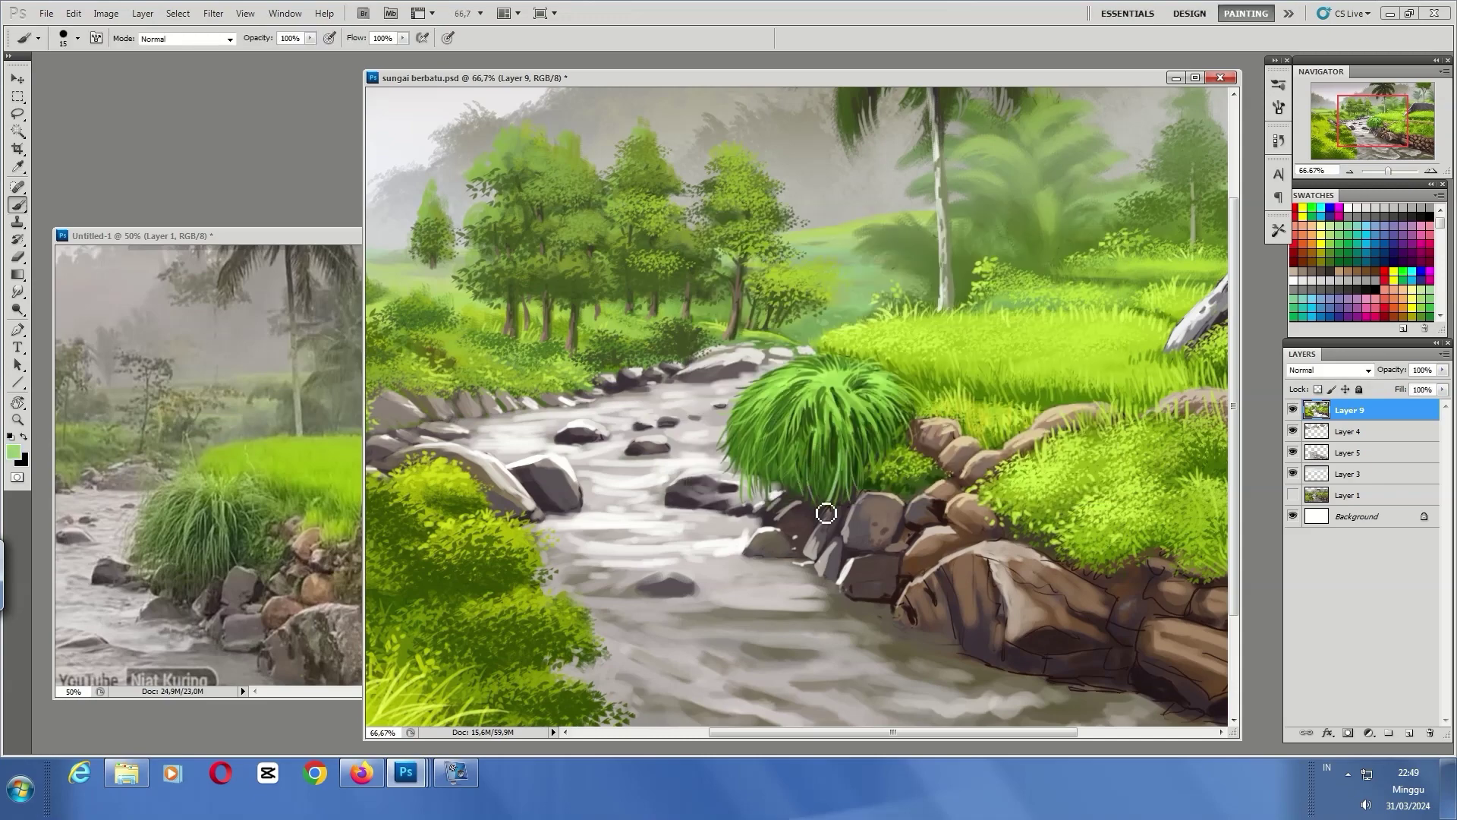
alt+click(817, 377)
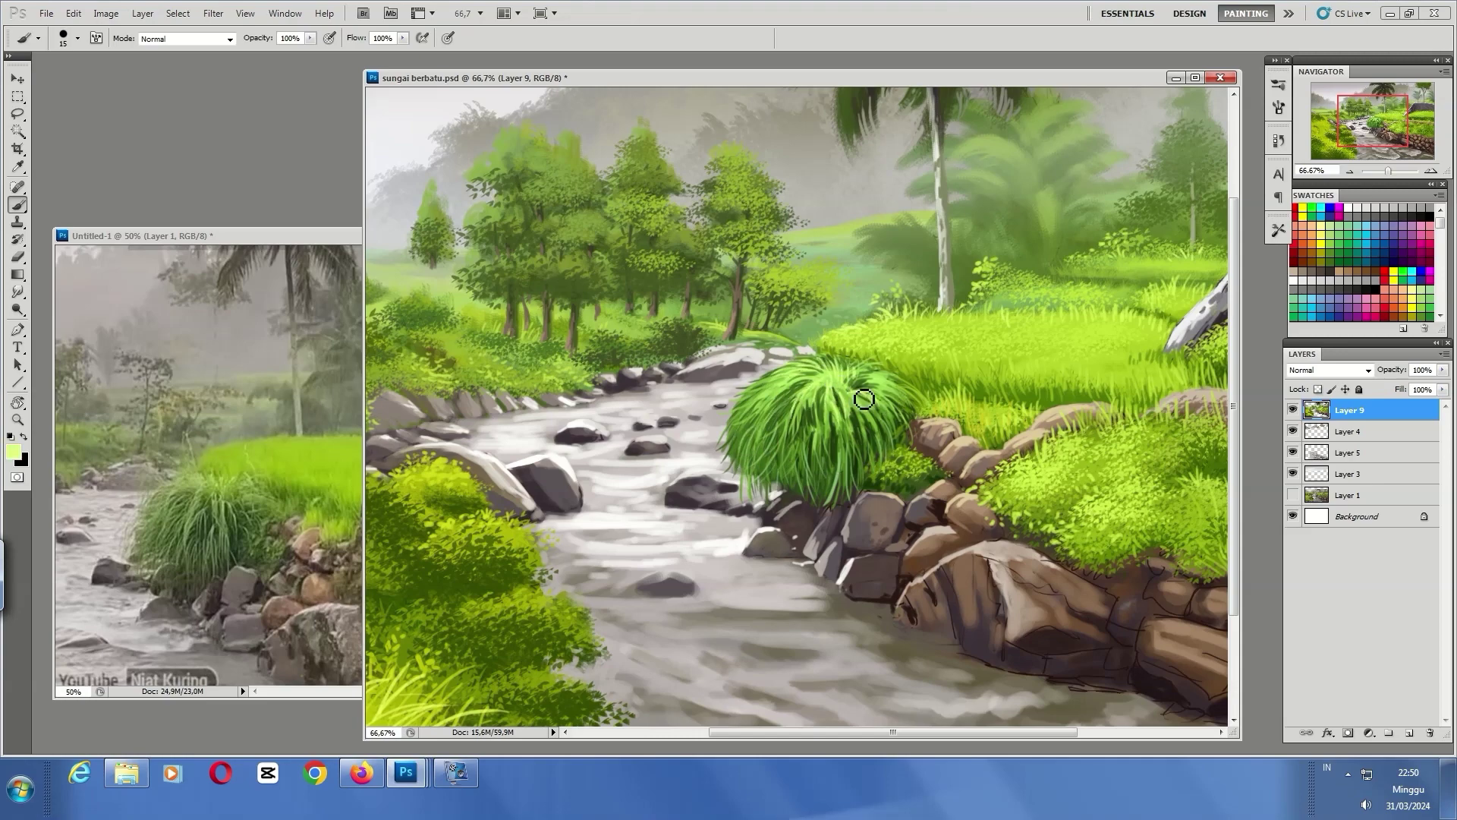
scroll(896, 396, right, 2)
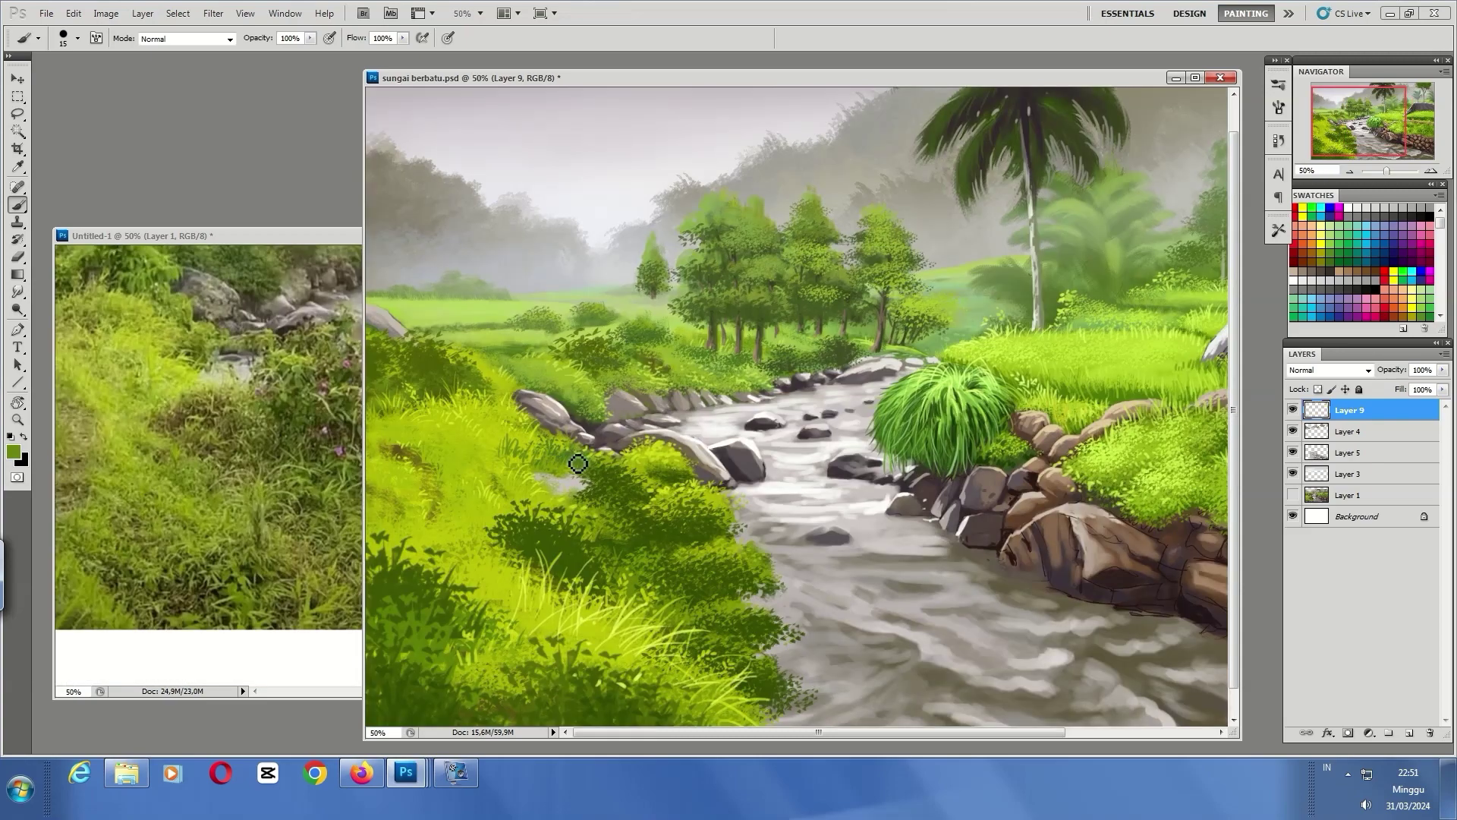
Paint bright blades on the lower-left bank and confirm a near-white flower colour
mouse_move(565, 606)
mouse_down()
mouse_move(573, 560)
mouse_move(600, 605)
mouse_up()
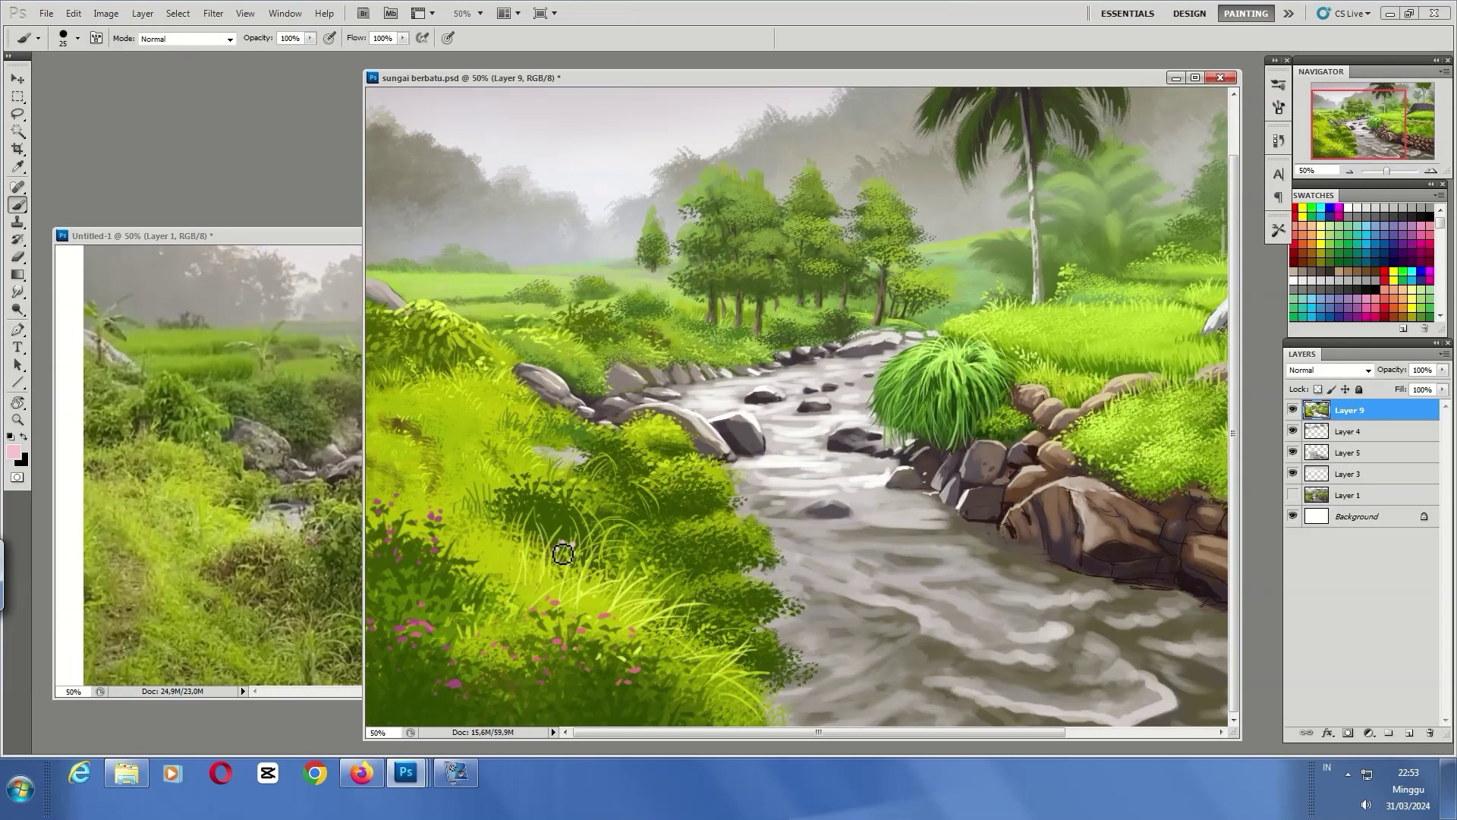
key(Return)
key(b)
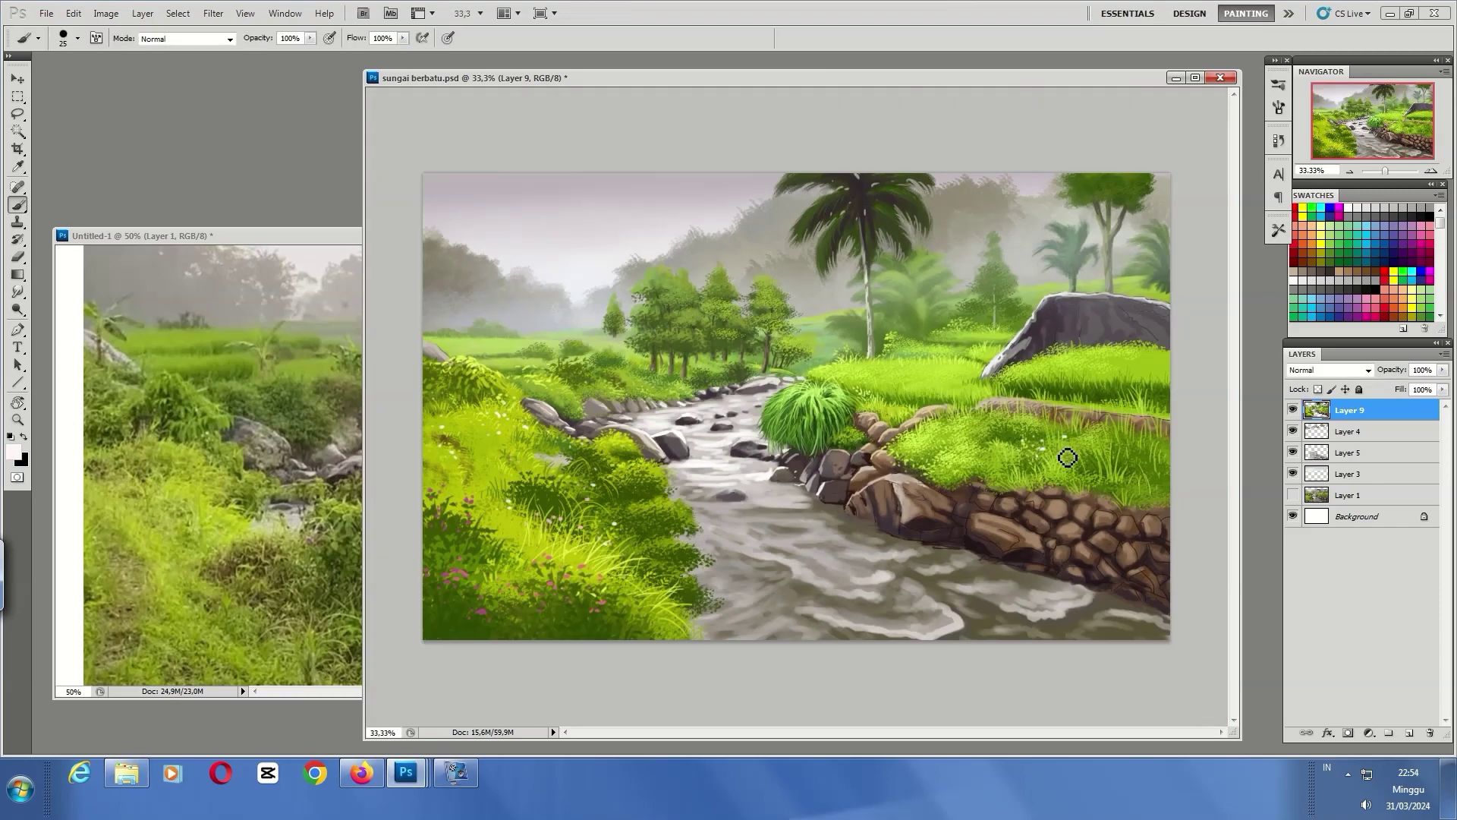
Dab small orange, pink and yellow wildflowers into the right-bank terrace grass
alt+click(1139, 409)
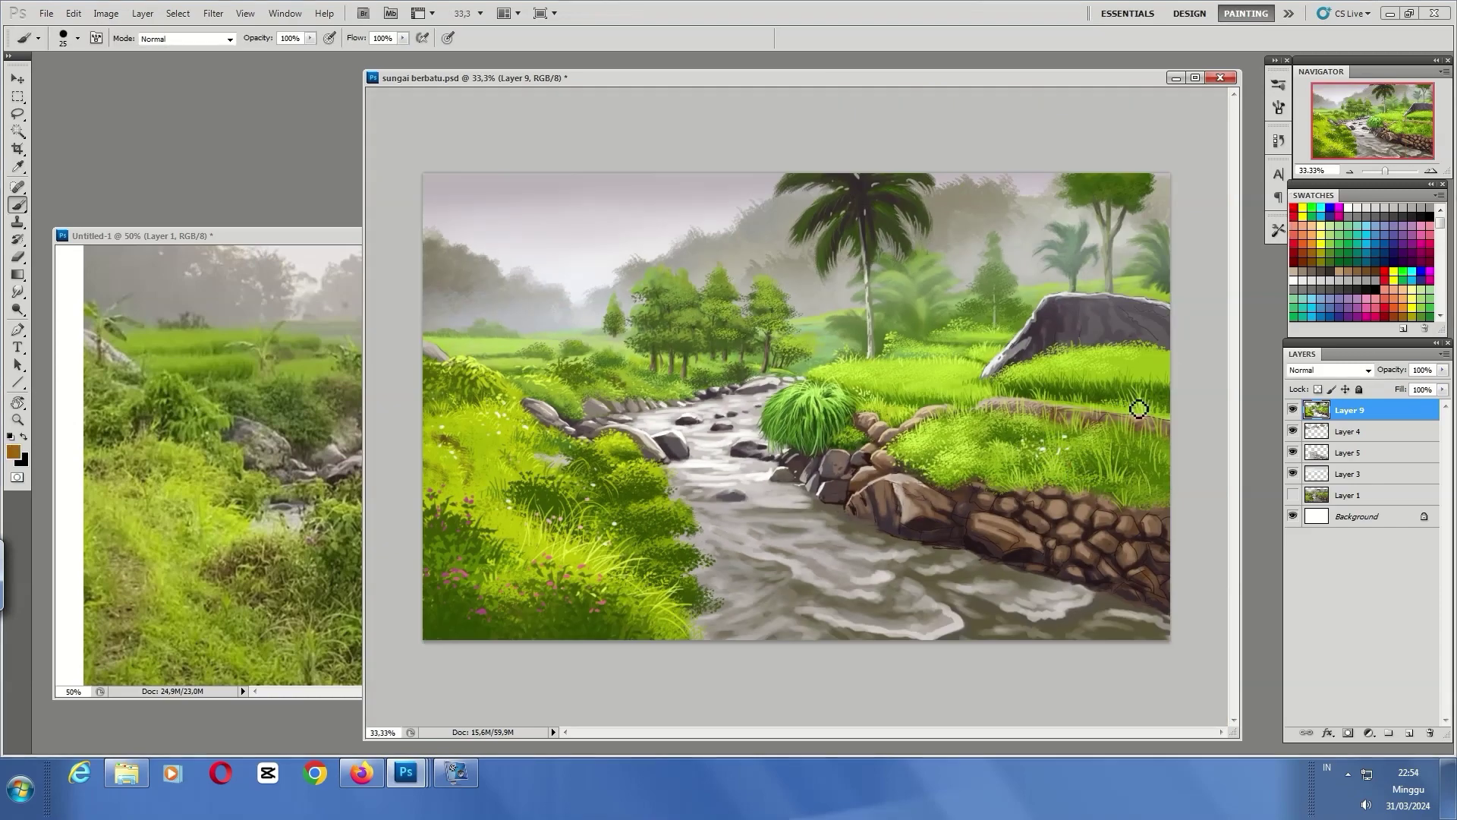
click(1131, 460)
alt+click(1047, 432)
alt+click(657, 638)
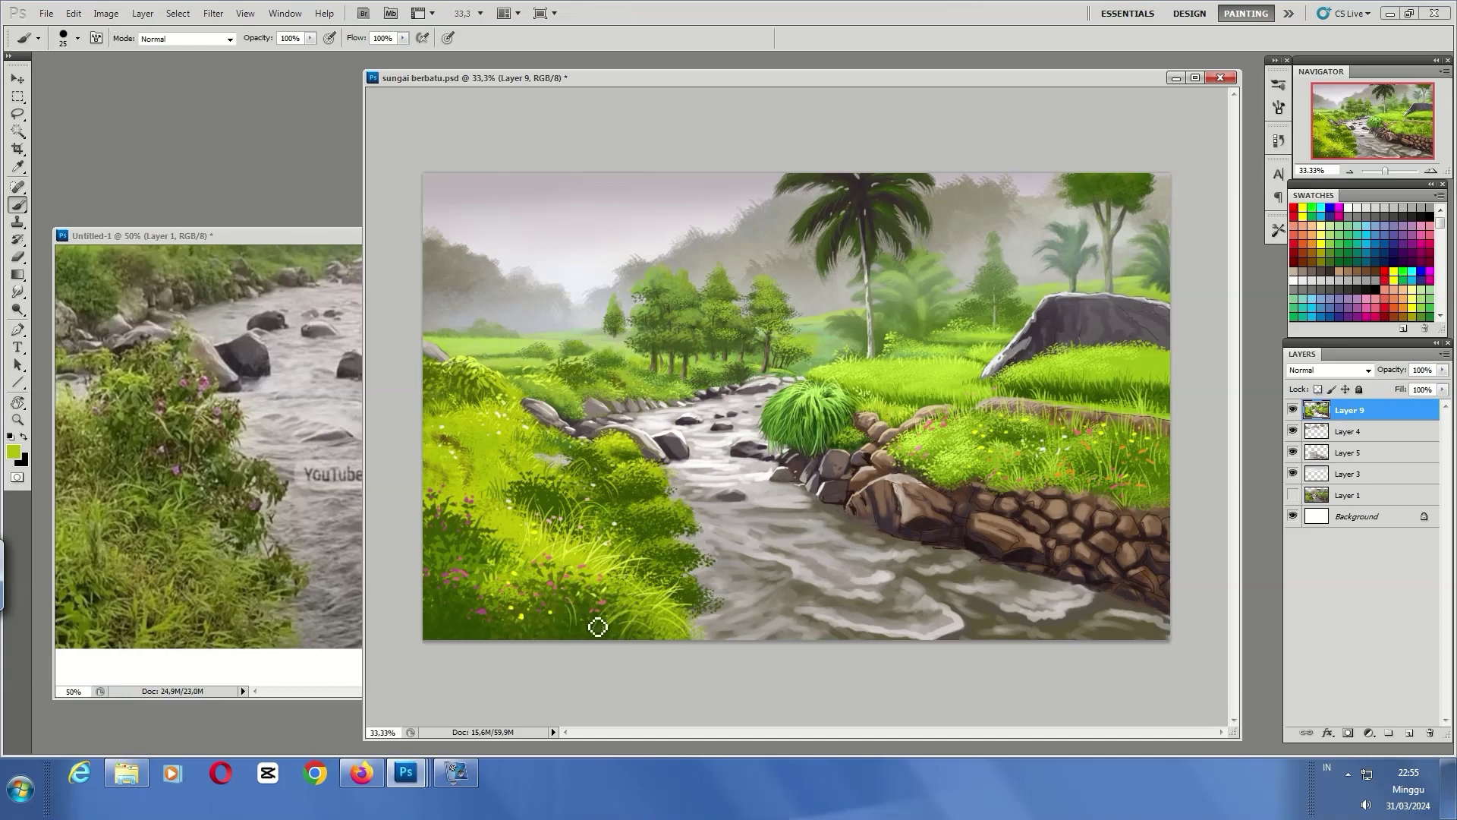
alt+click(617, 563)
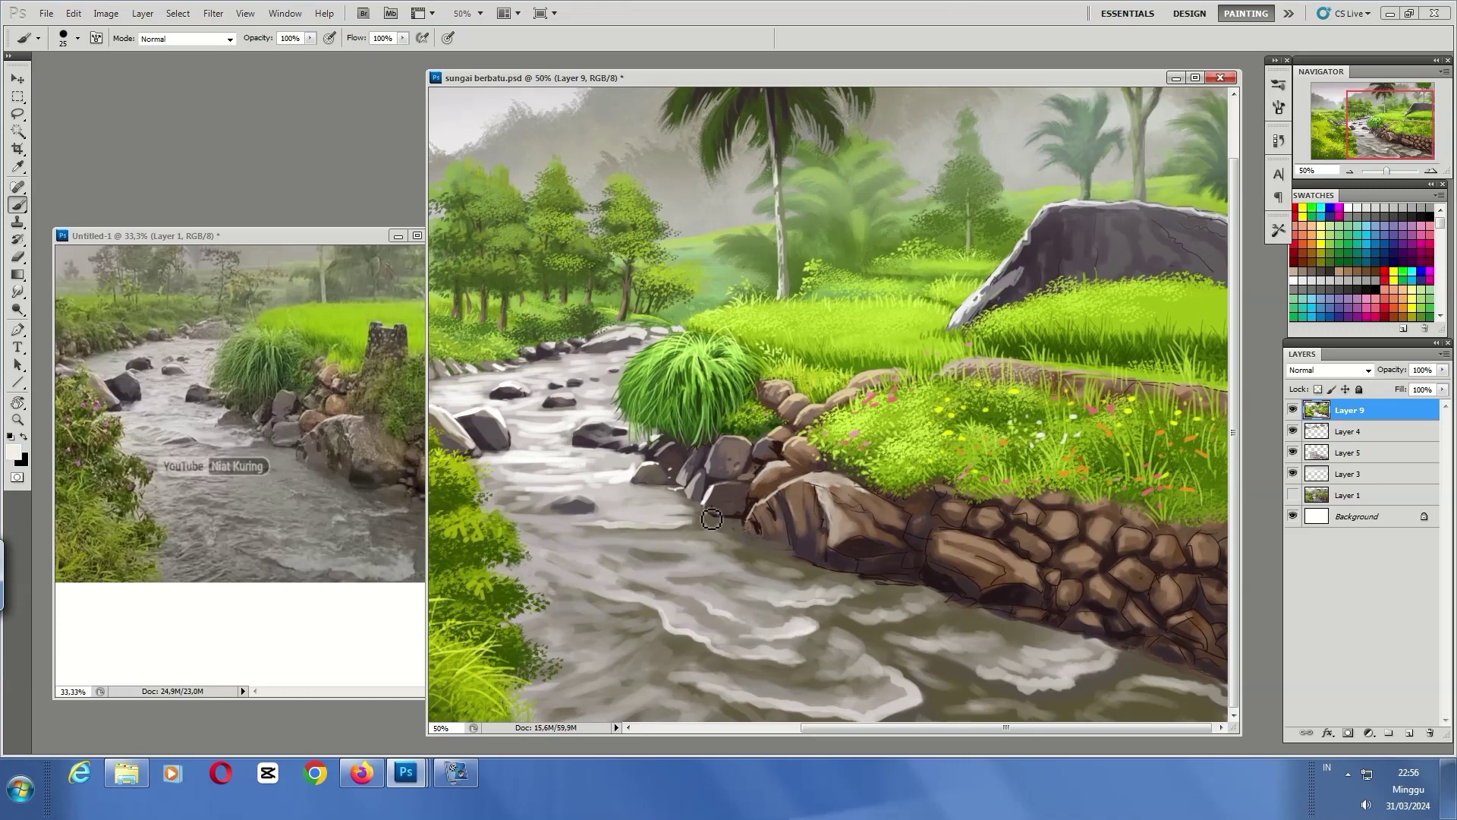
Paint light ripple strokes downstream and darker streaks into the lower river water
mouse_move(711, 519)
mouse_down()
mouse_move(650, 569)
mouse_move(691, 587)
mouse_up()
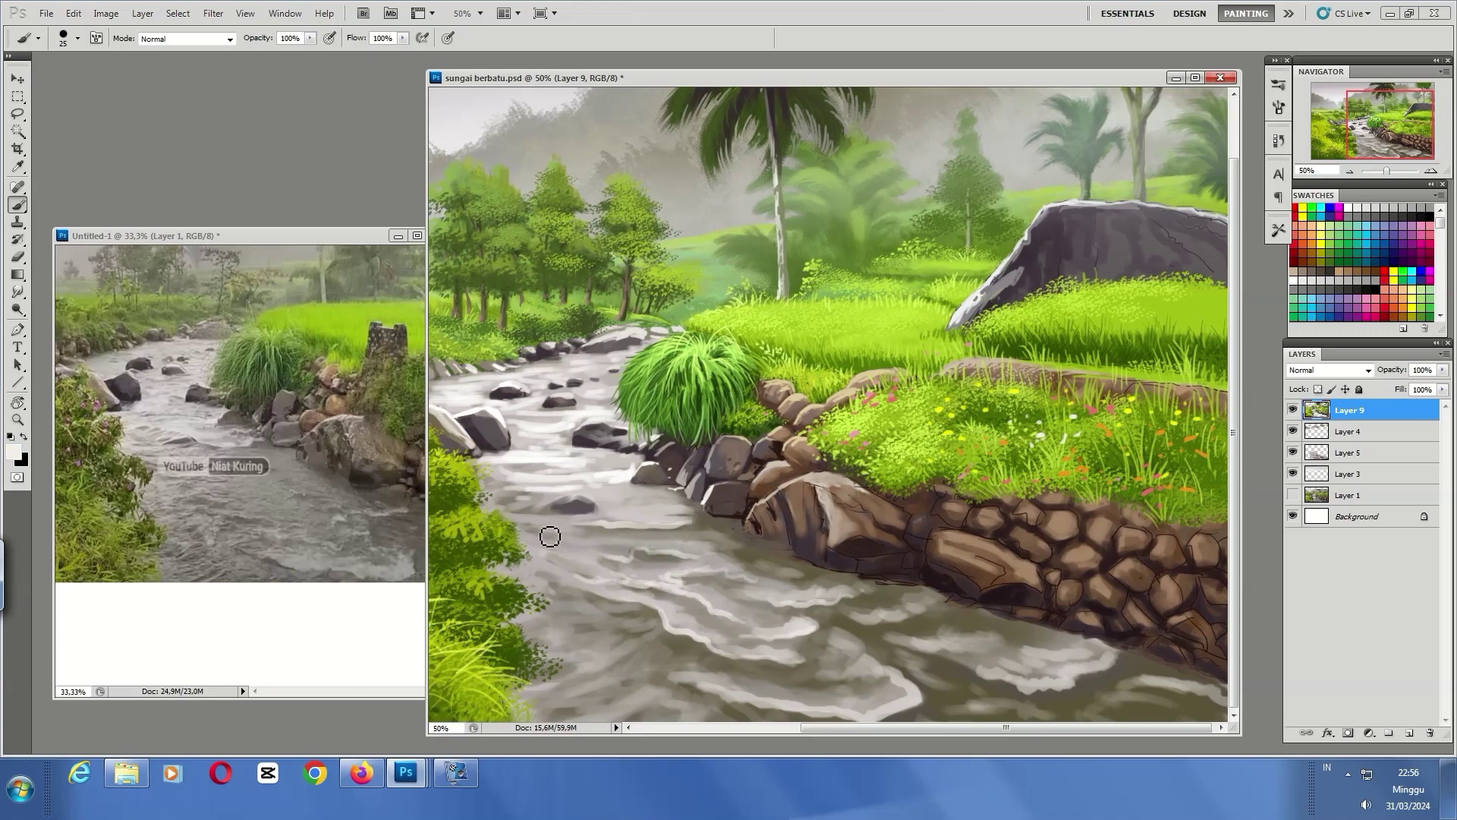
drag(550, 537, 622, 642)
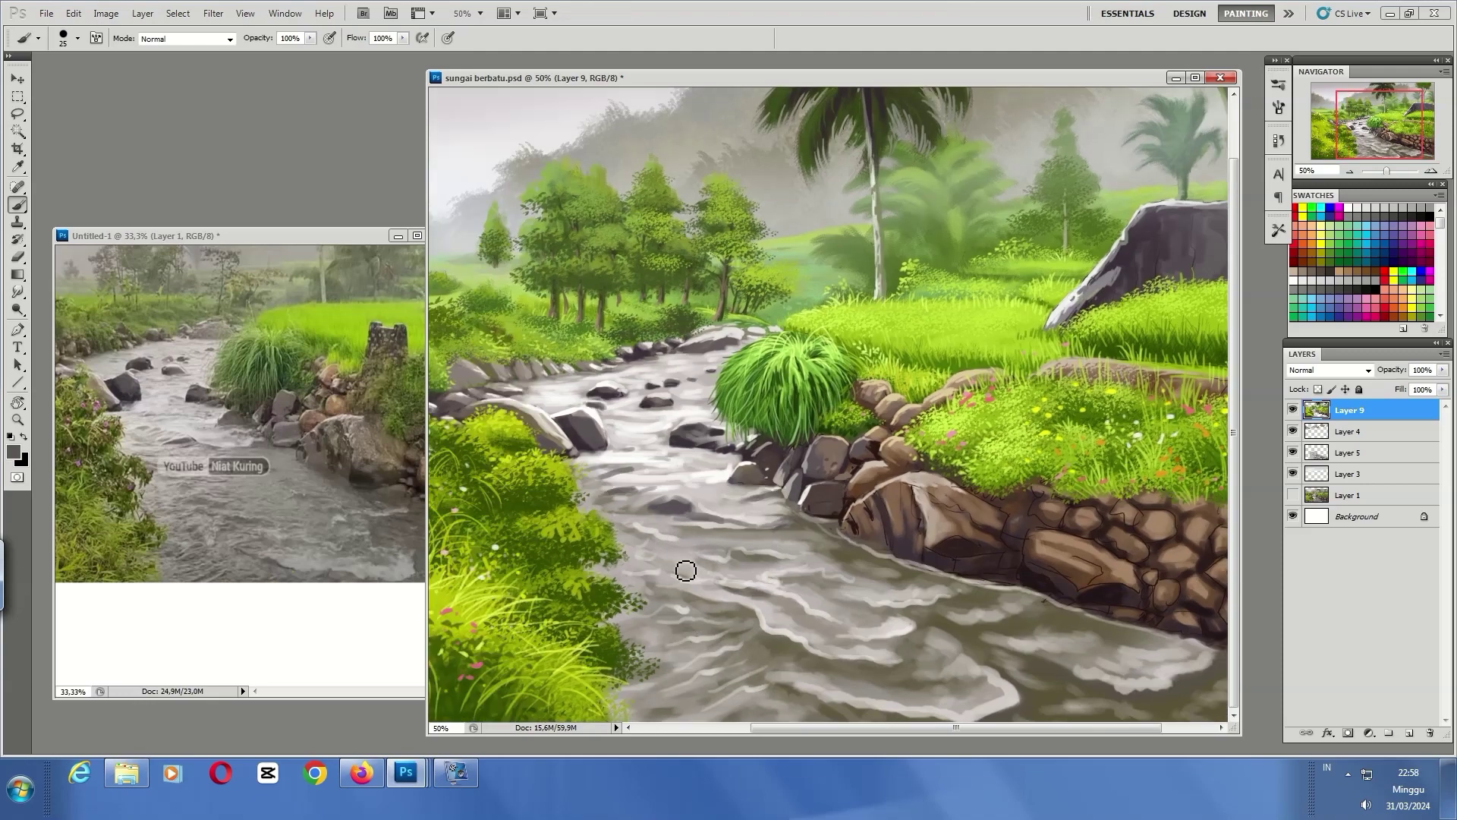
drag(745, 699, 711, 670)
key(F5)
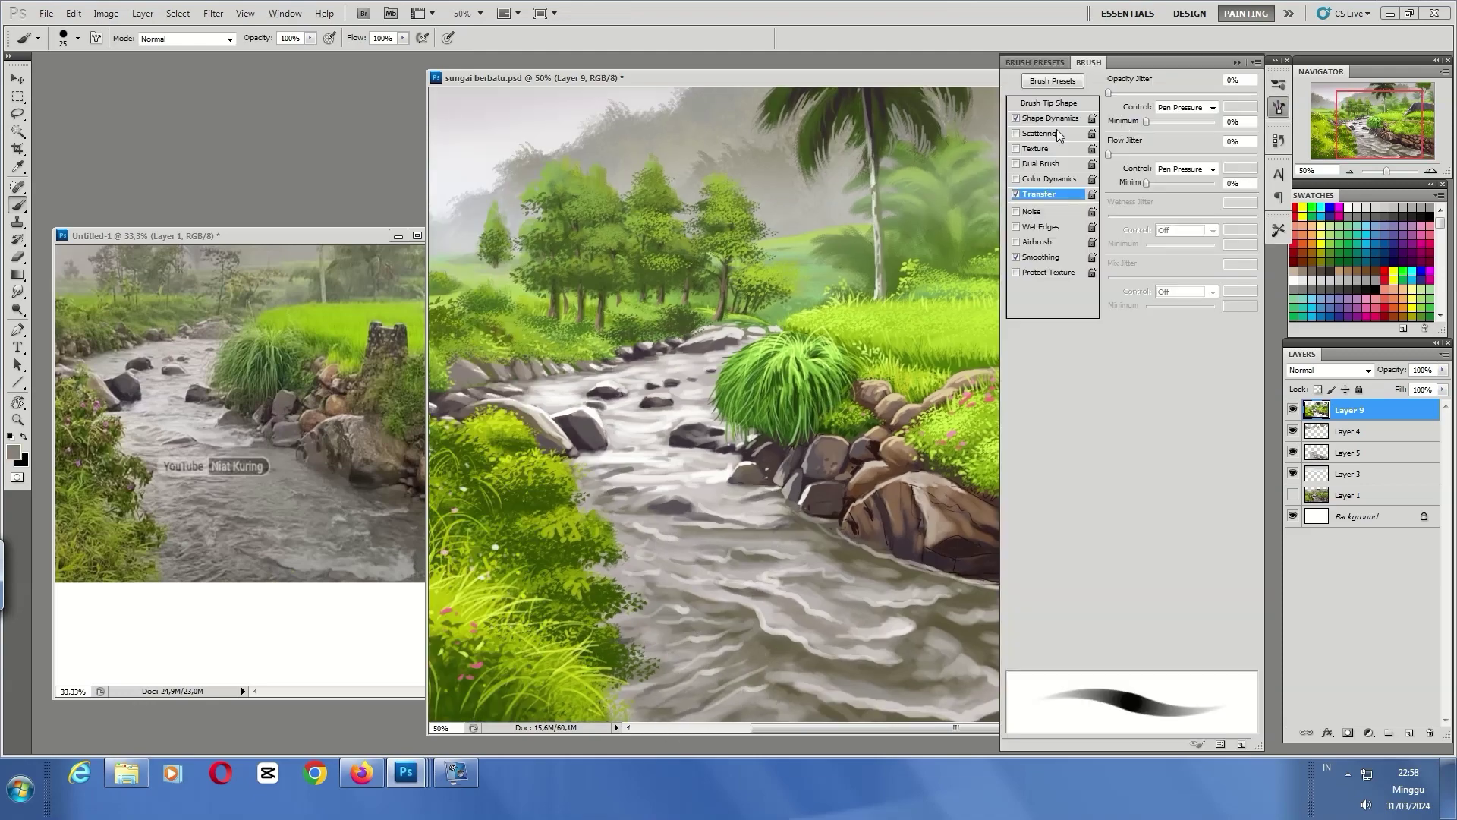
key(F5)
alt+click(713, 594)
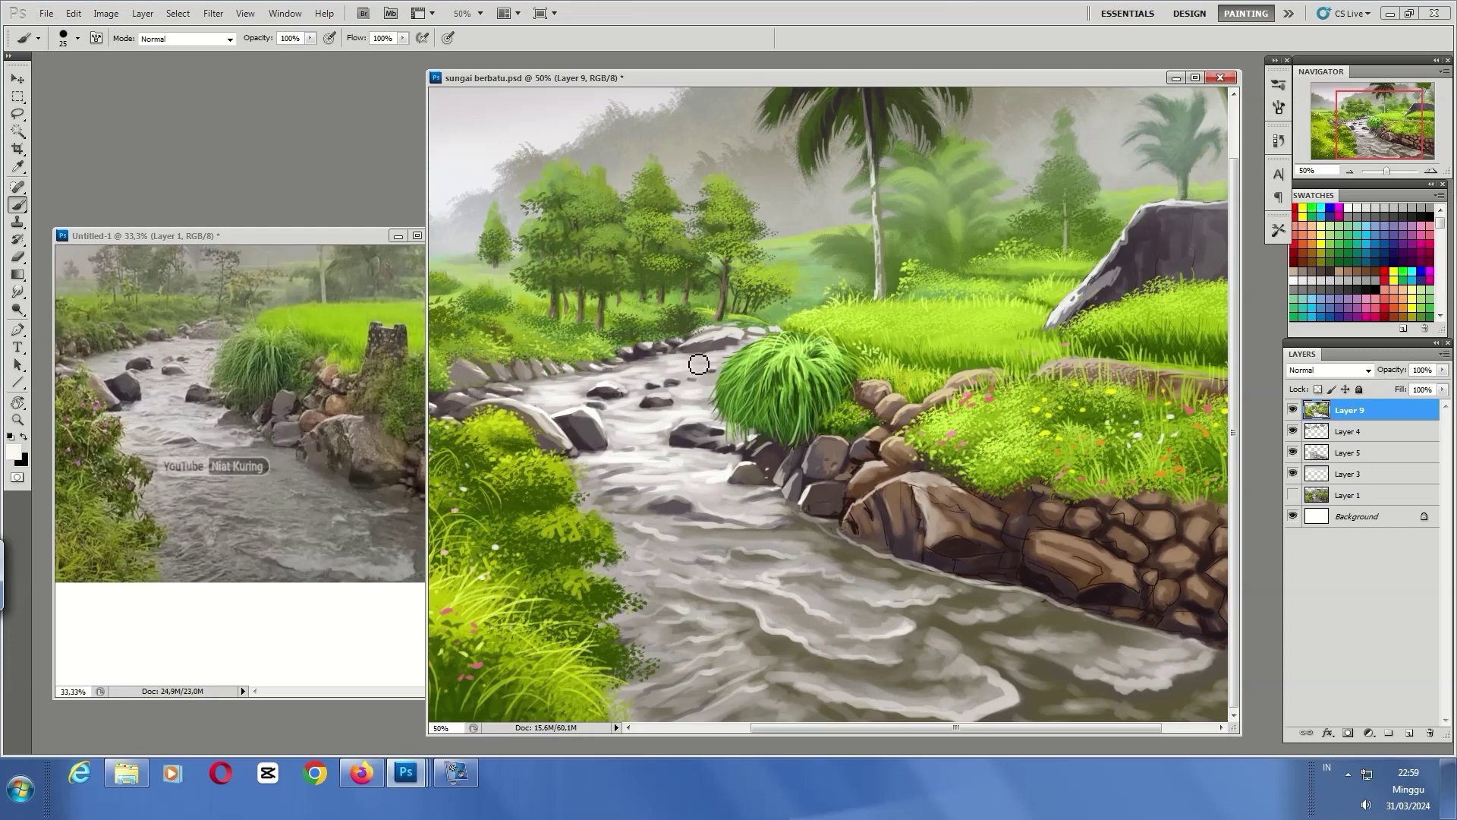
alt+click(614, 422)
drag(617, 419, 522, 410)
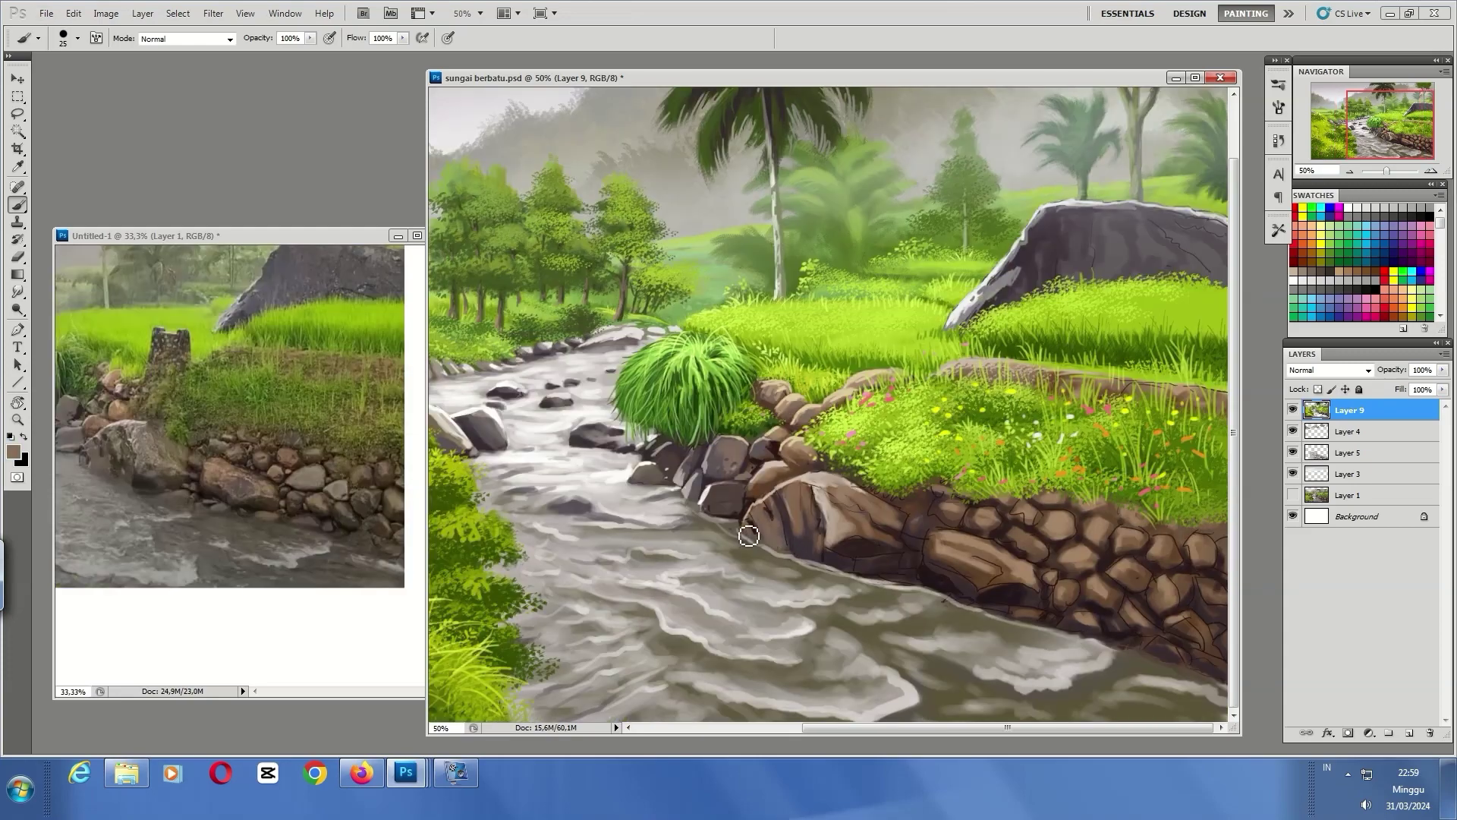
Paint moss and dark brown tones across the big riverside rock and its lower edge
alt+click(781, 516)
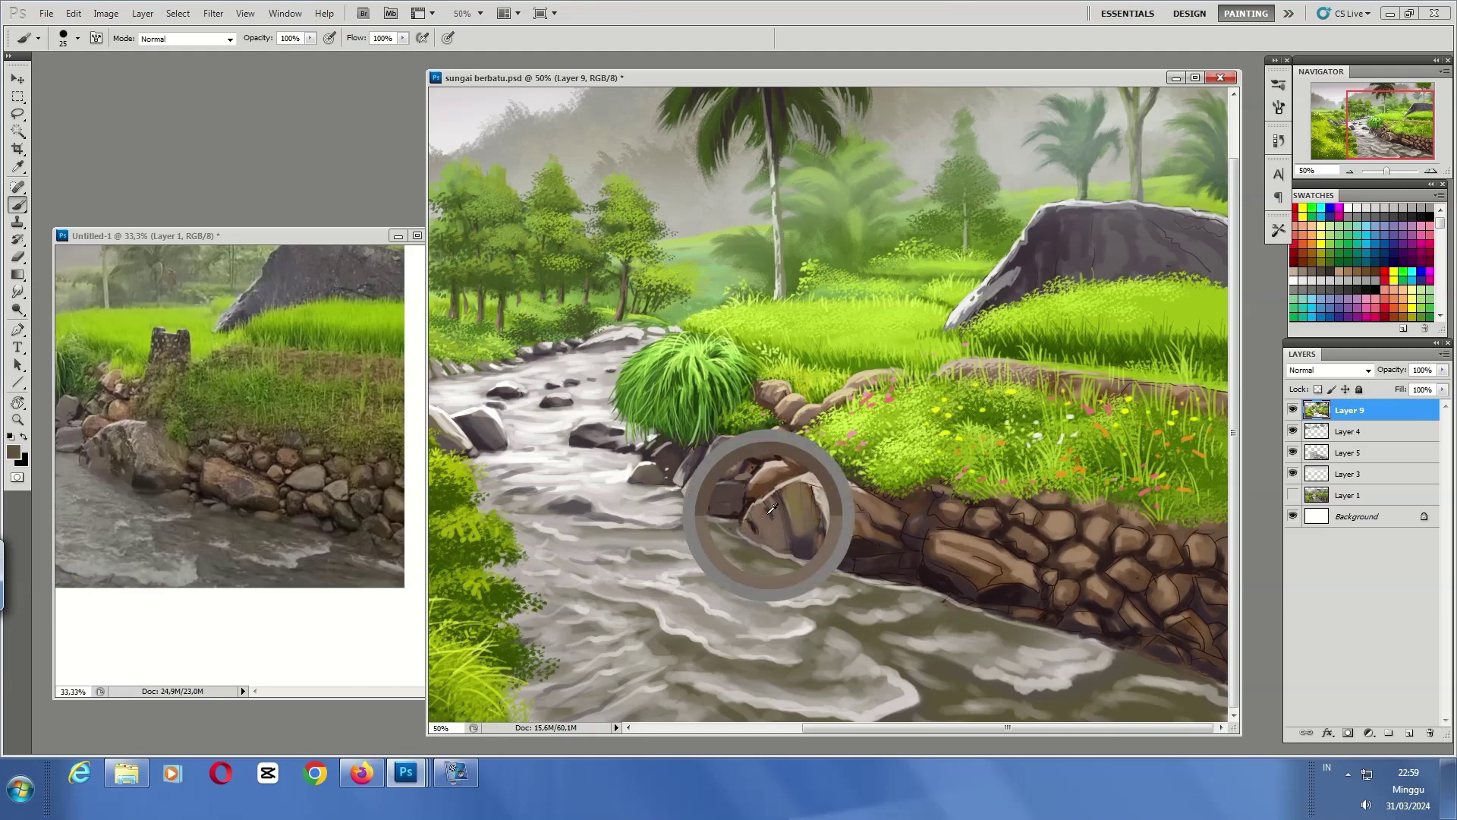
mouse_move(821, 535)
mouse_down()
mouse_move(774, 495)
mouse_move(904, 547)
mouse_move(868, 511)
mouse_move(922, 531)
mouse_up()
alt+click(835, 493)
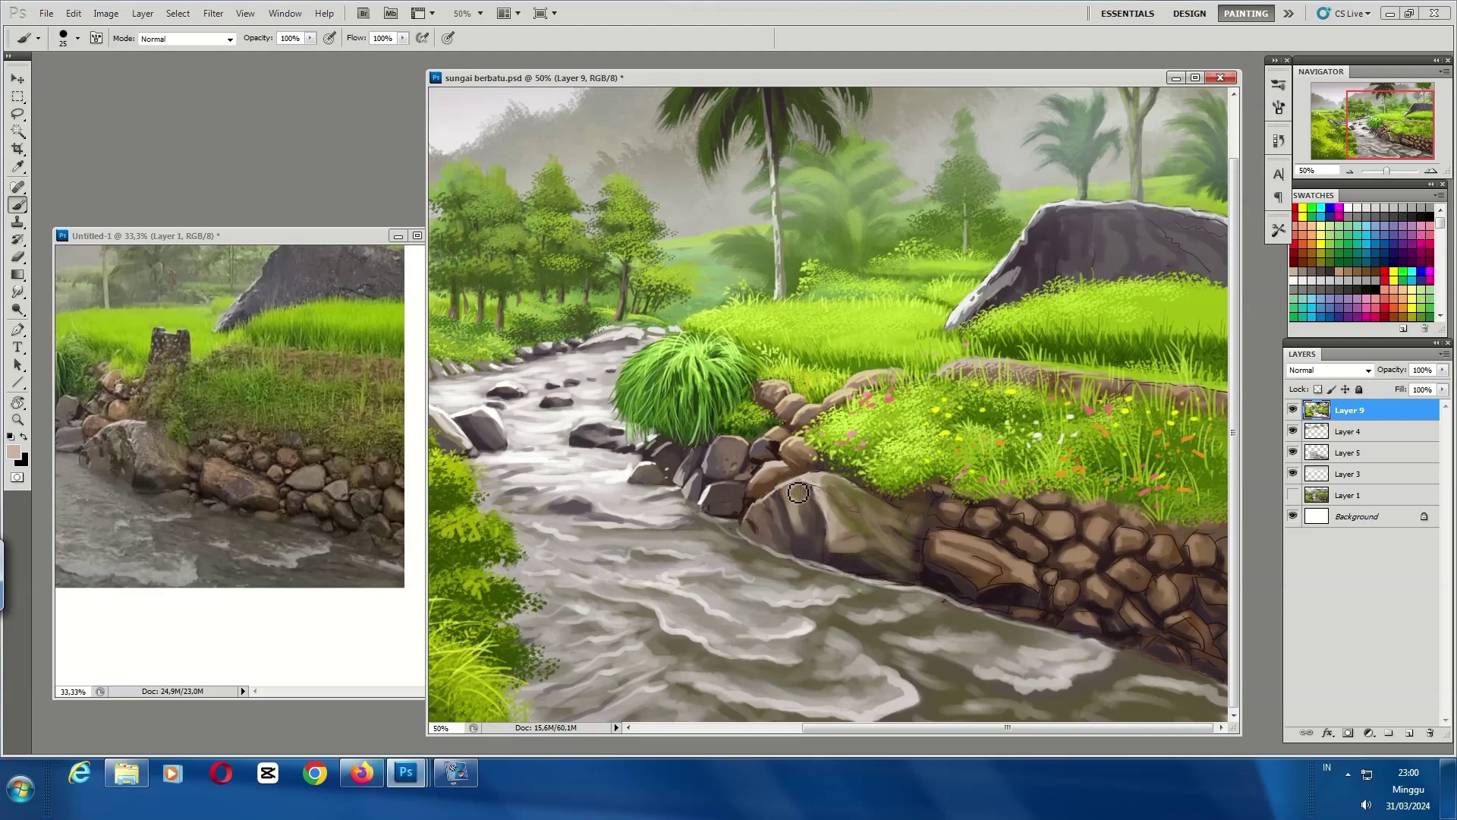
alt+click(945, 558)
drag(871, 581, 874, 564)
alt+click(875, 564)
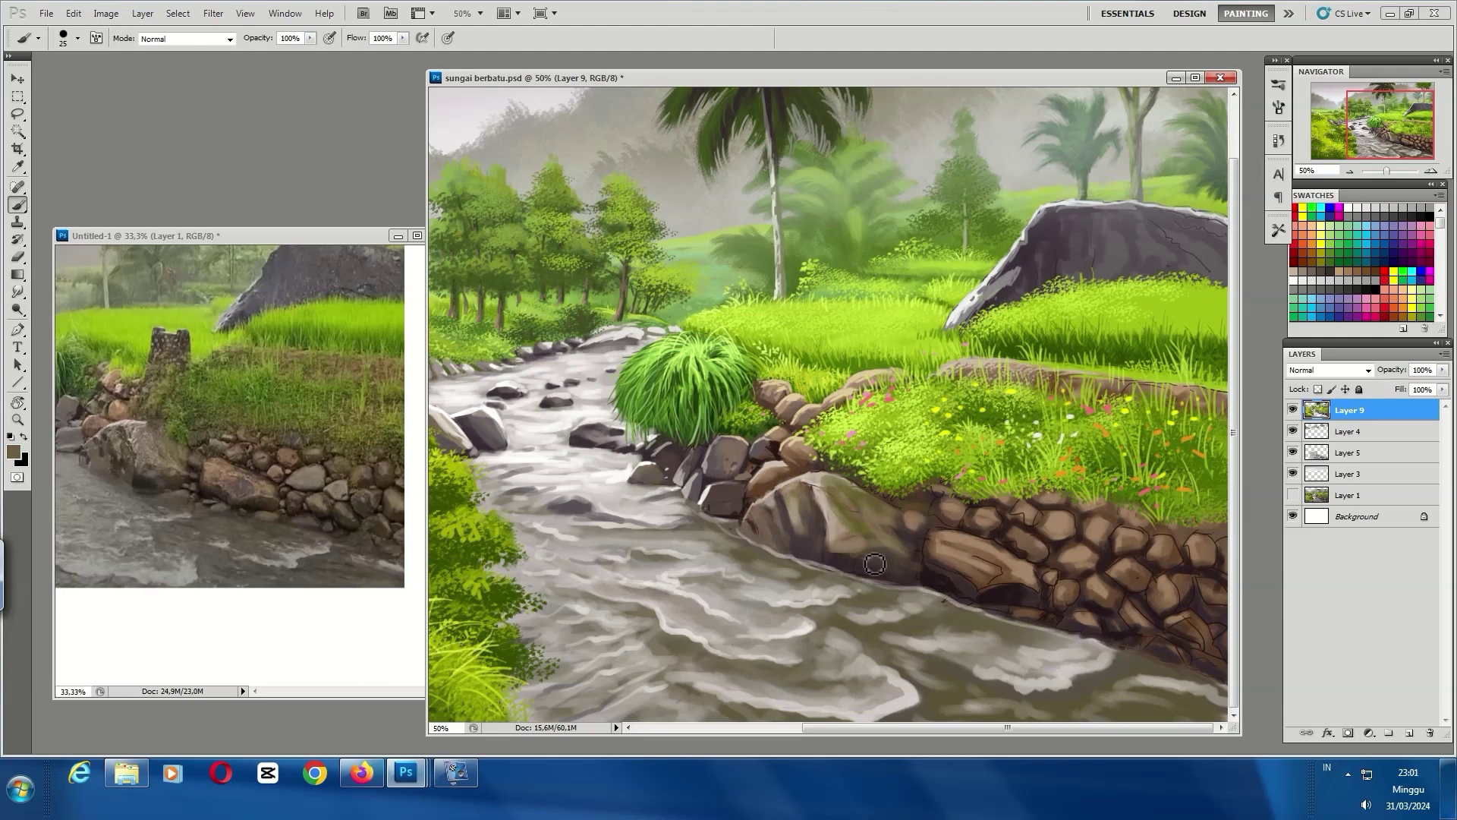
Cover the rock's dark lower edge with olive-tan and add a light highlight on top
alt+click(990, 605)
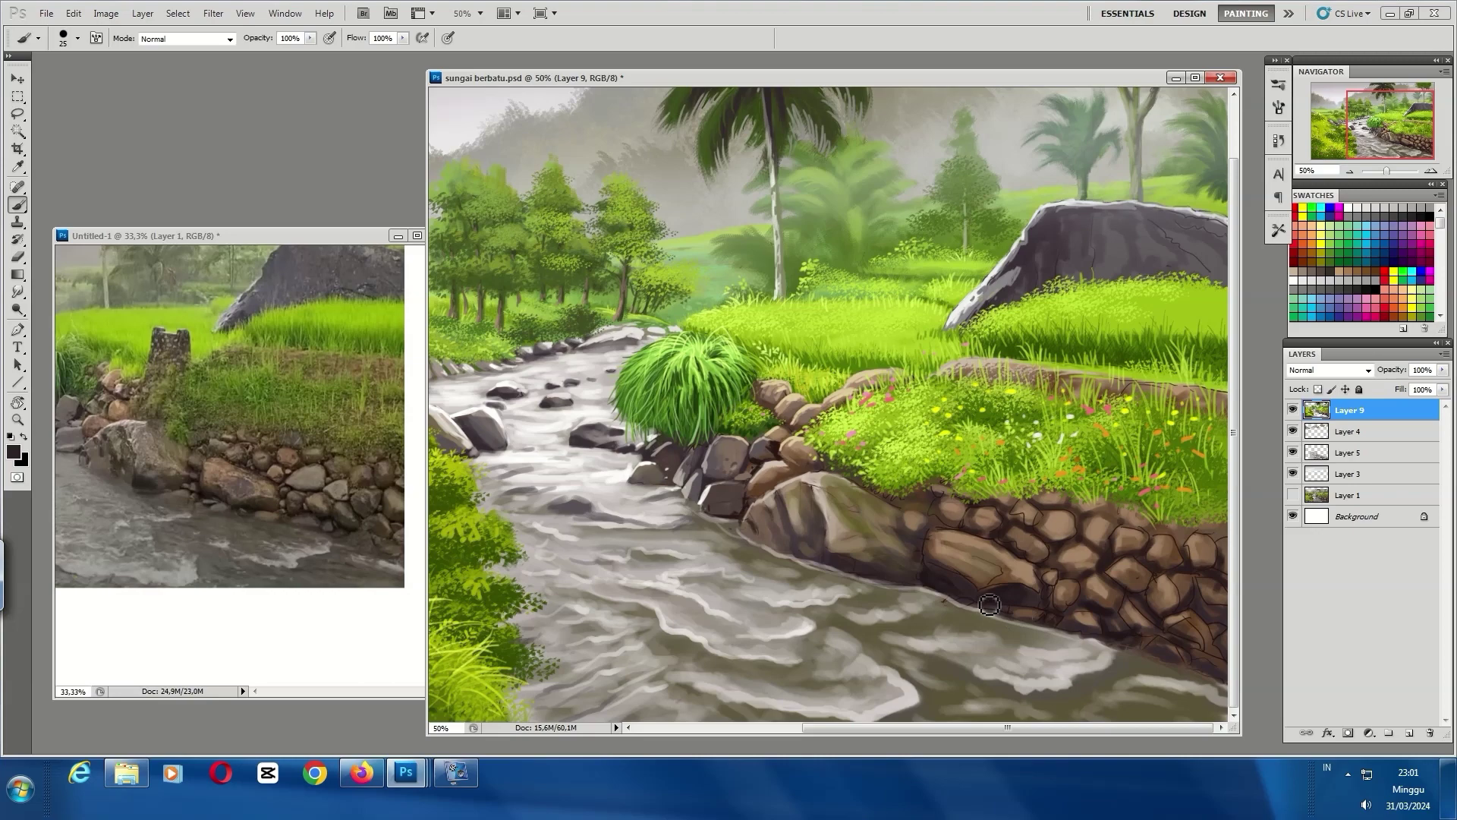
alt+click(925, 605)
drag(915, 595, 968, 604)
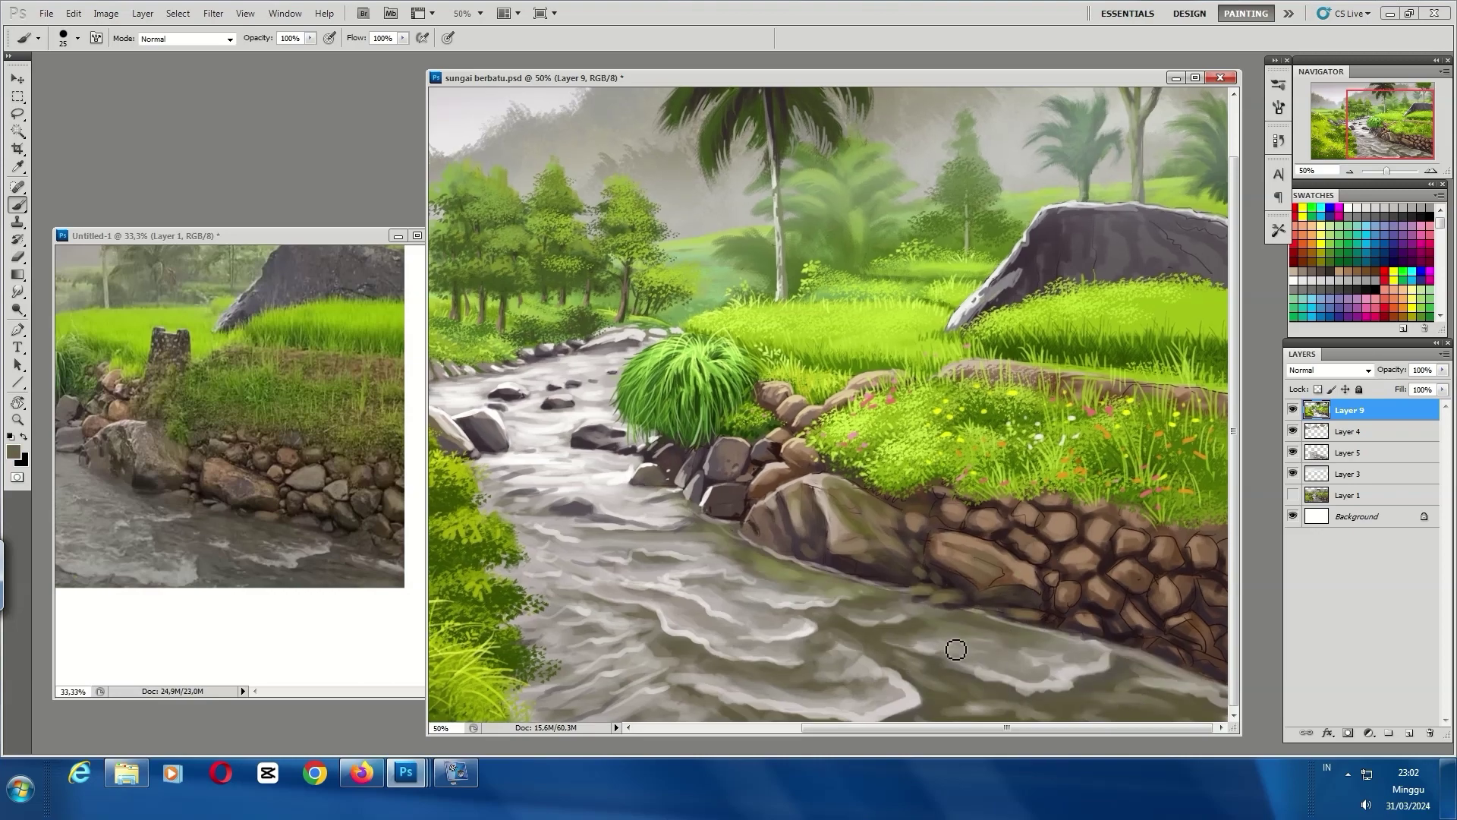
alt+click(895, 605)
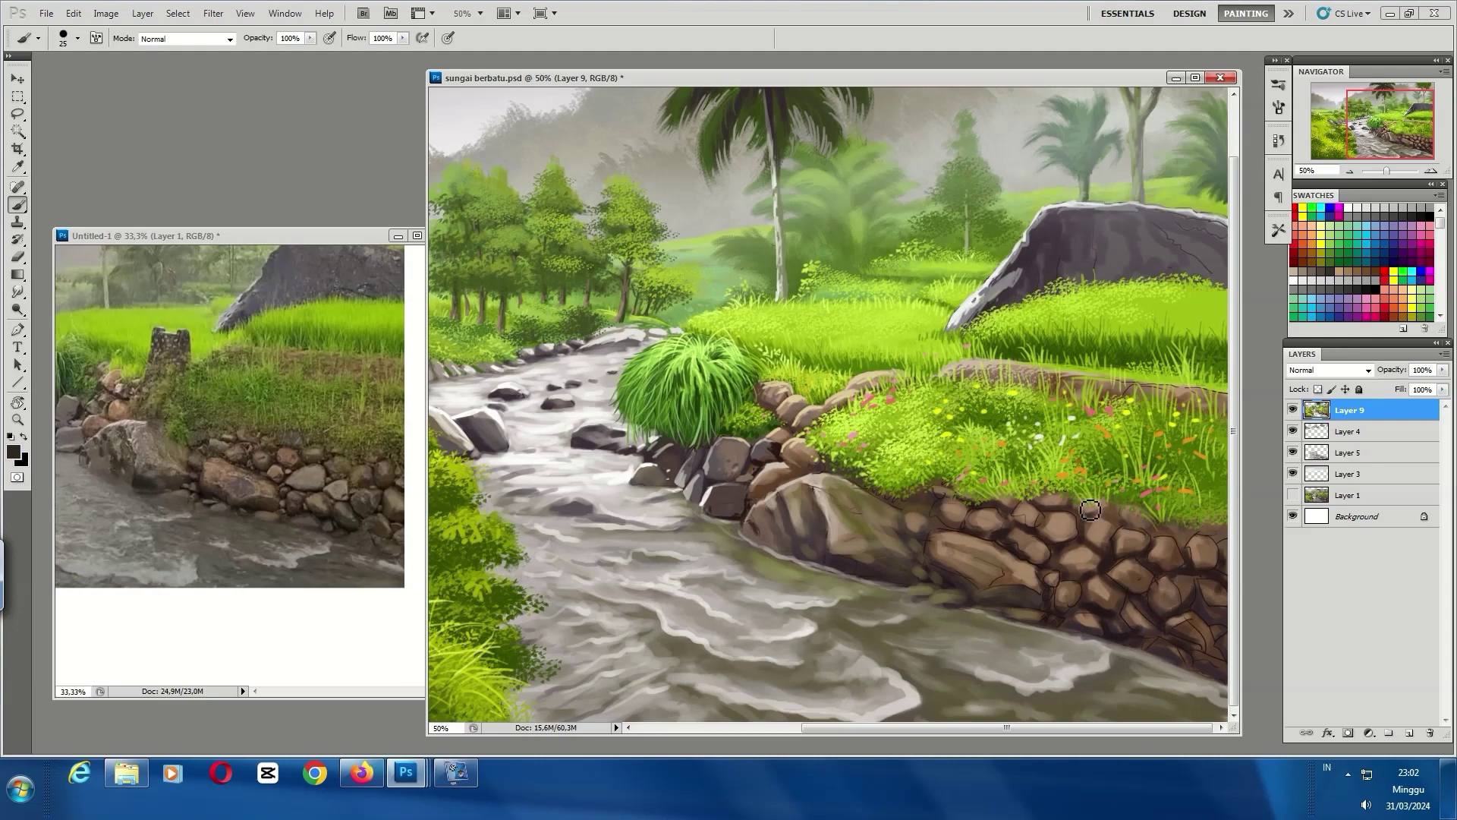
alt+click(990, 516)
drag(942, 507, 960, 519)
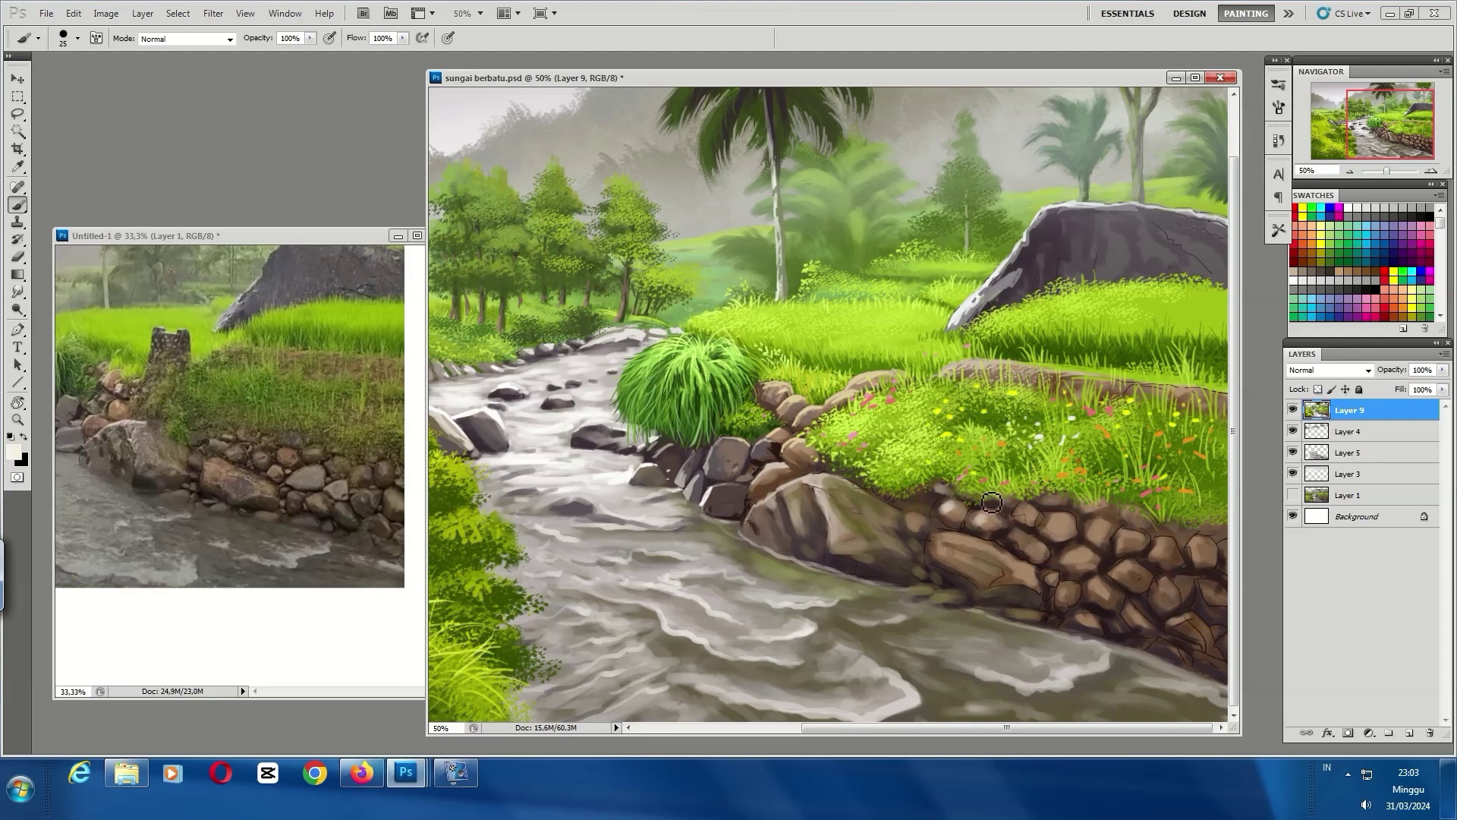
Paint light tan highlights and dark gaps onto the stone-wall rocks, zoomed in full screen
drag(1057, 556, 1143, 590)
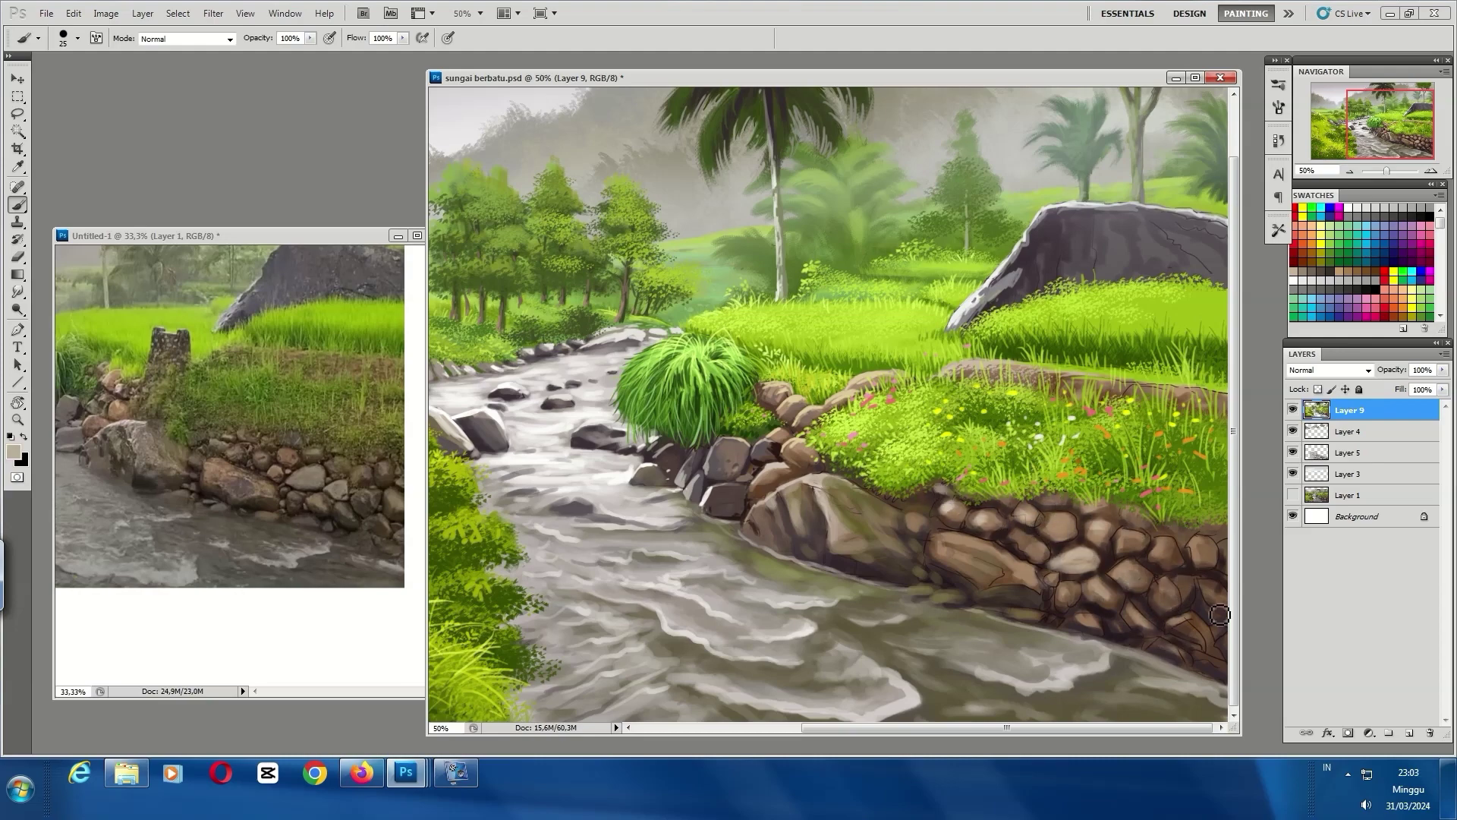
drag(1220, 615, 1161, 596)
alt+click(942, 528)
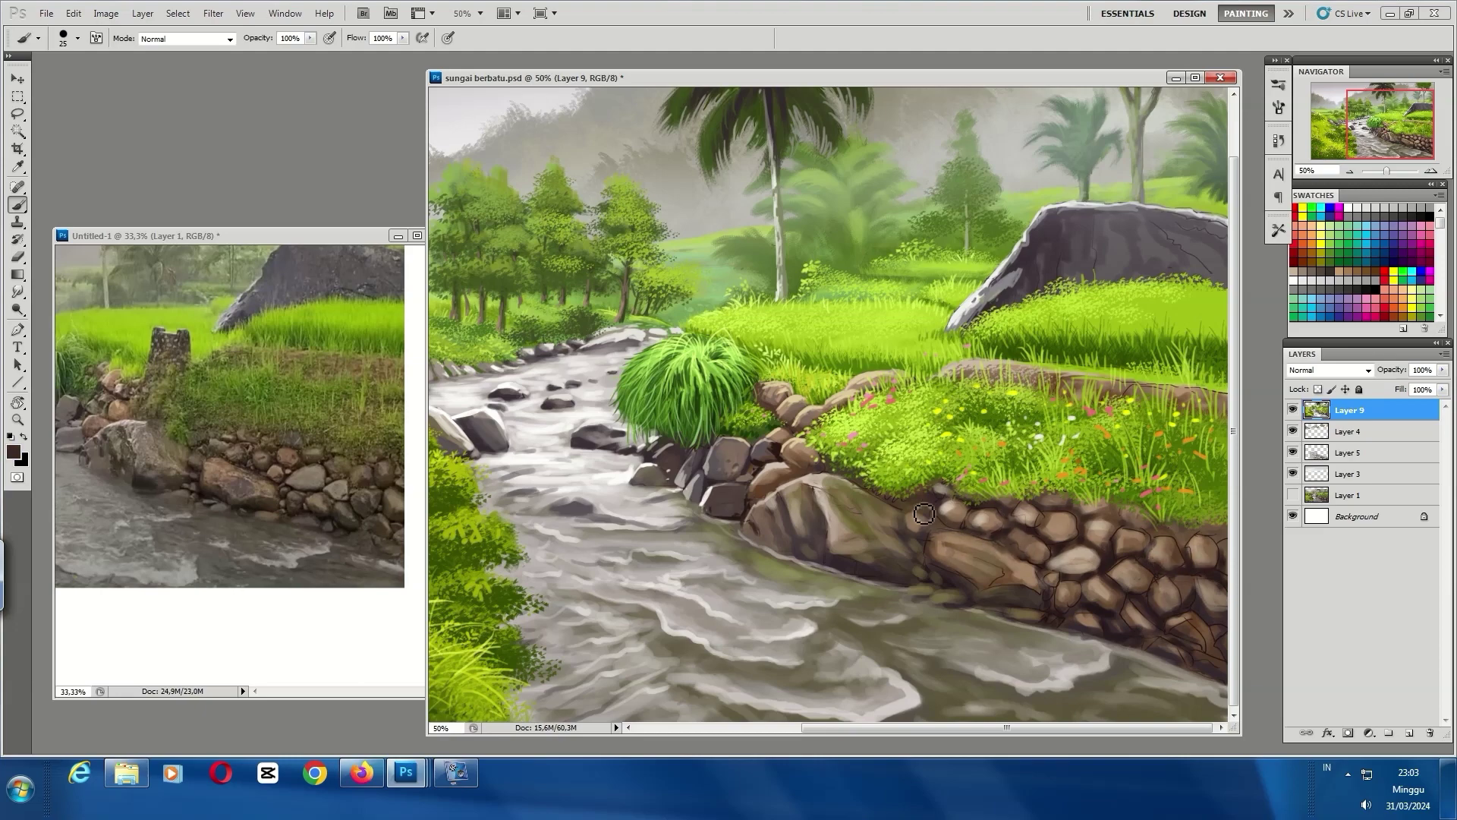
alt+click(885, 511)
drag(880, 508, 859, 523)
key(f)
key(ctrl+plus)
key(bracketleft)
alt+click(856, 573)
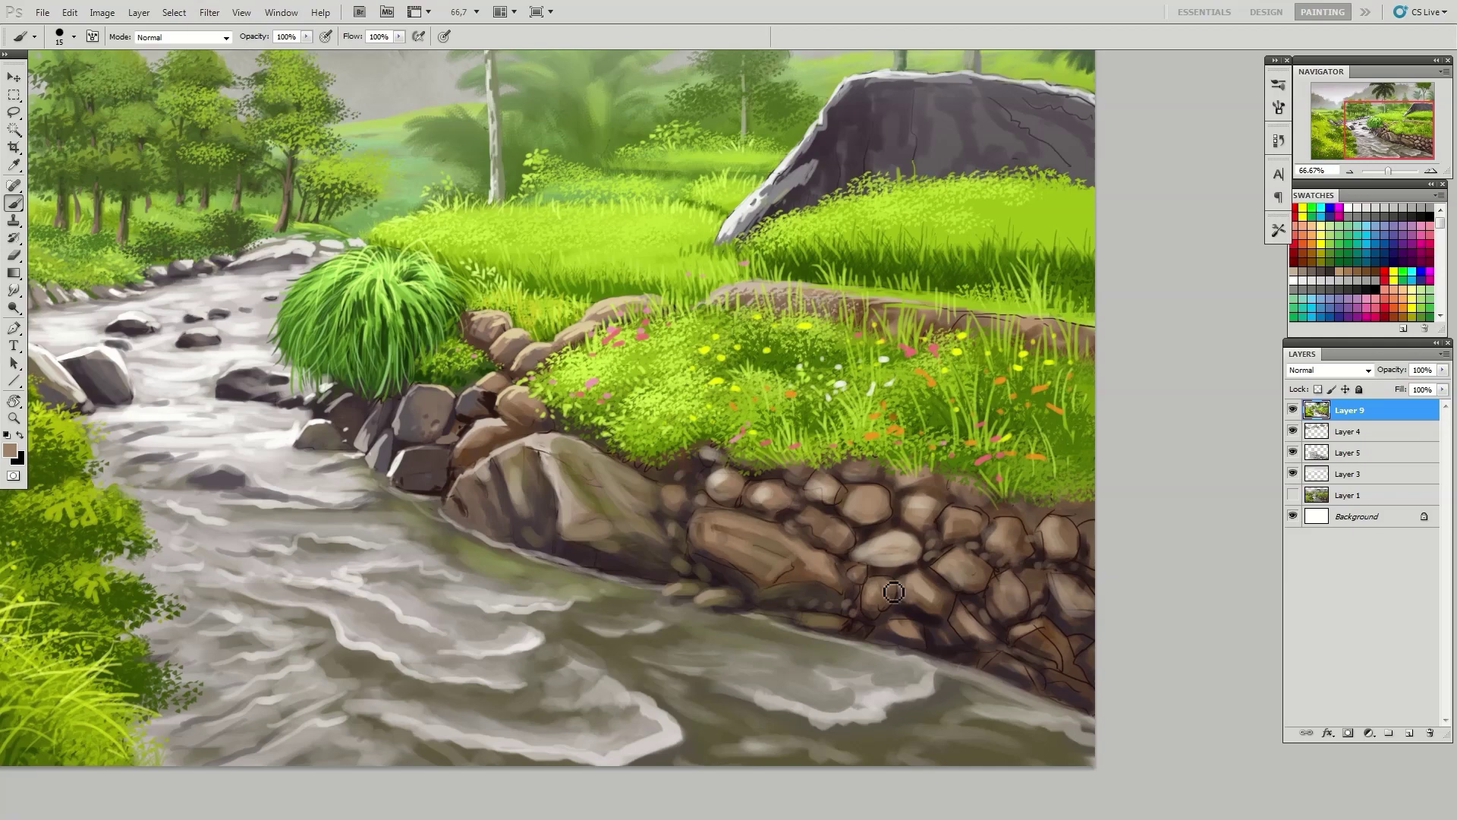
Zoom back out to the whole painting and add a new Layer 10 for sun rays
key(ctrl+minus)
key(bracketright)
drag(918, 521, 905, 504)
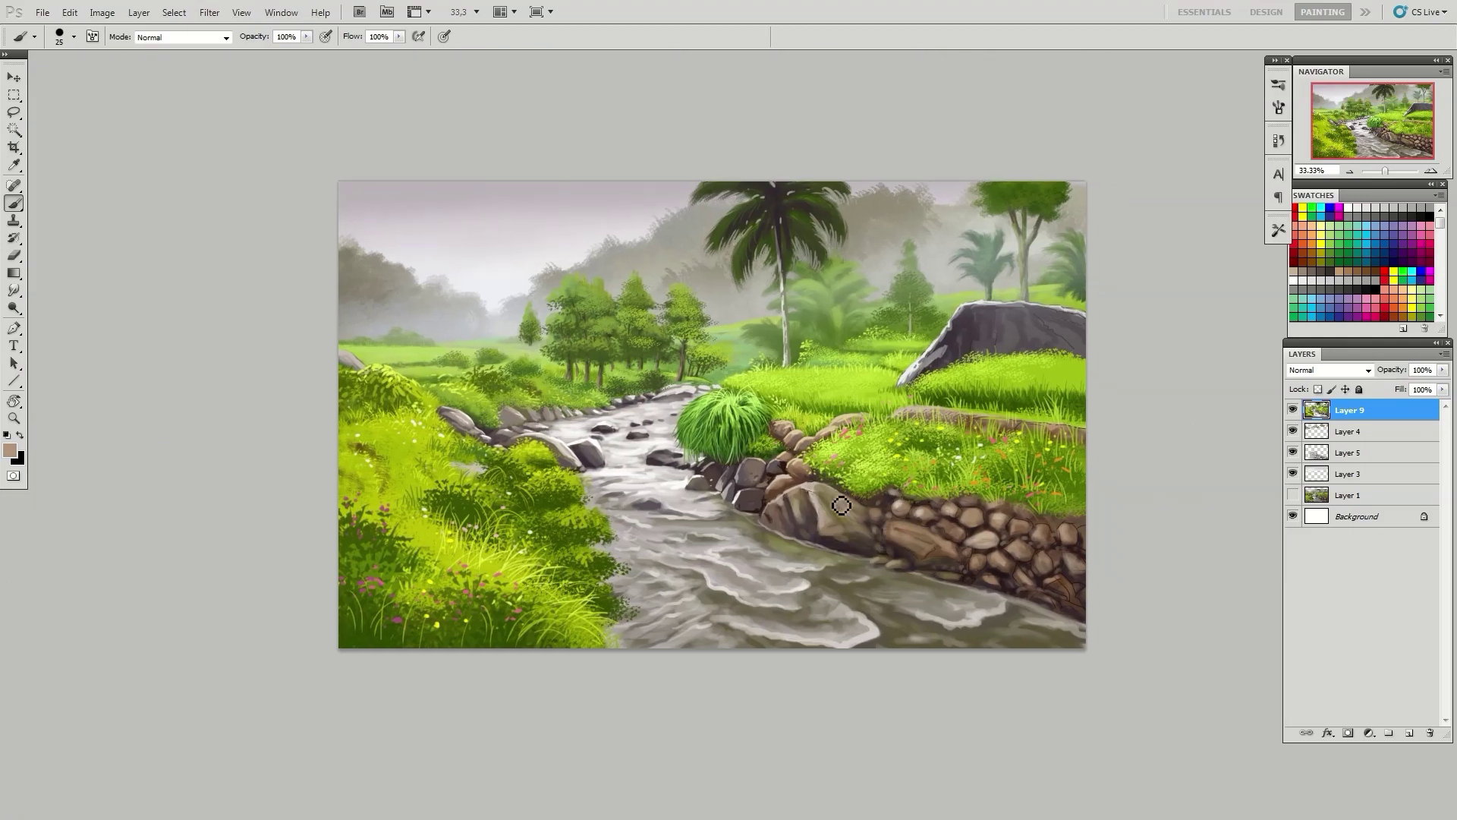
key(ctrl+shift+alt+n)
Paint four diagonal light rays through the misty trees with a 150 px soft brush
key(F5)
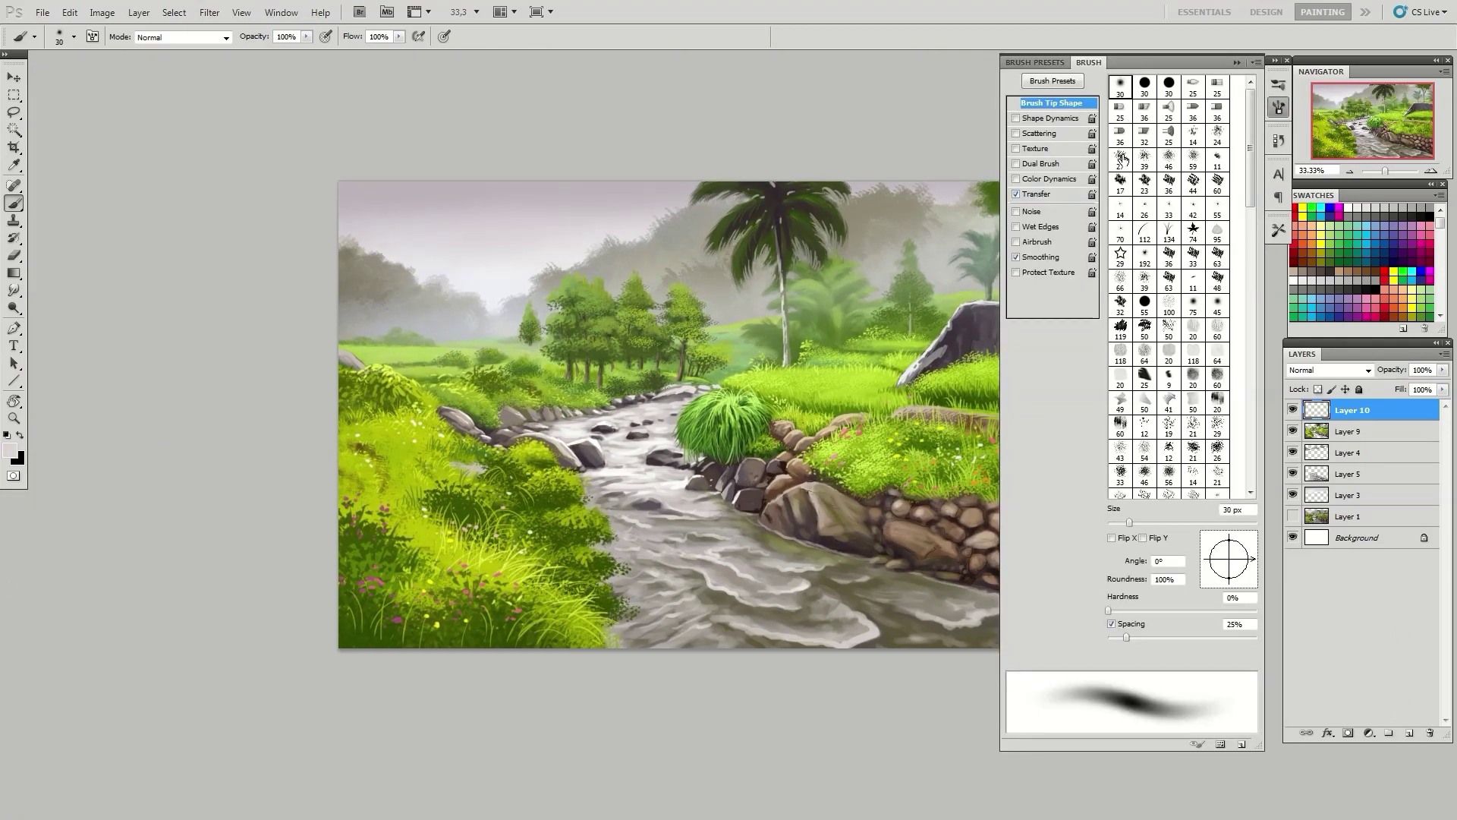
key(F5)
alt+click(597, 262)
drag(396, 240, 524, 345)
drag(463, 258, 684, 399)
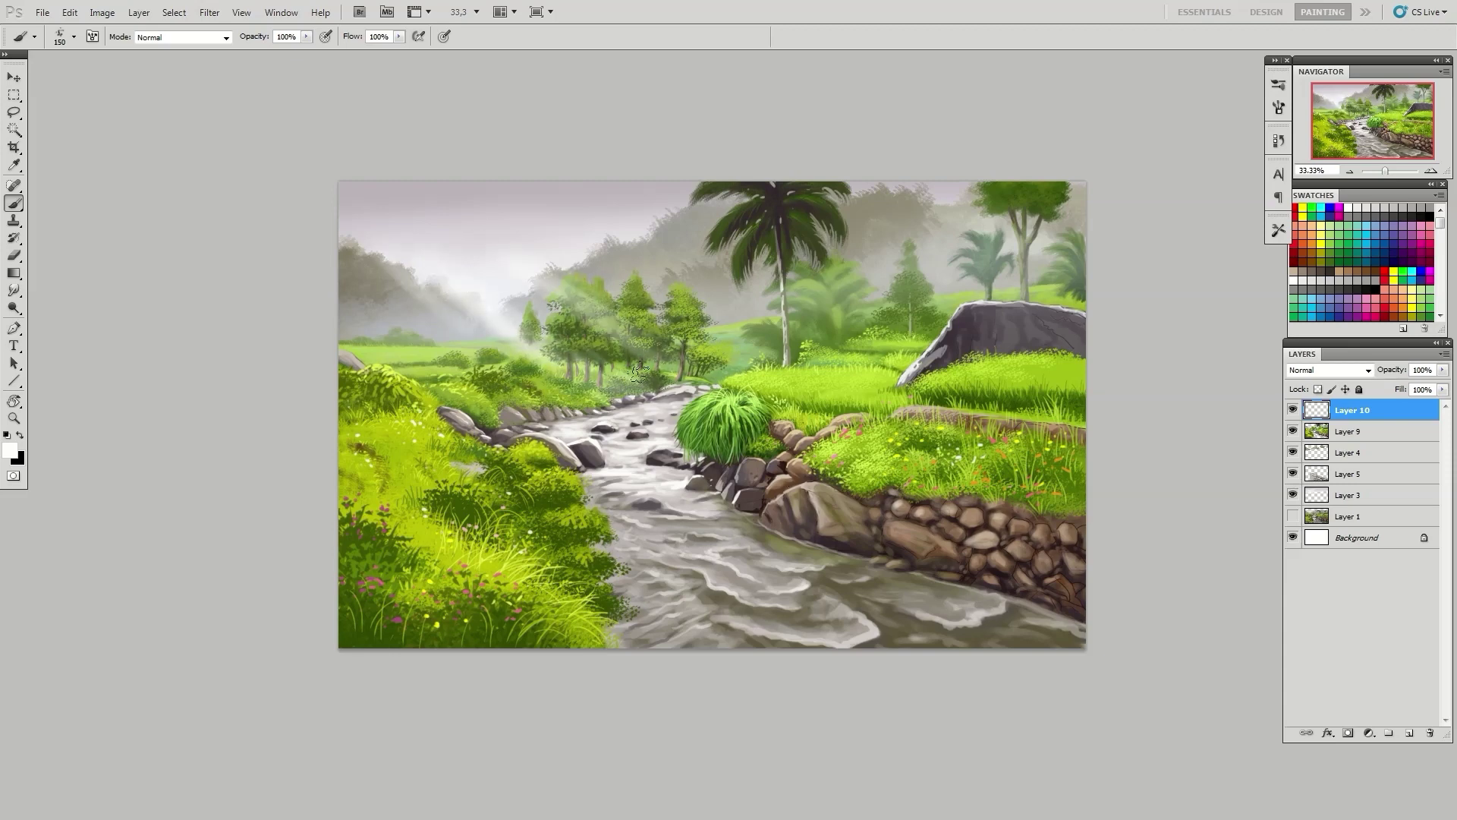
drag(531, 274, 827, 365)
drag(577, 235, 706, 334)
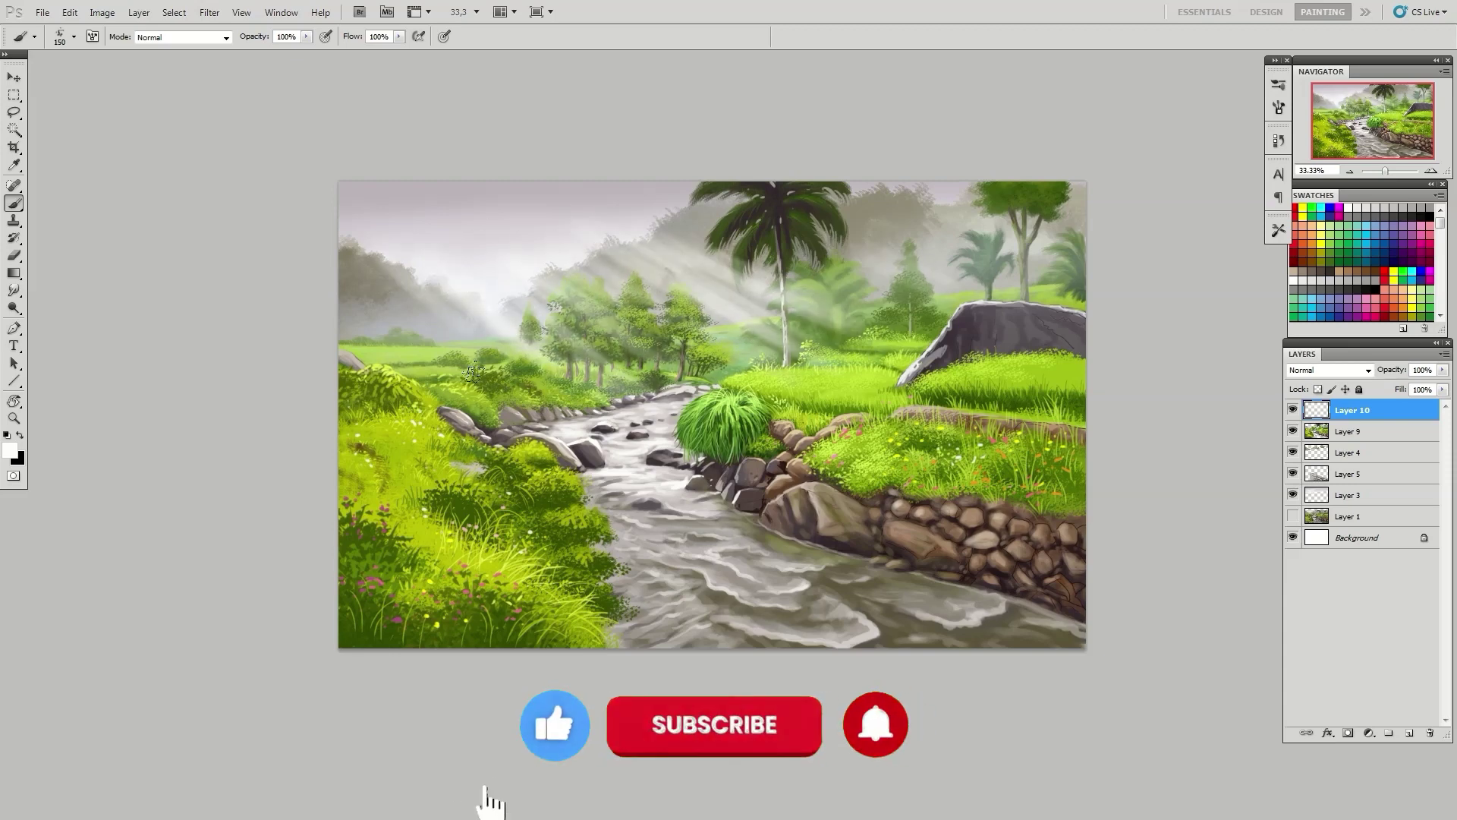
Apply a Motion Blur along the ray angle and set Layer 10 opacity to 80%
click(209, 12)
click(259, 134)
click(425, 216)
drag(873, 108, 1018, 98)
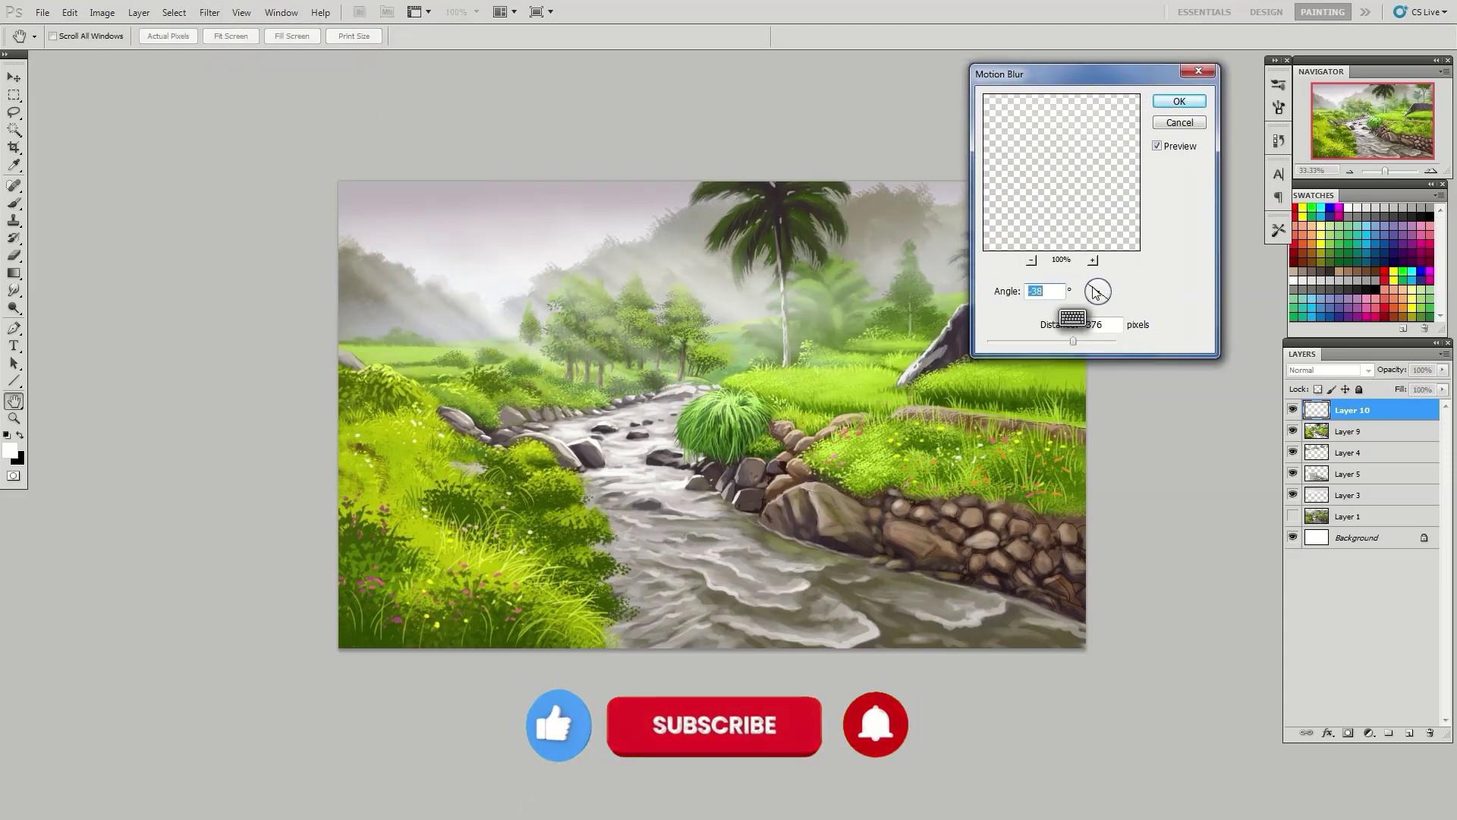
key(Return)
key(8)
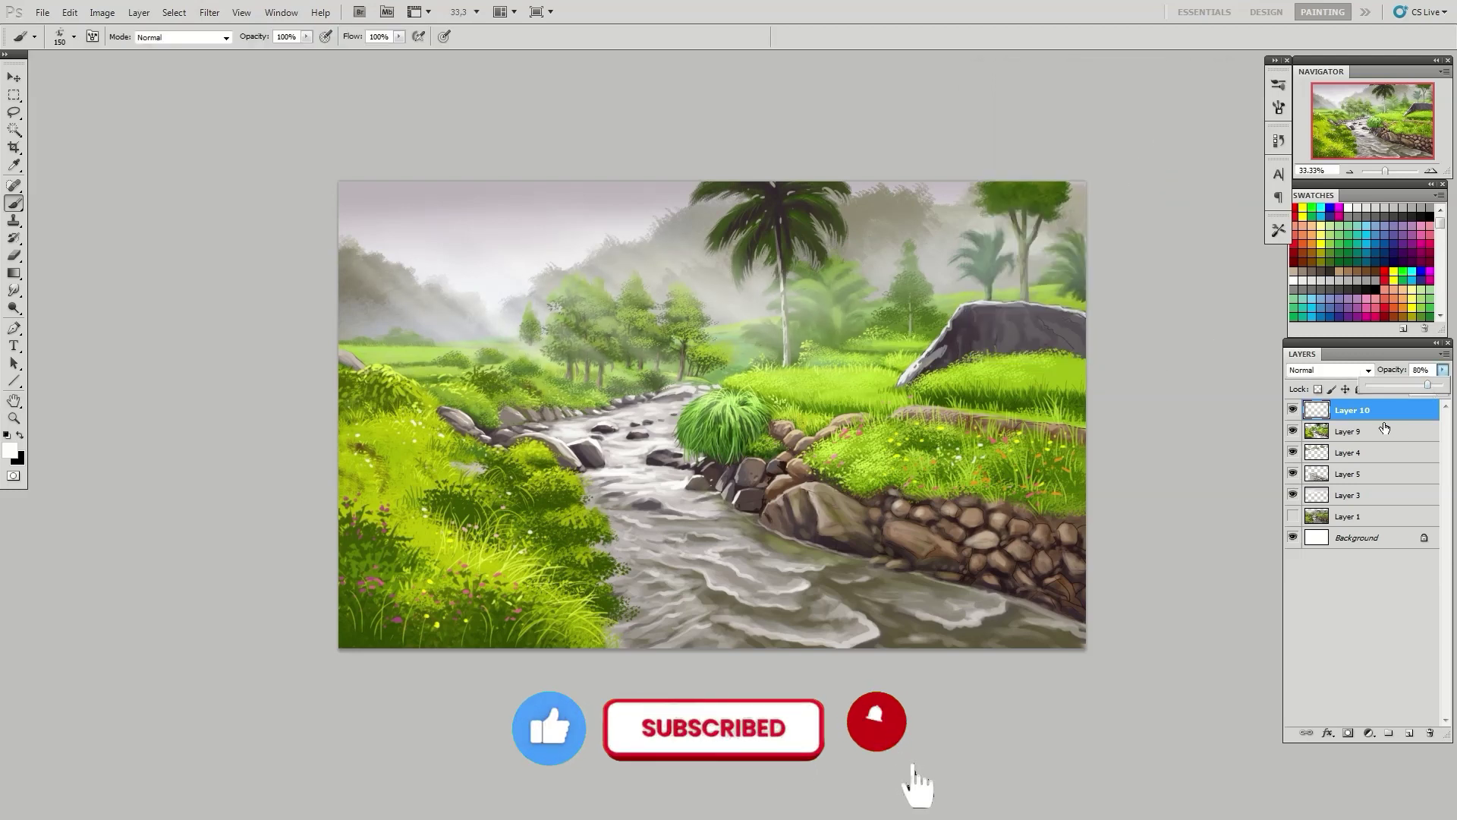
key(c)
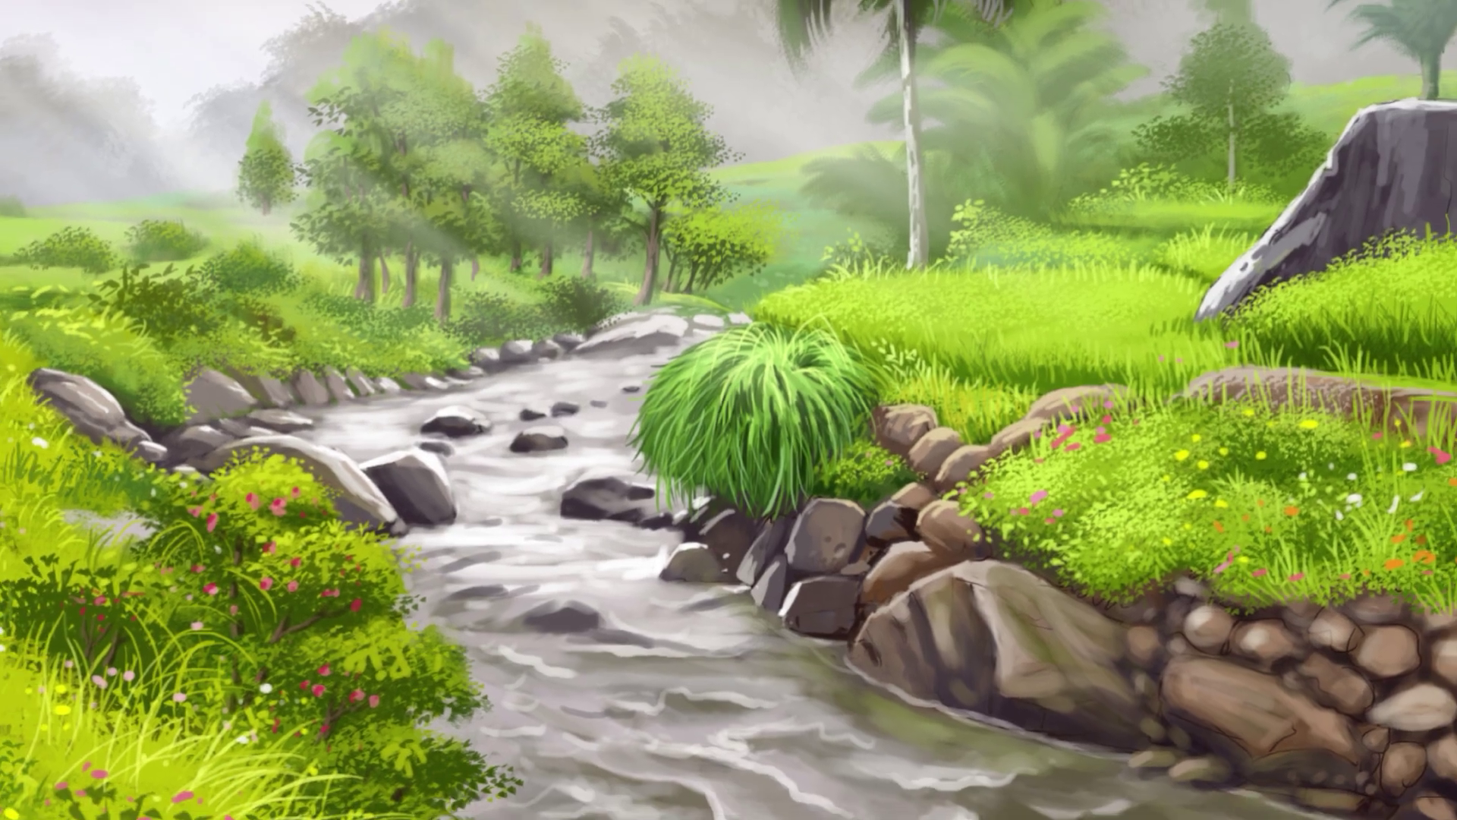